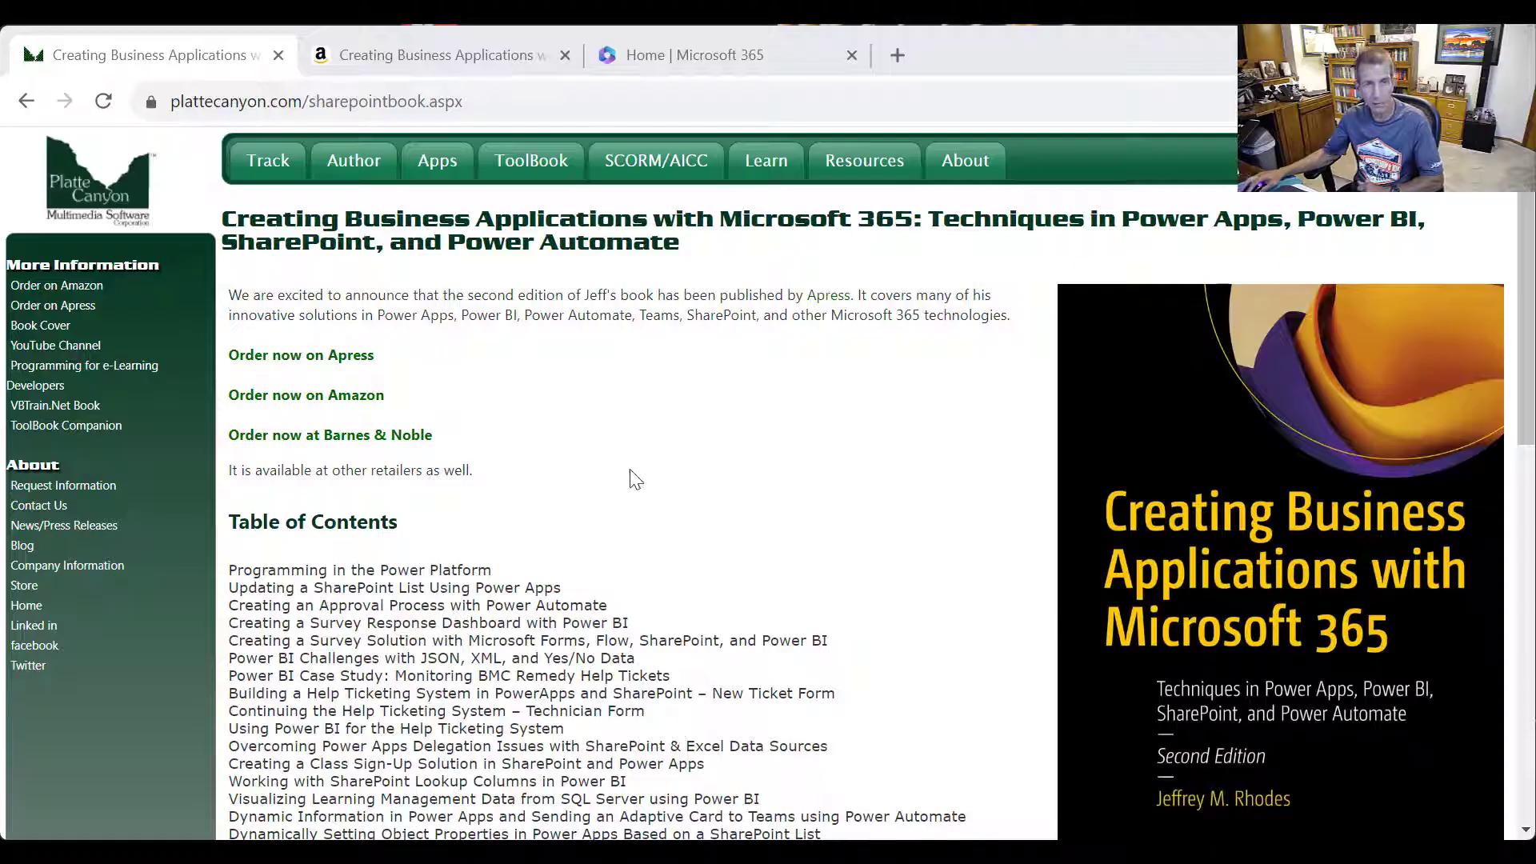
Open the Amazon product page for the Creating Business Applications with Microsoft 365 book
click(426, 40)
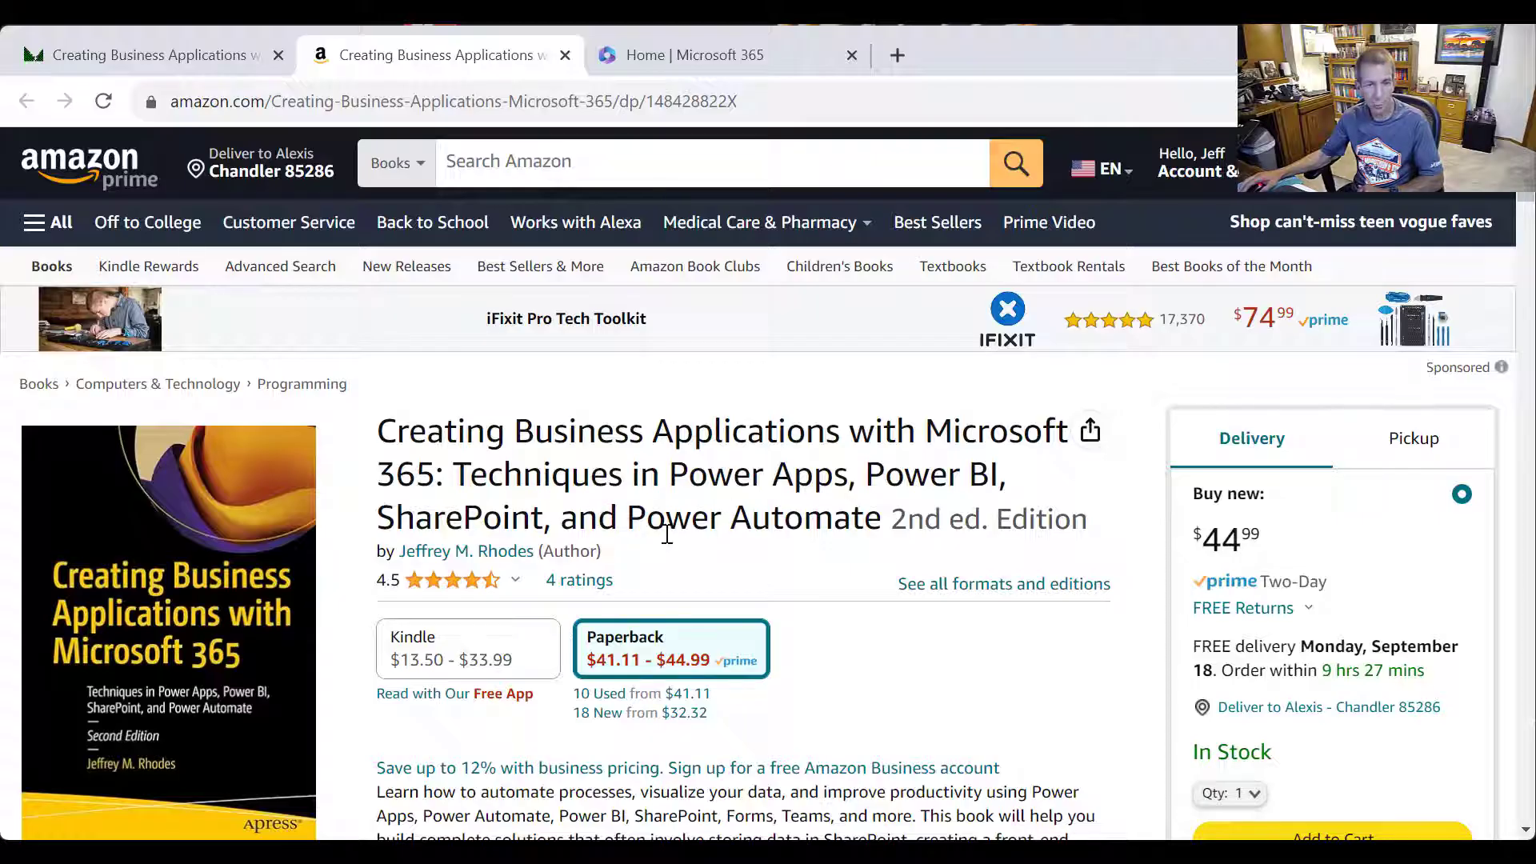
Scroll through the book's Amazon details and back up, then switch to the Microsoft 365 home tab
scroll(671, 528, down, 4)
scroll(669, 532, down, 20)
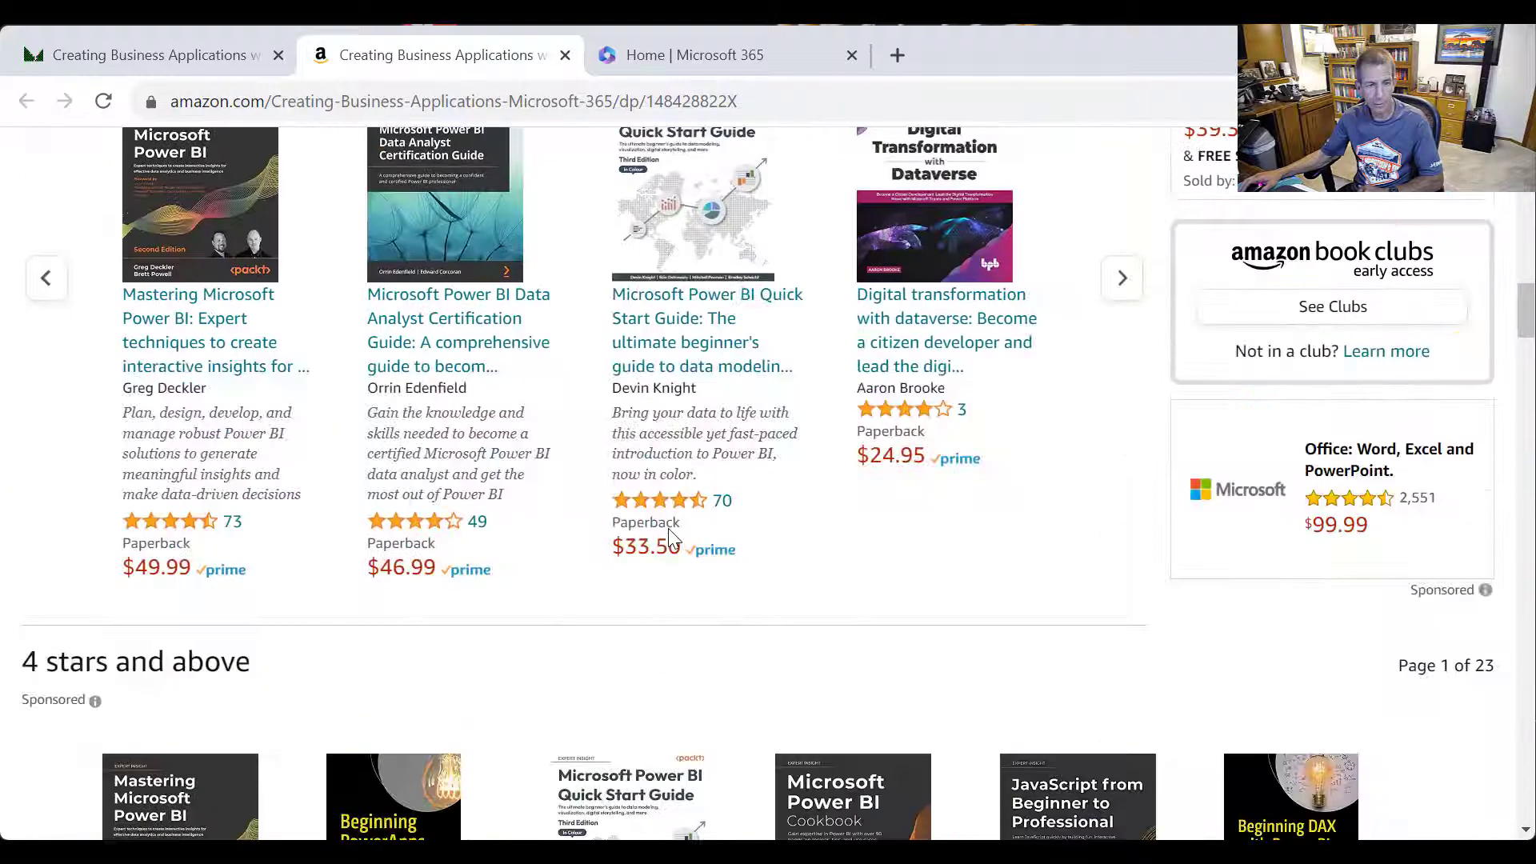
scroll(675, 534, down, 20)
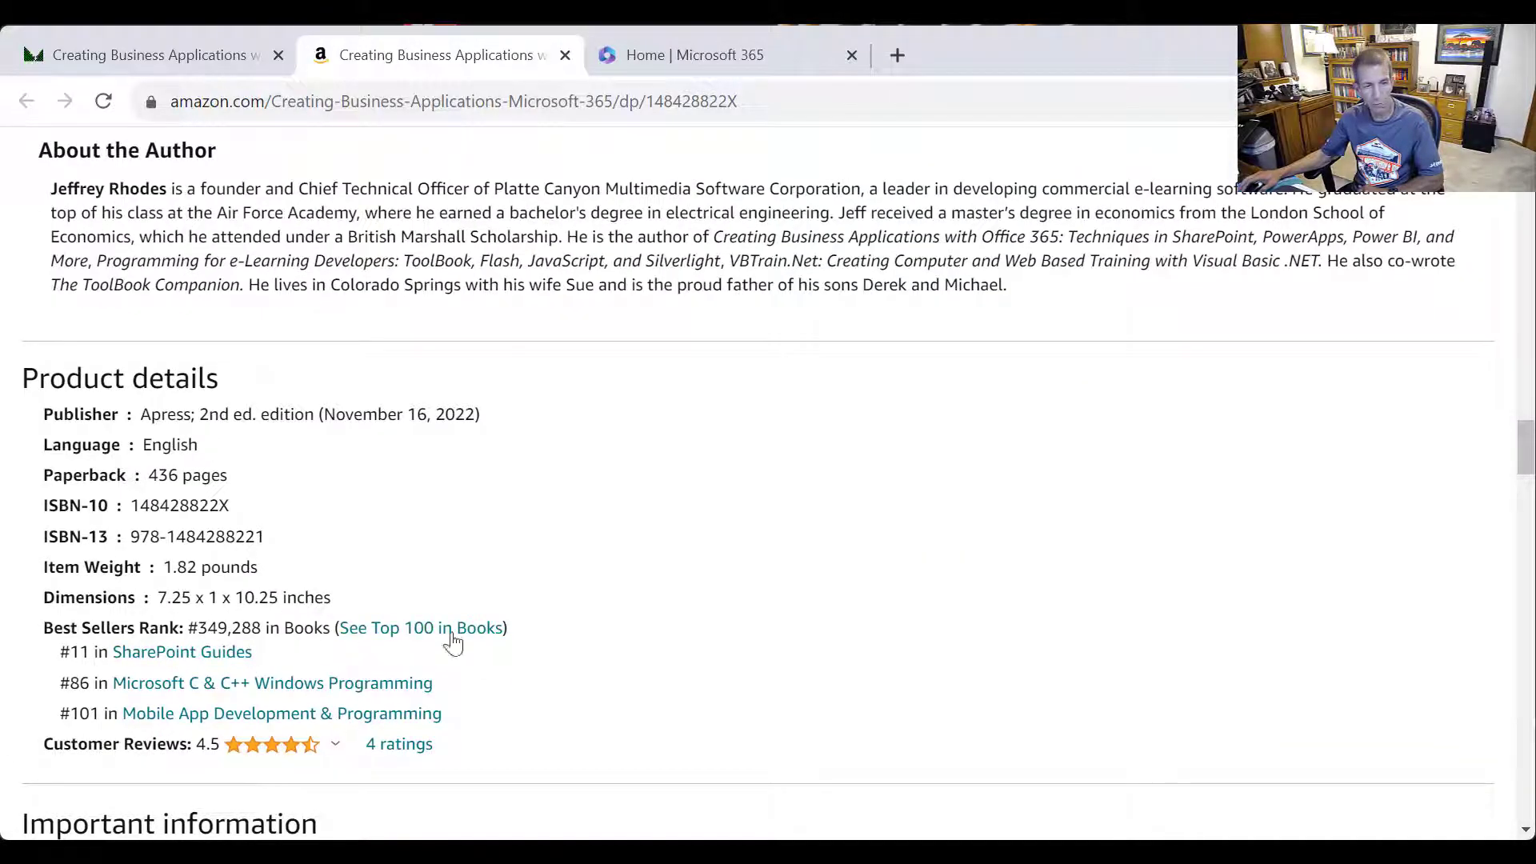
scroll(639, 661, up, 20)
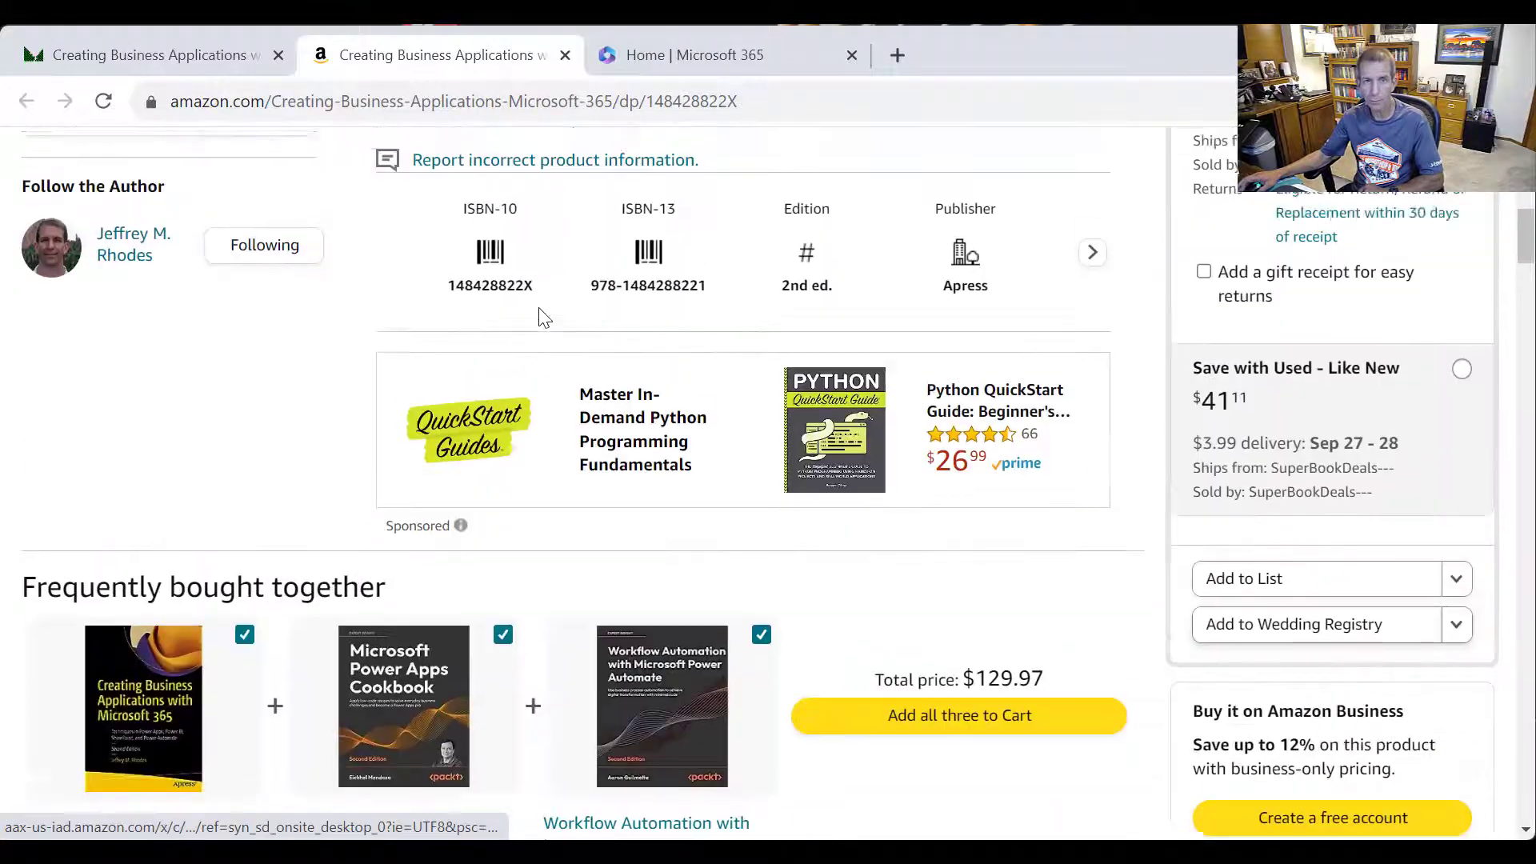
scroll(544, 316, up, 10)
click(696, 54)
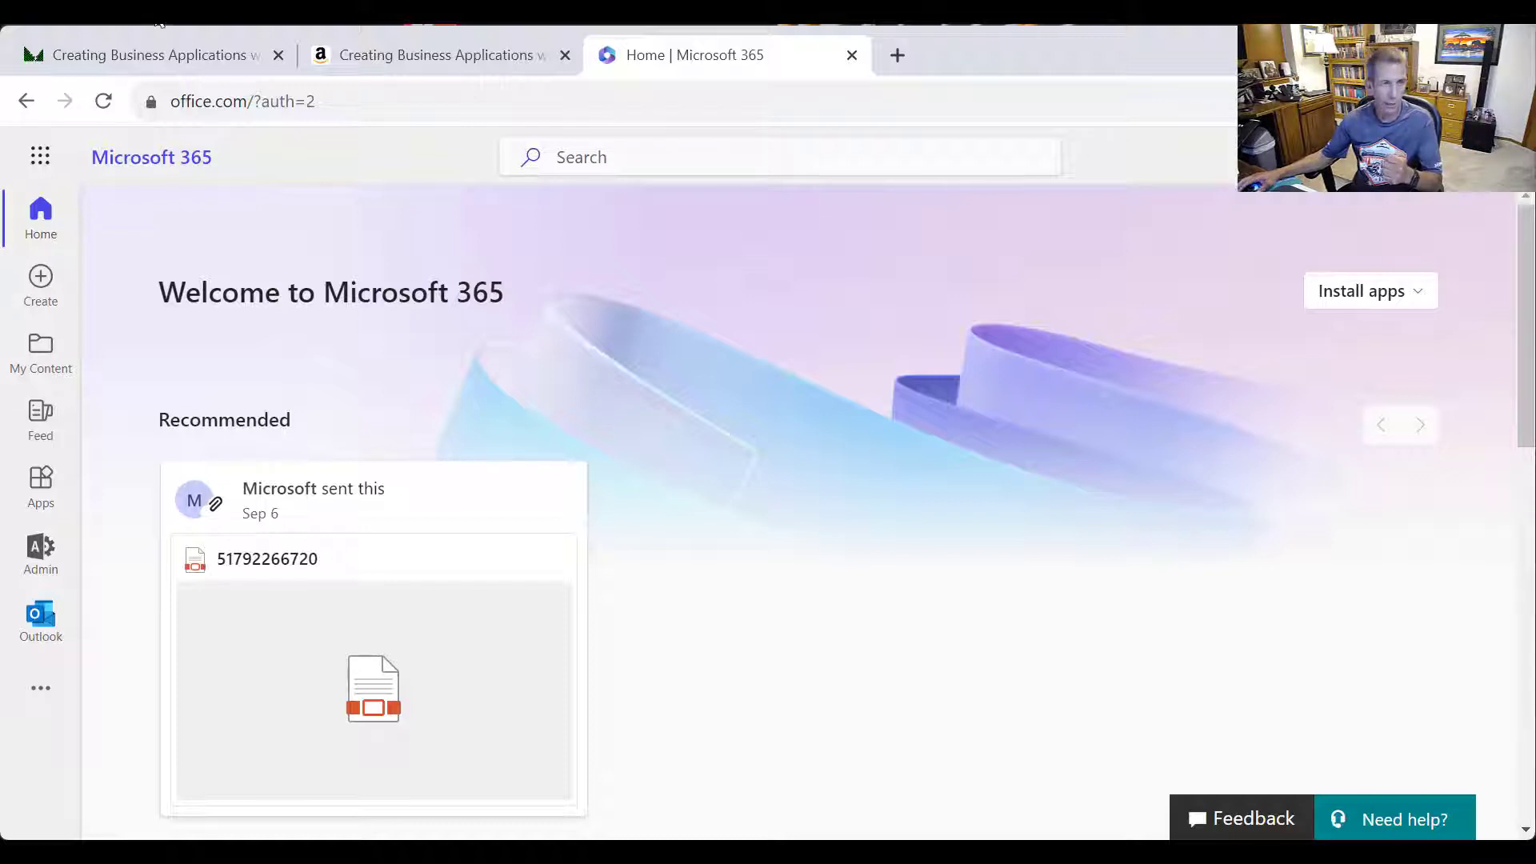
Launch Microsoft Forms from the Microsoft 365 app launcher
click(46, 166)
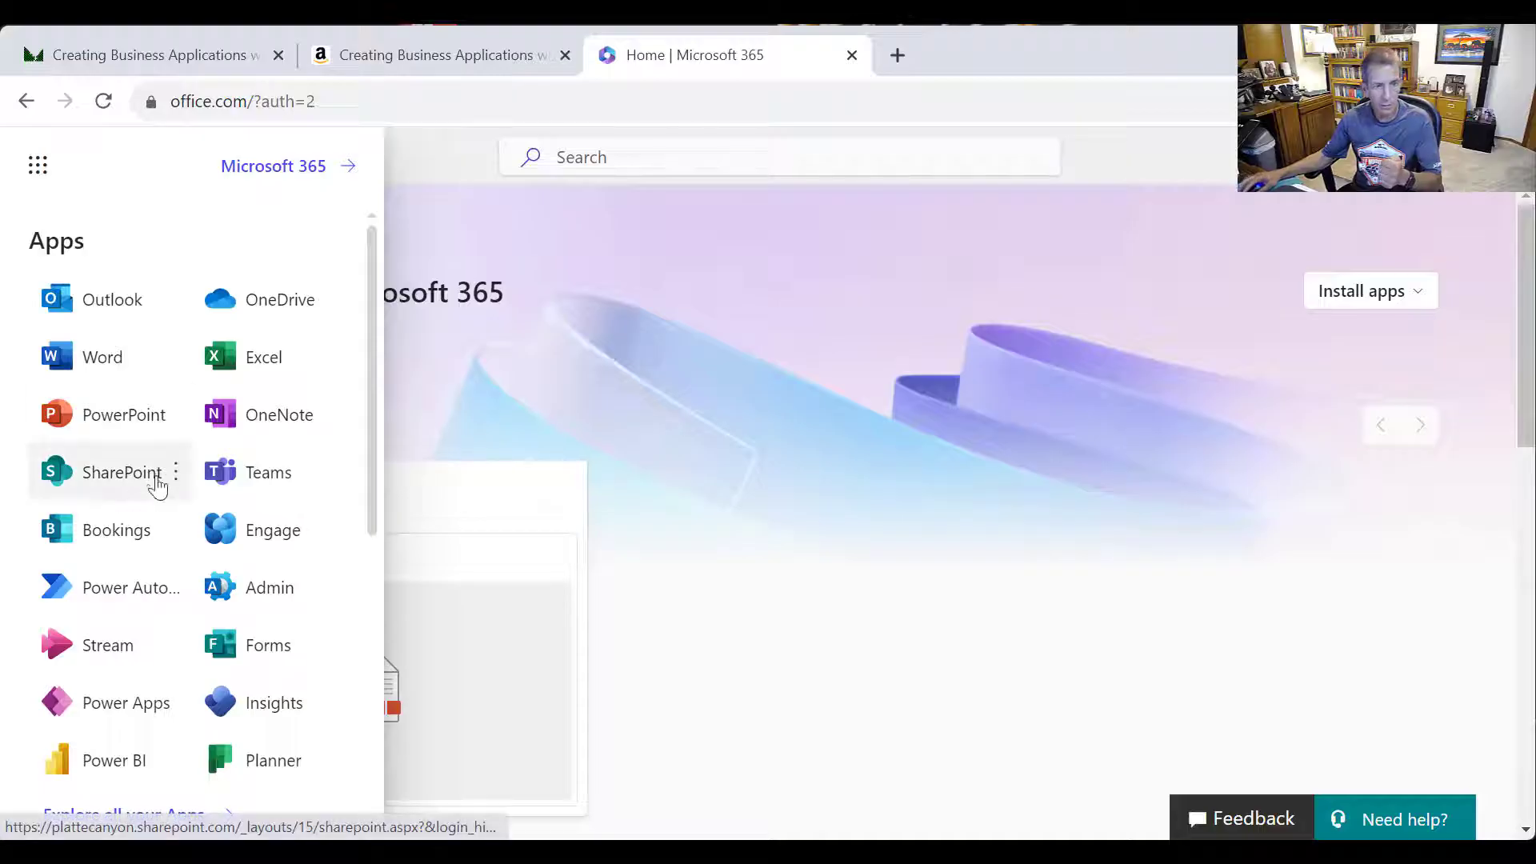
click(251, 654)
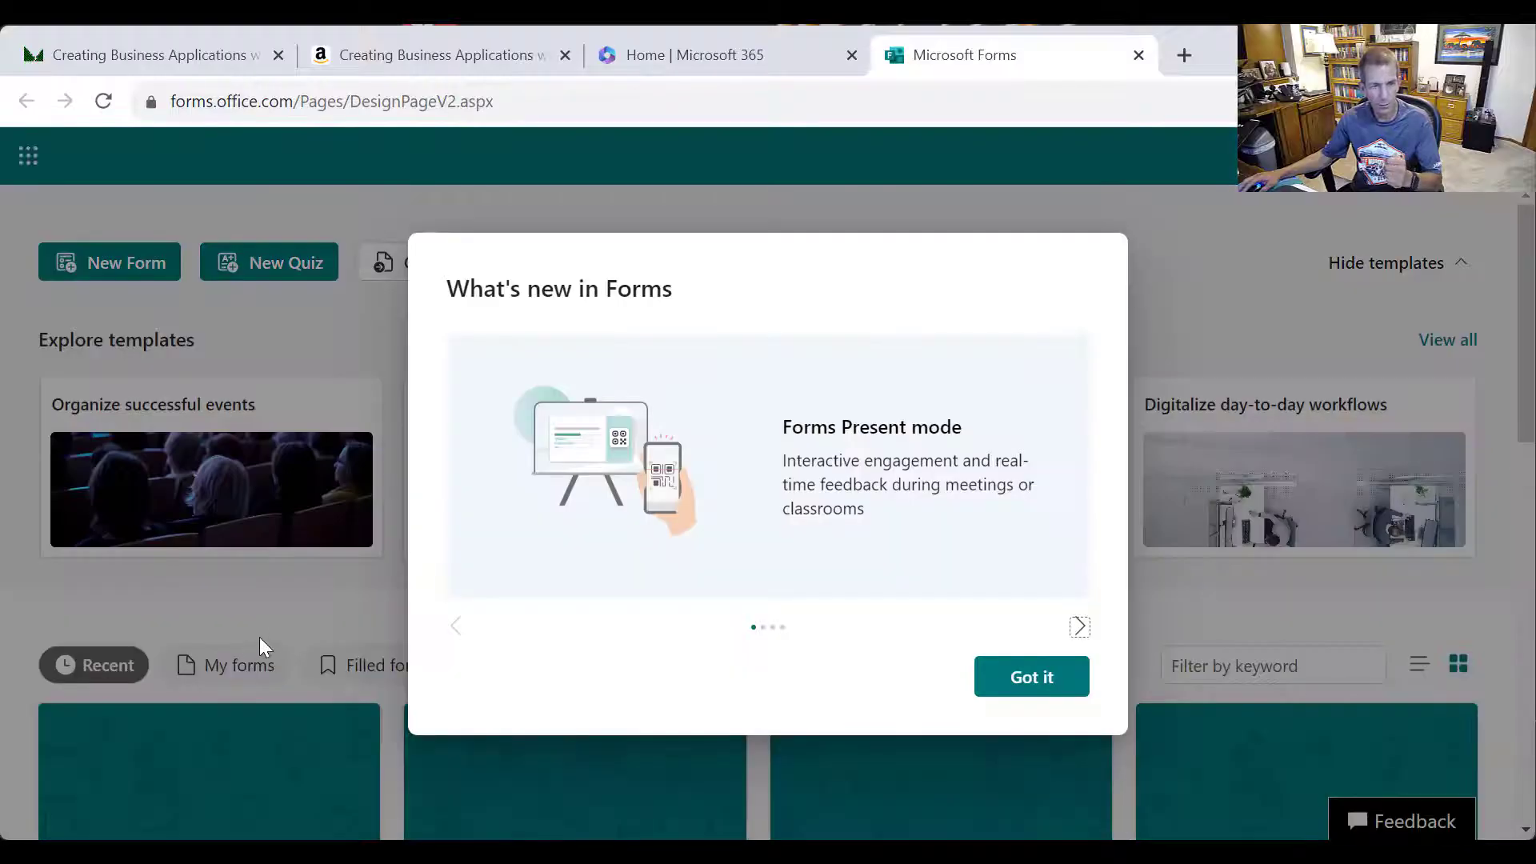
Dismiss the What's new notice and open the Platte Canyon group's forms to start a new form
click(1062, 688)
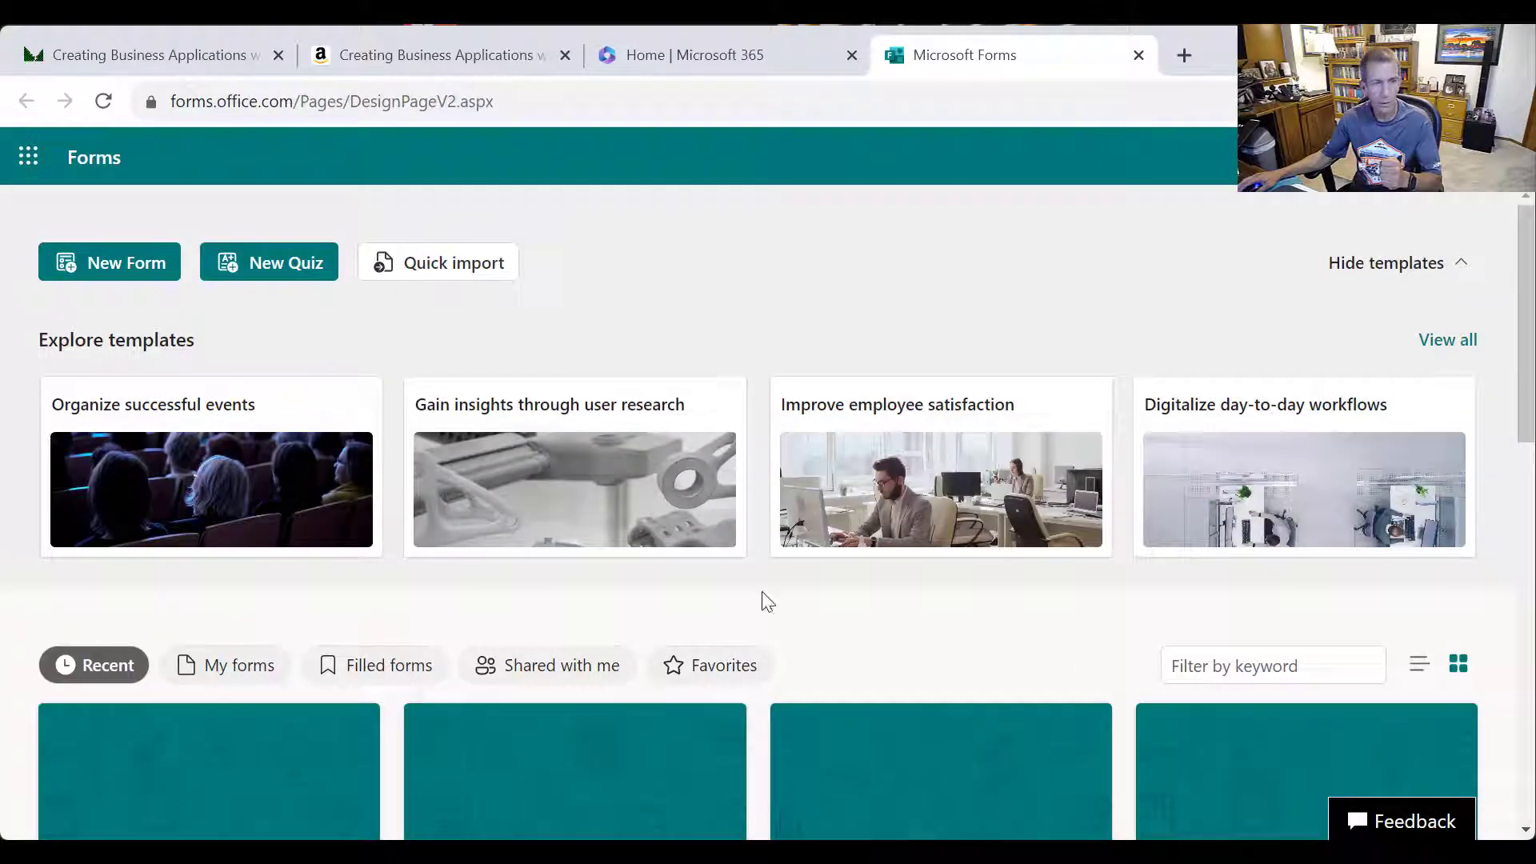
scroll(641, 589, down, 13)
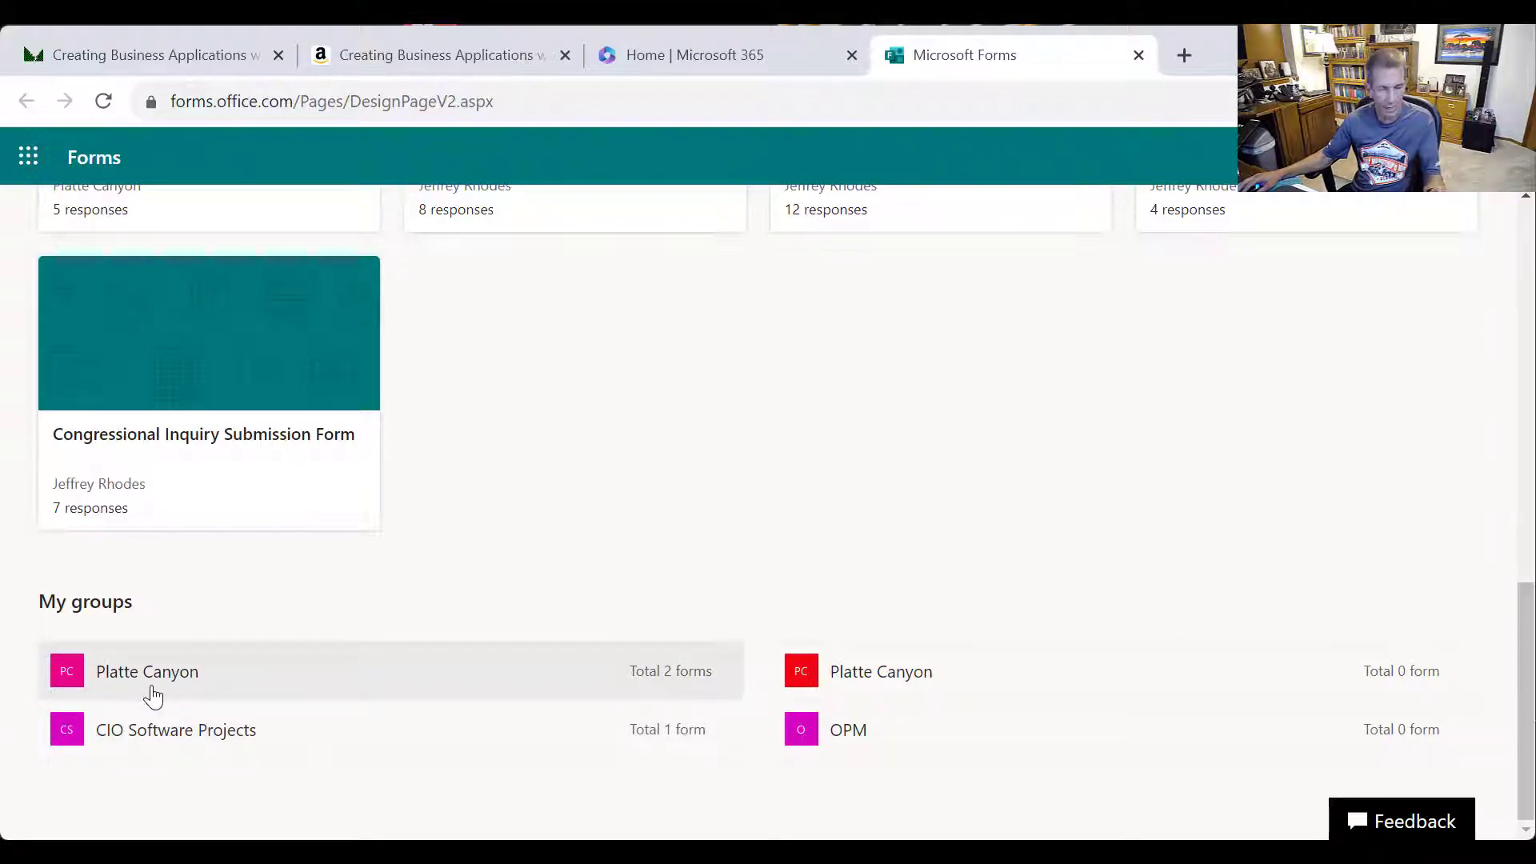
click(149, 693)
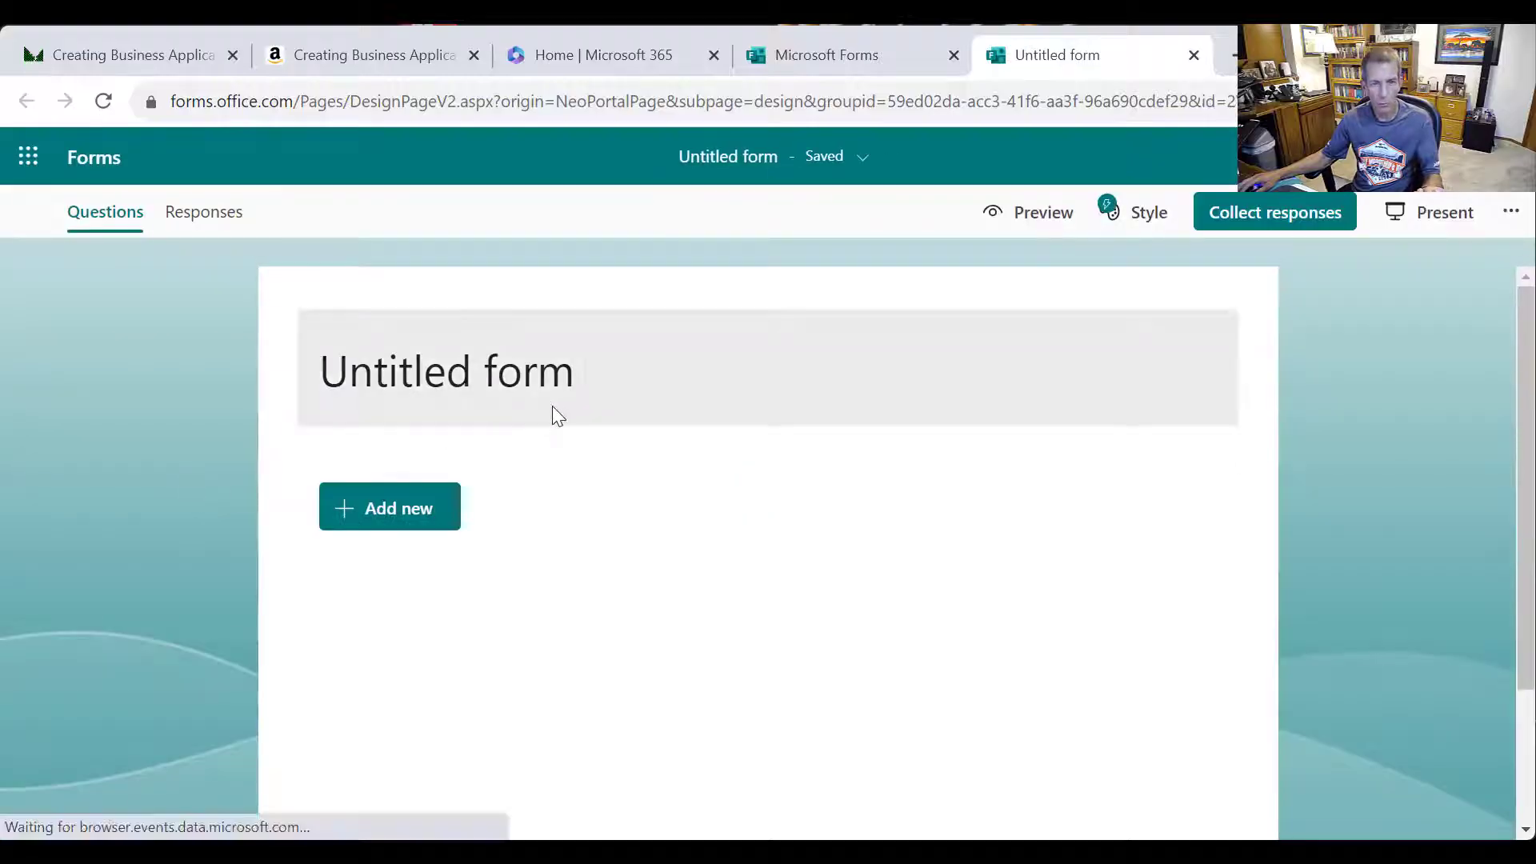
Title the form 'Travel Request' with description 'Request sent to supervisor and if they approve, onto the Help Desk.'
click(558, 412)
text(T)
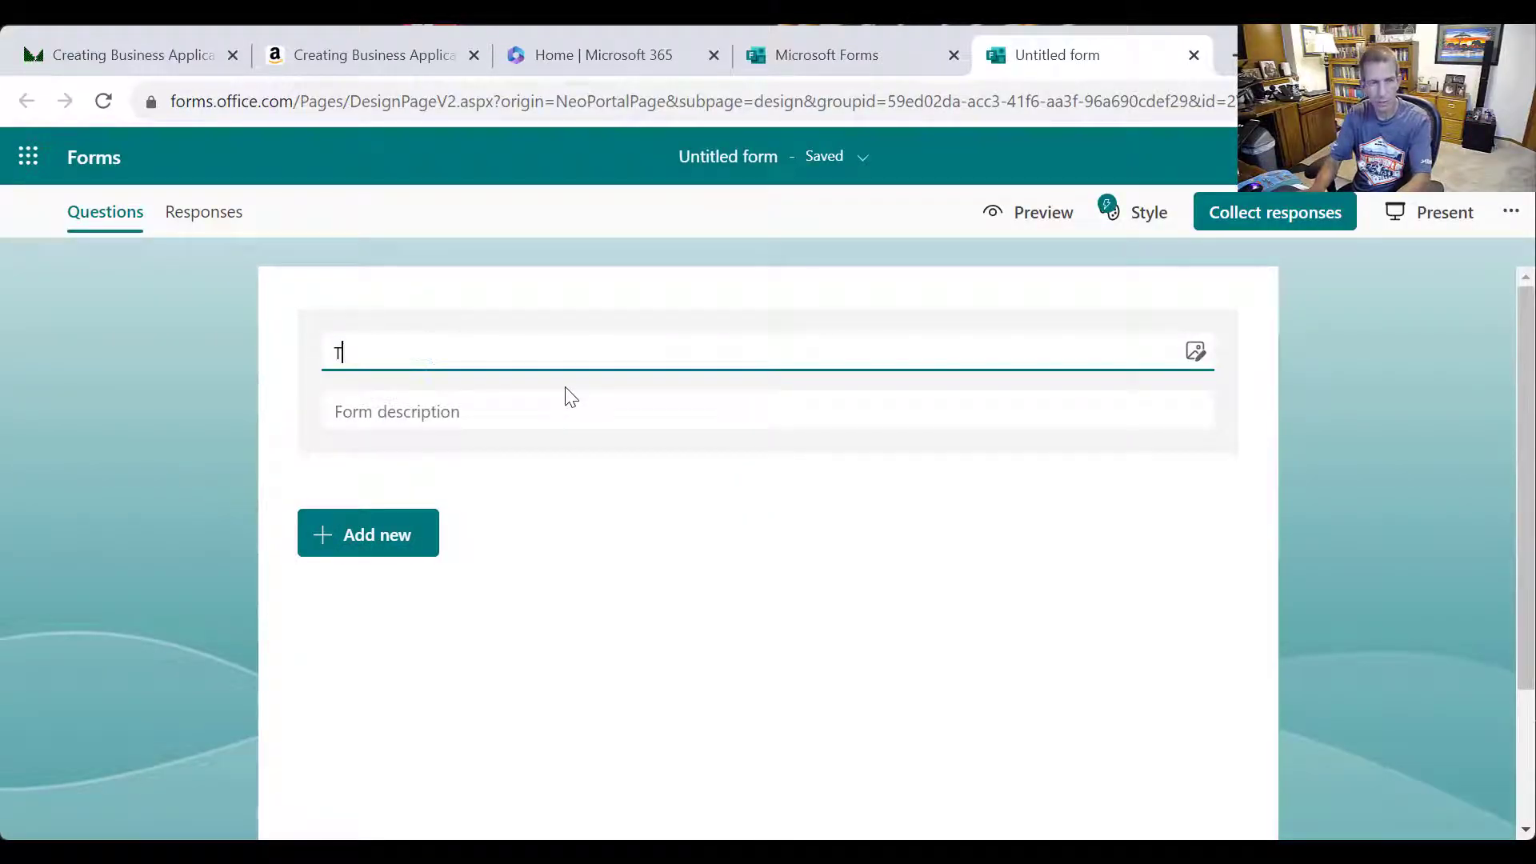
text(ravel Requ)
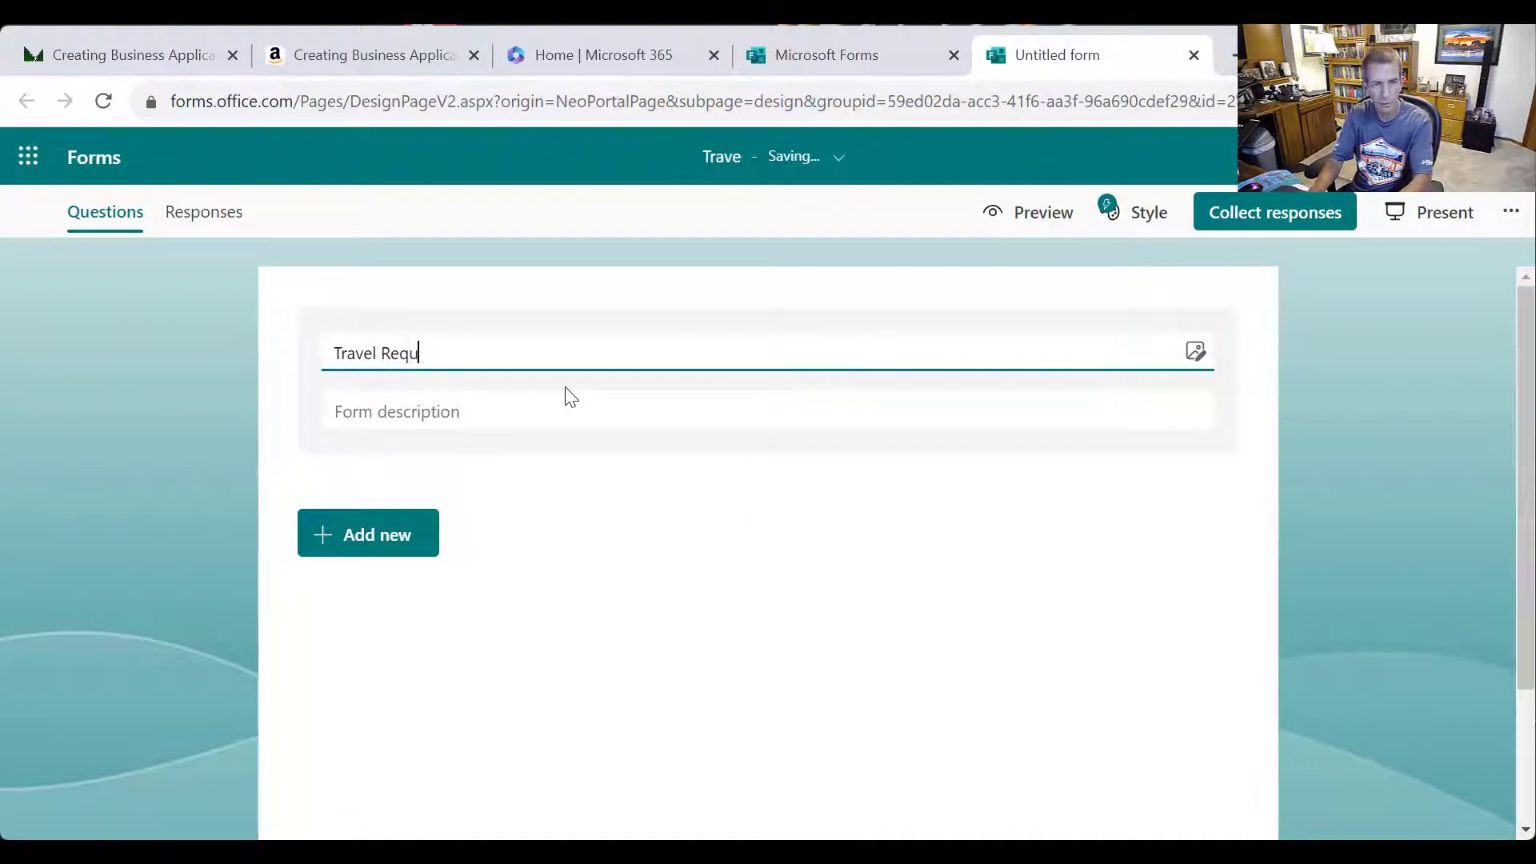
text(est)
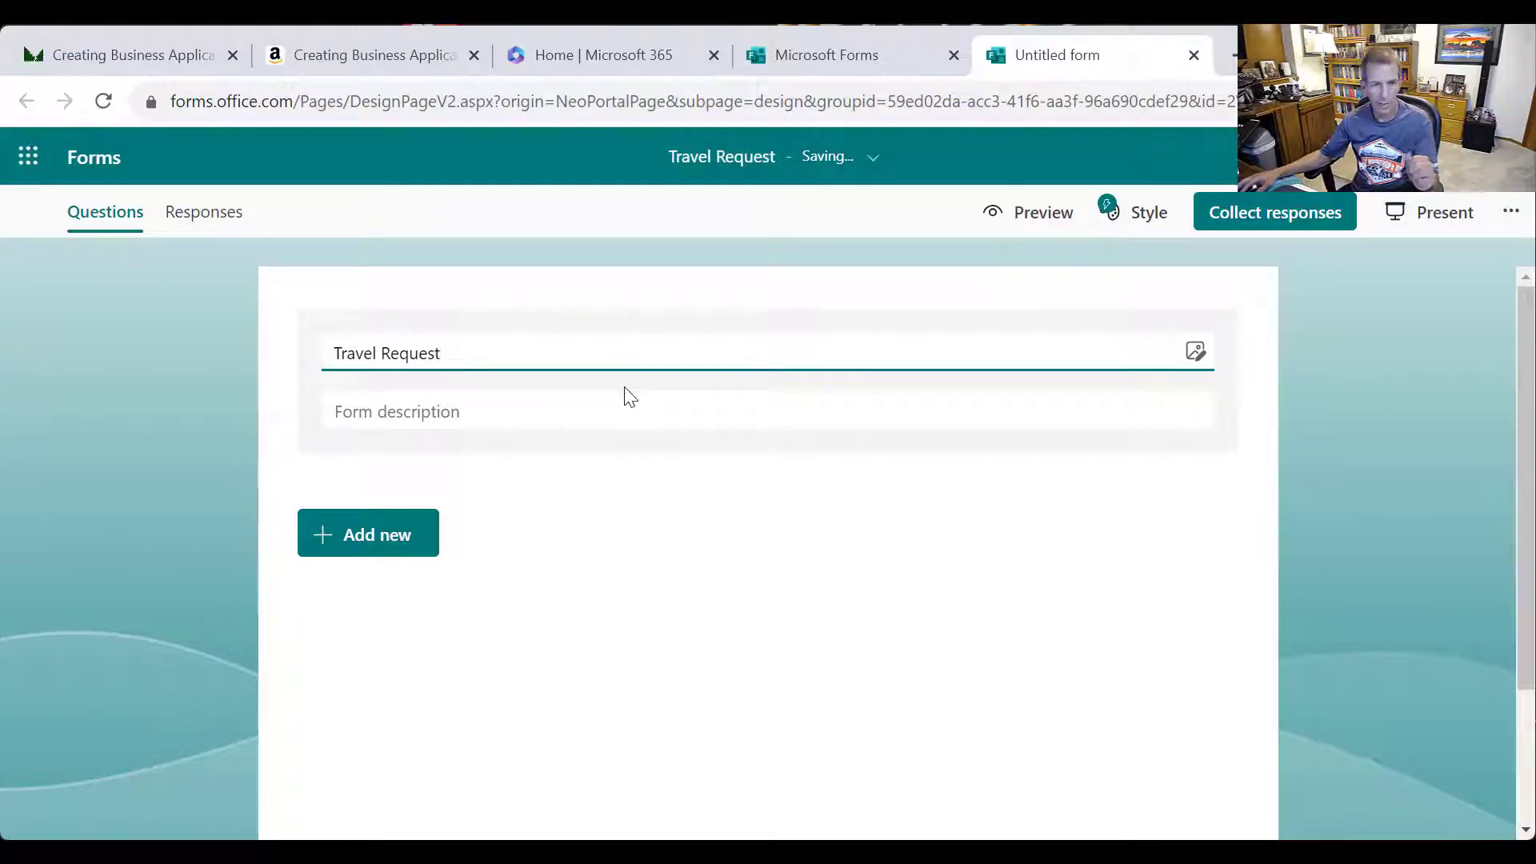
click(588, 432)
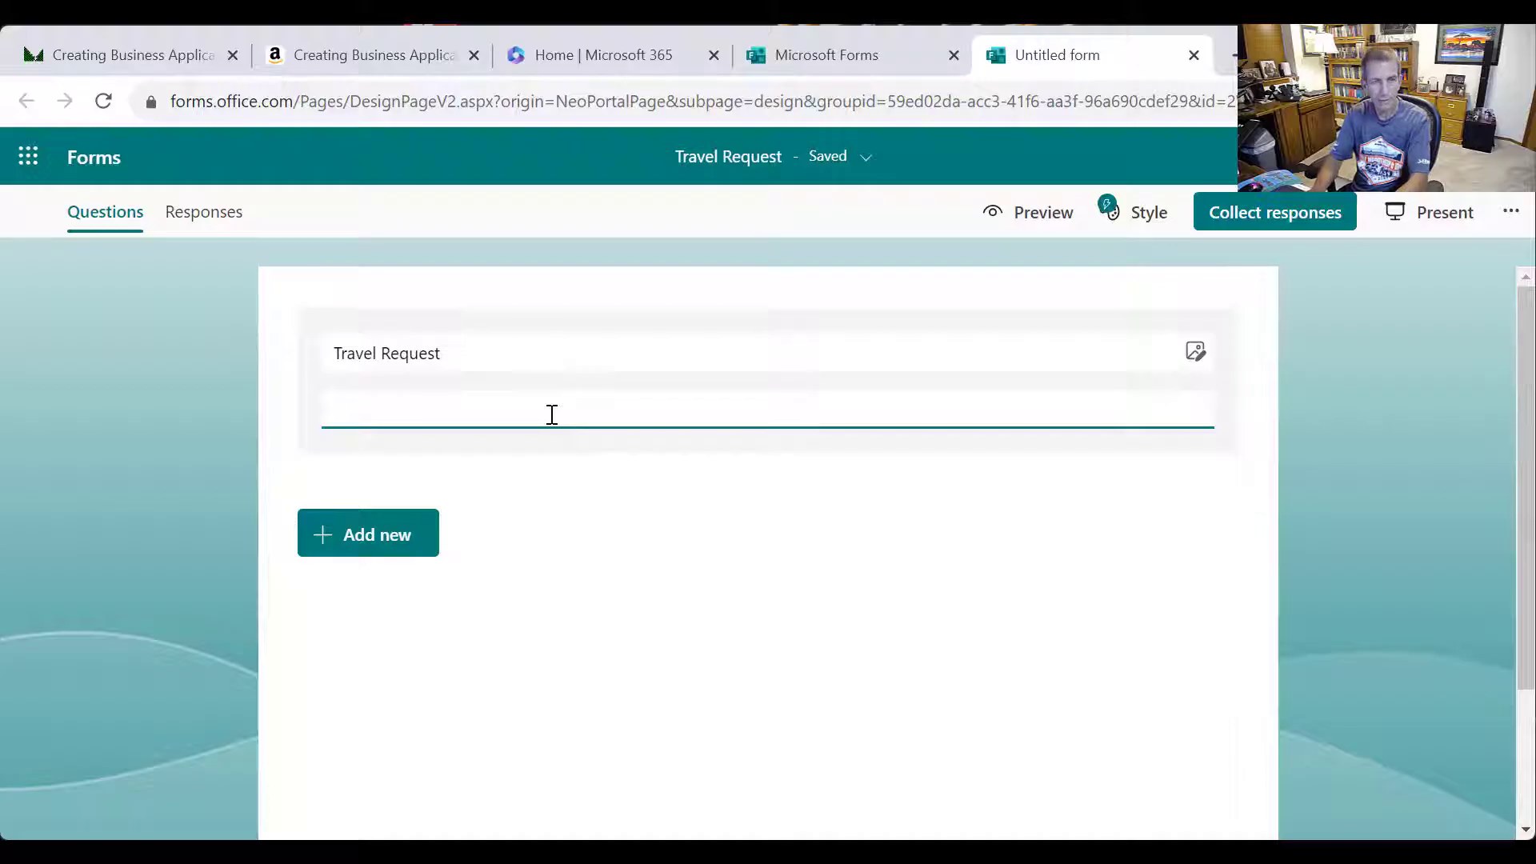
text(Reques)
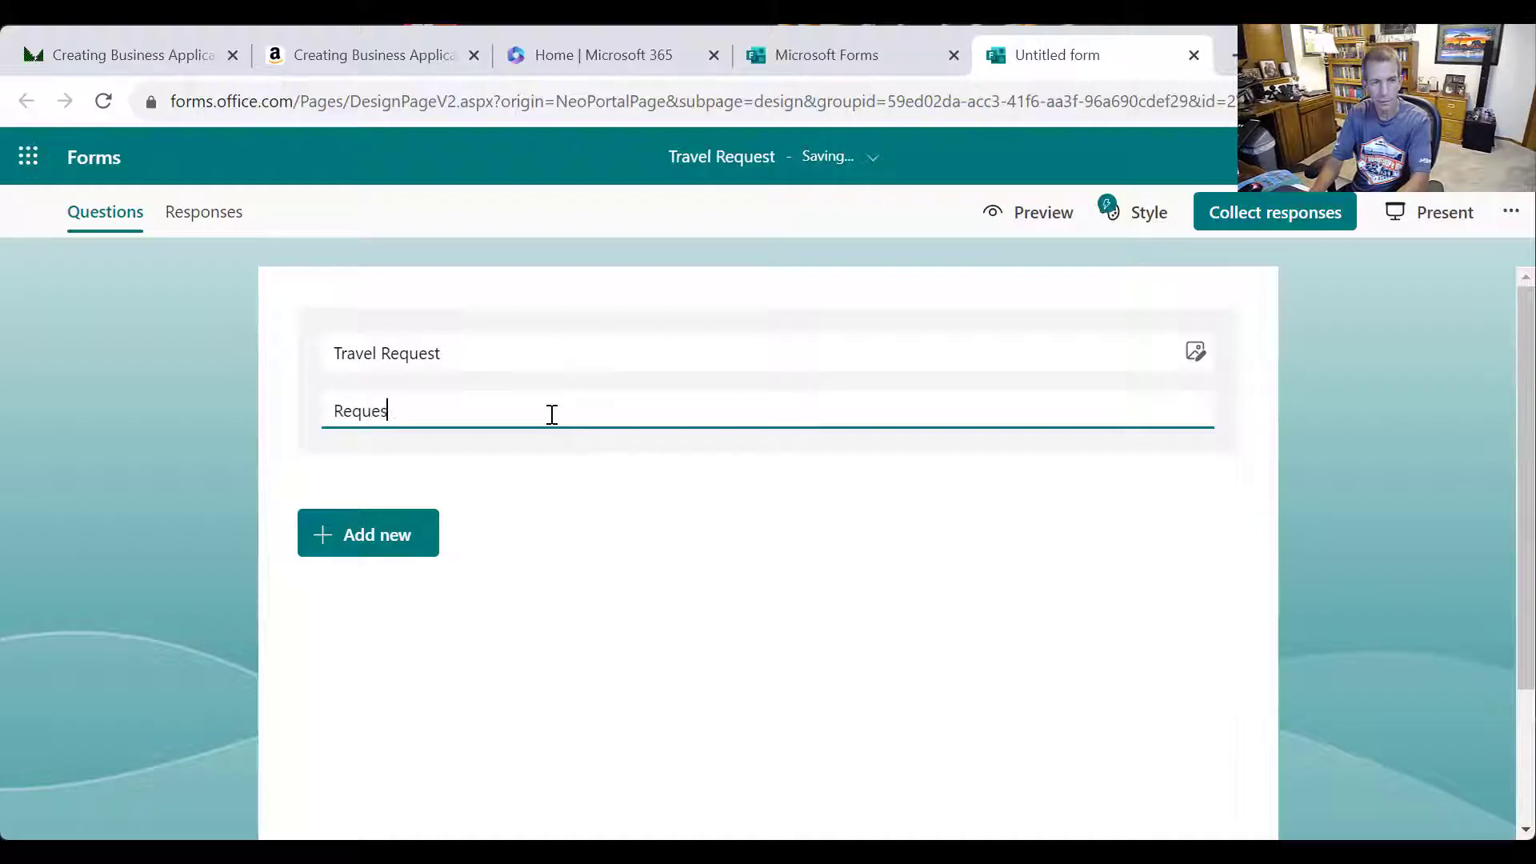
text(t sent to supe)
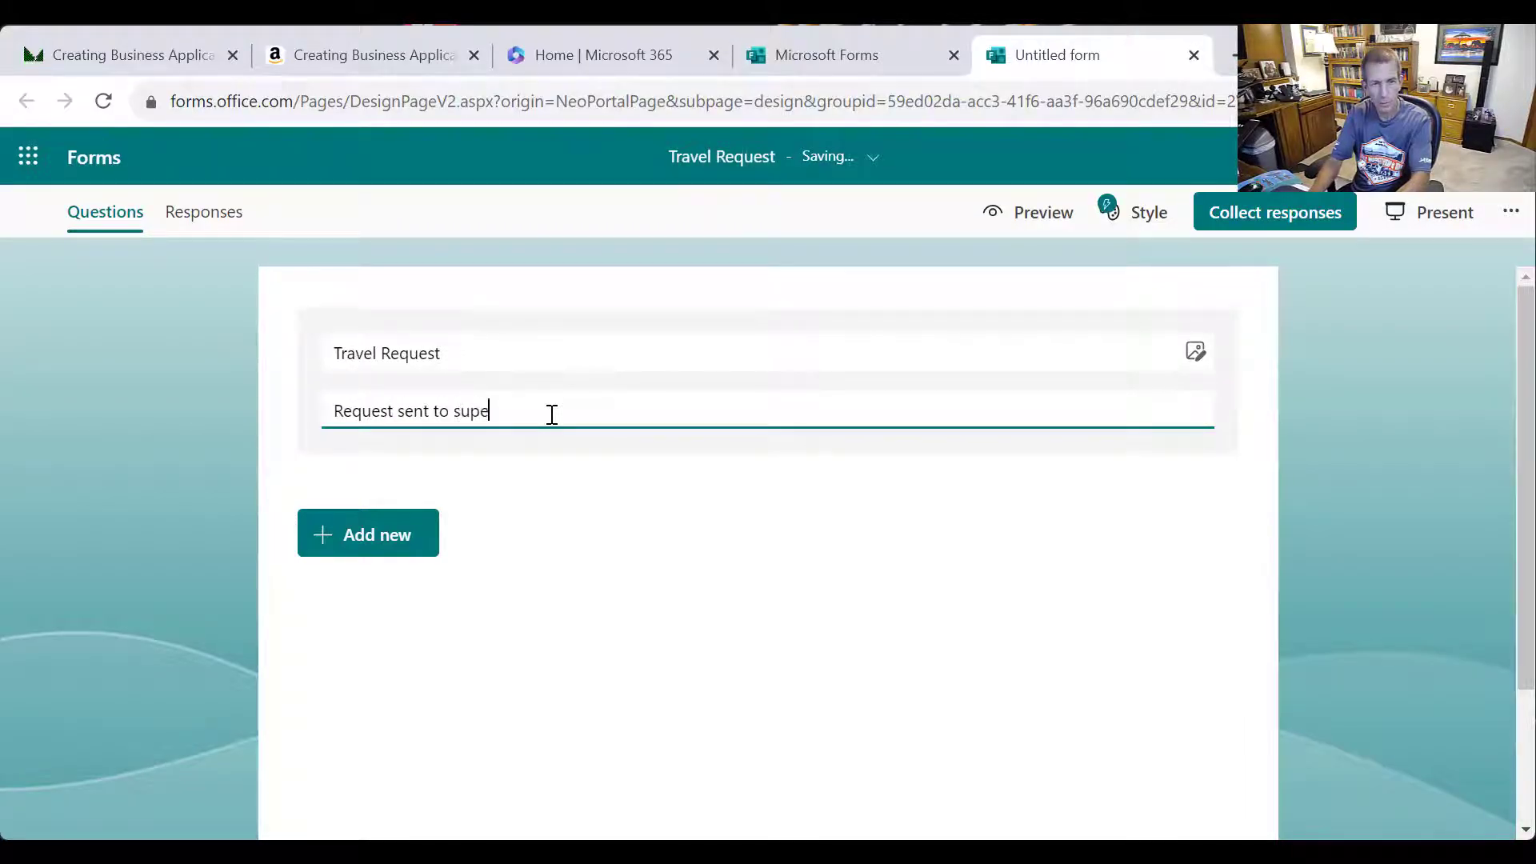
text(ver)
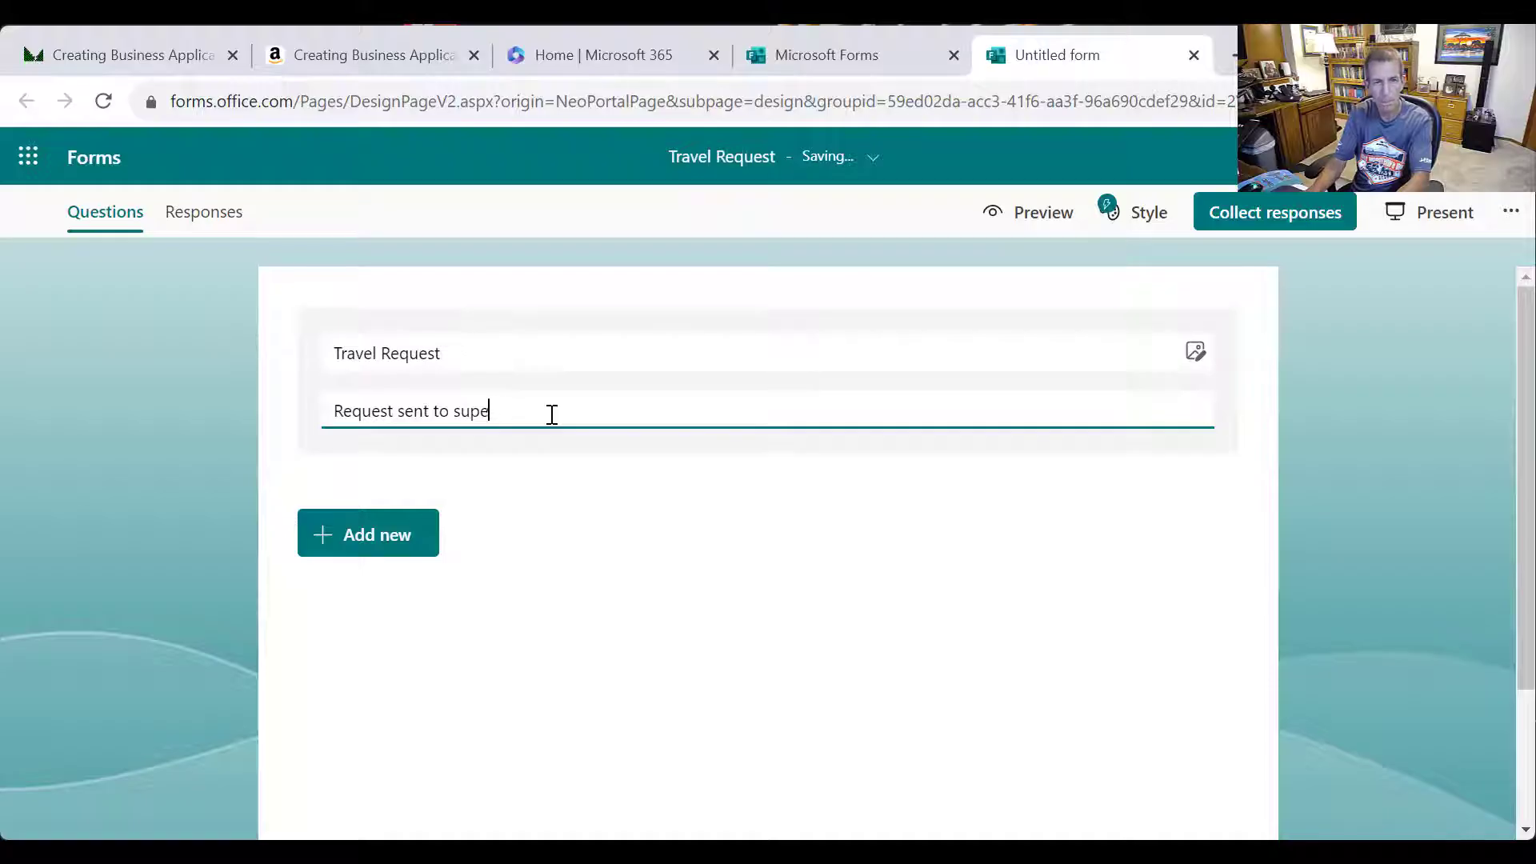
text(visor and if they approv)
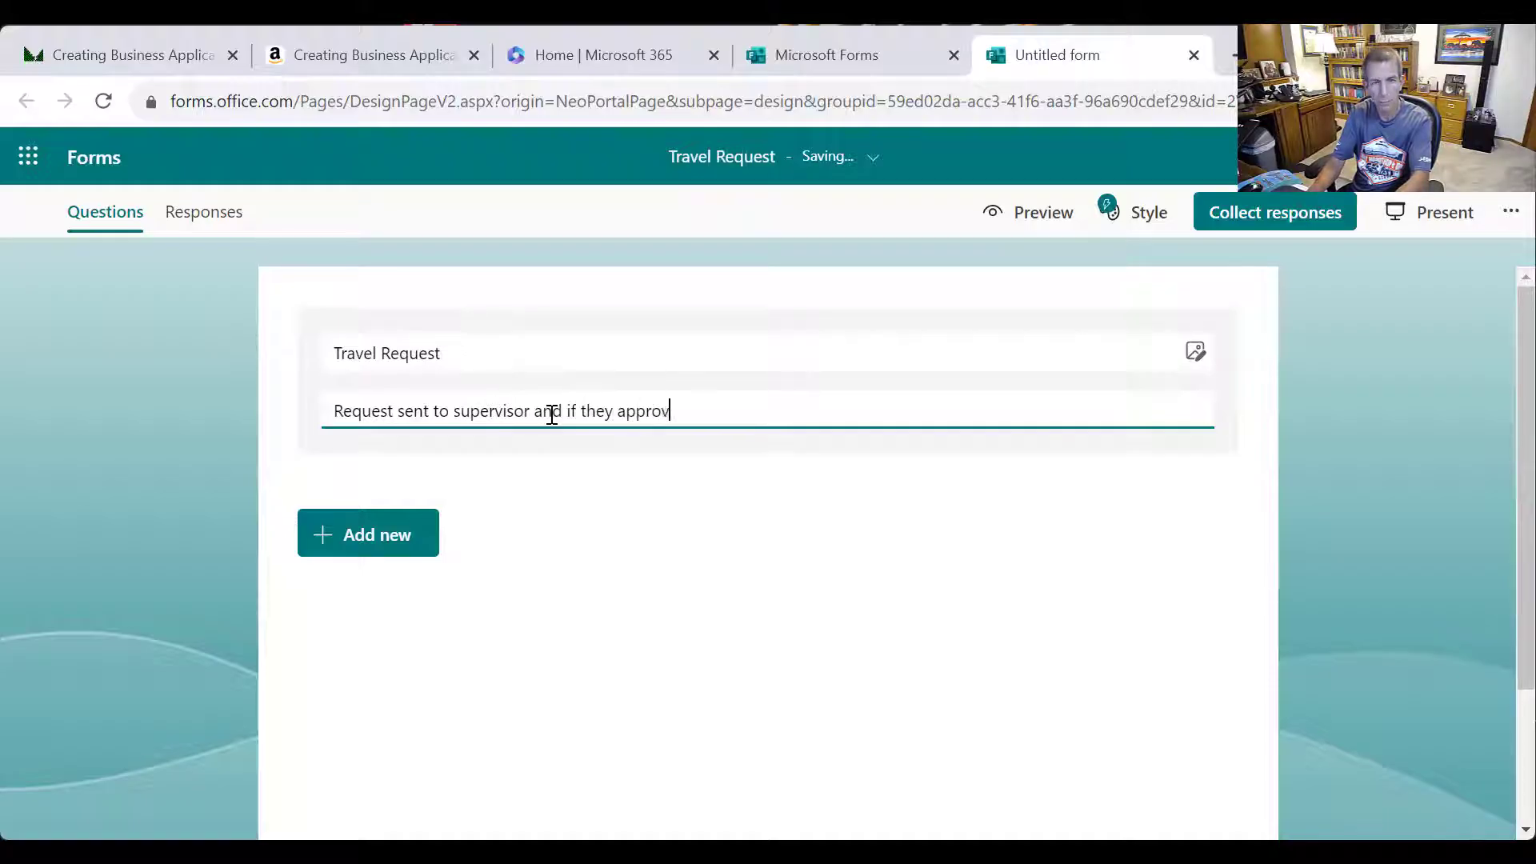
text(e, onto the Help Des)
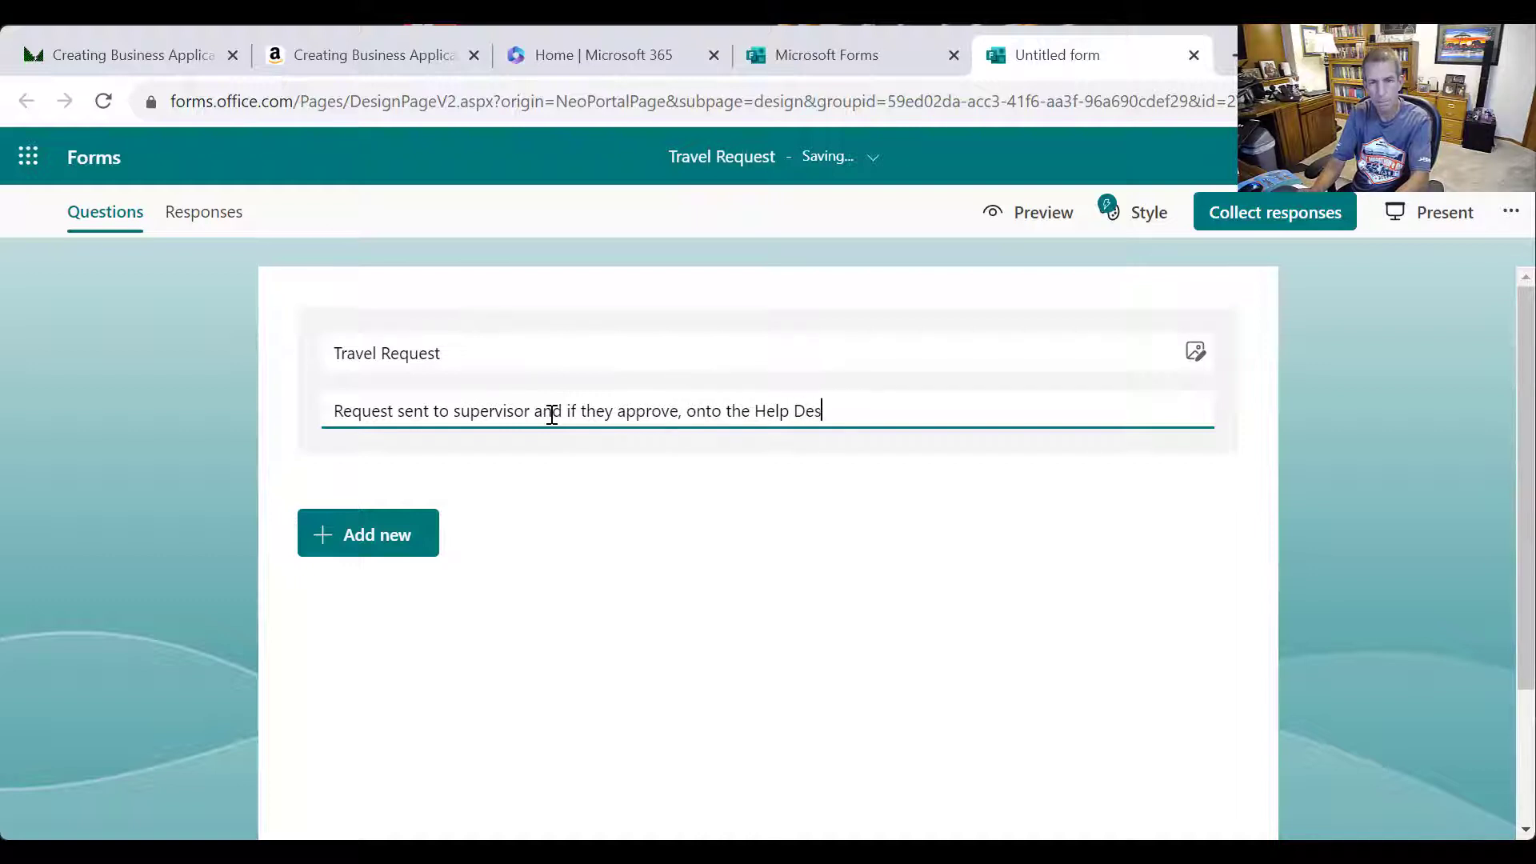
text(k.)
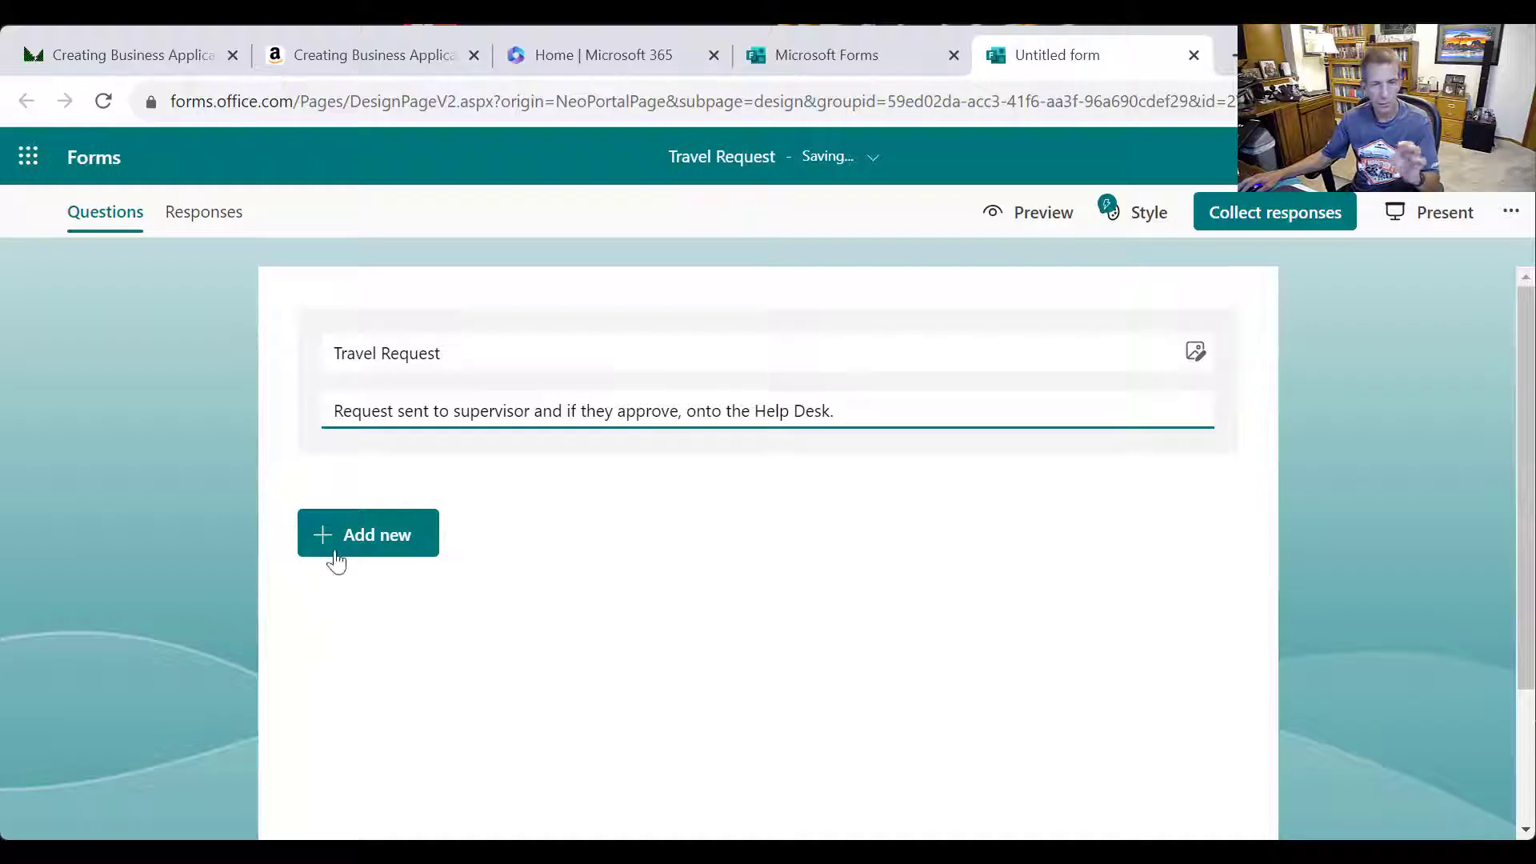
click(364, 541)
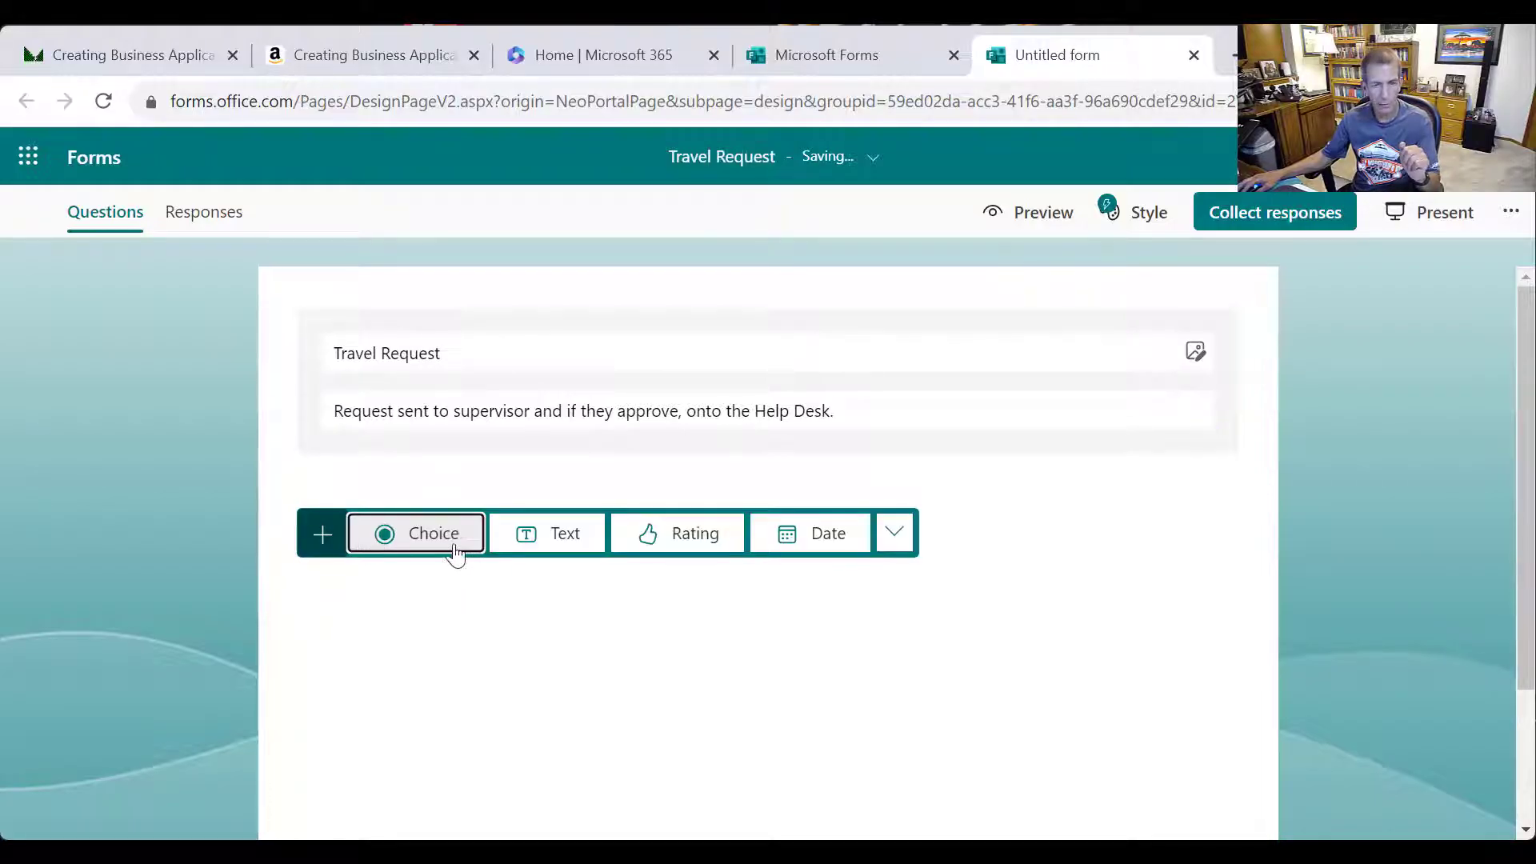
click(1514, 213)
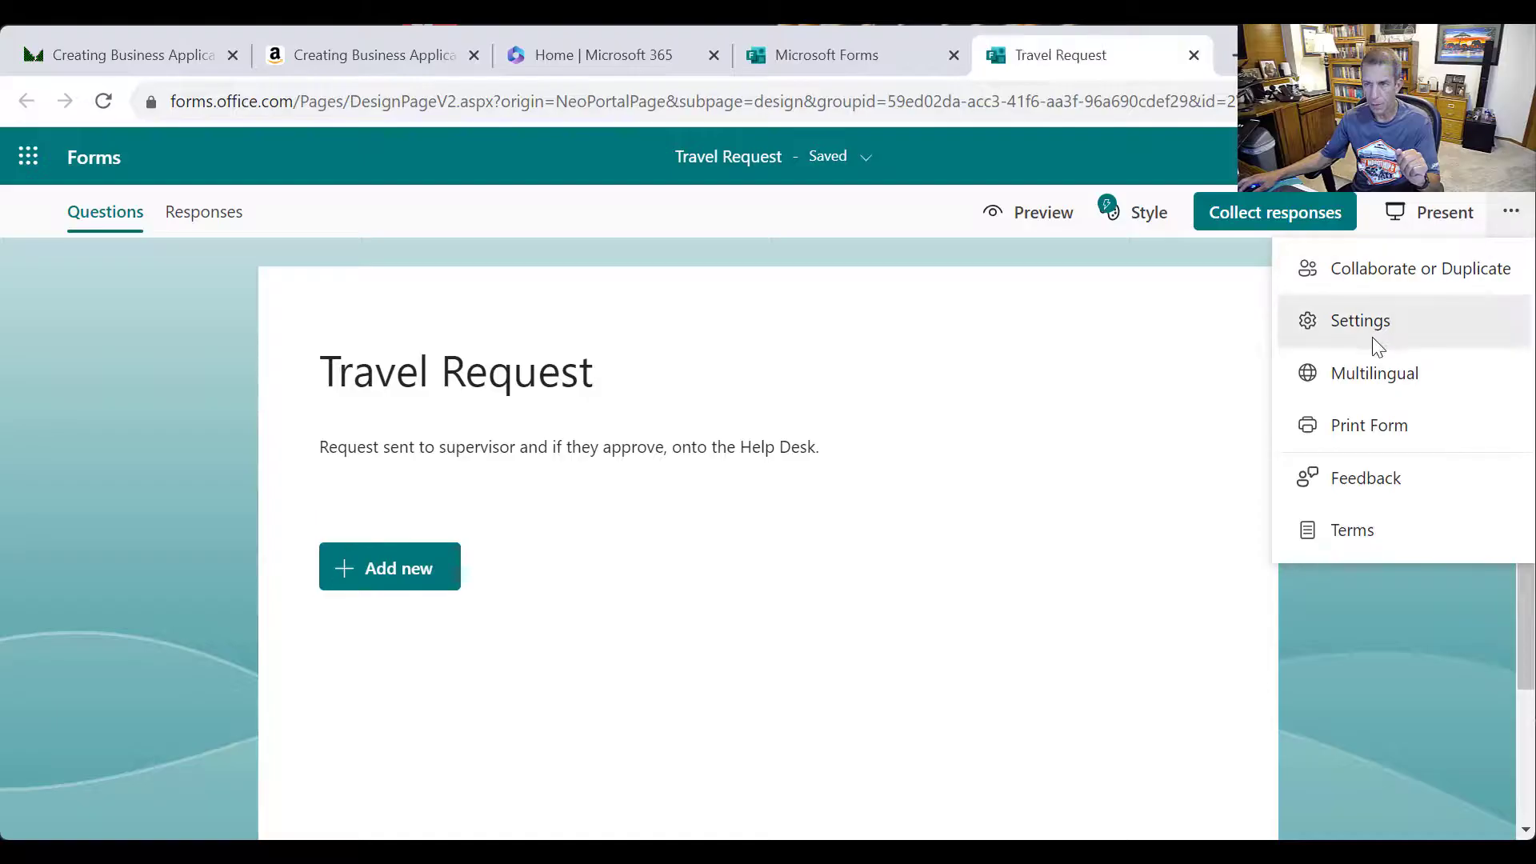
click(1369, 325)
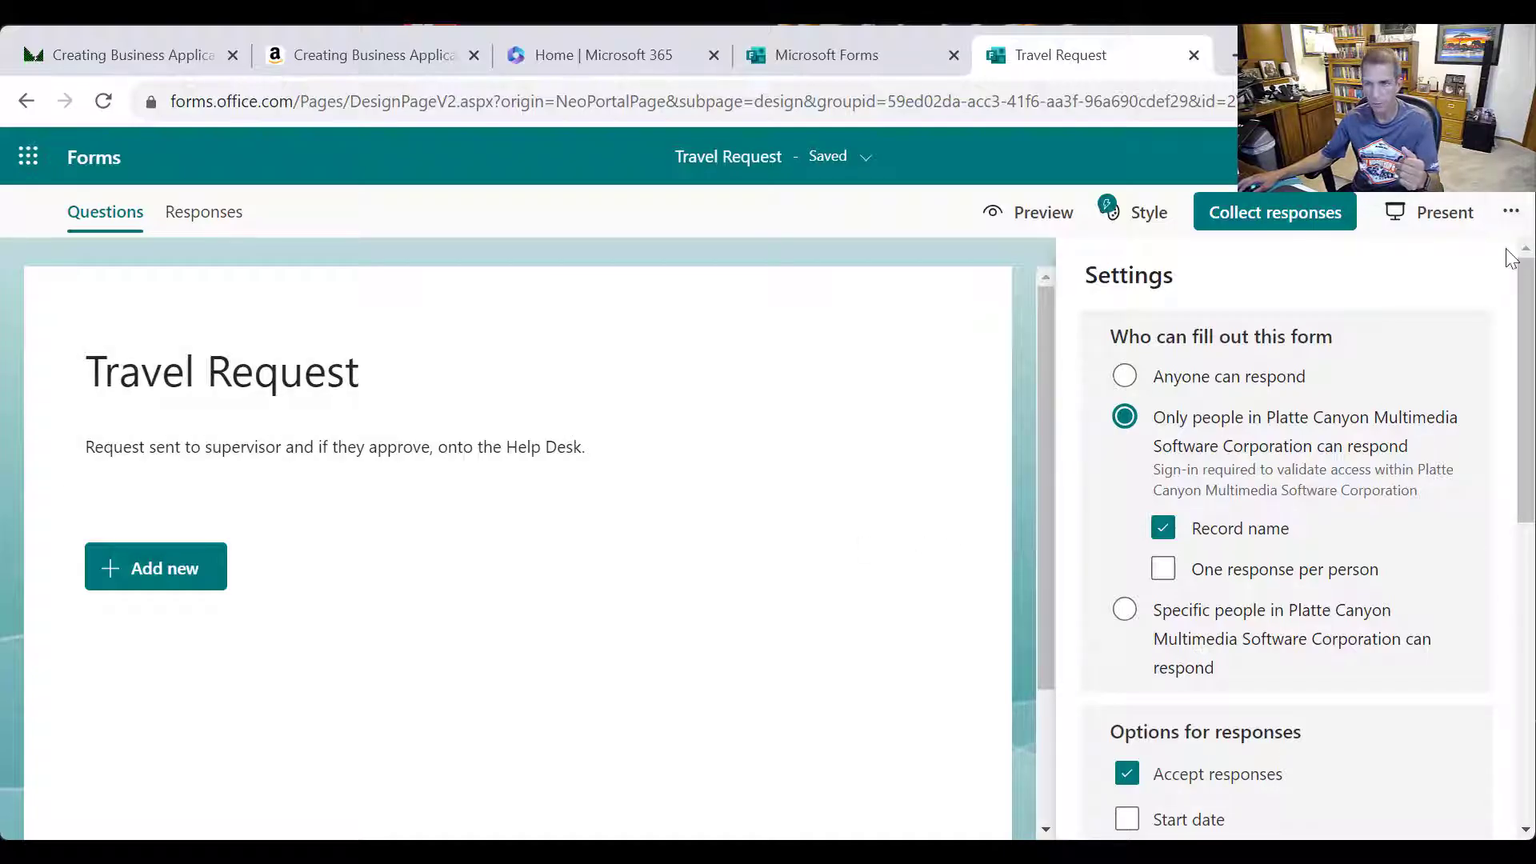
click(188, 582)
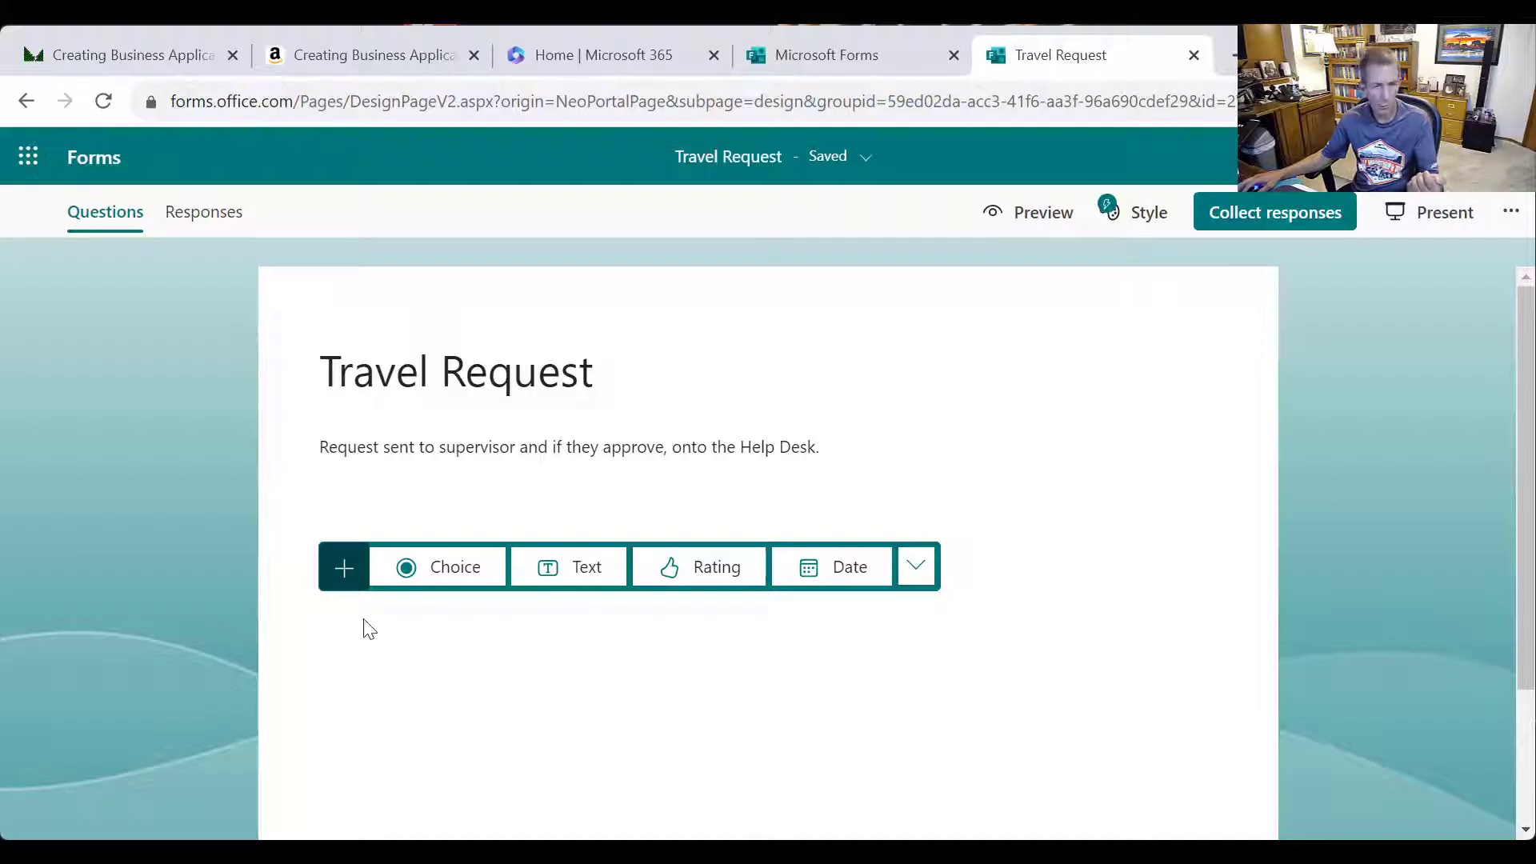
Add a choice question titled 'Please select your office'
click(459, 569)
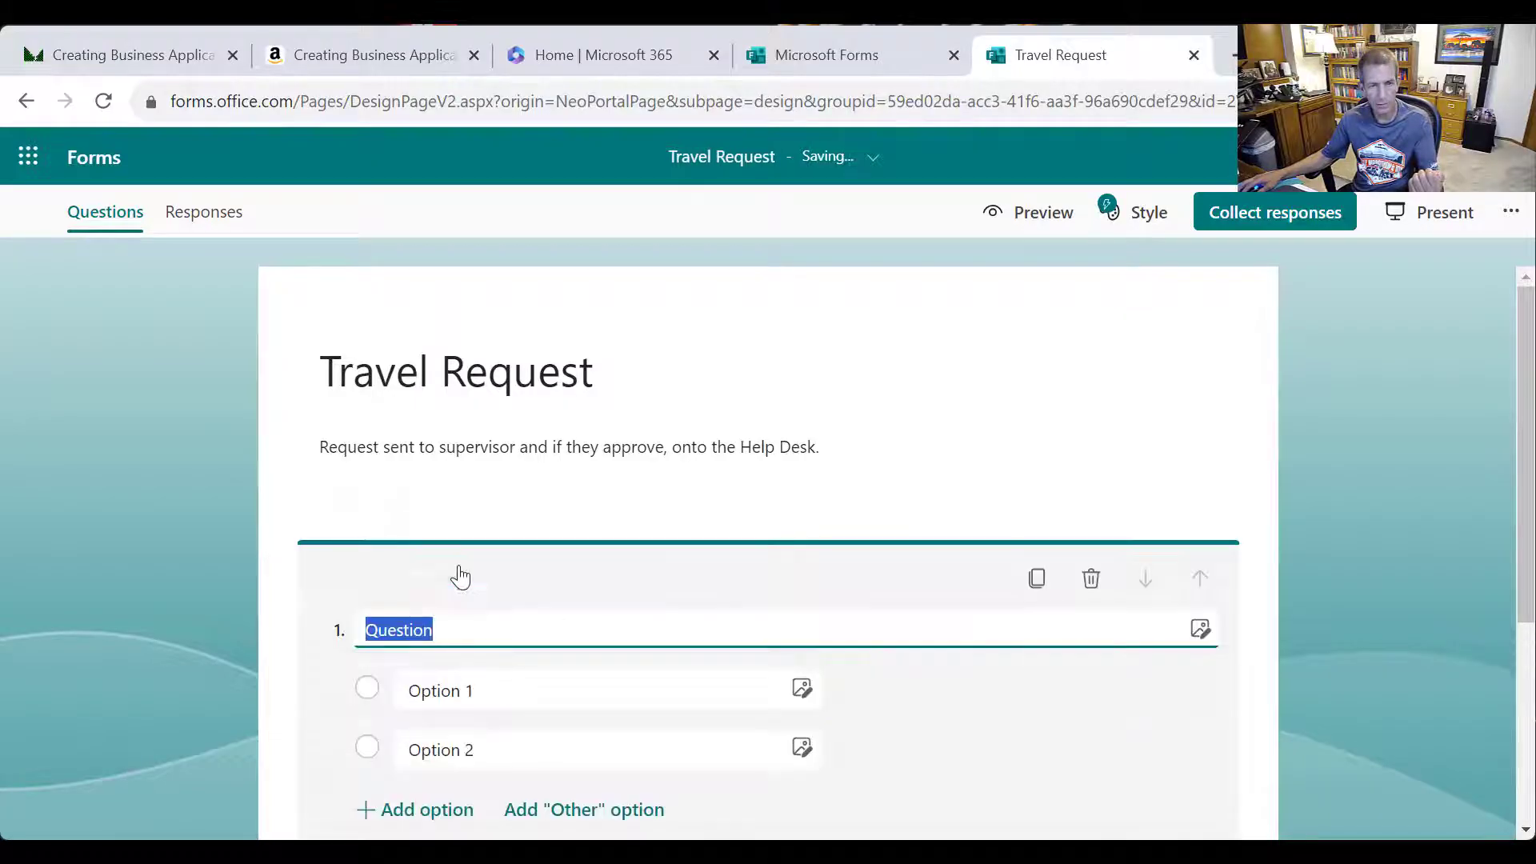
text(Office)
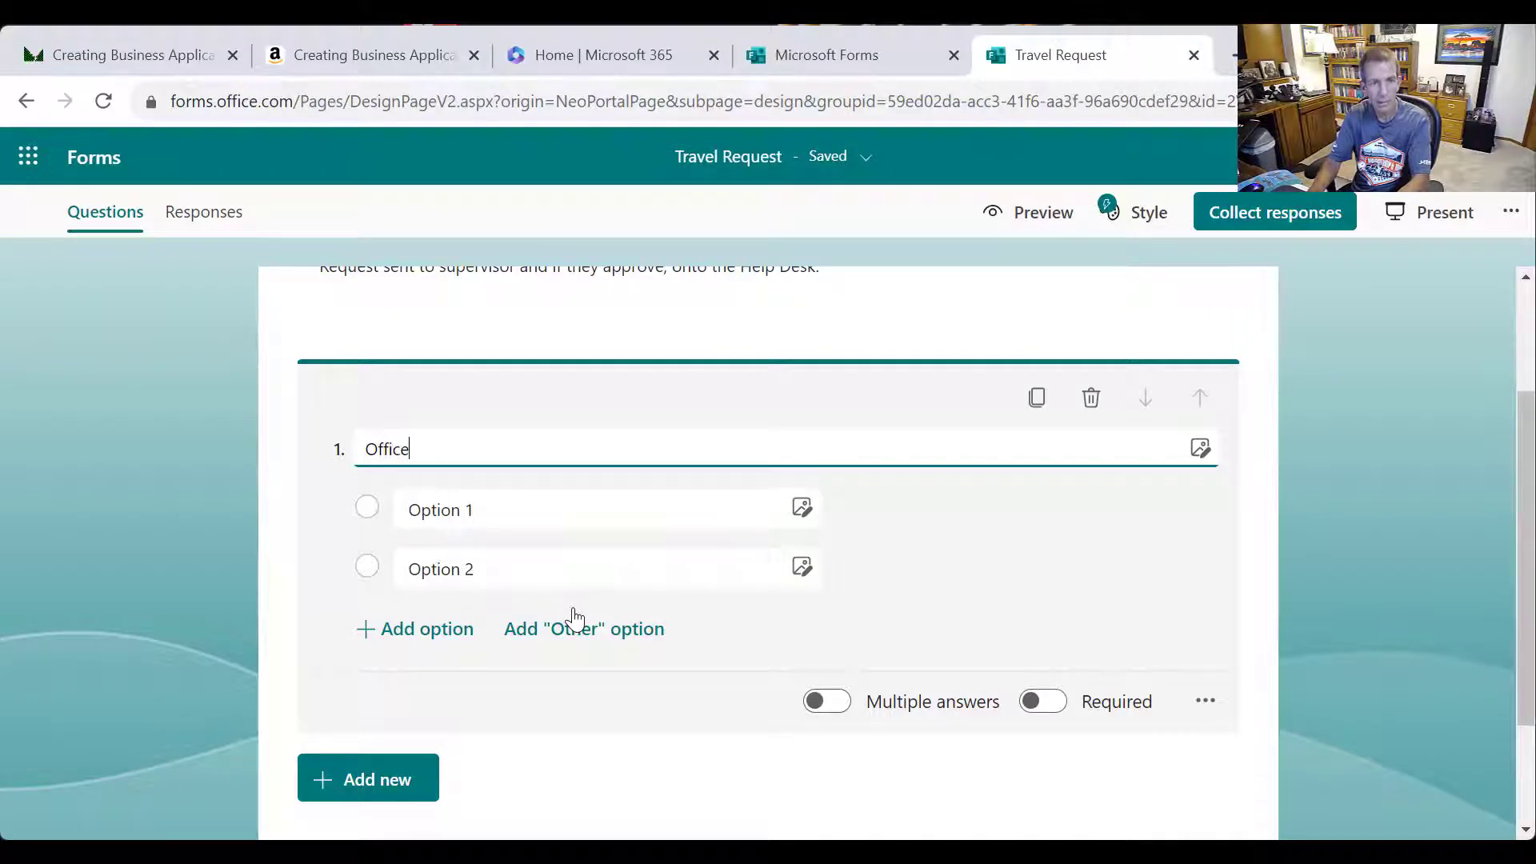
key(BackSpace)
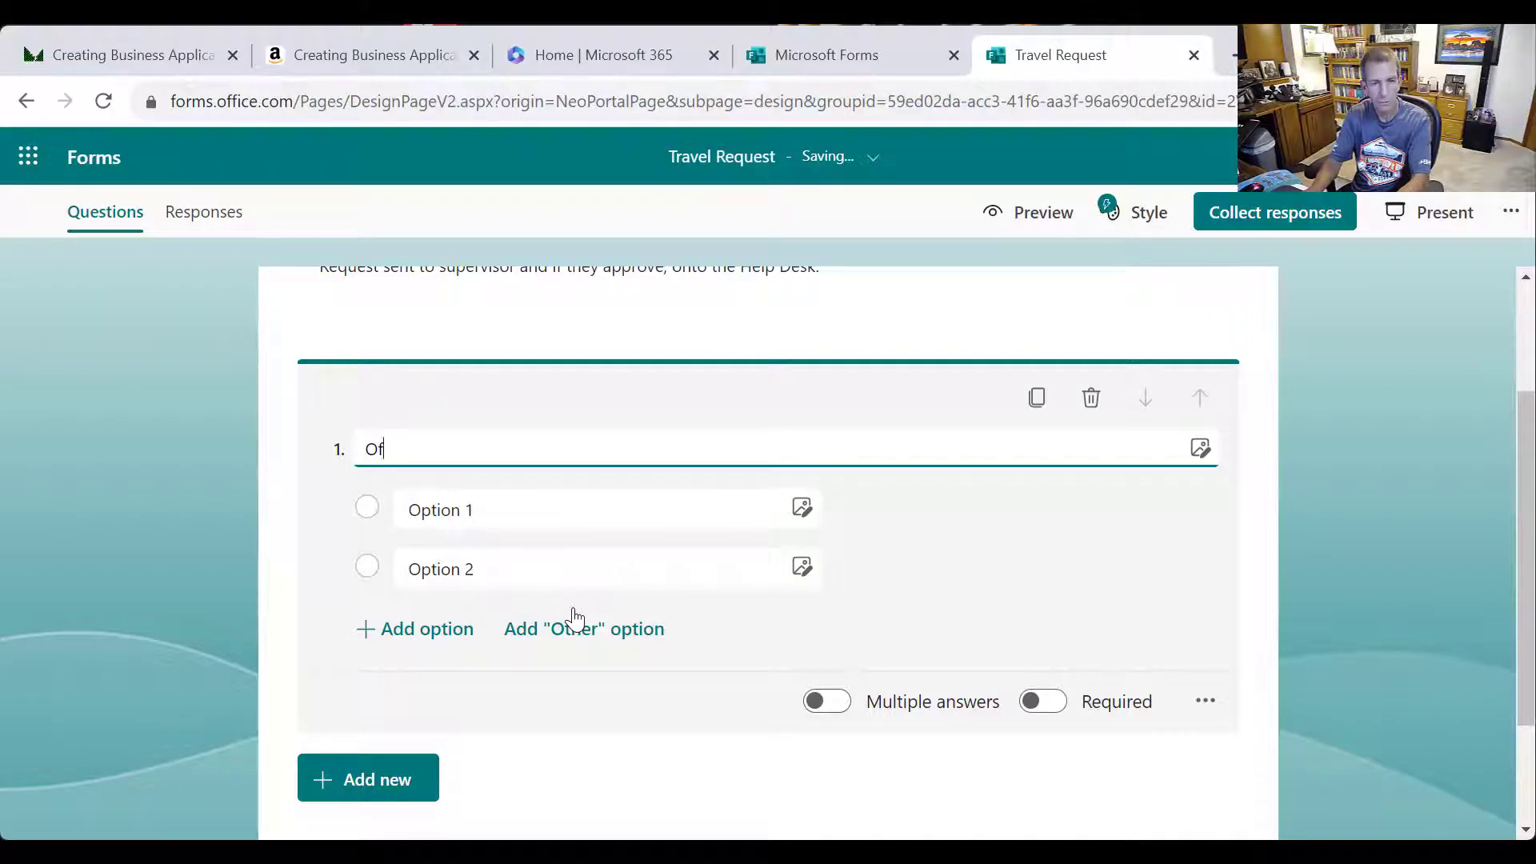
key(BackSpace)
key(BackSpace)
text(Please select your office.)
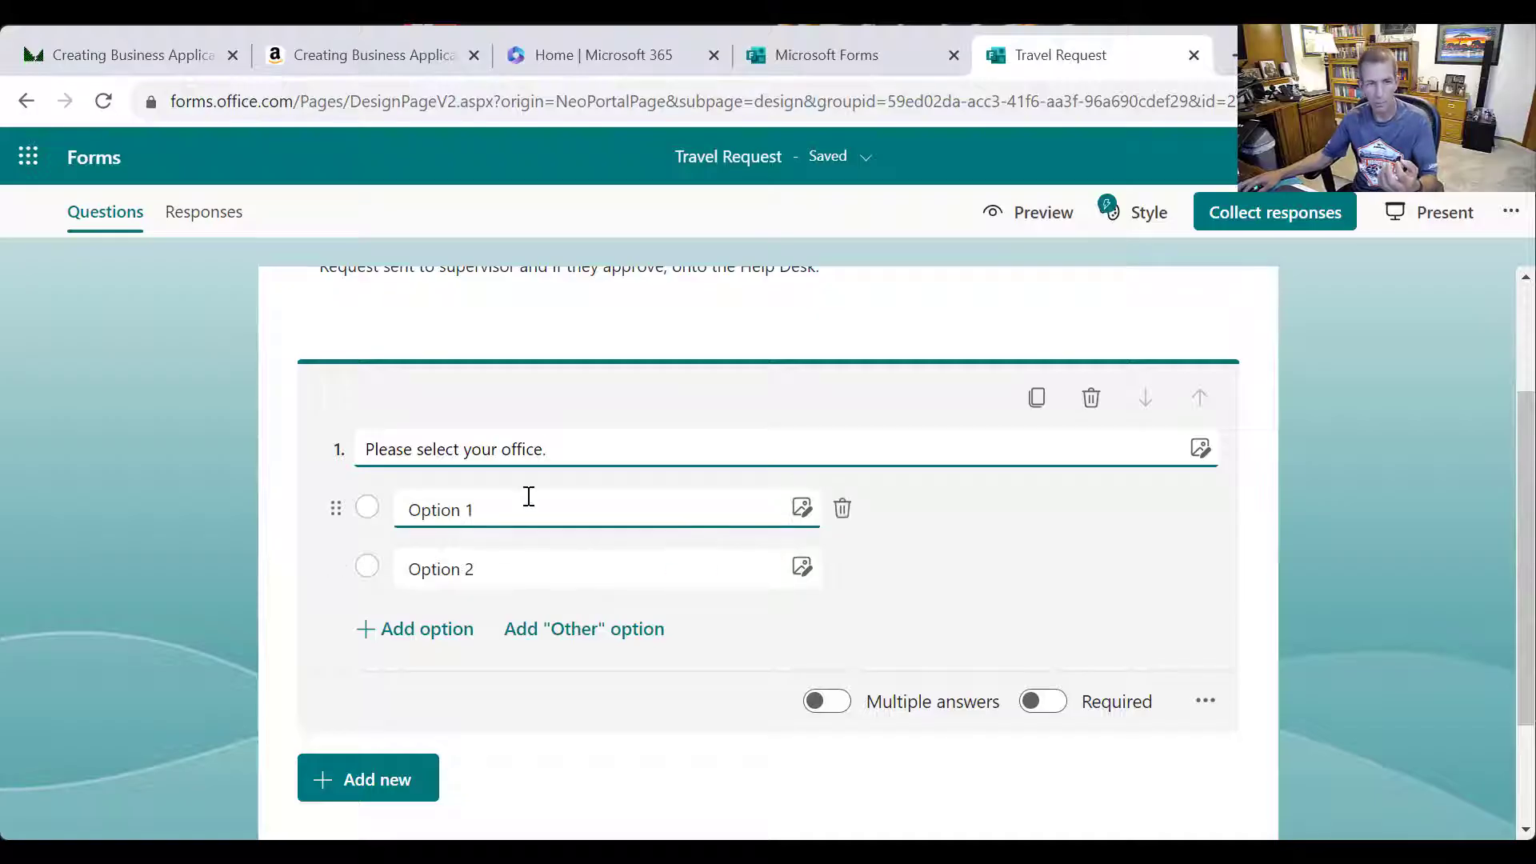
Enter four office choices, HR, IT, Sales and Marketing, each with its supervisor's name
click(529, 501)
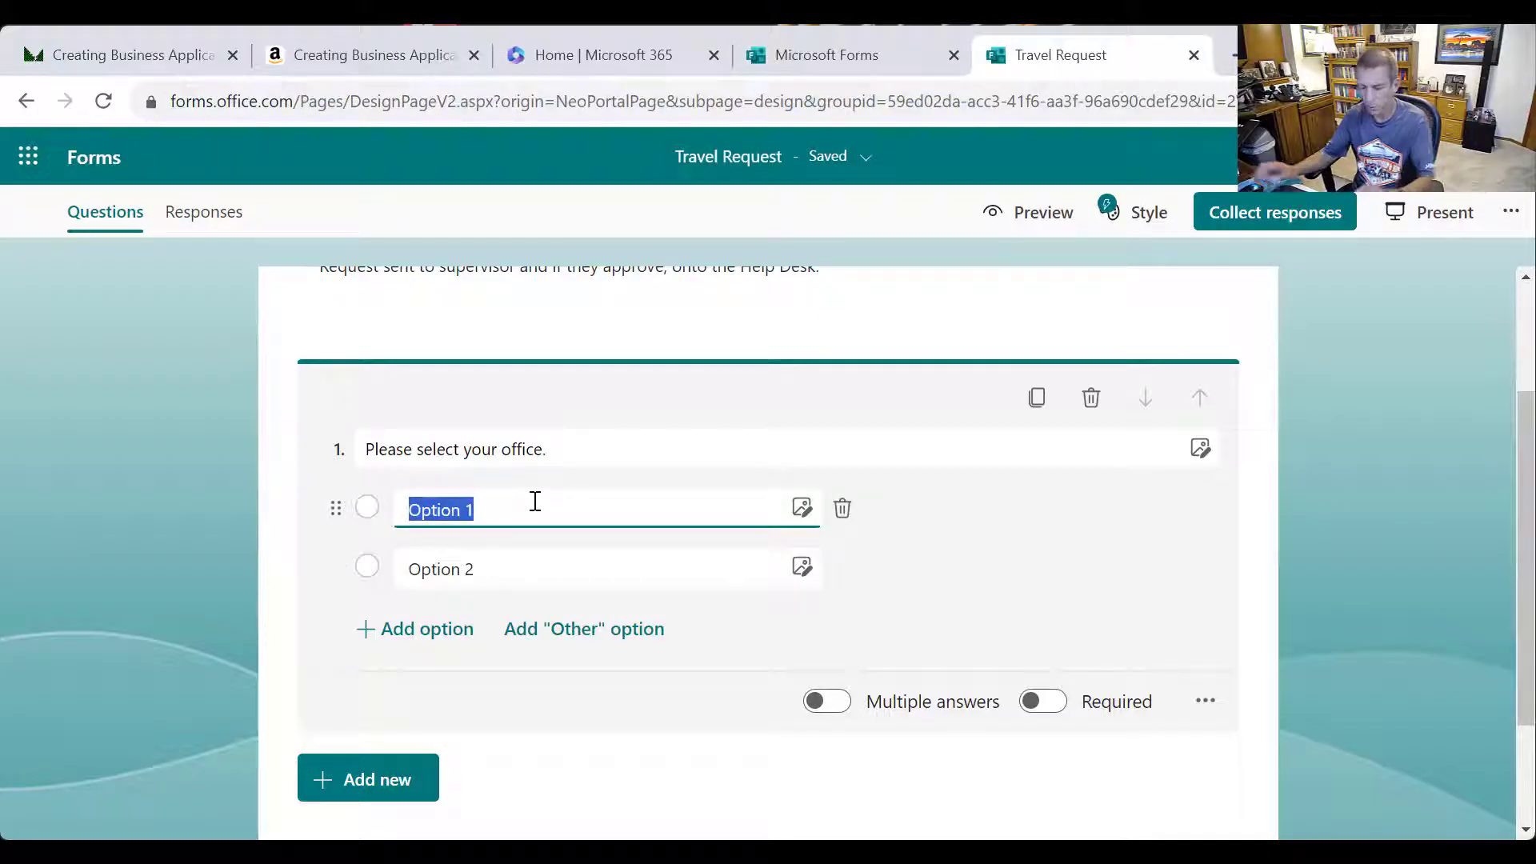
text(Hr )
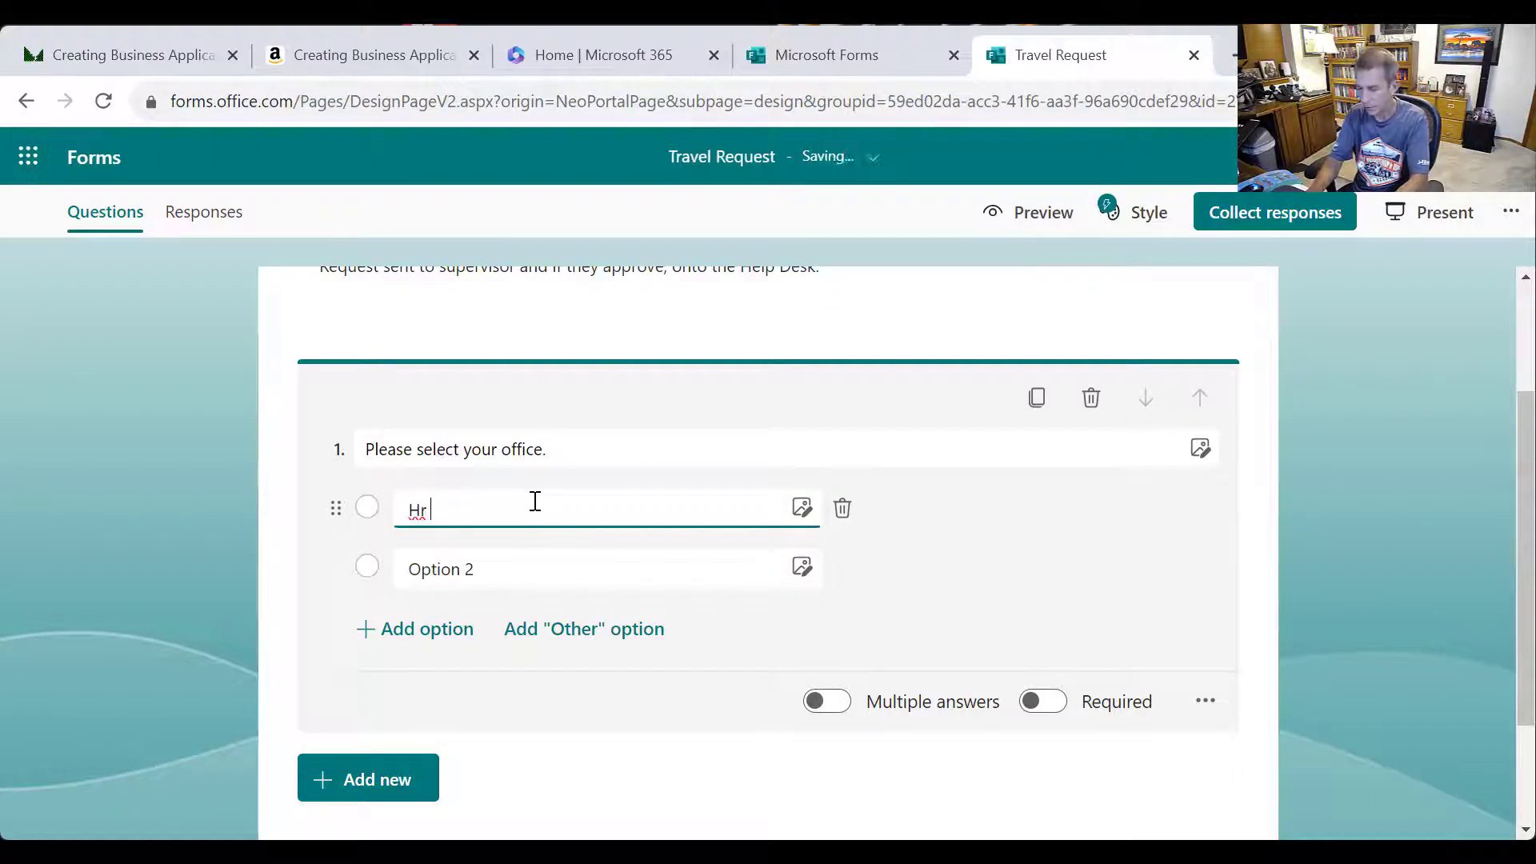
text(R)
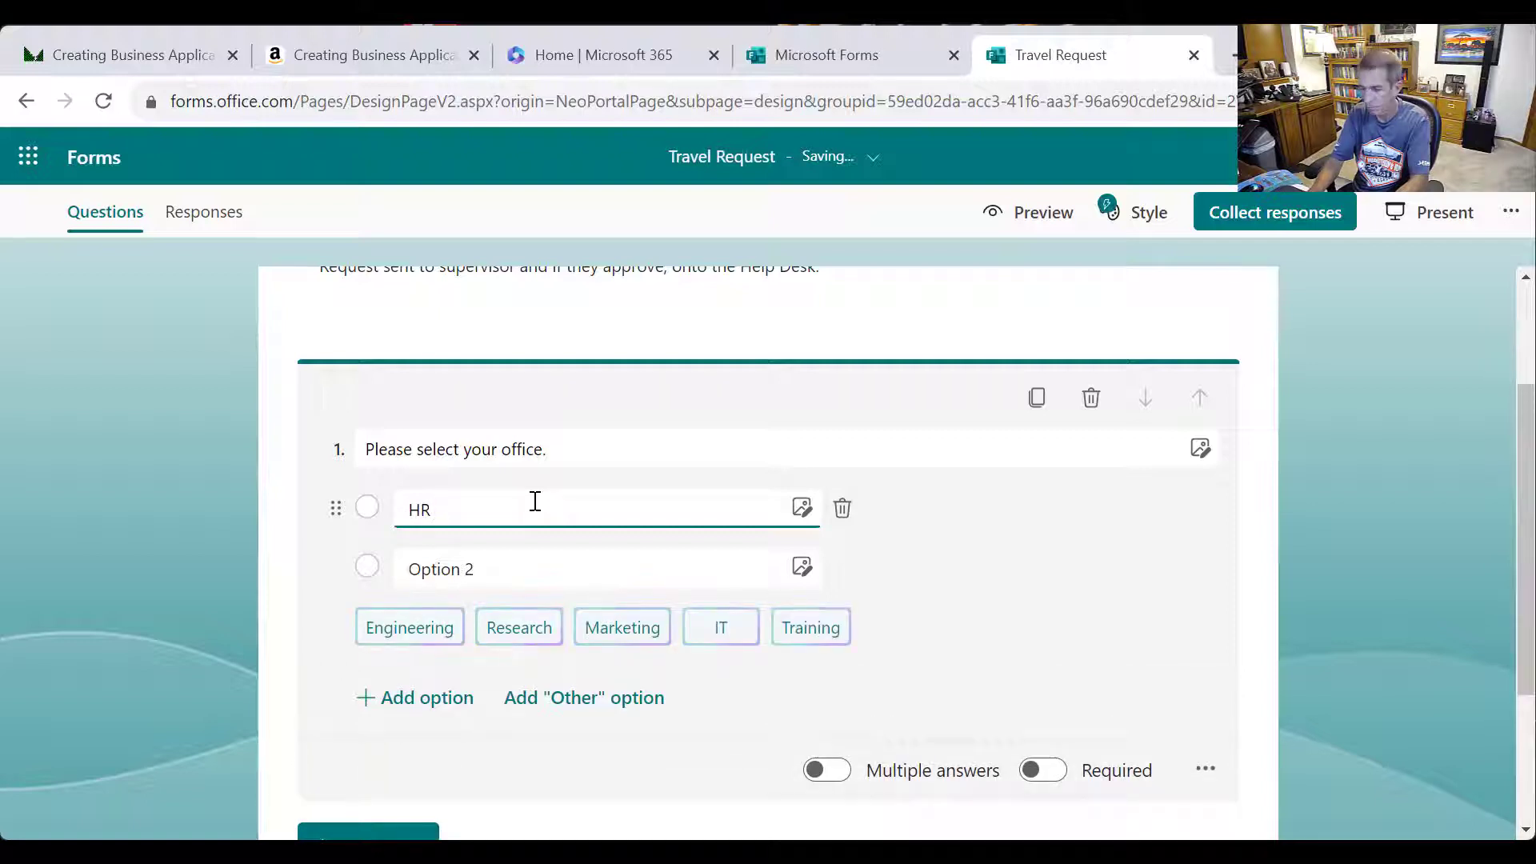
text( (Joe Cool)
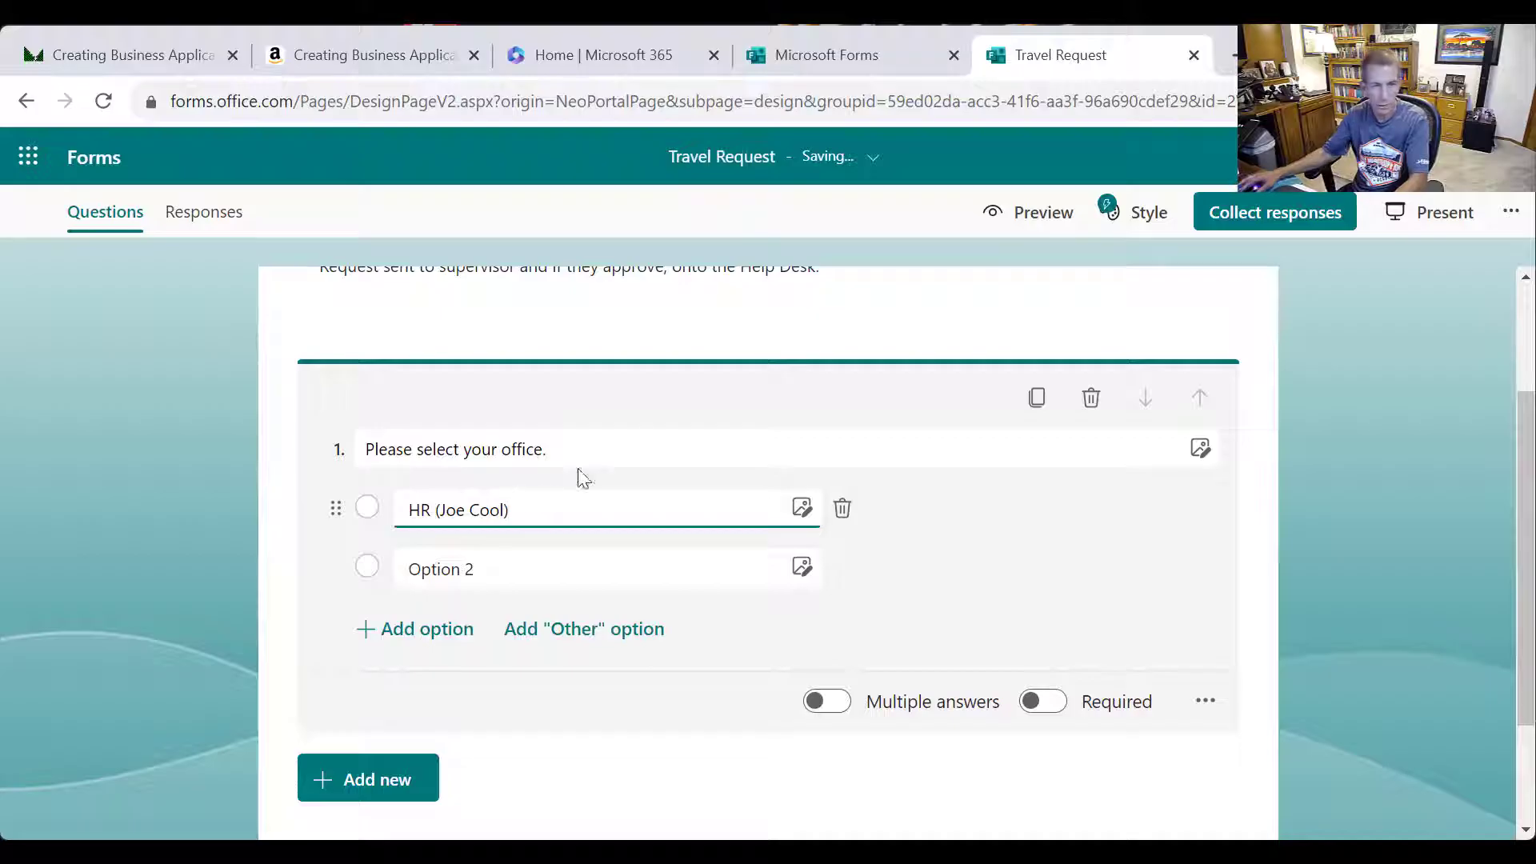
click(557, 567)
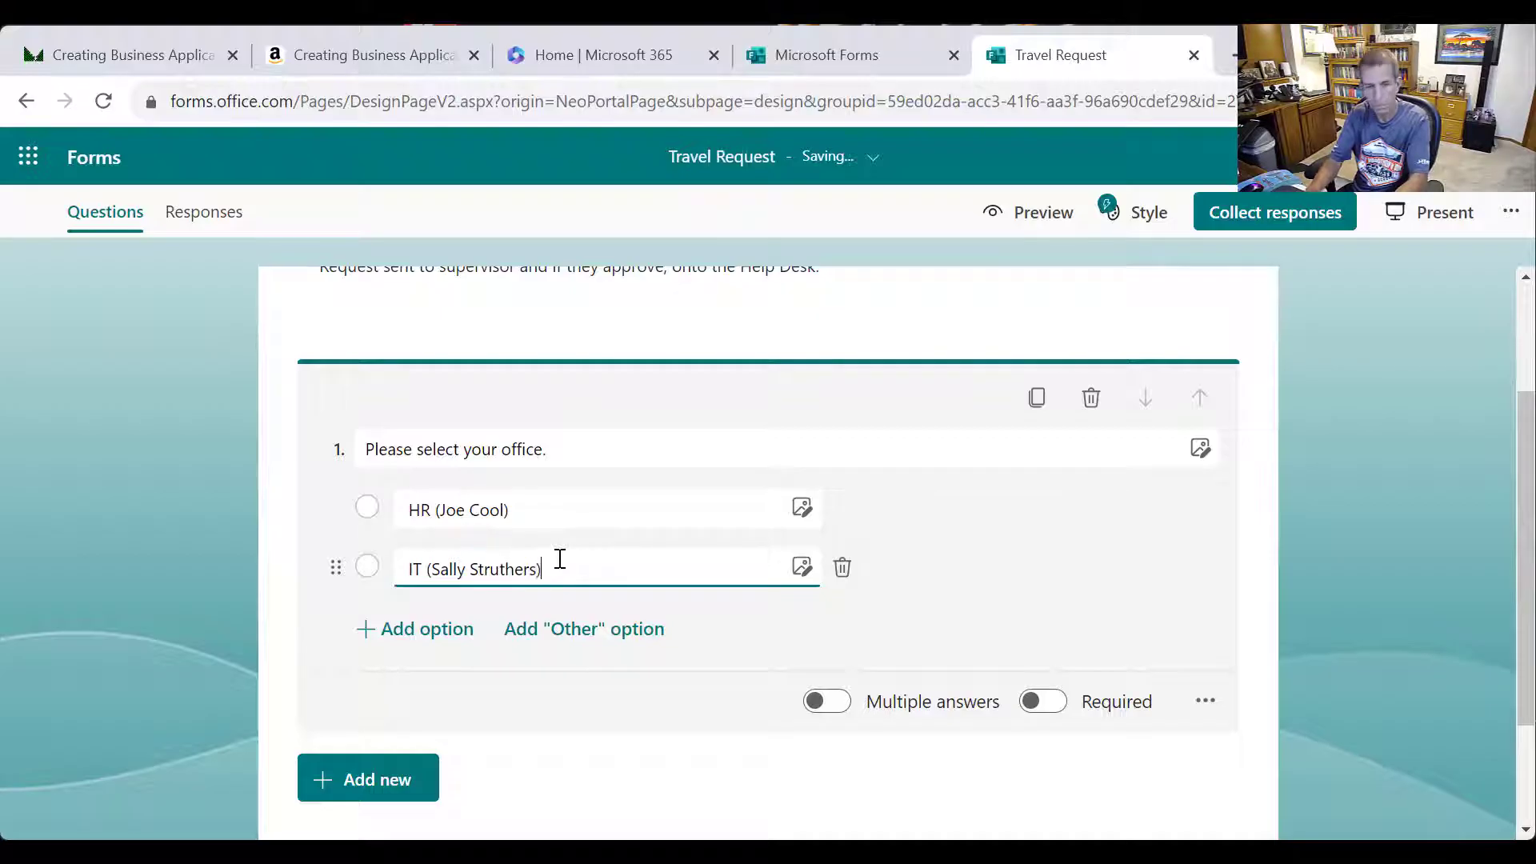
click(427, 629)
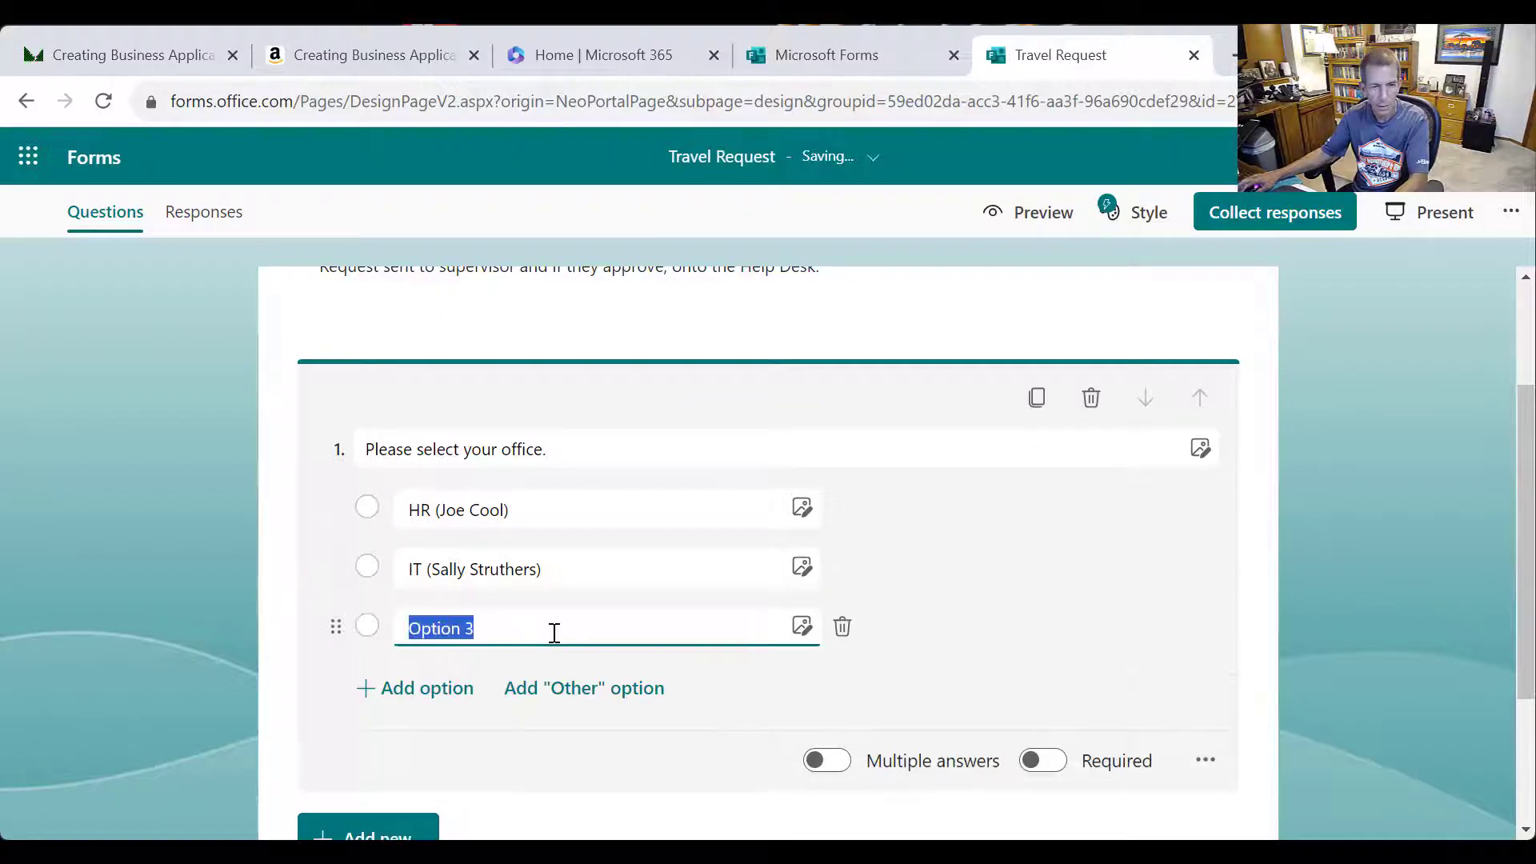
text(Sales)
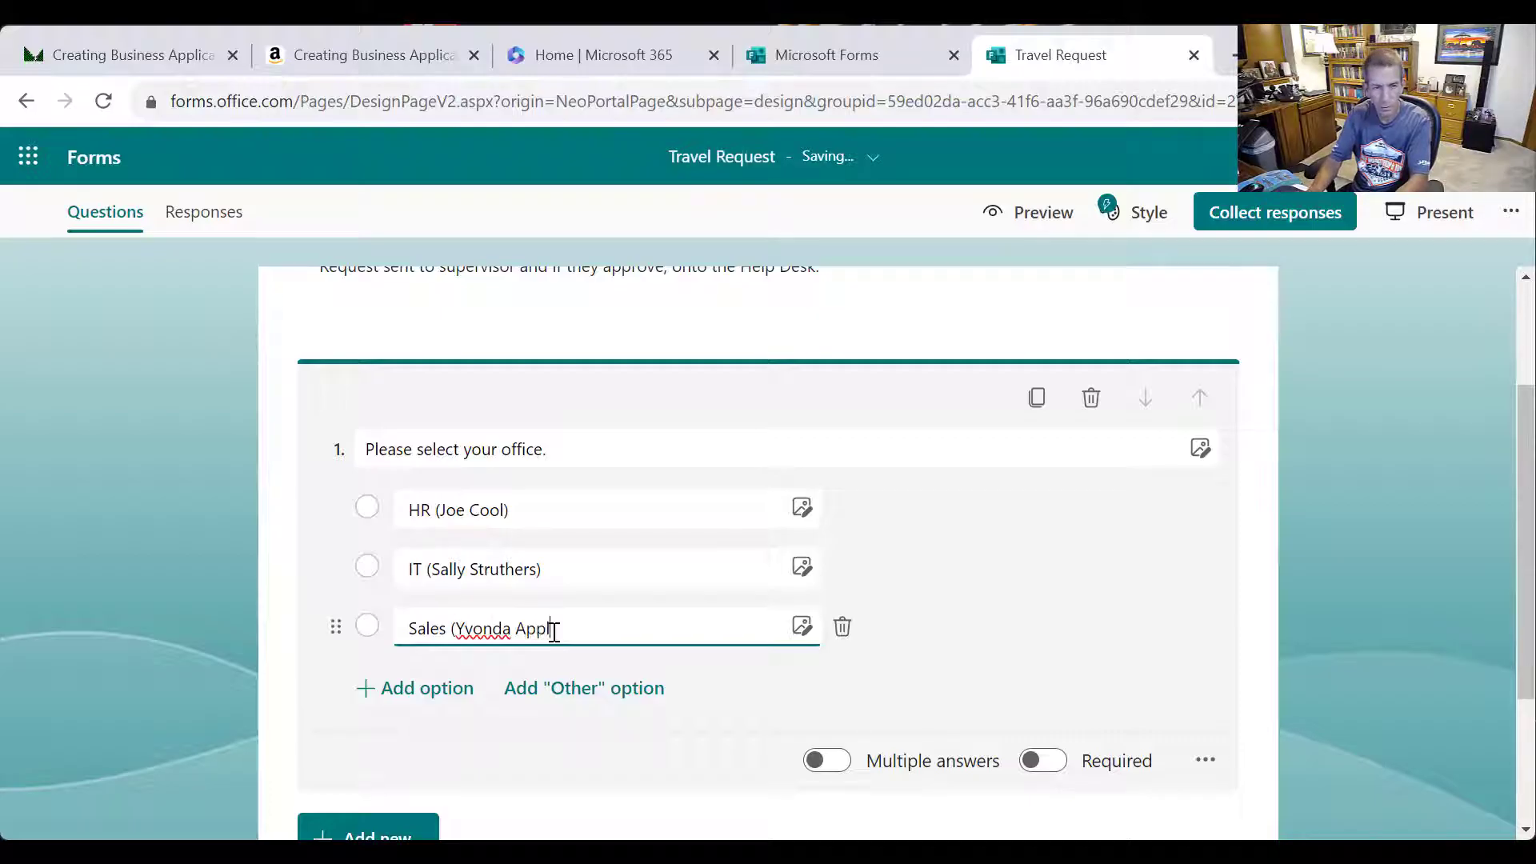
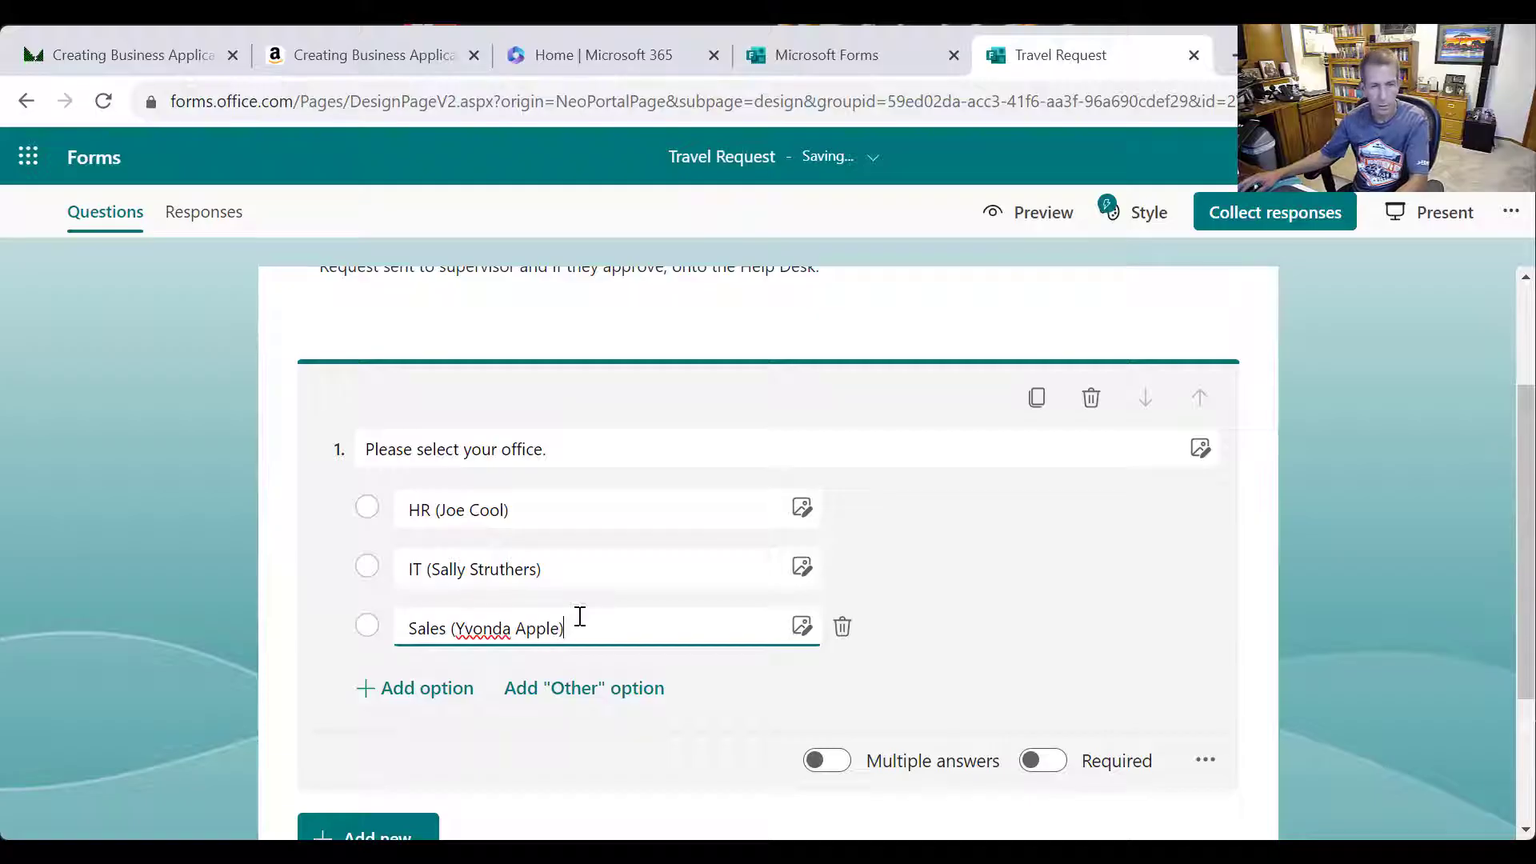
click(424, 704)
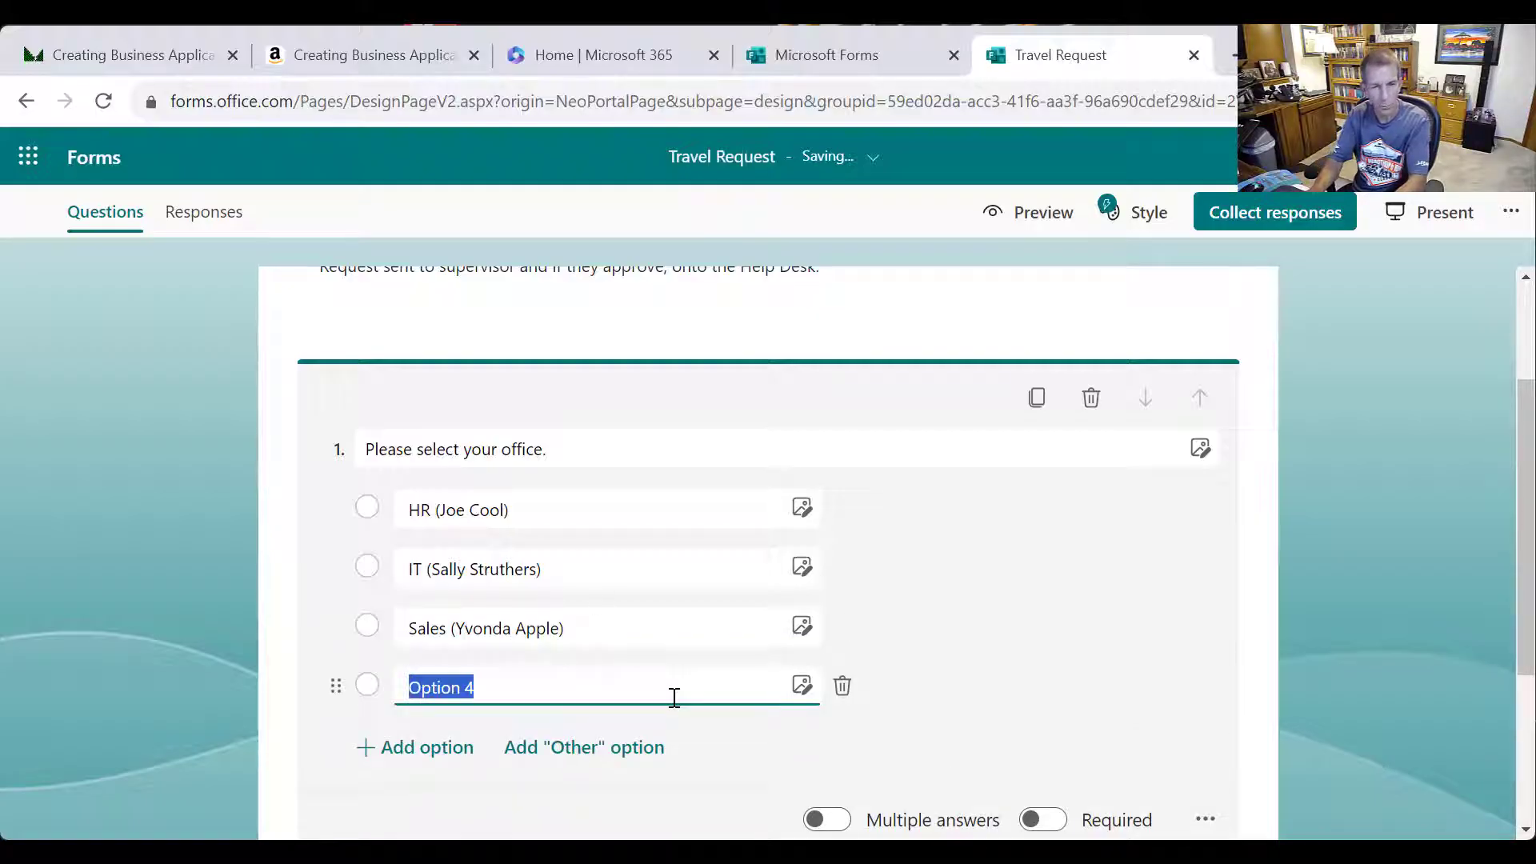
text(Ma)
key(BackSpace)
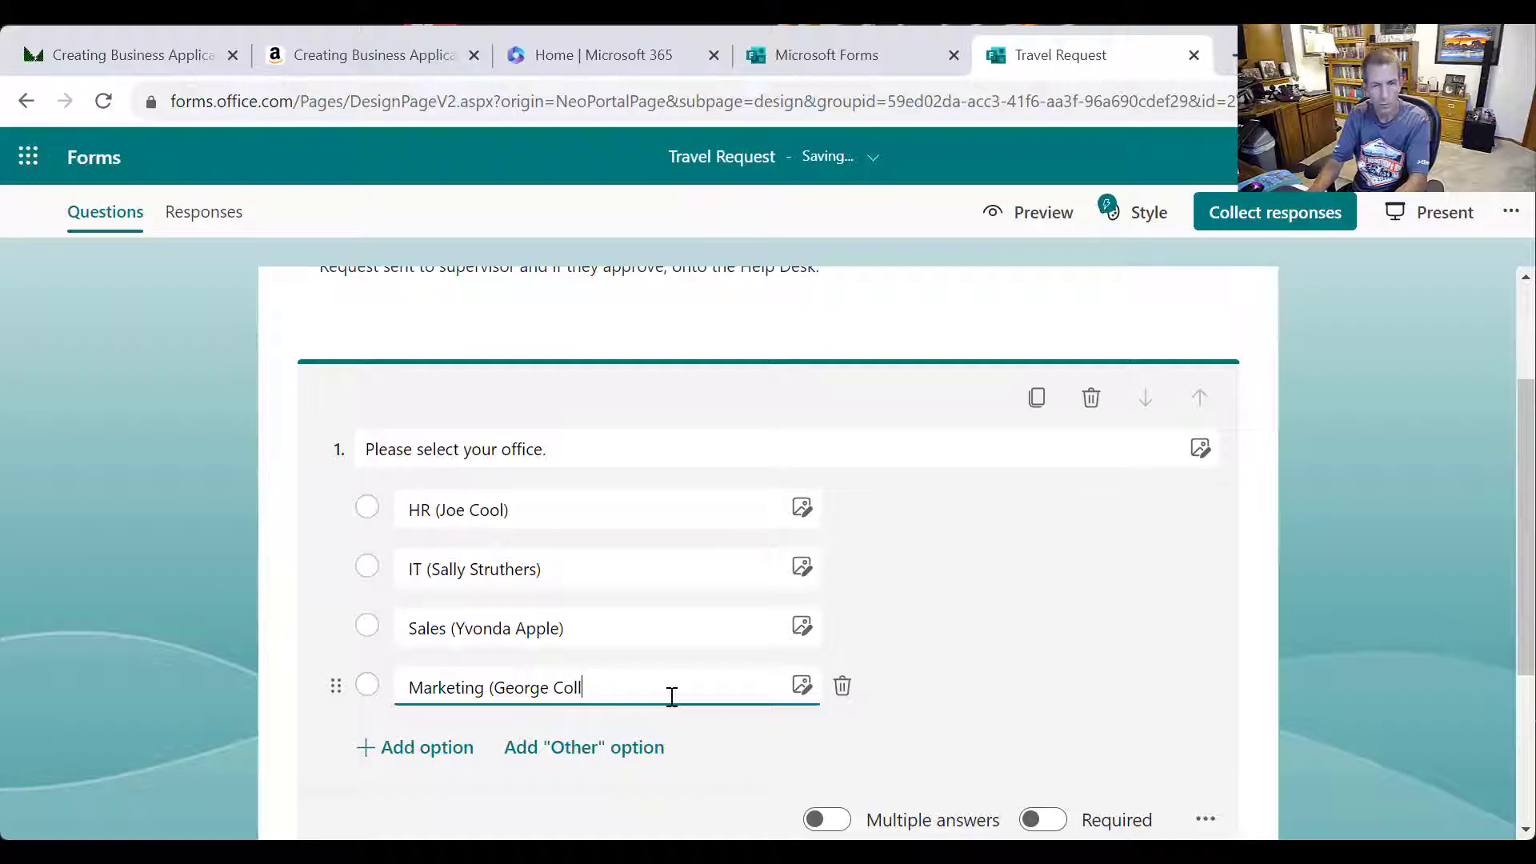
text())
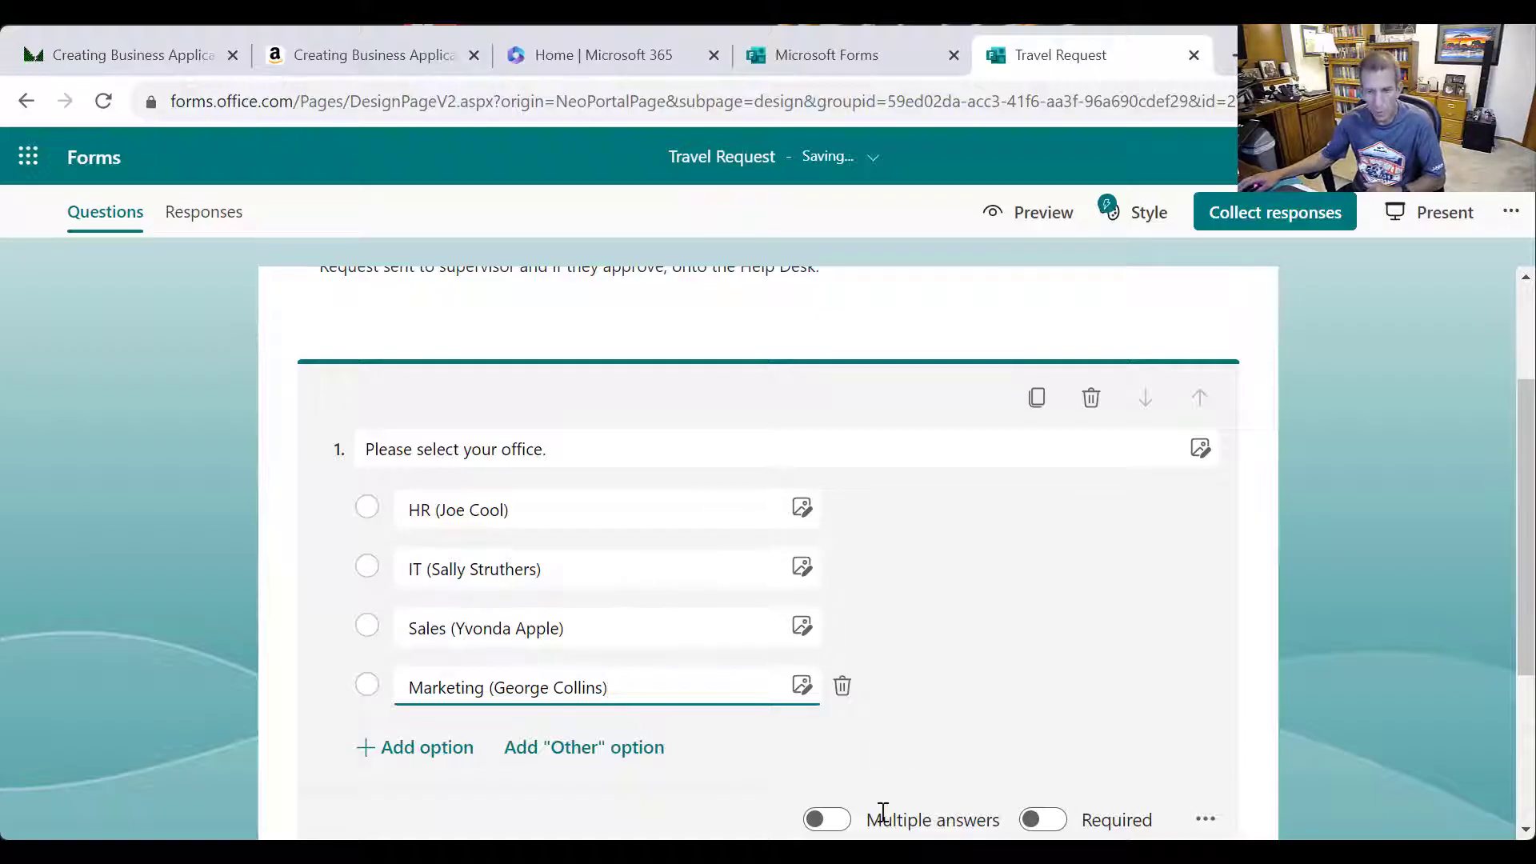
Make the office question required and display its choices as a drop-down
click(1071, 824)
scroll(1210, 664, down, 3)
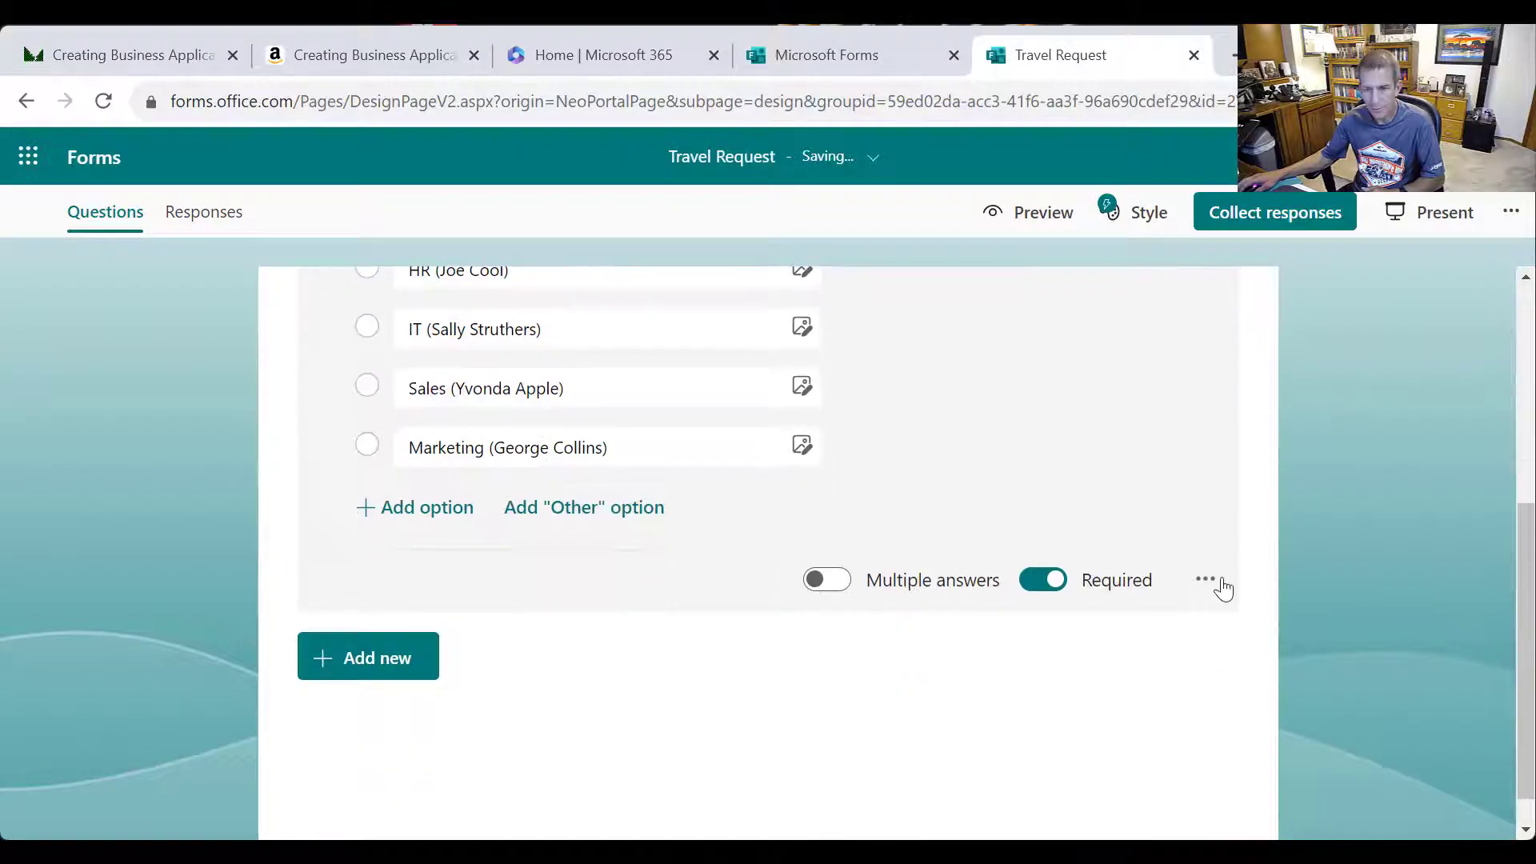
click(1222, 588)
click(1232, 676)
scroll(943, 624, up, 5)
scroll(924, 672, down, 2)
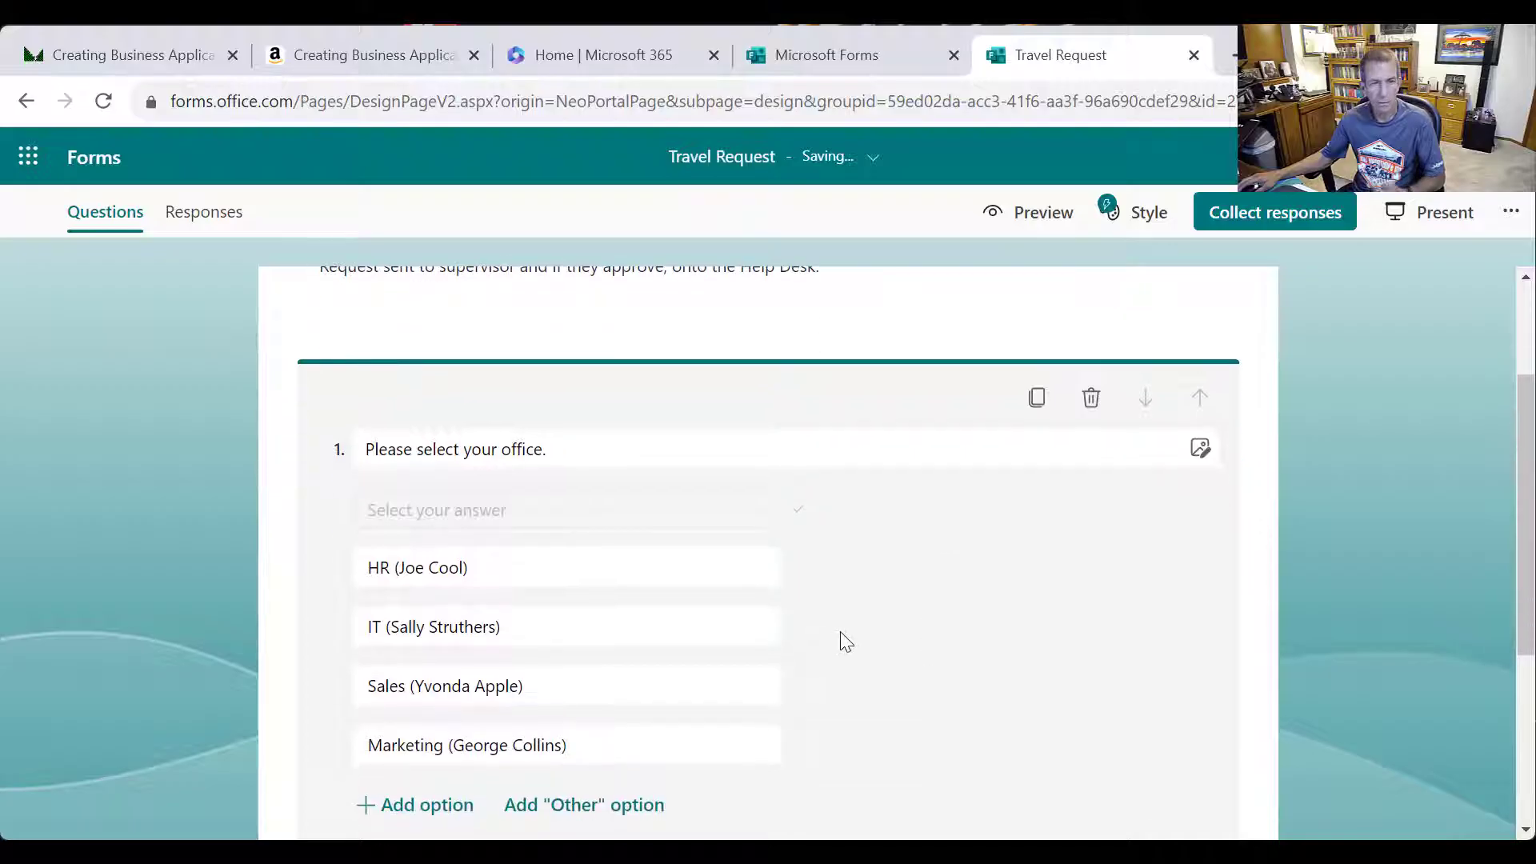
scroll(832, 648, down, 3)
click(787, 414)
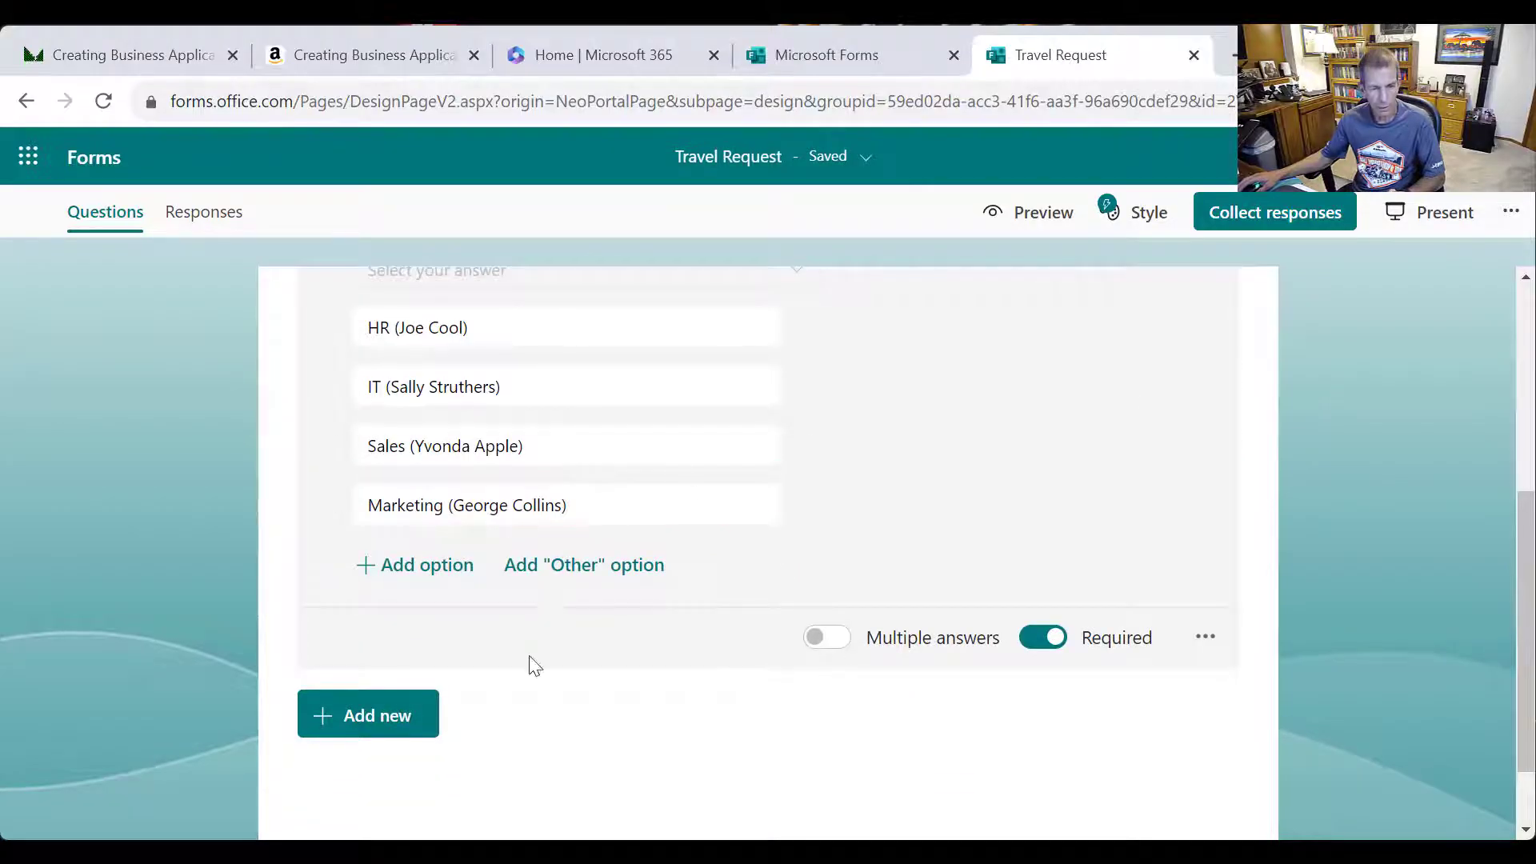
scroll(526, 668, up, 2)
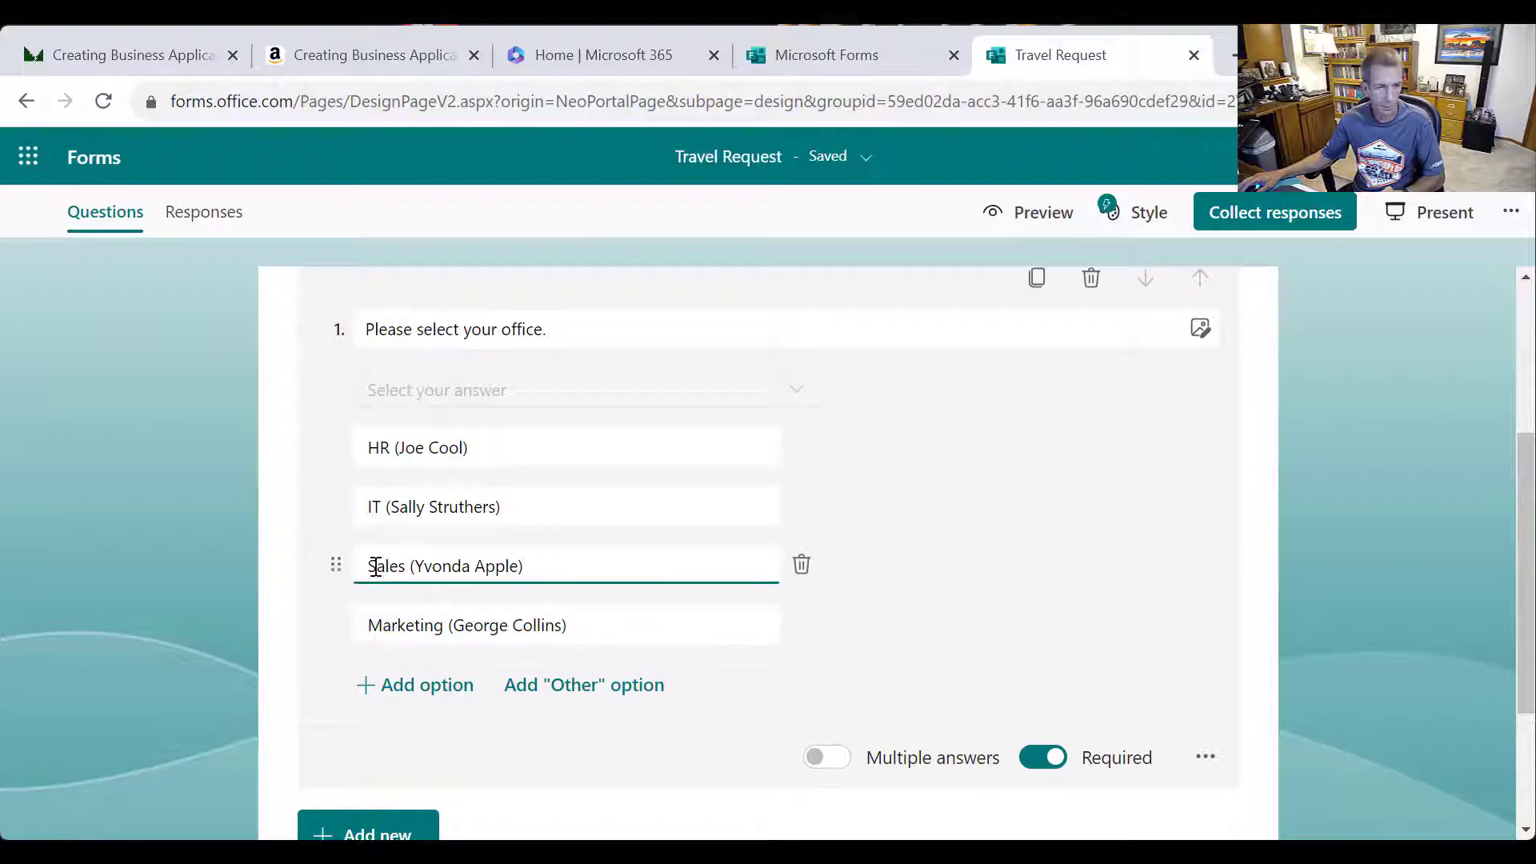
scroll(441, 702, down, 3)
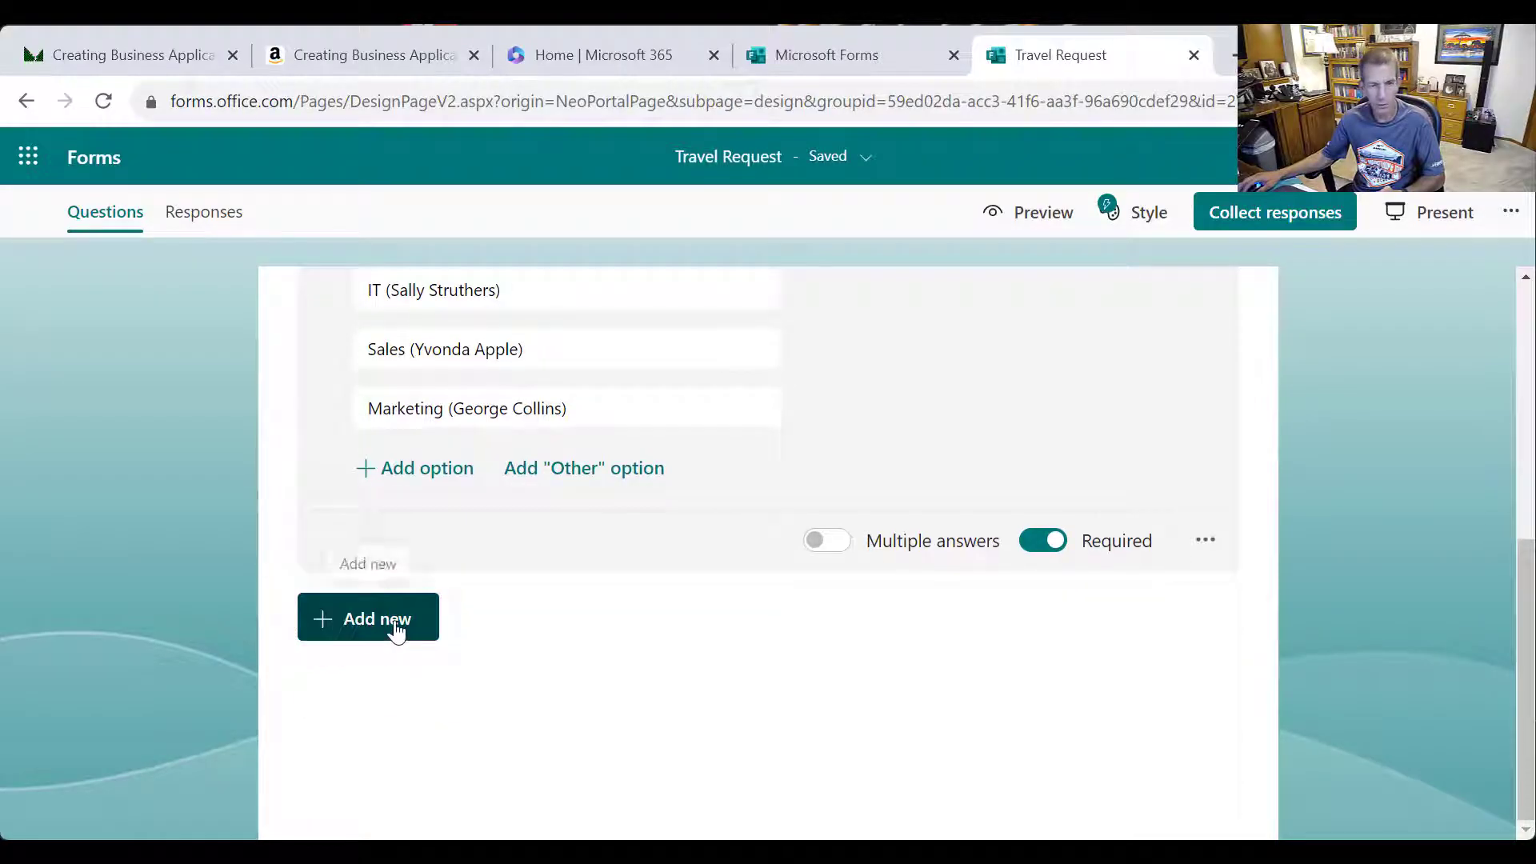
Add a temporary second choice question, then delete it
click(392, 621)
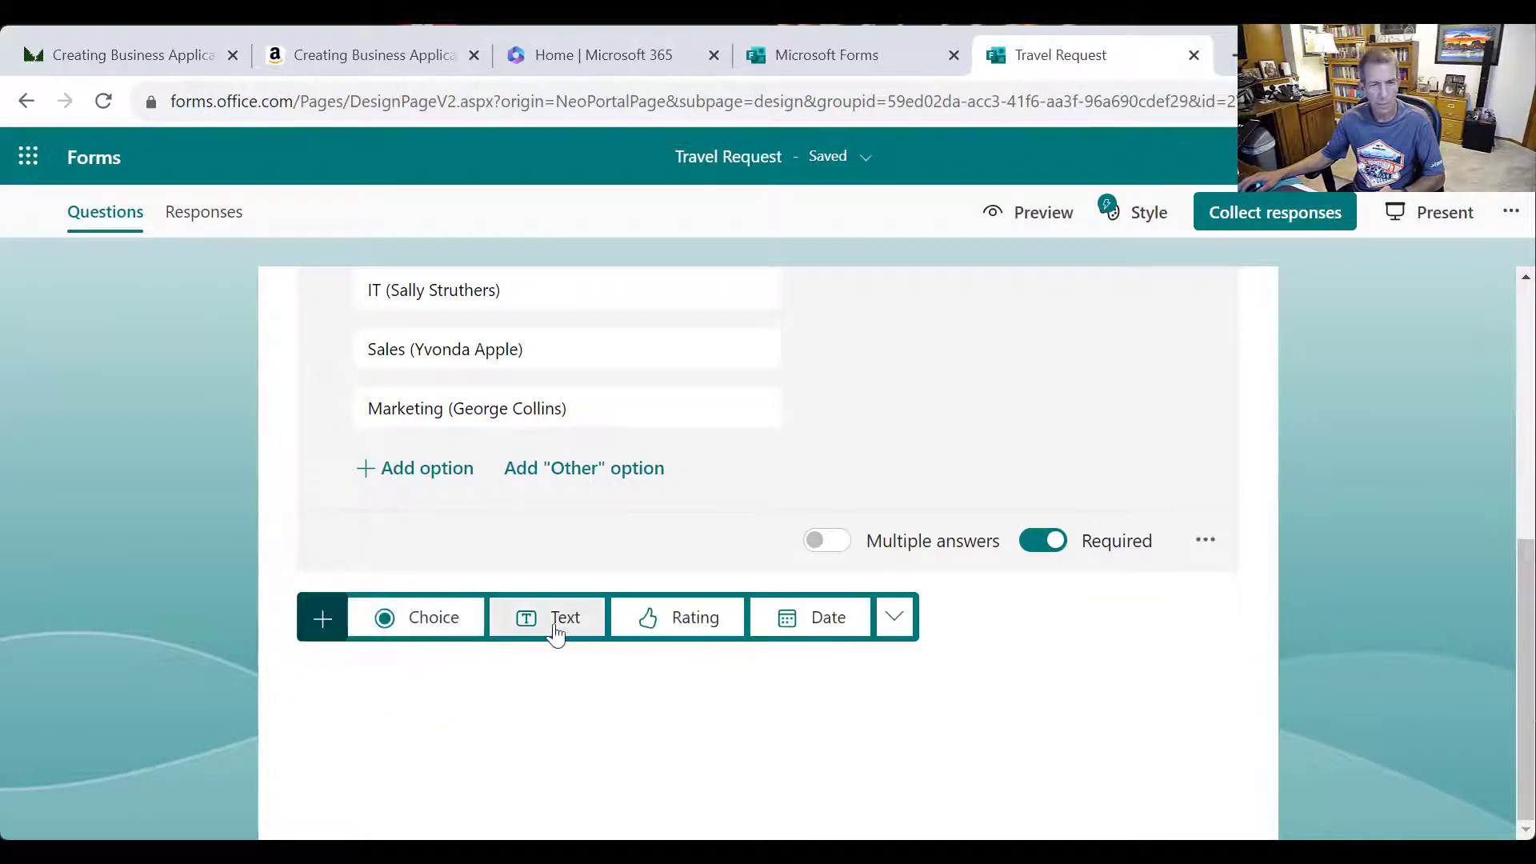
click(457, 627)
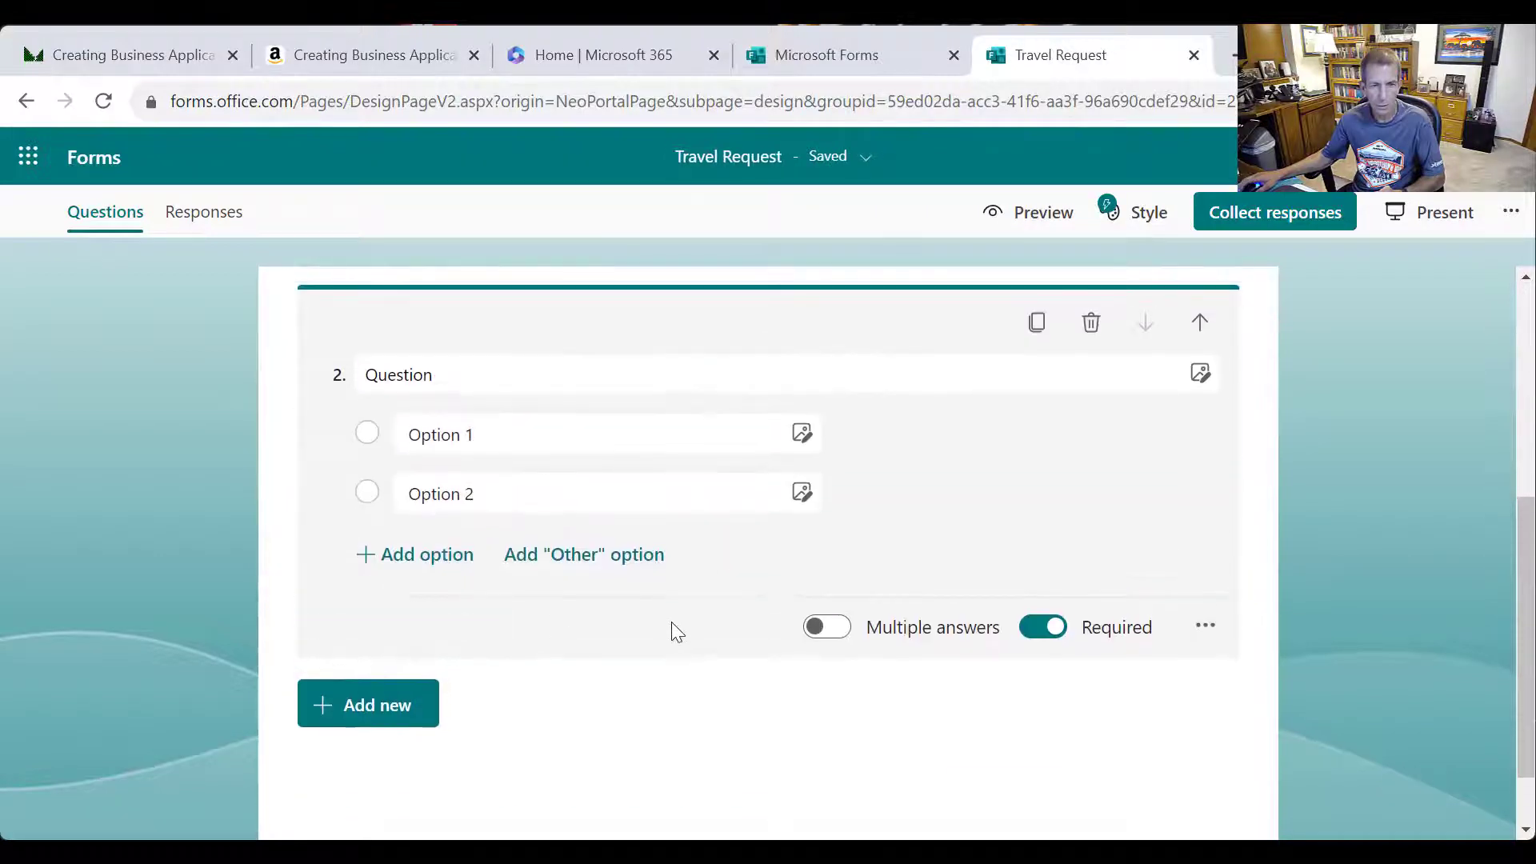
scroll(671, 622, up, 3)
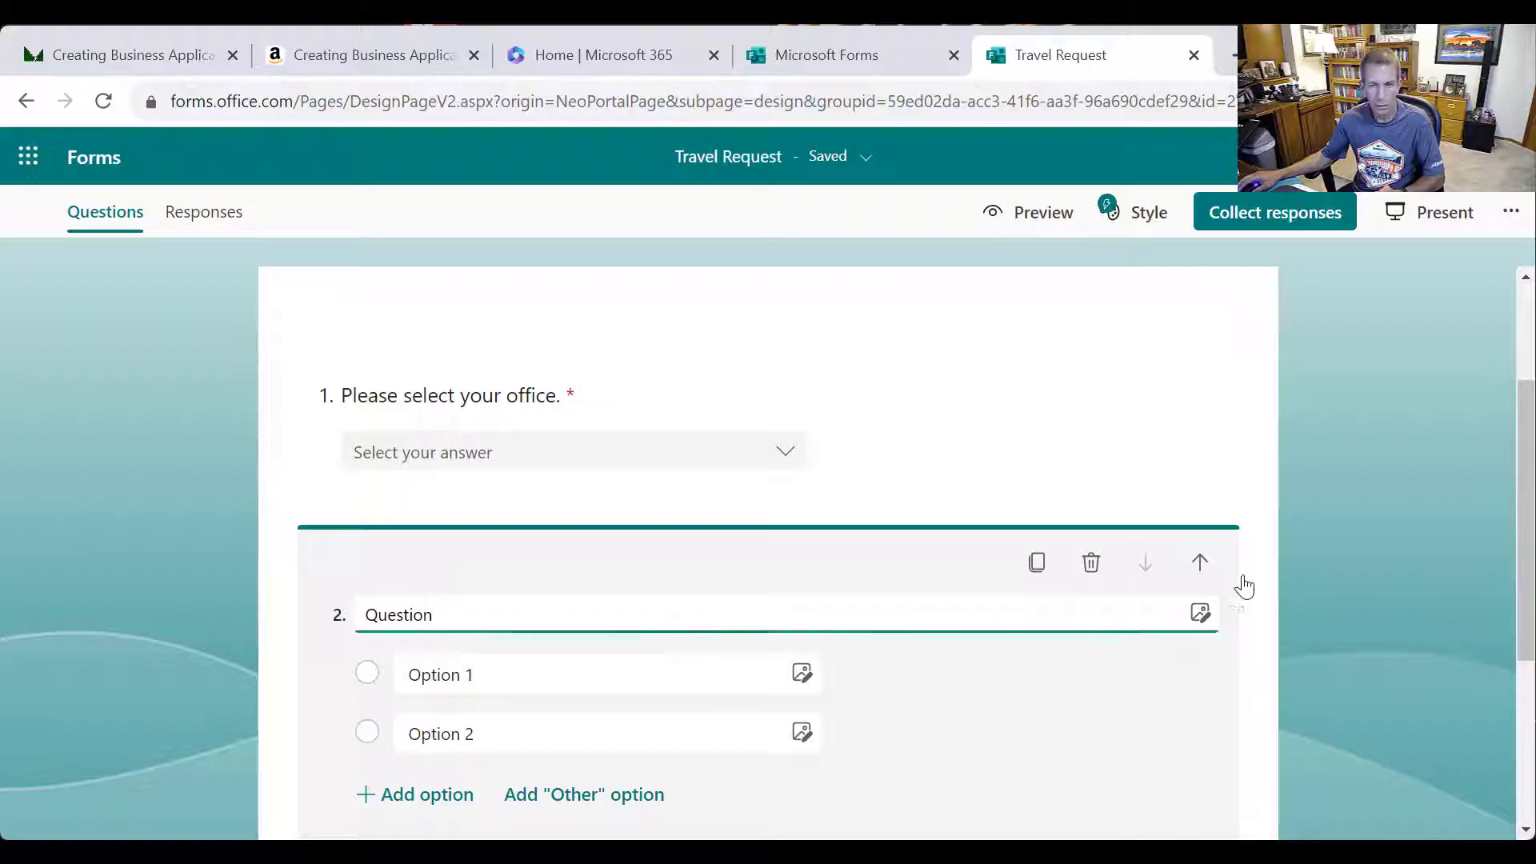
scroll(1212, 600, down, 3)
click(1207, 628)
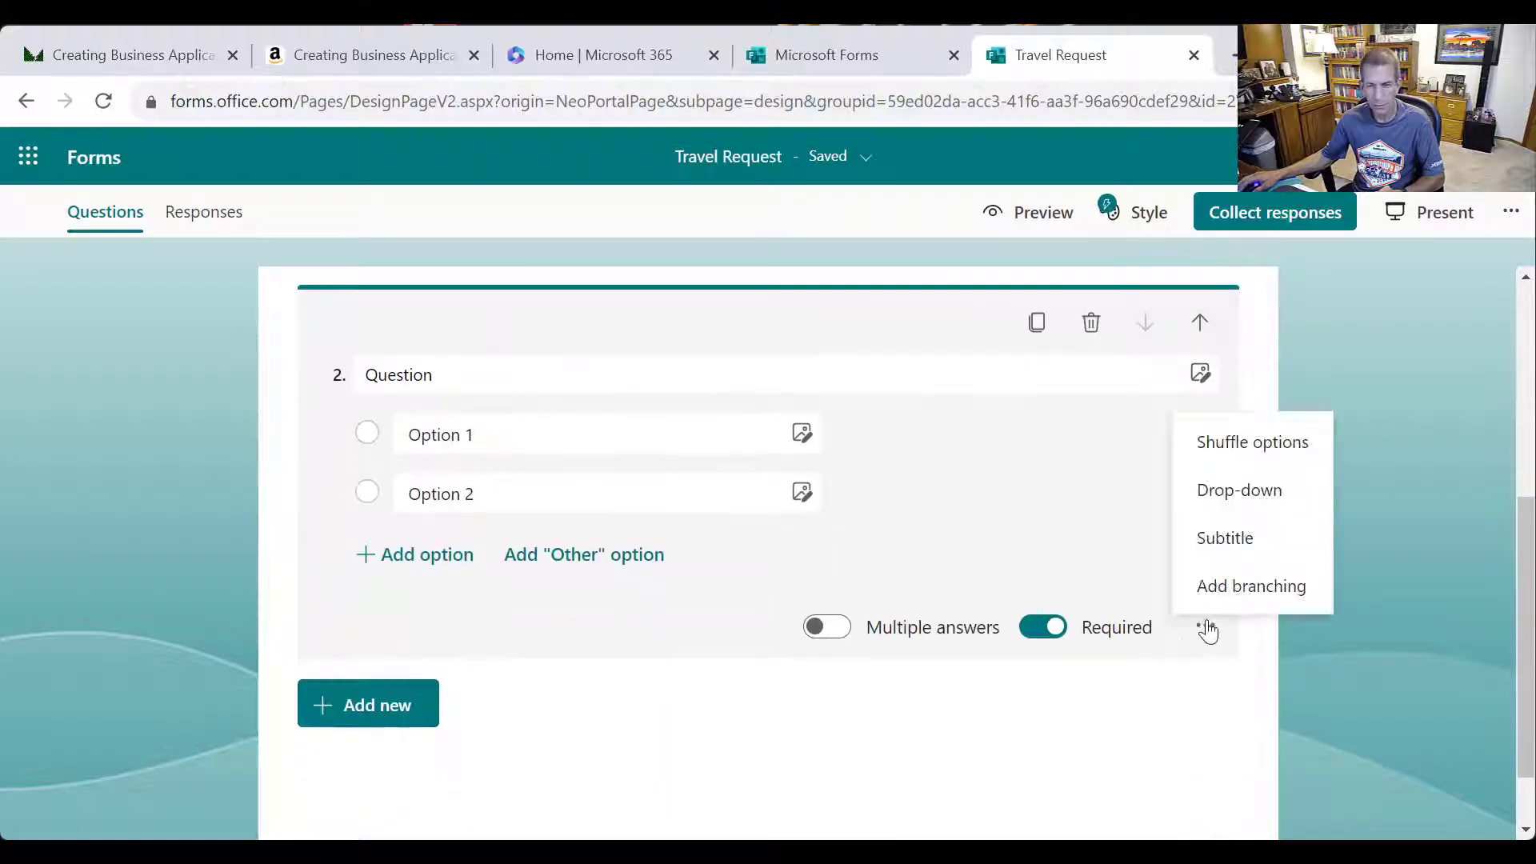
scroll(1272, 360, up, 3)
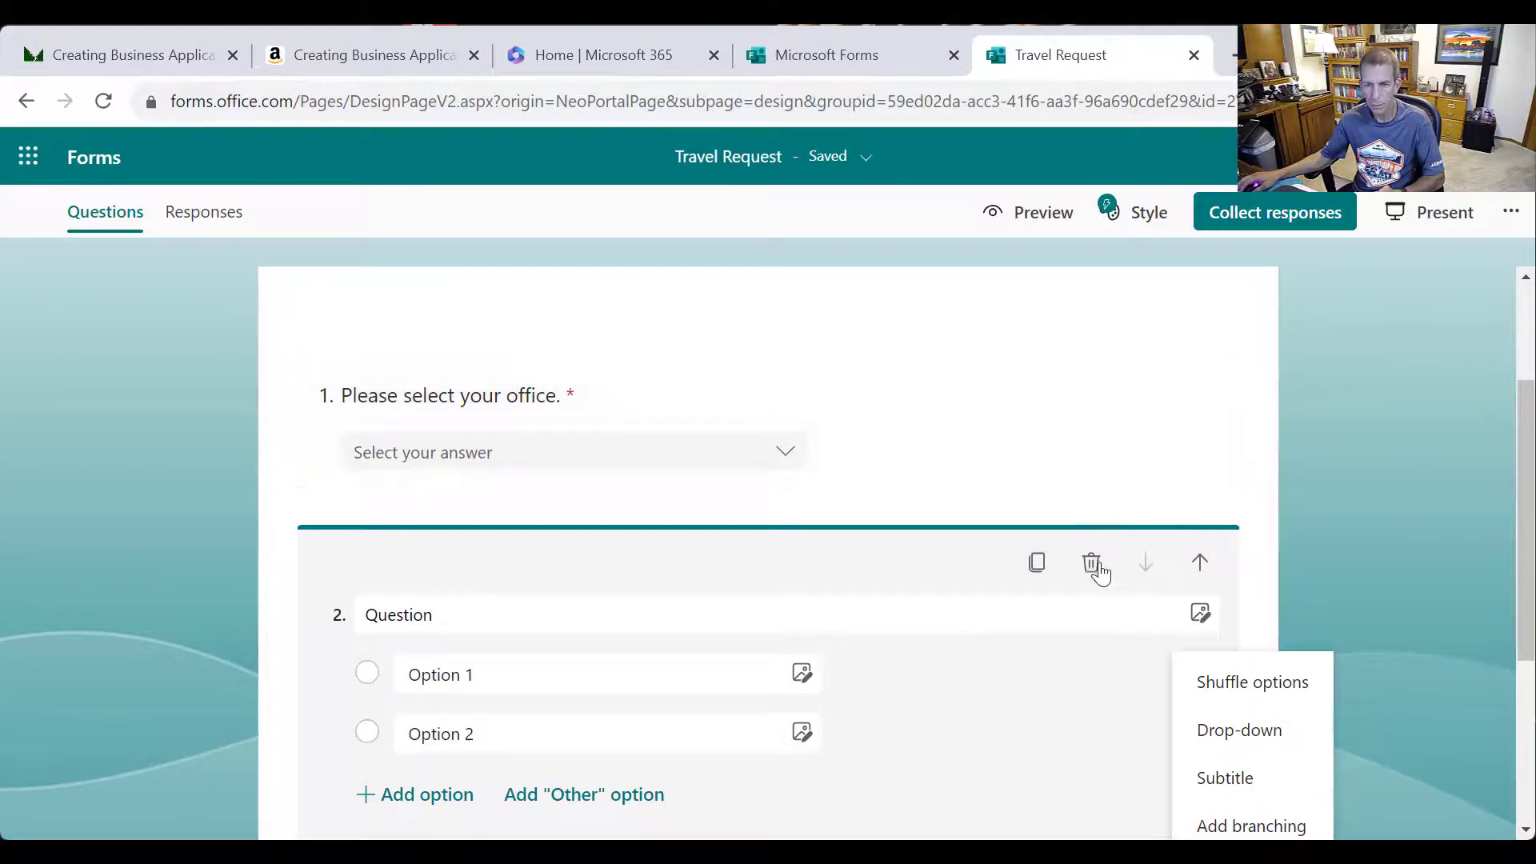
click(1093, 565)
Add a text question titled 'Supervisor Name'
click(391, 552)
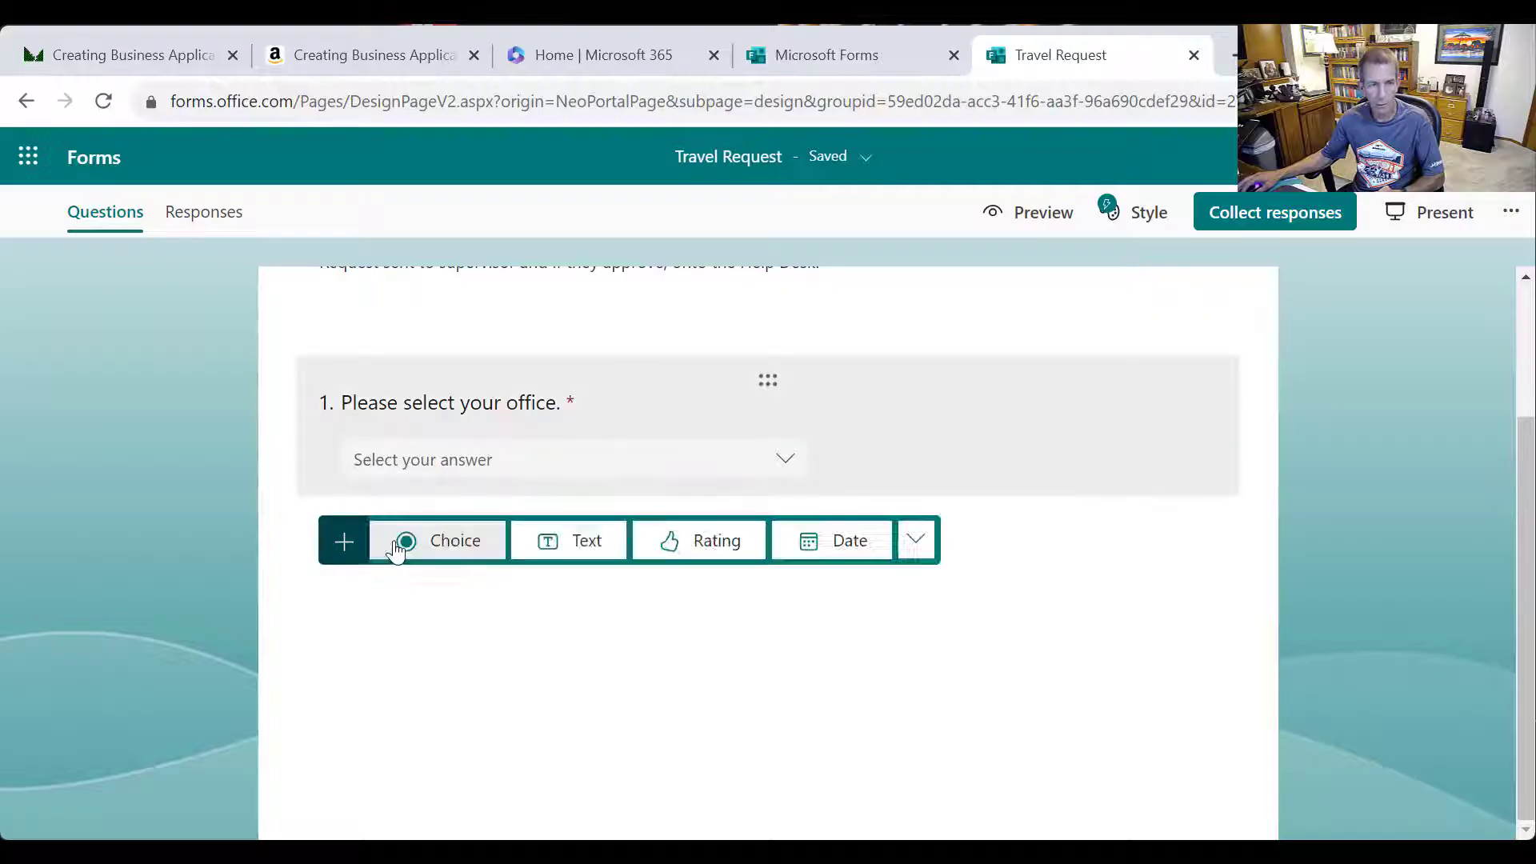
click(588, 548)
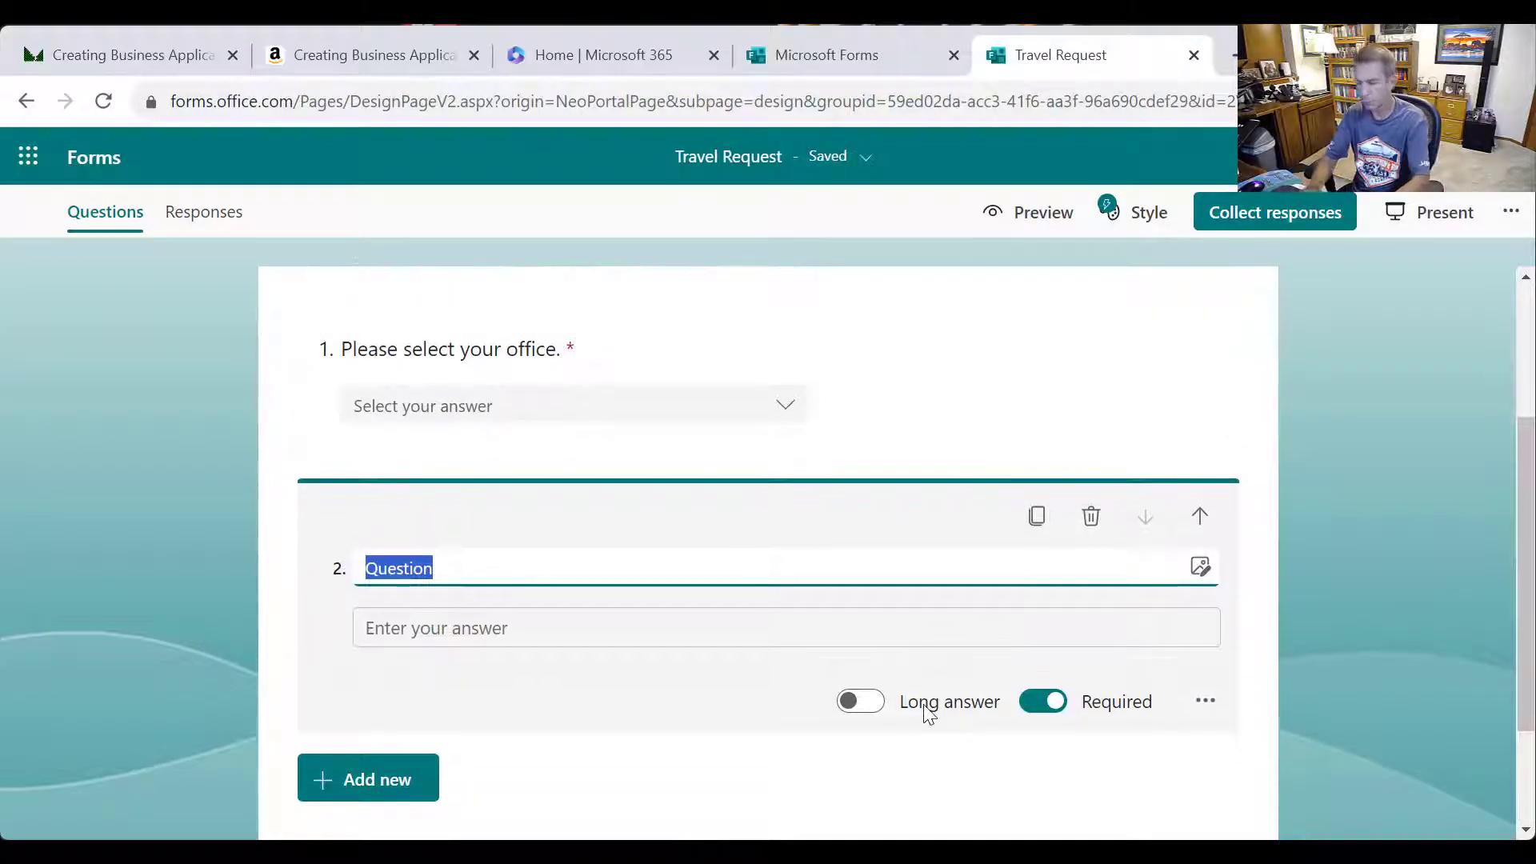
text(Supervisor Name)
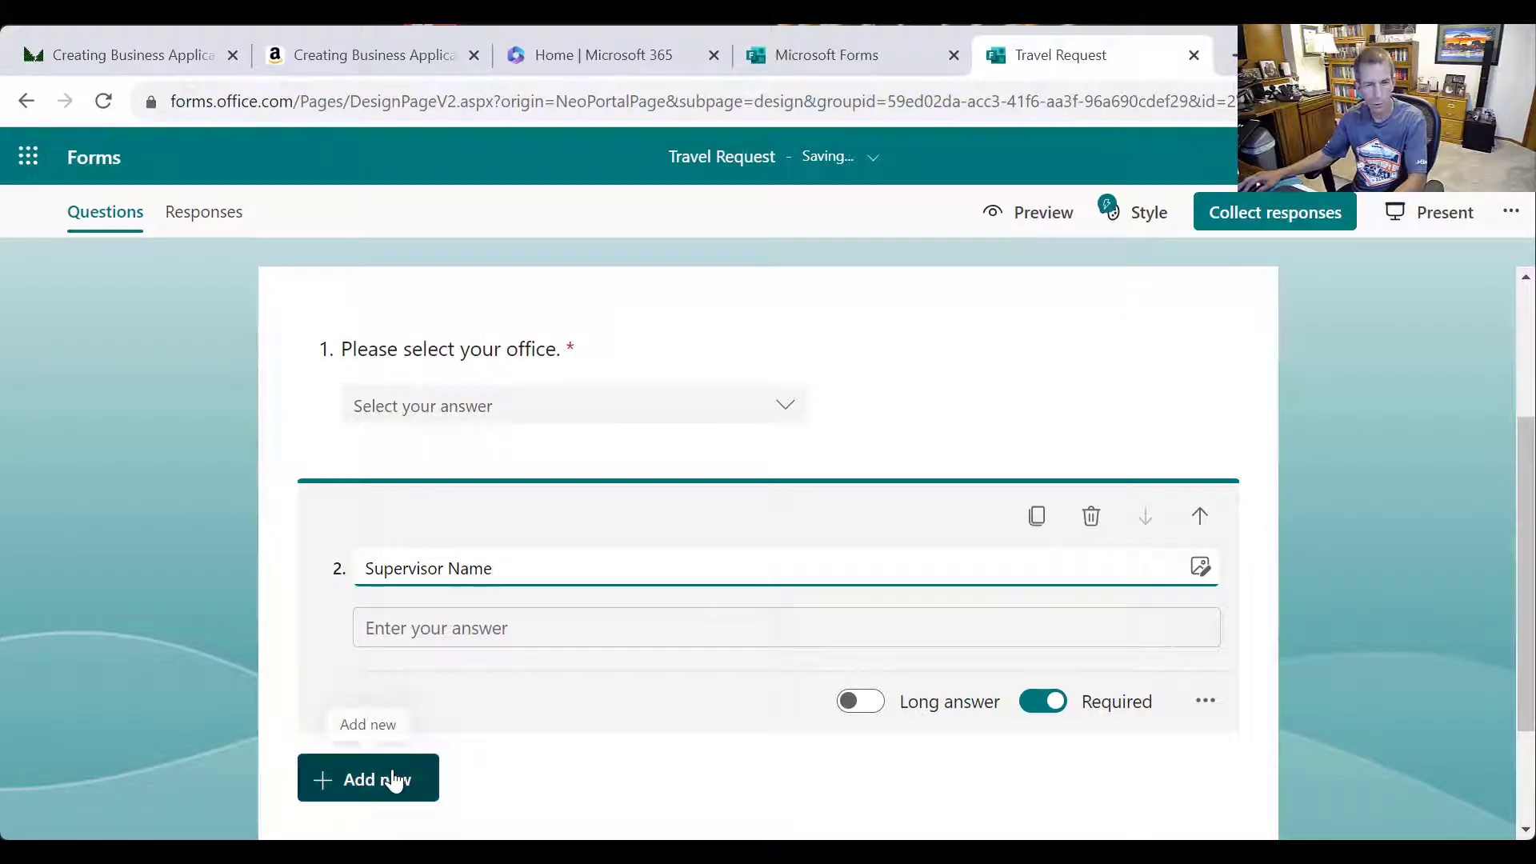
Add a second text question titled 'Supervisor Email'
click(394, 780)
click(536, 778)
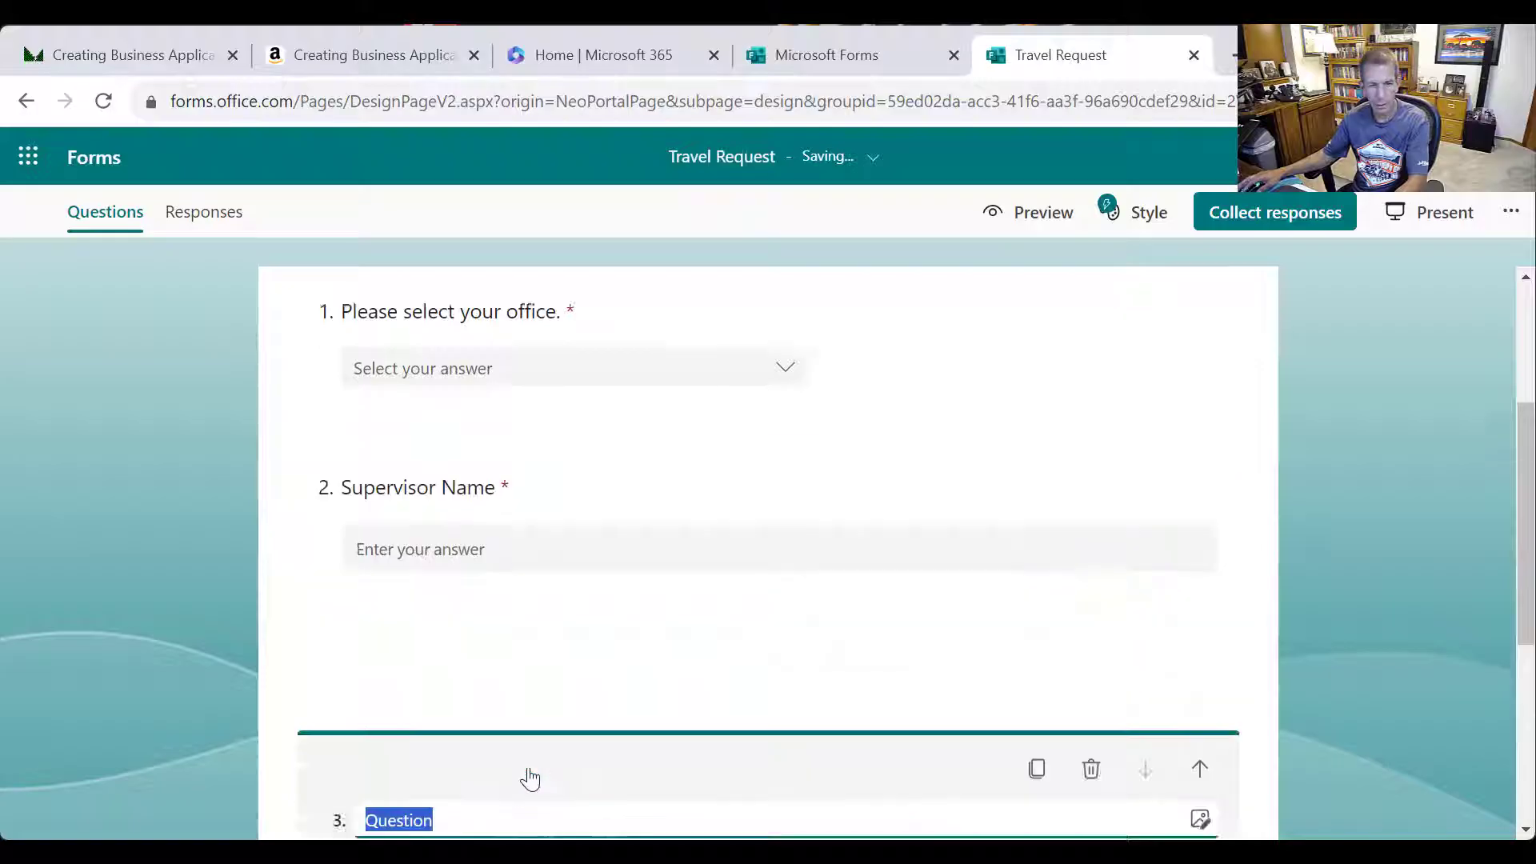
text(Supervisor)
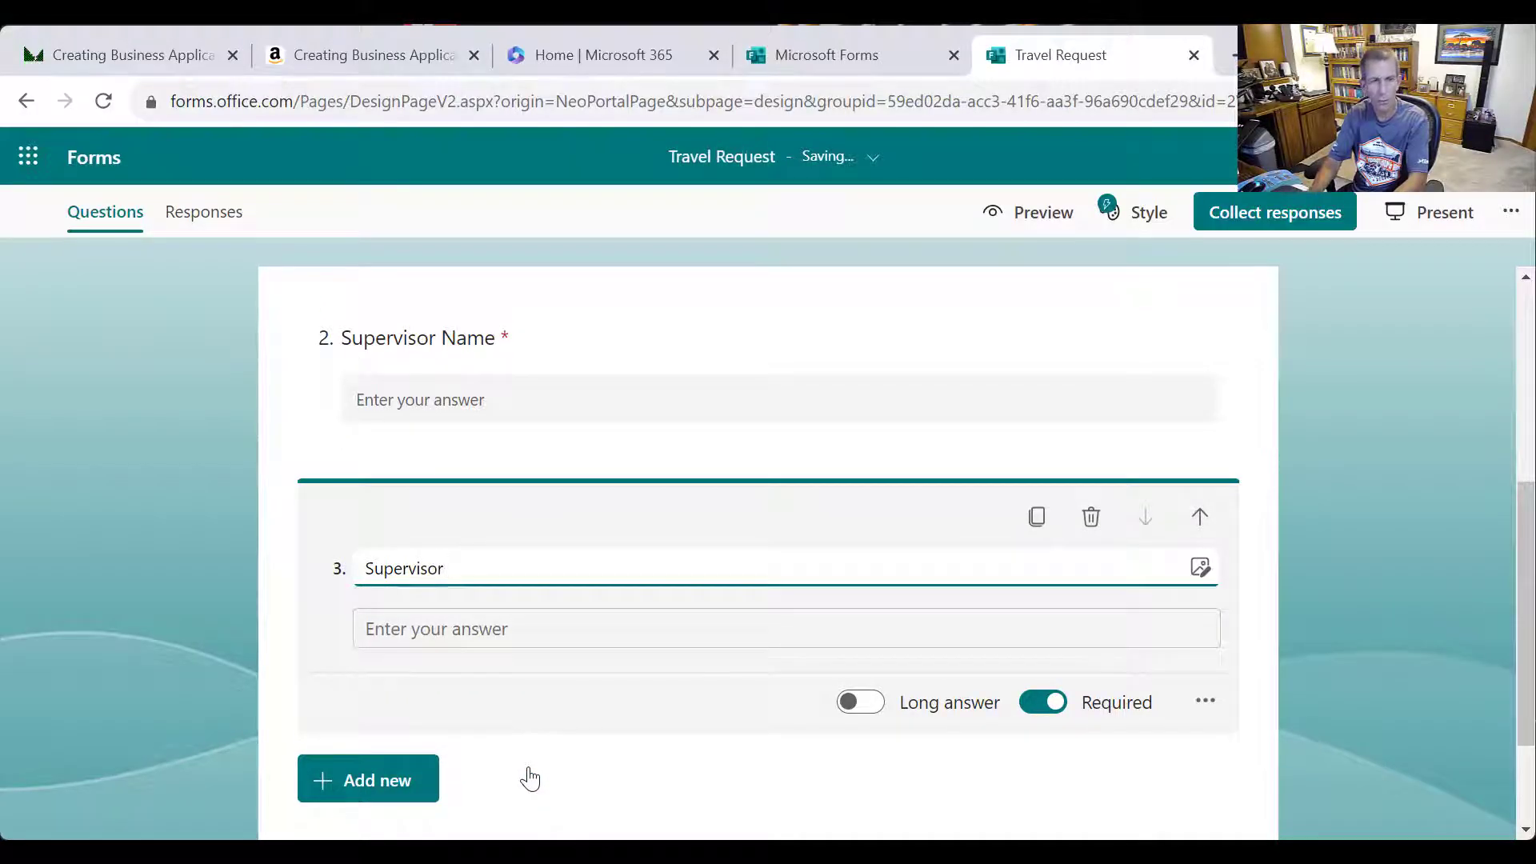
text( Email)
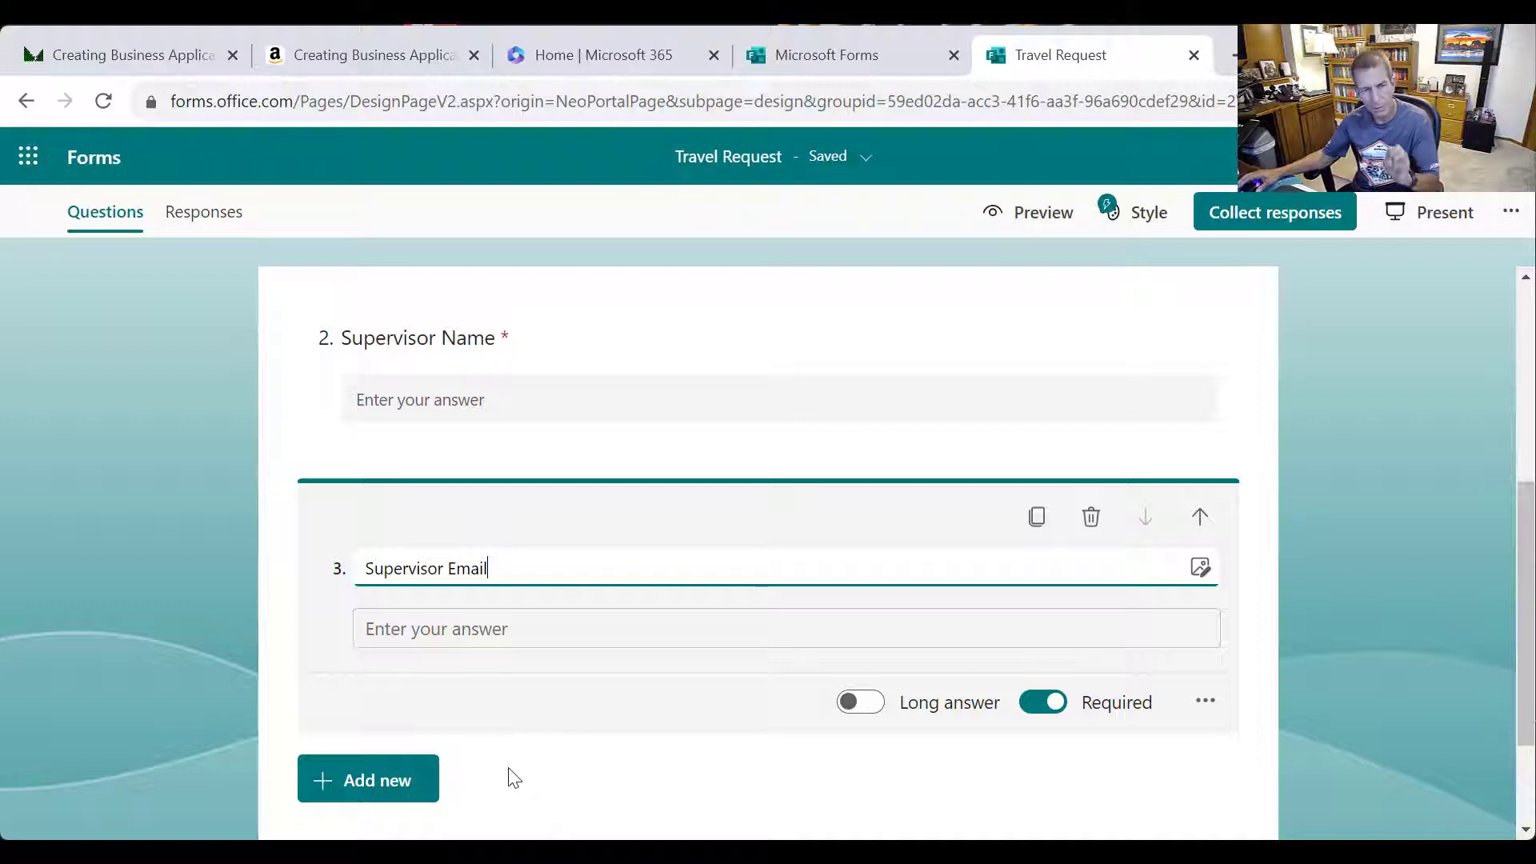
scroll(544, 778, down, 2)
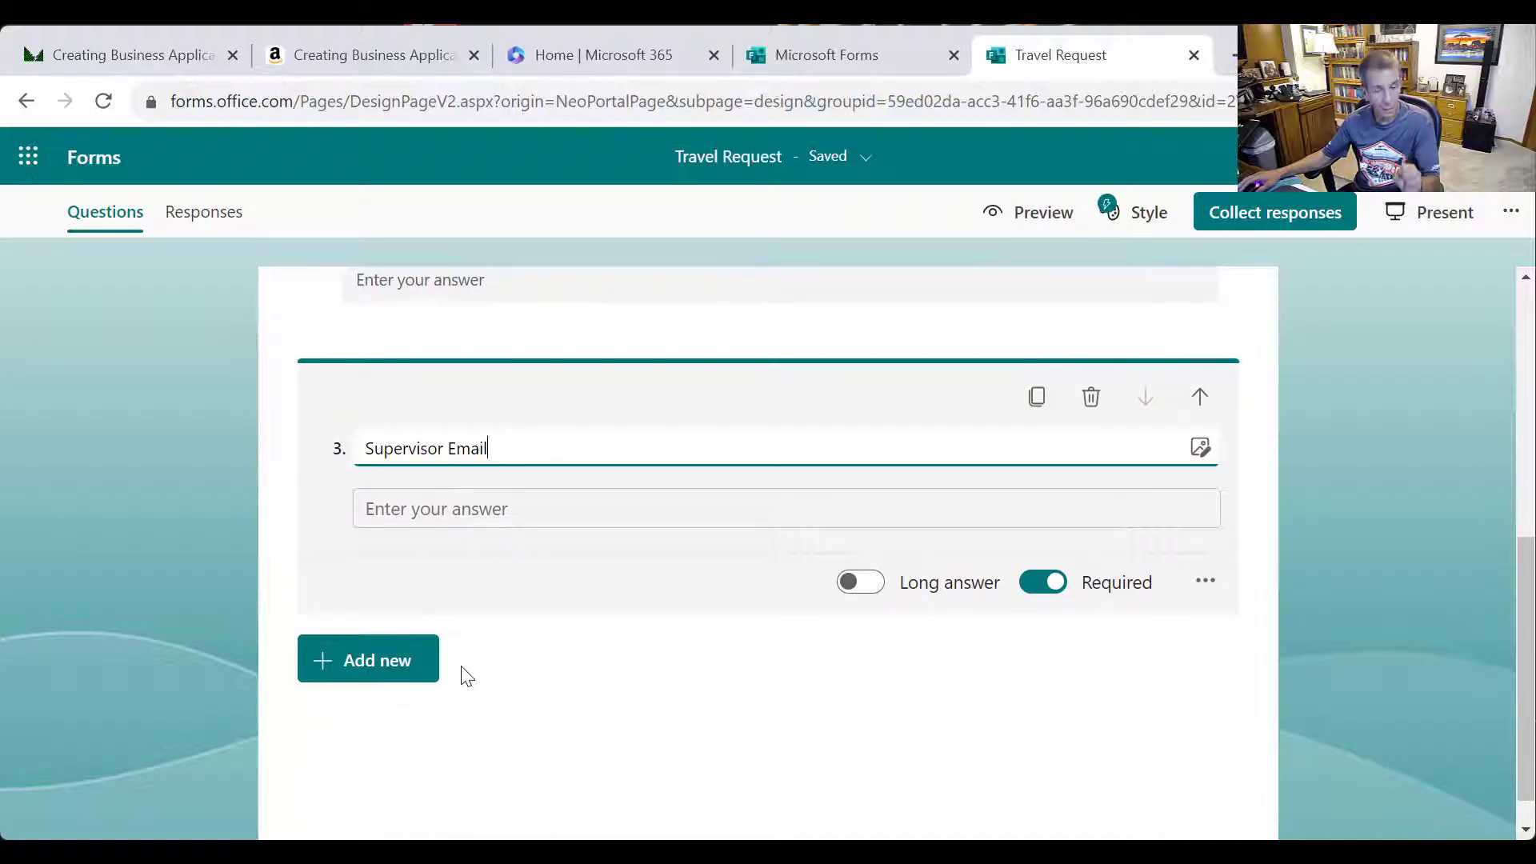
click(376, 686)
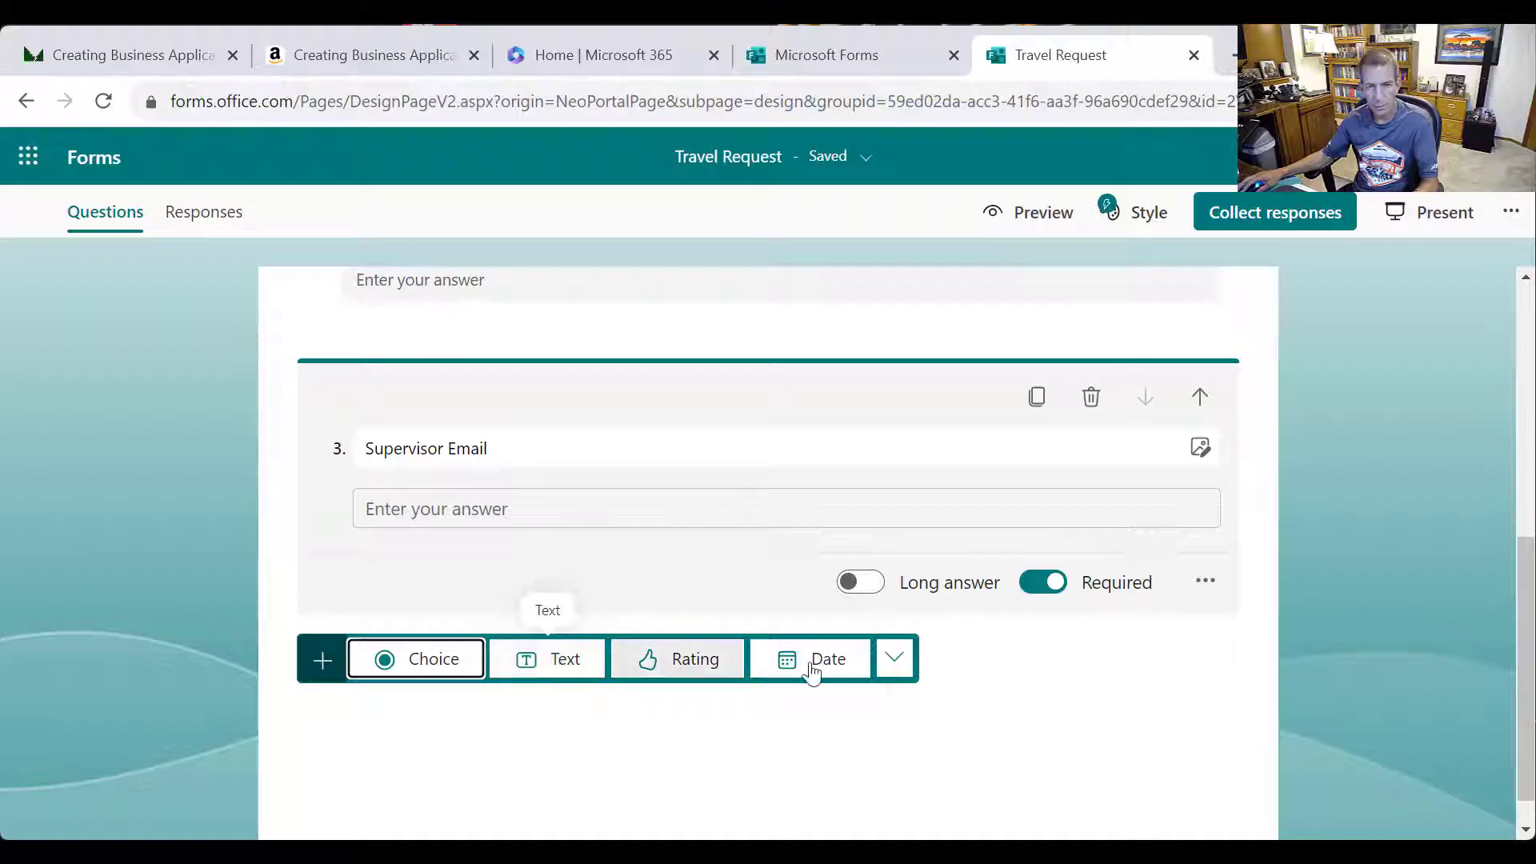
Add question 4 as a long-answer text question: 'Please give details on your travel request.'
click(556, 674)
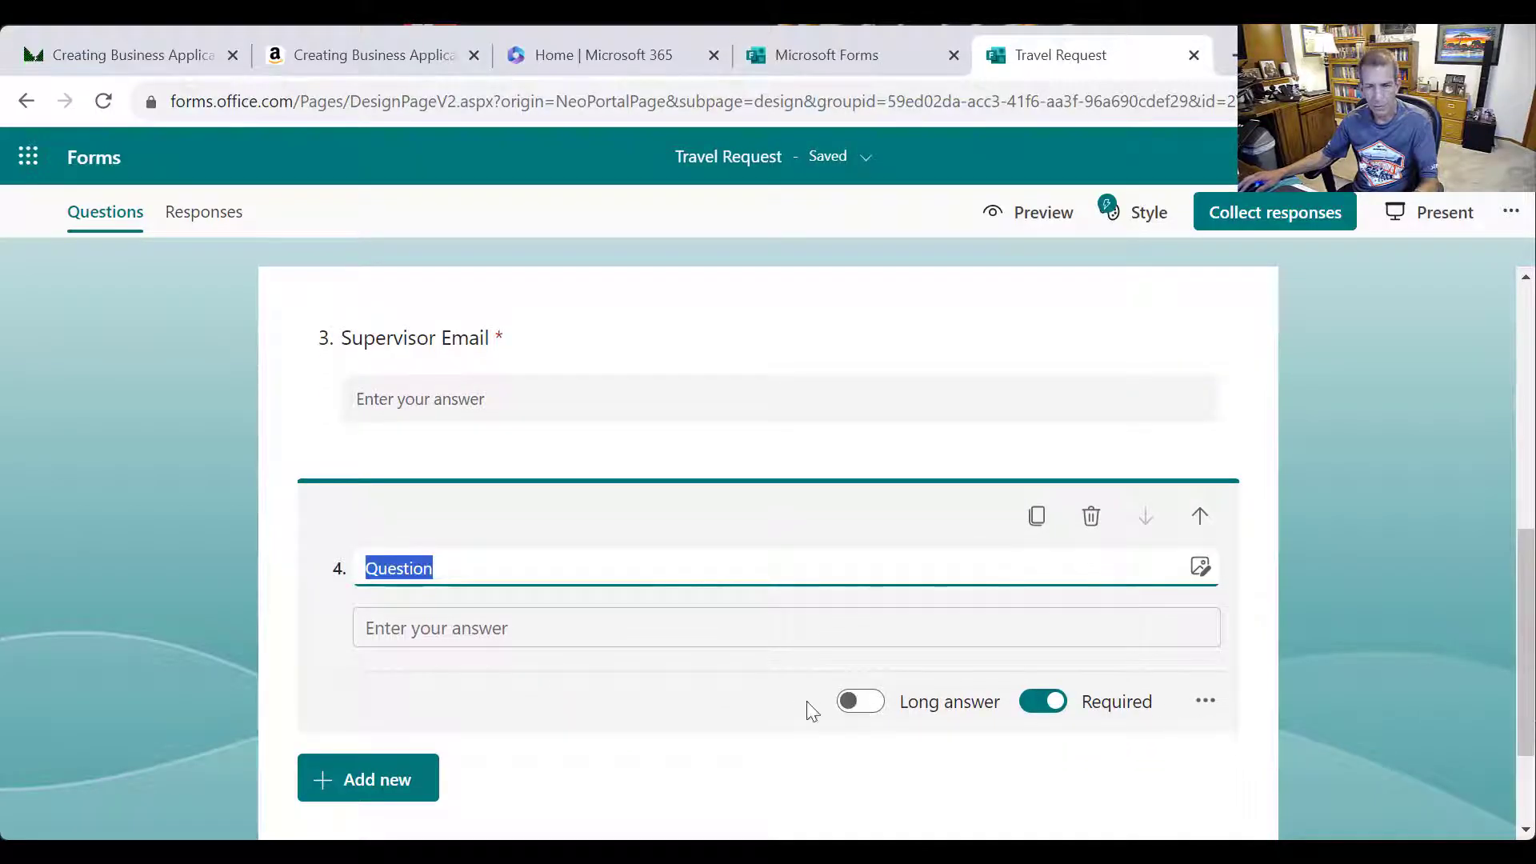
click(864, 704)
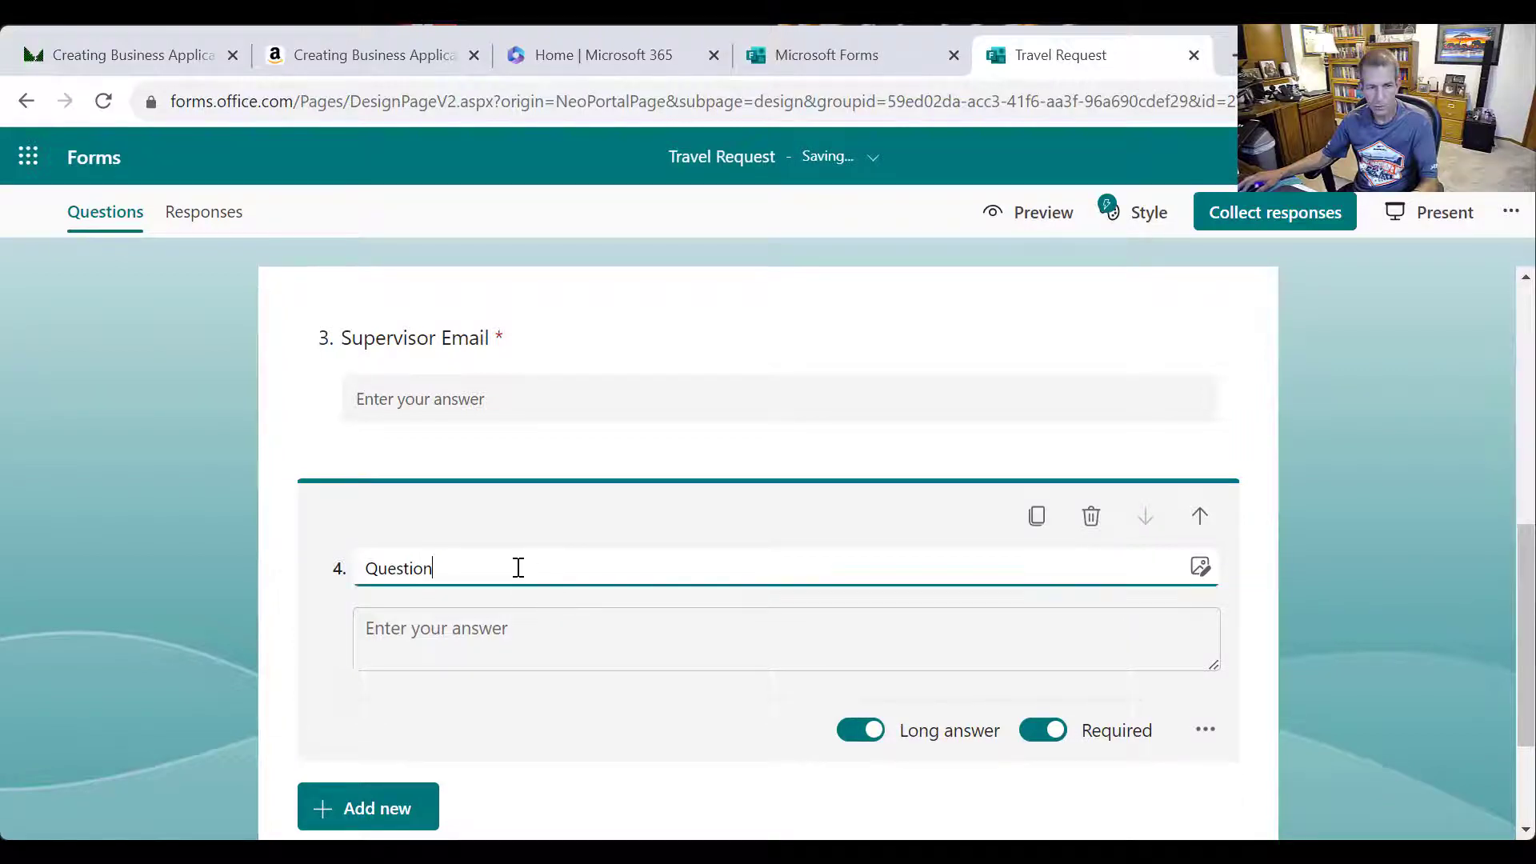
click(129, 530)
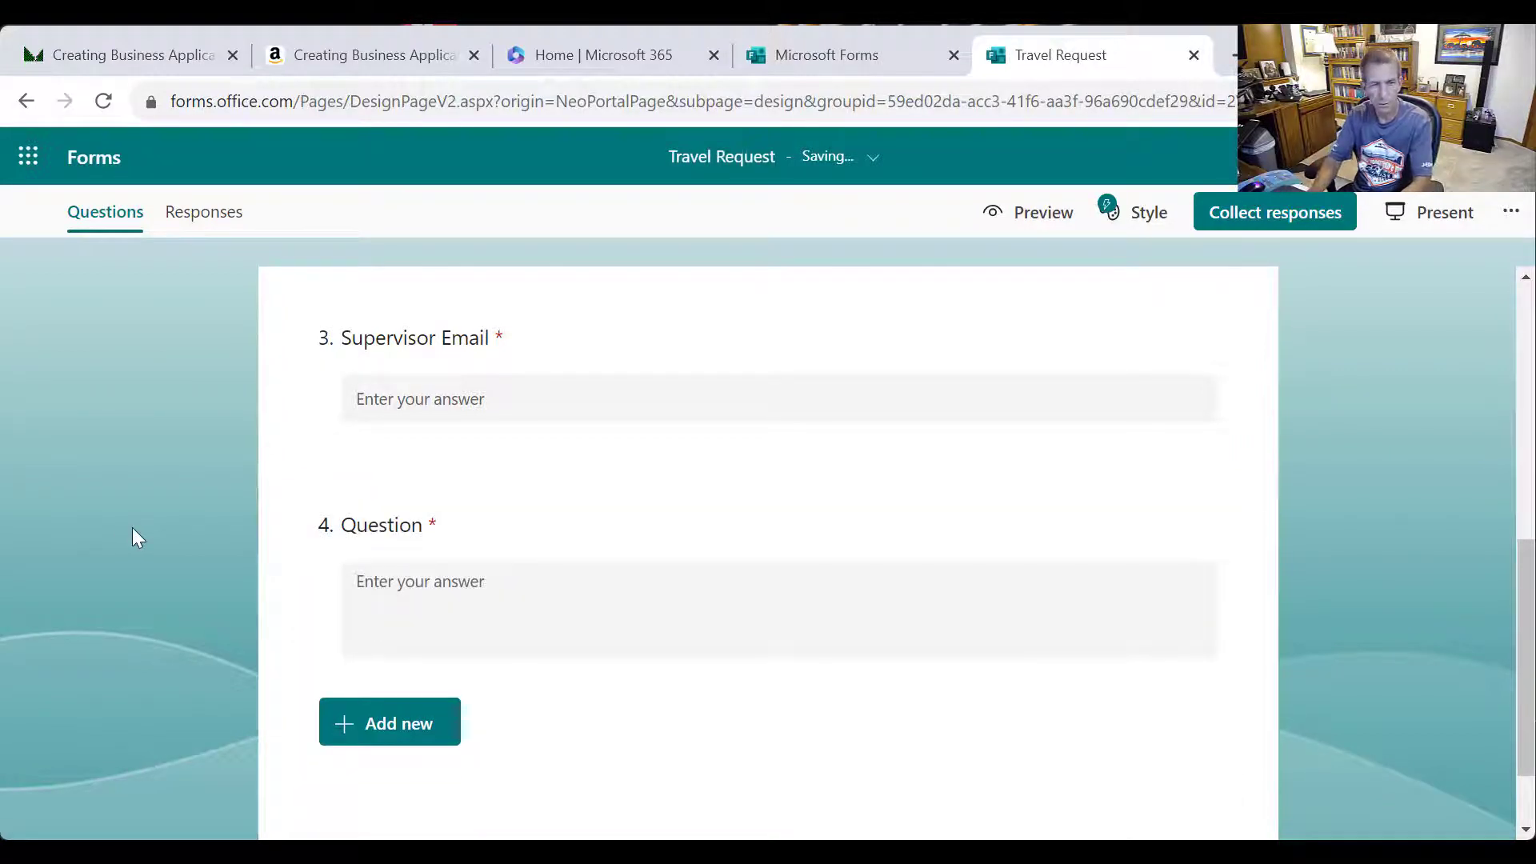
scroll(368, 508, down, 2)
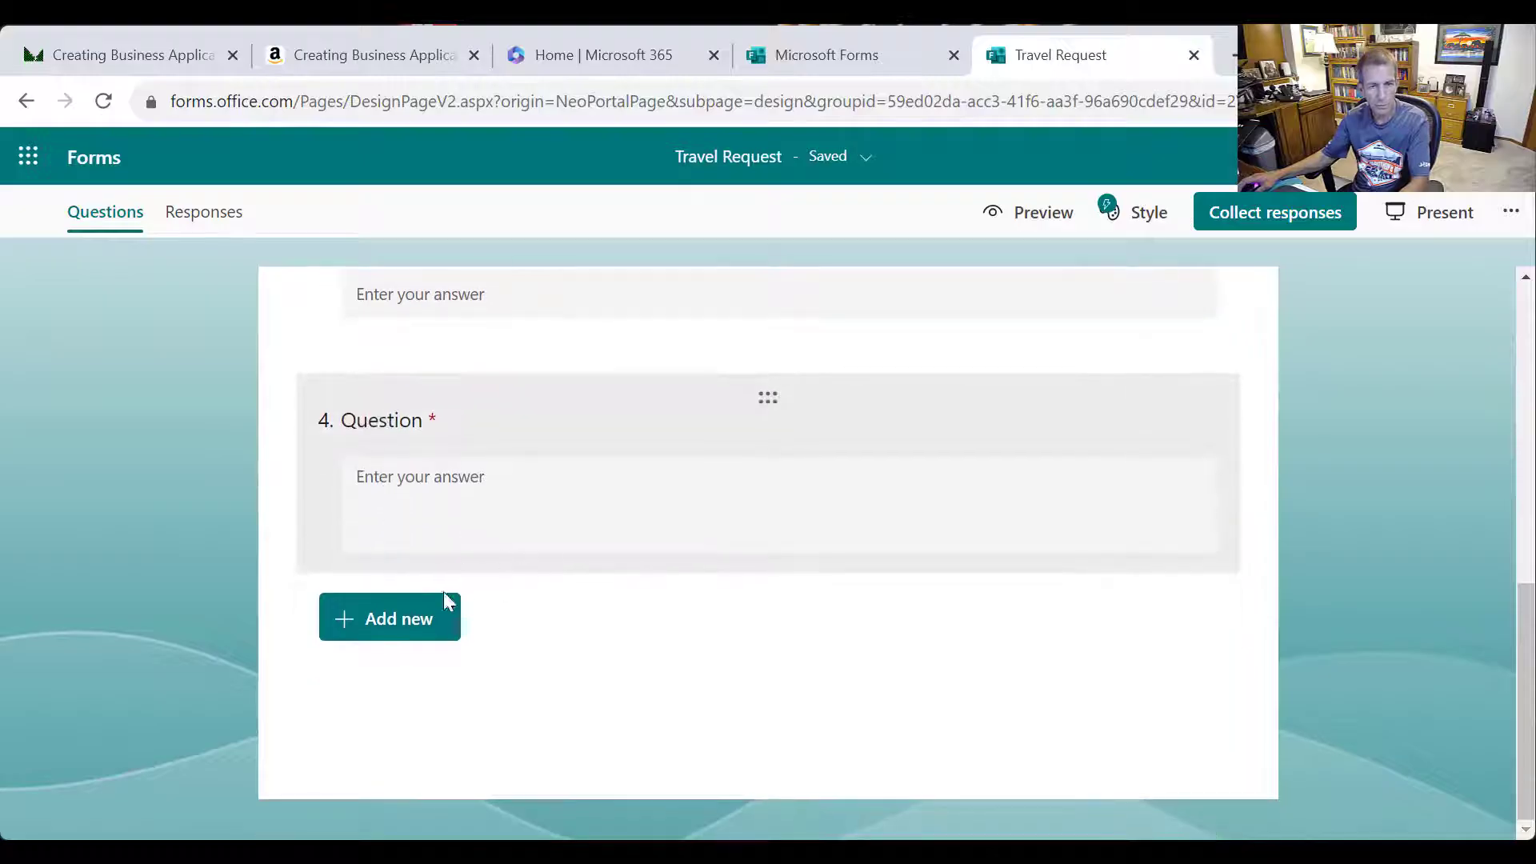
click(444, 422)
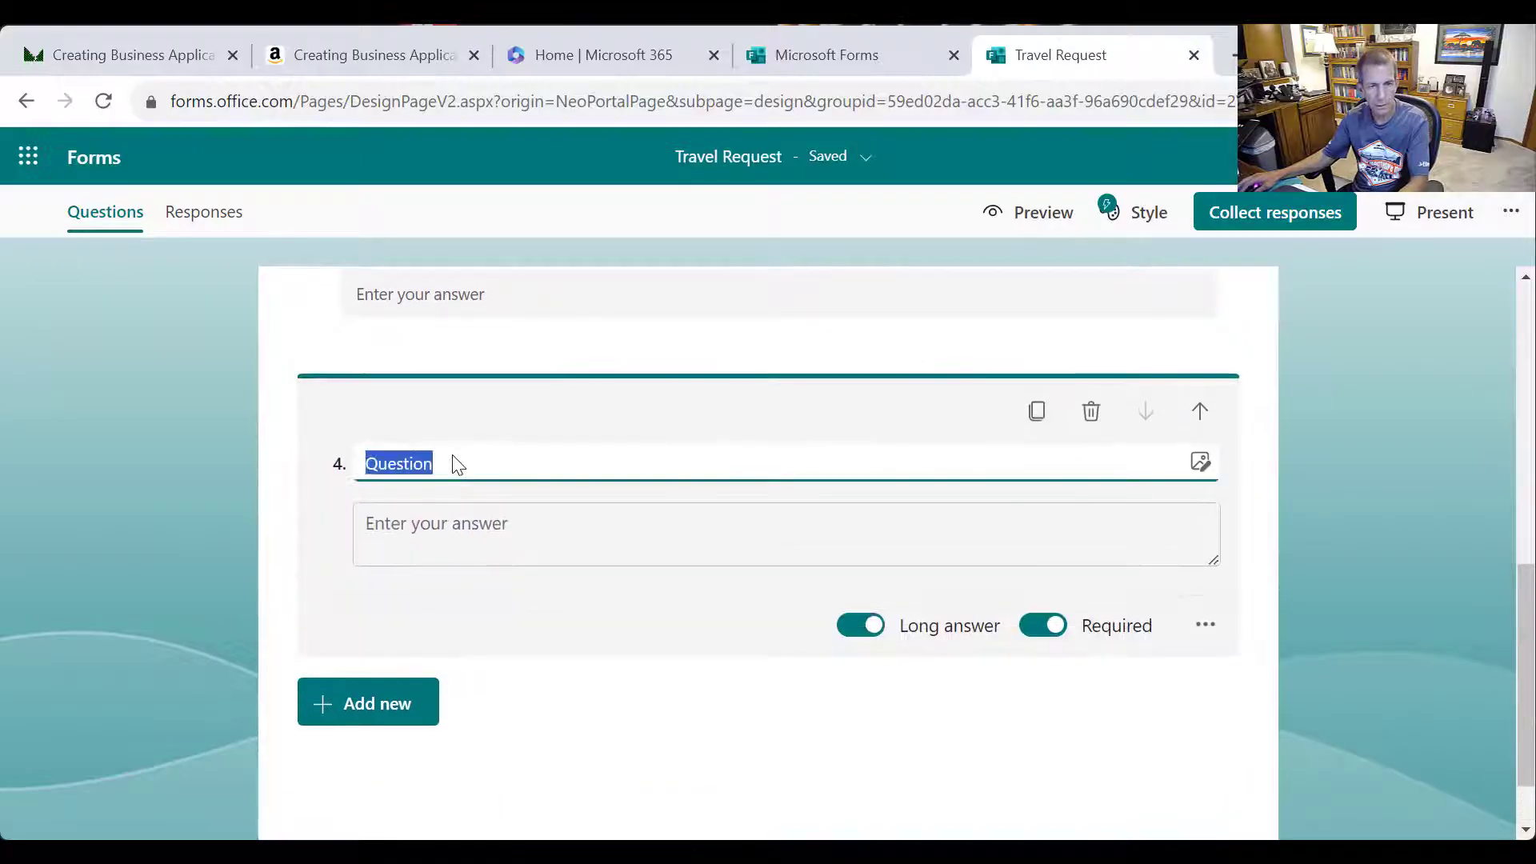
text(Pleas)
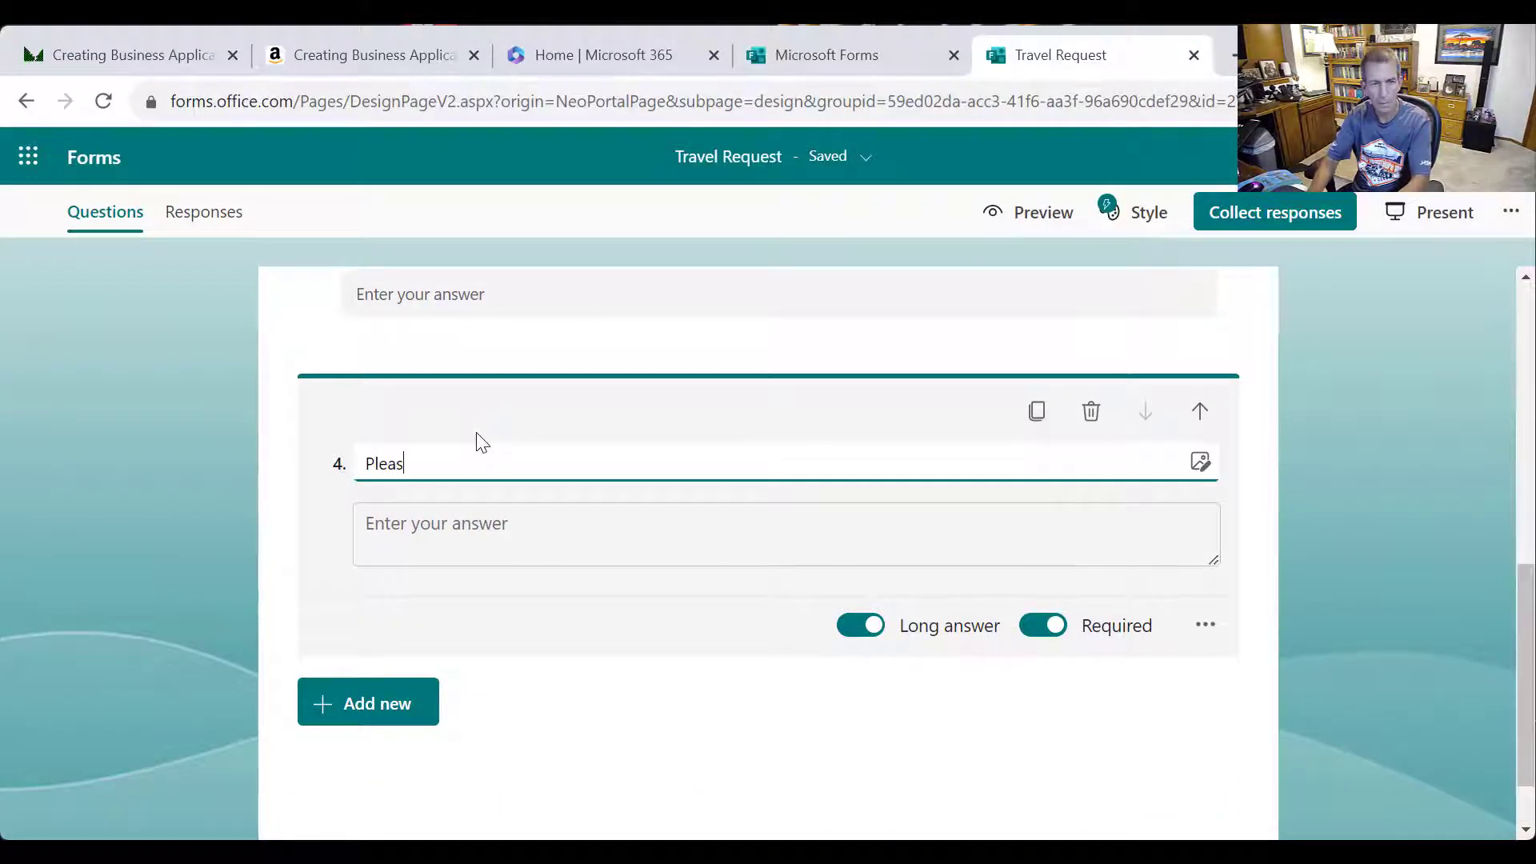
text(e give dte)
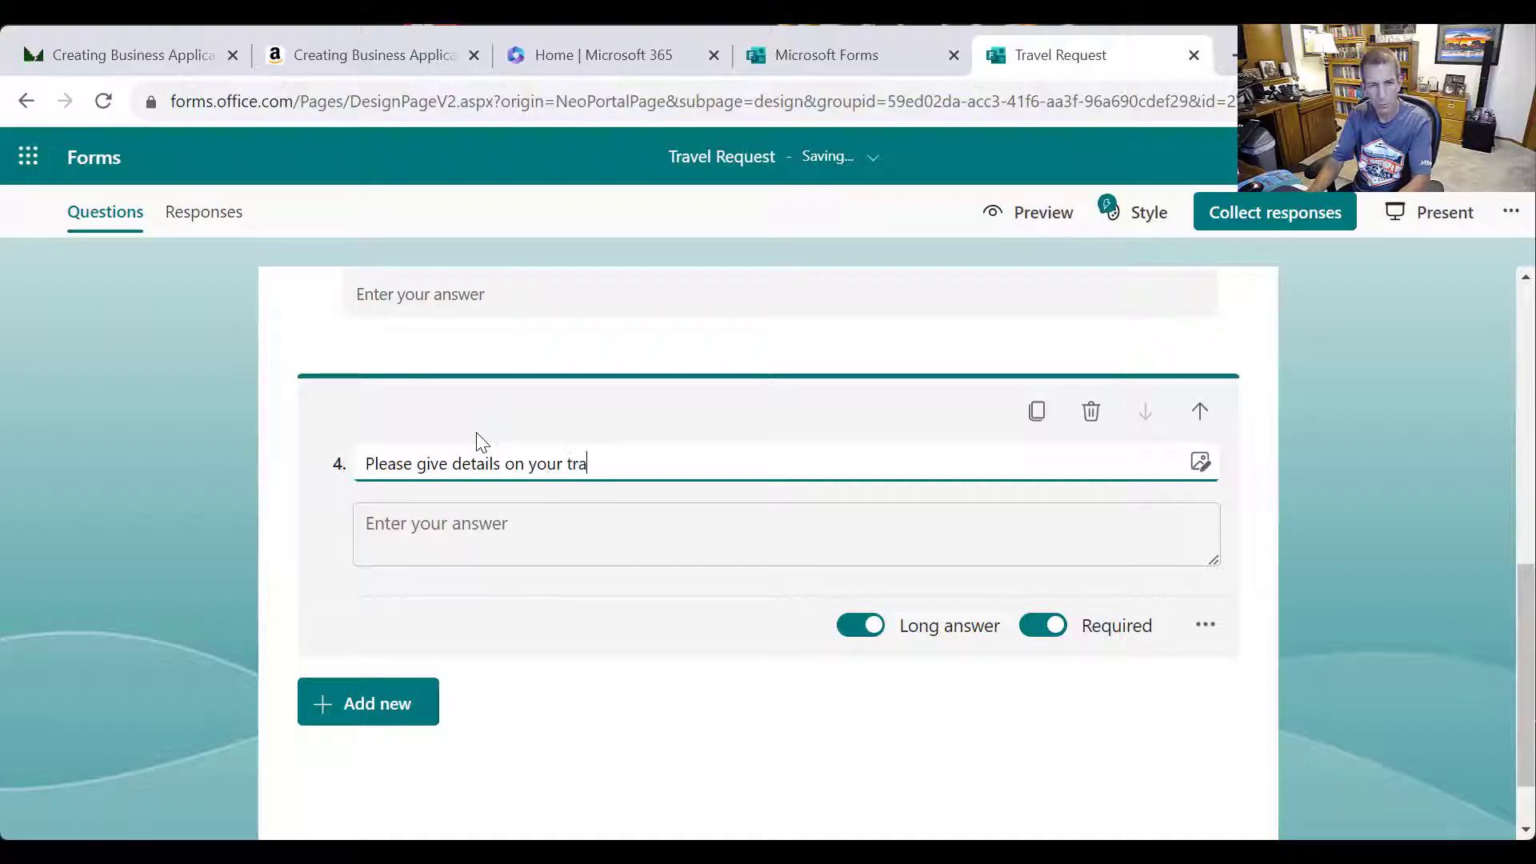
text(uest.)
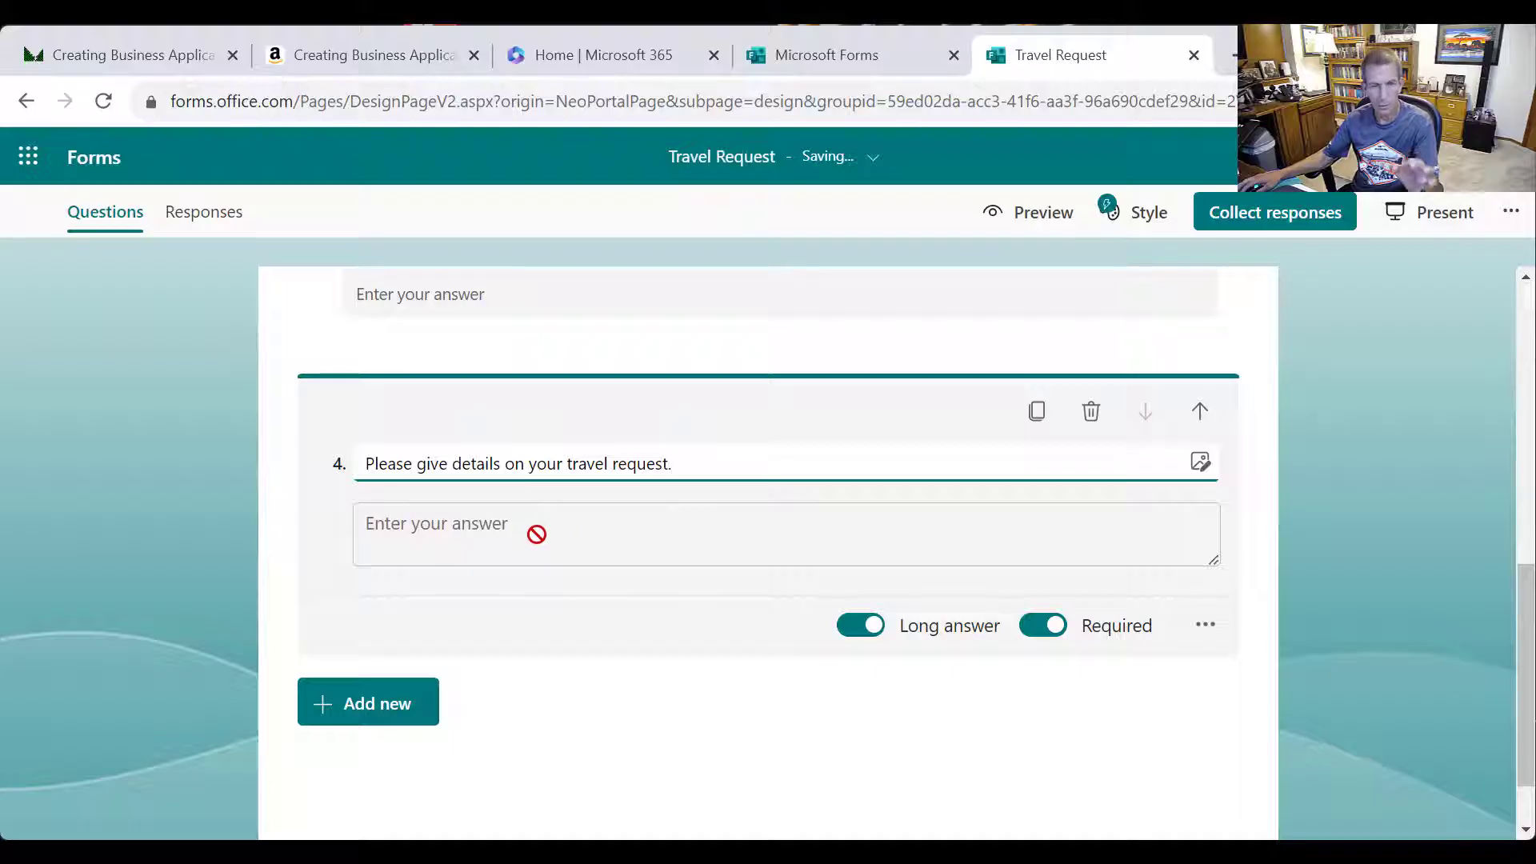
scroll(584, 716, up, 9)
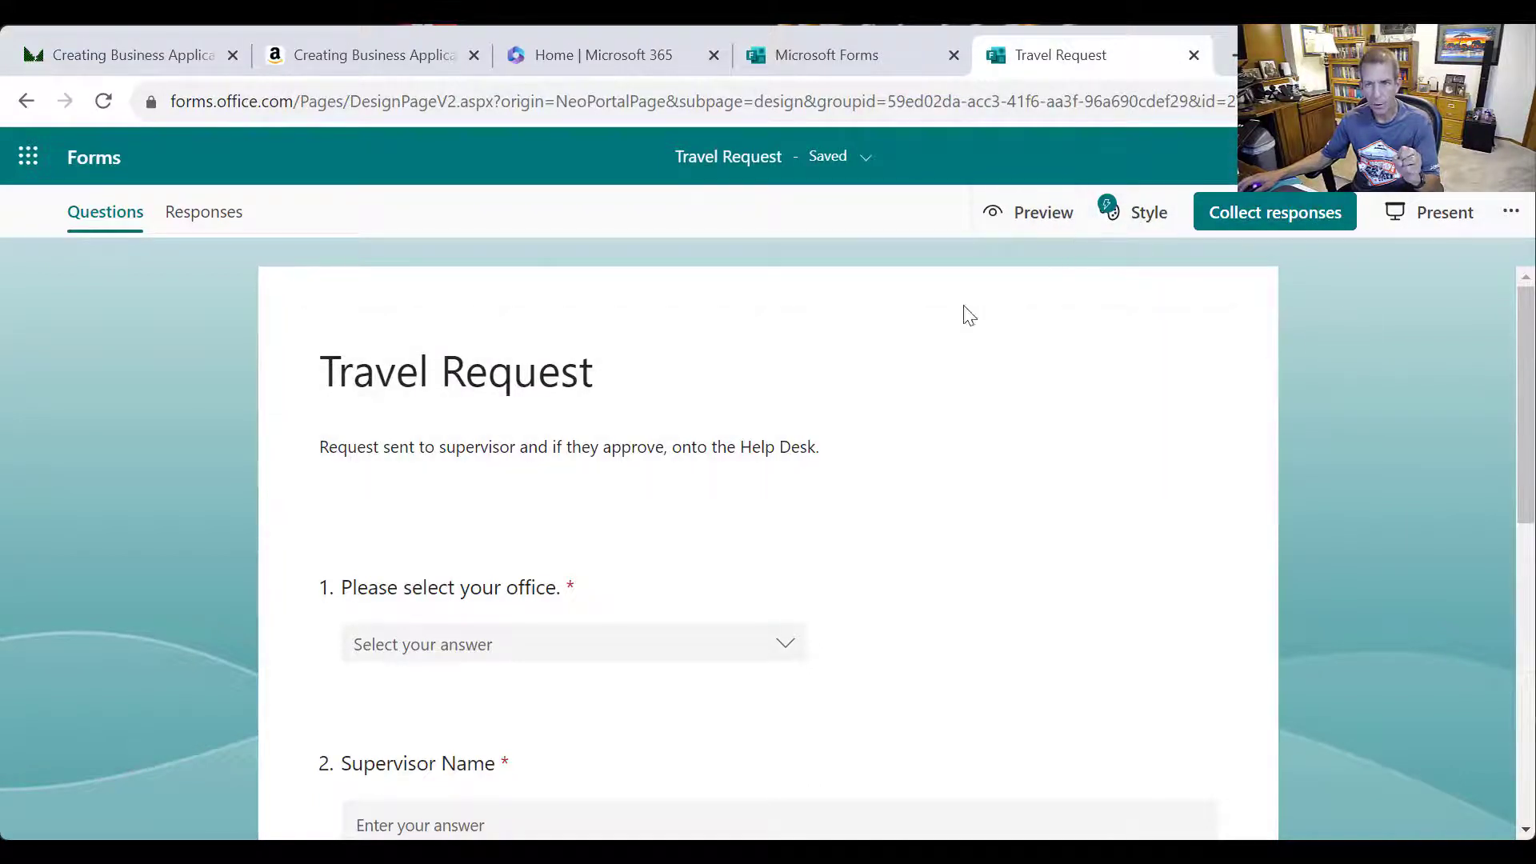
Copy the form's shortened share link from Collect responses
click(1193, 108)
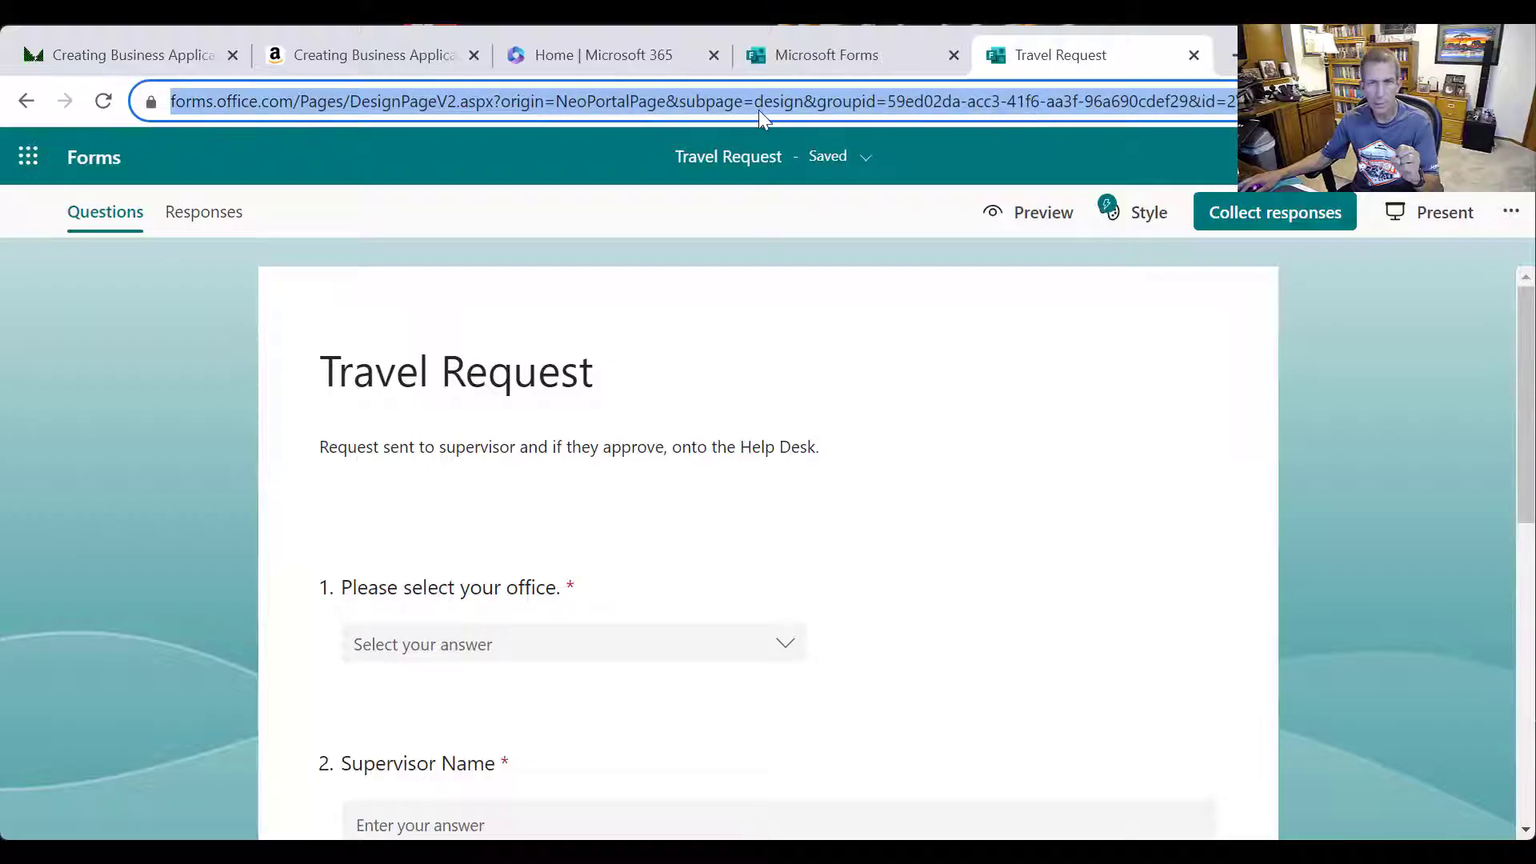
click(1329, 454)
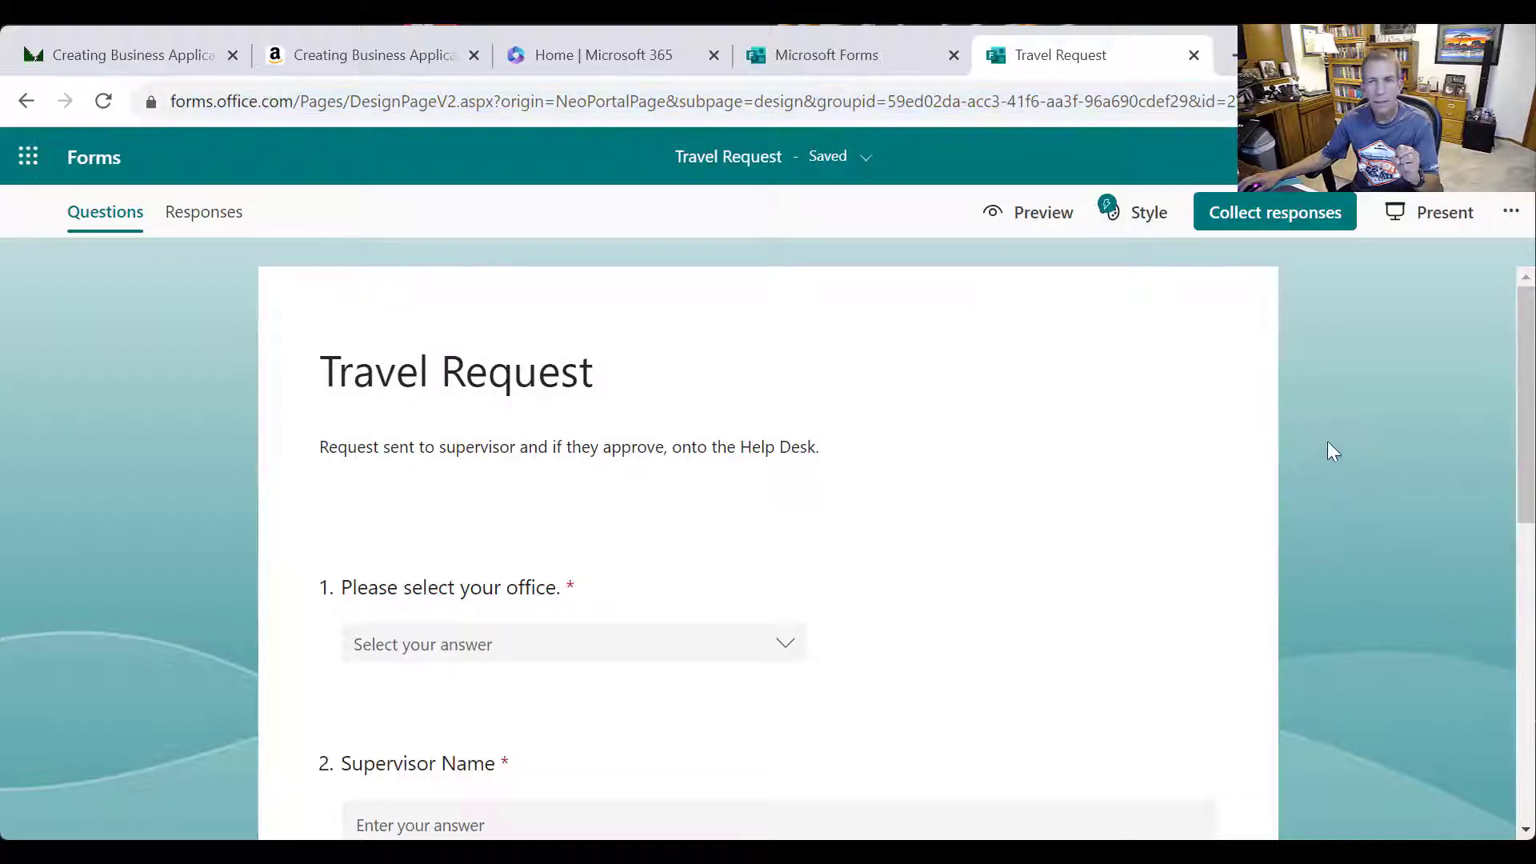
click(1304, 222)
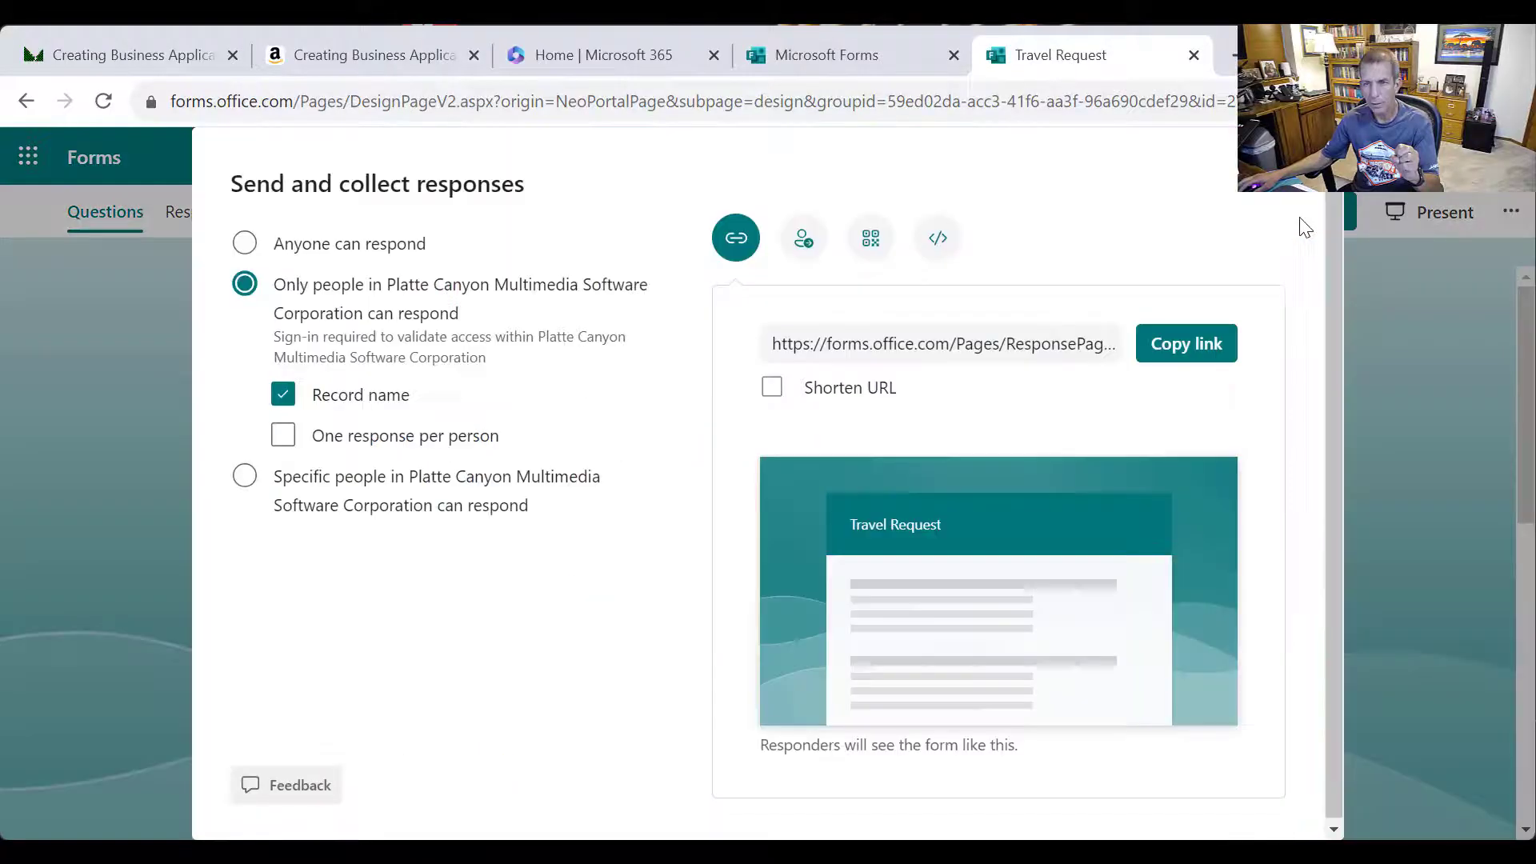
click(773, 389)
click(1165, 344)
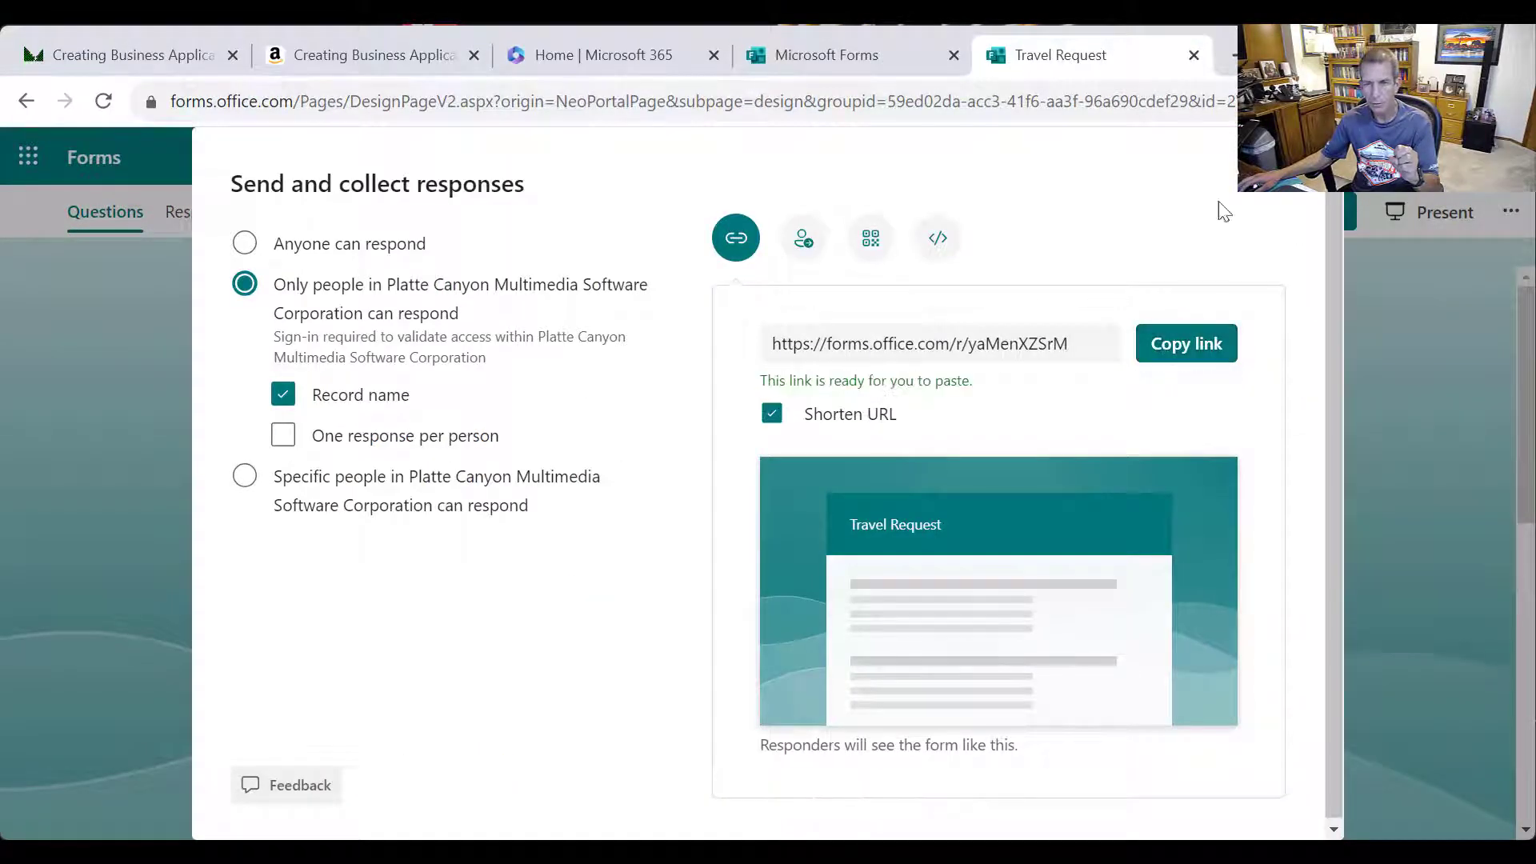
Load the copied link in a new tab to view the live form, then return to the designer
click(1232, 55)
key(ctrl+v)
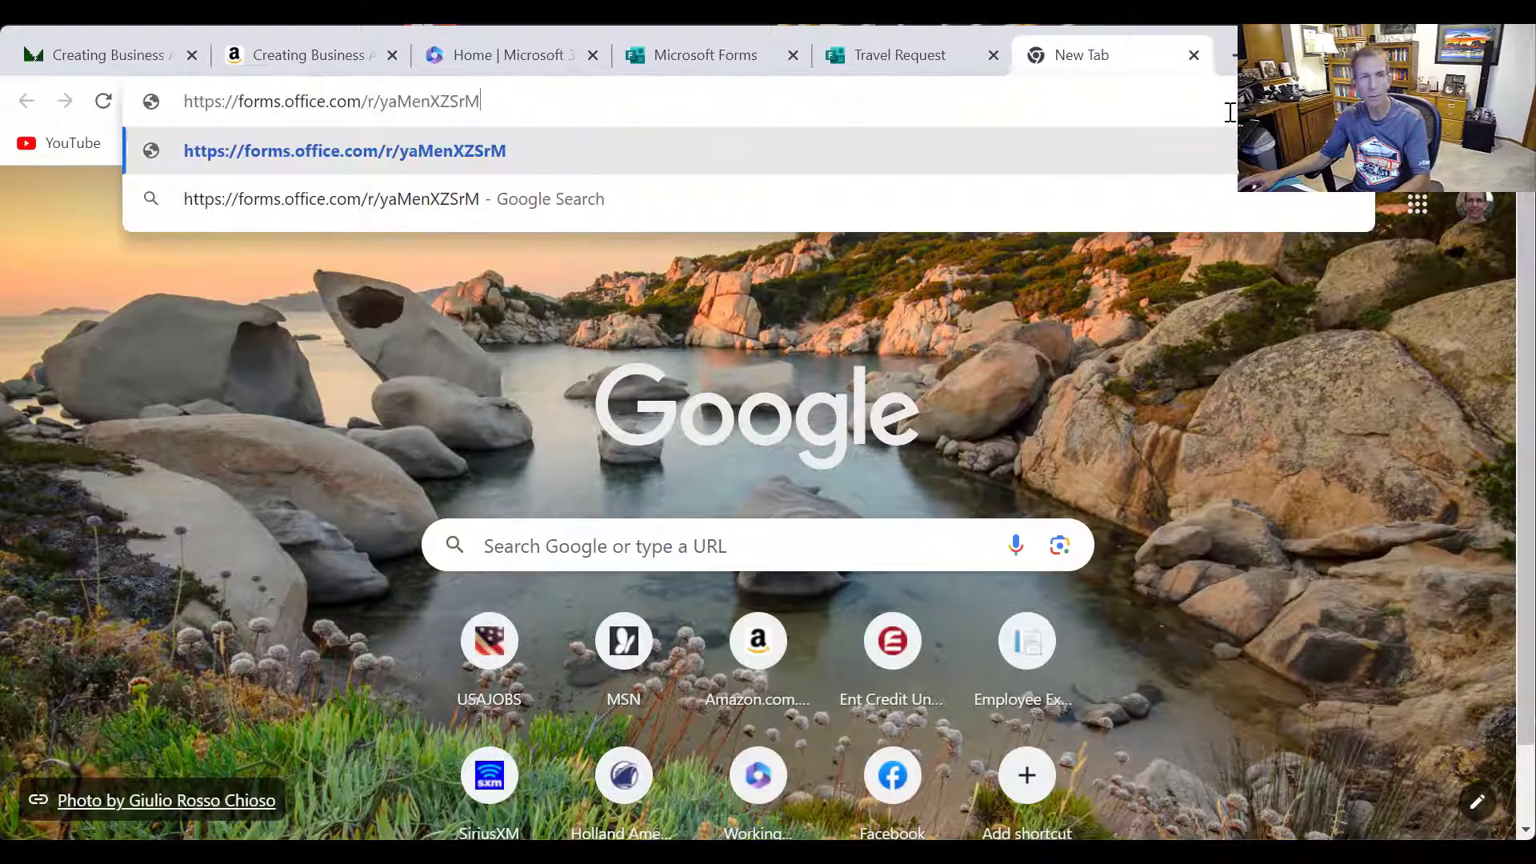
key(Return)
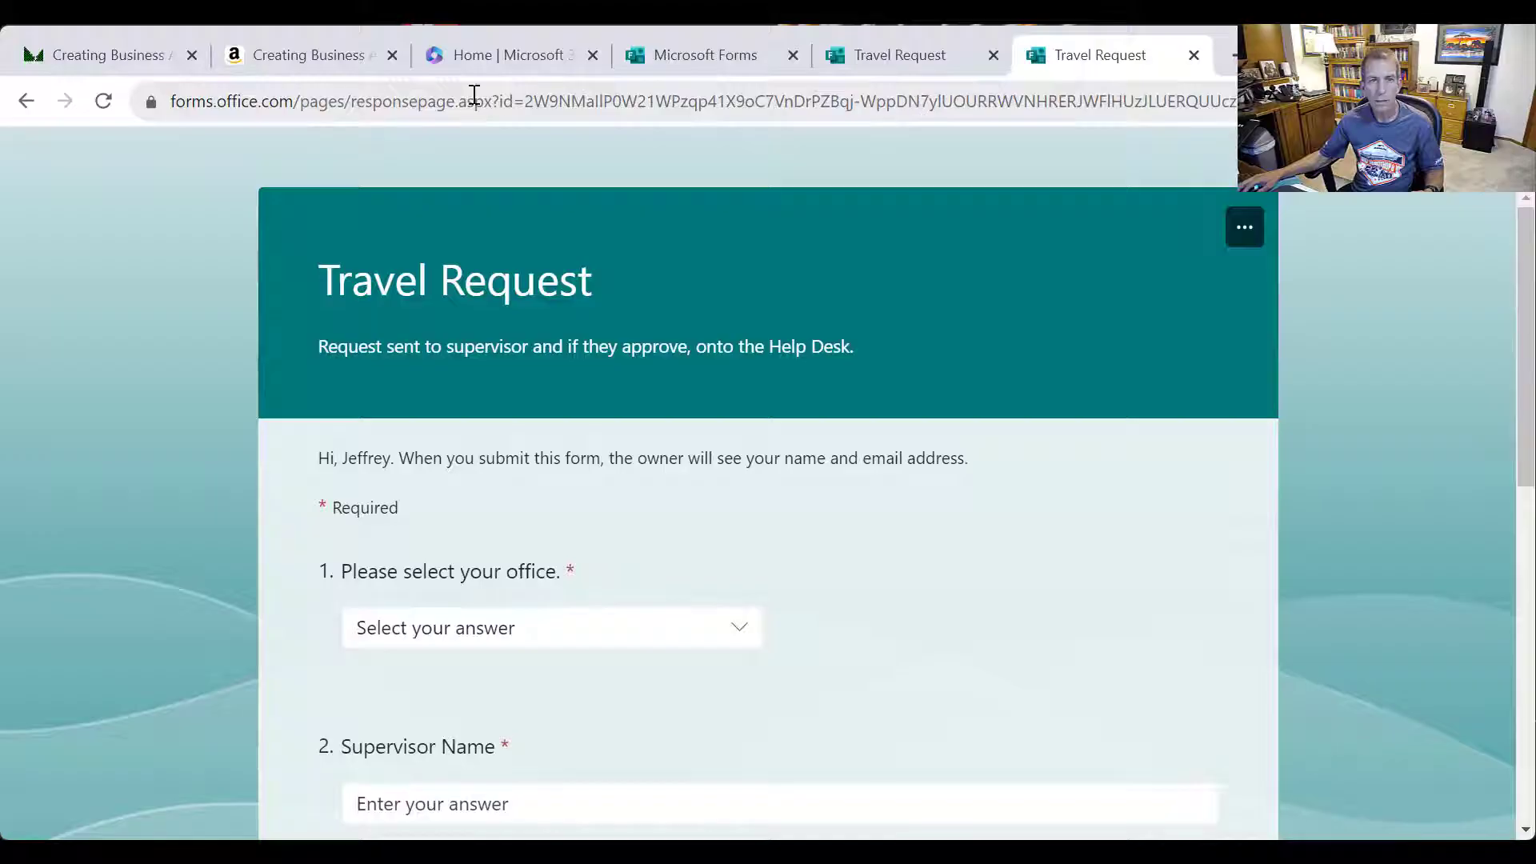
click(531, 100)
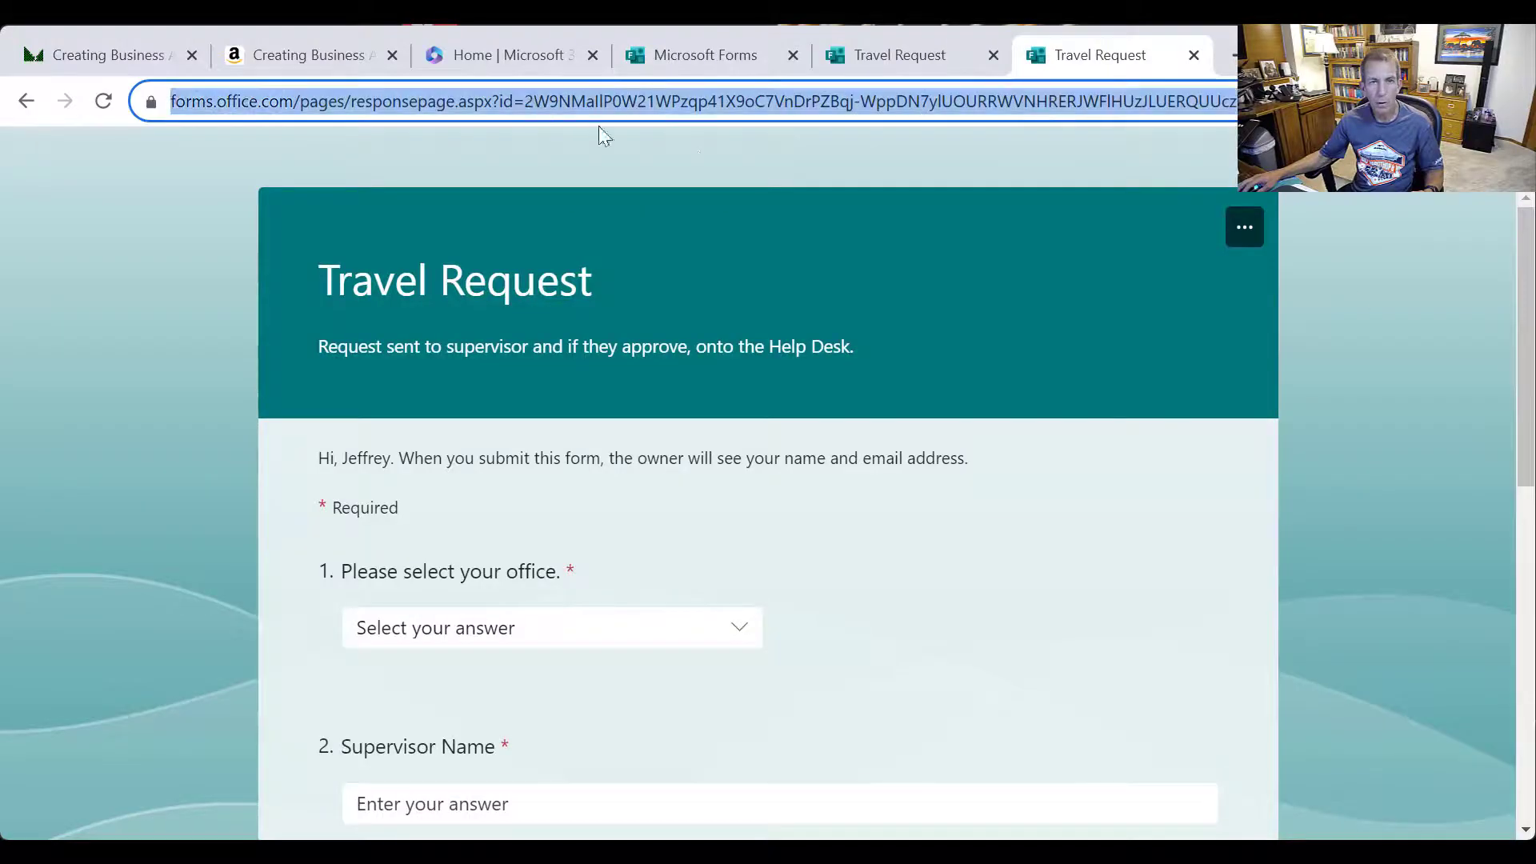
click(536, 102)
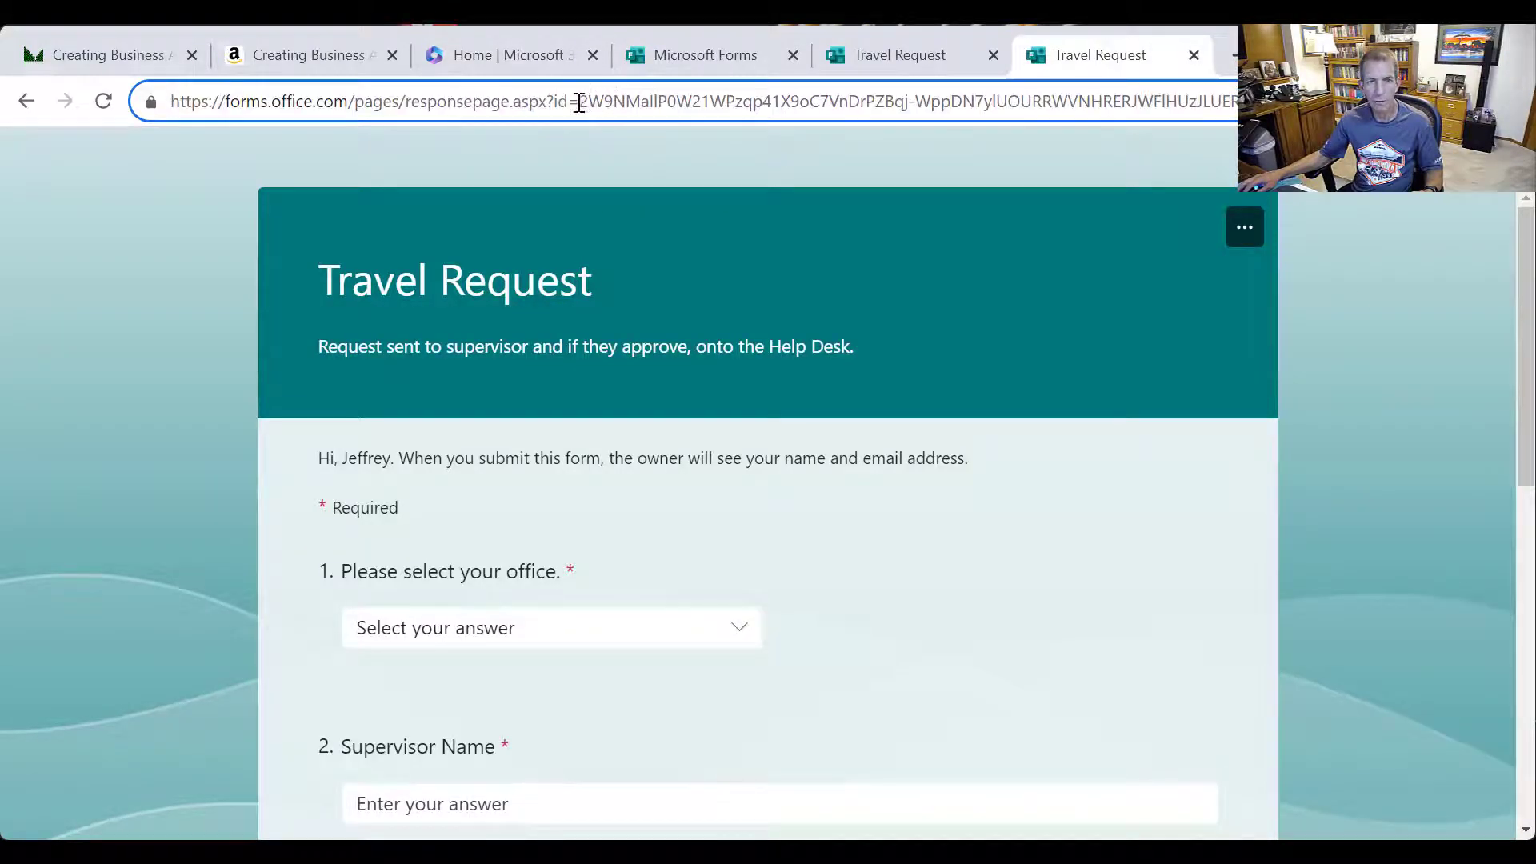
key(shift+End)
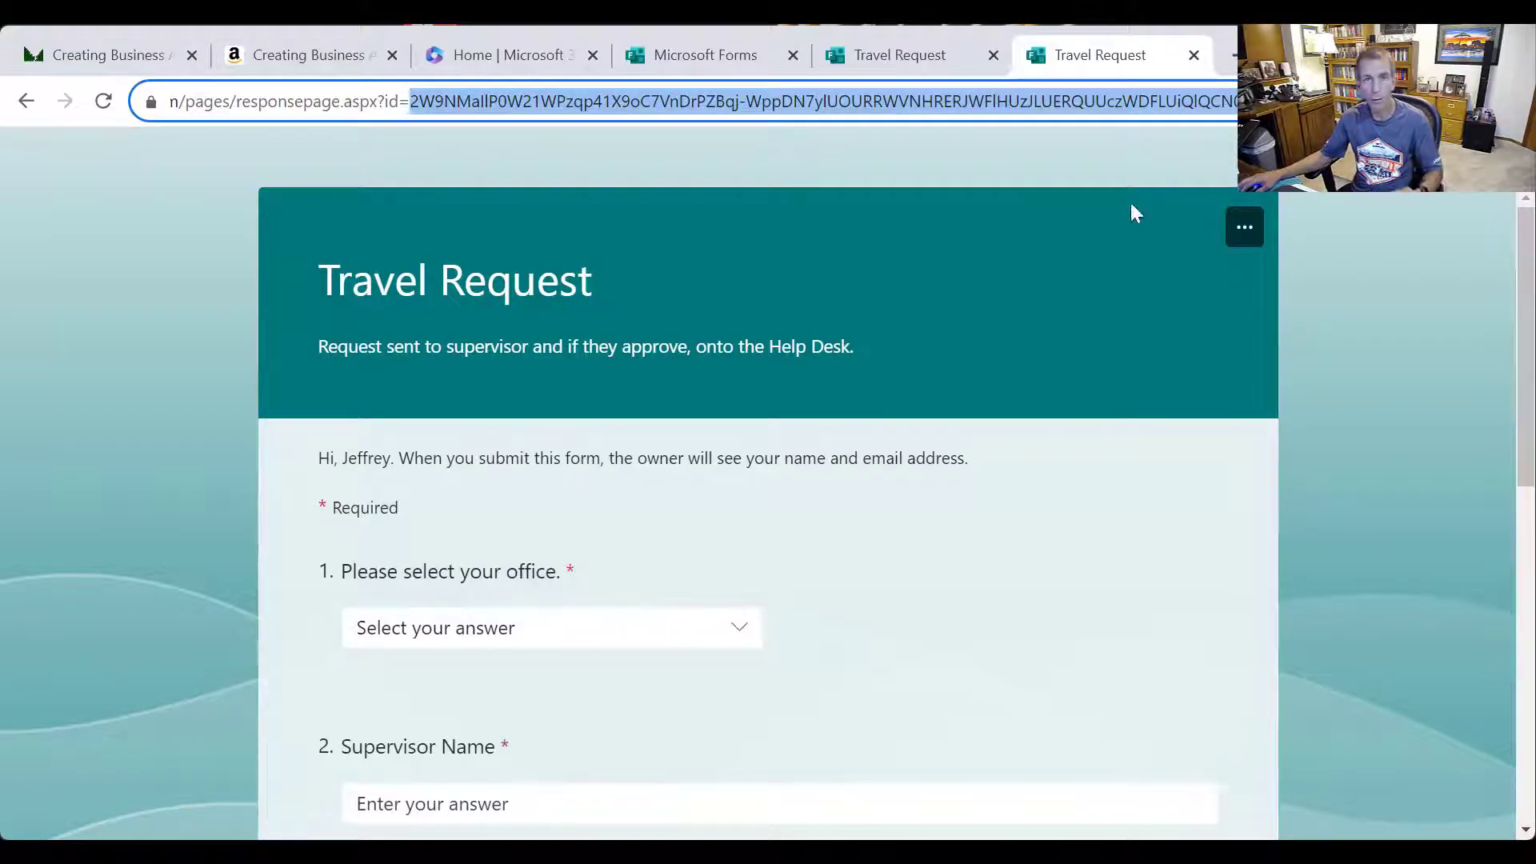
click(867, 72)
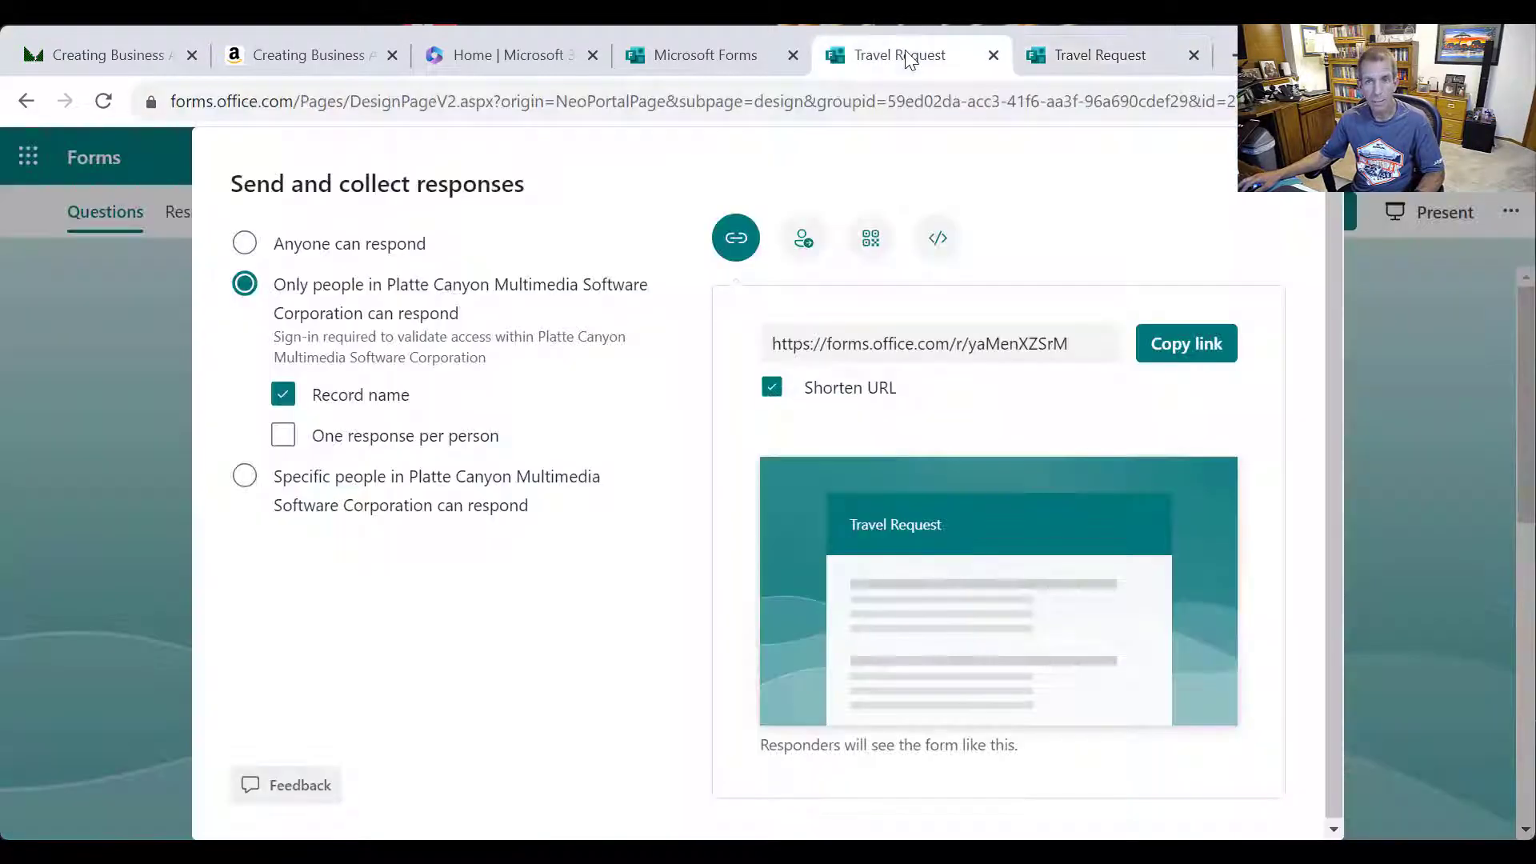
click(1263, 200)
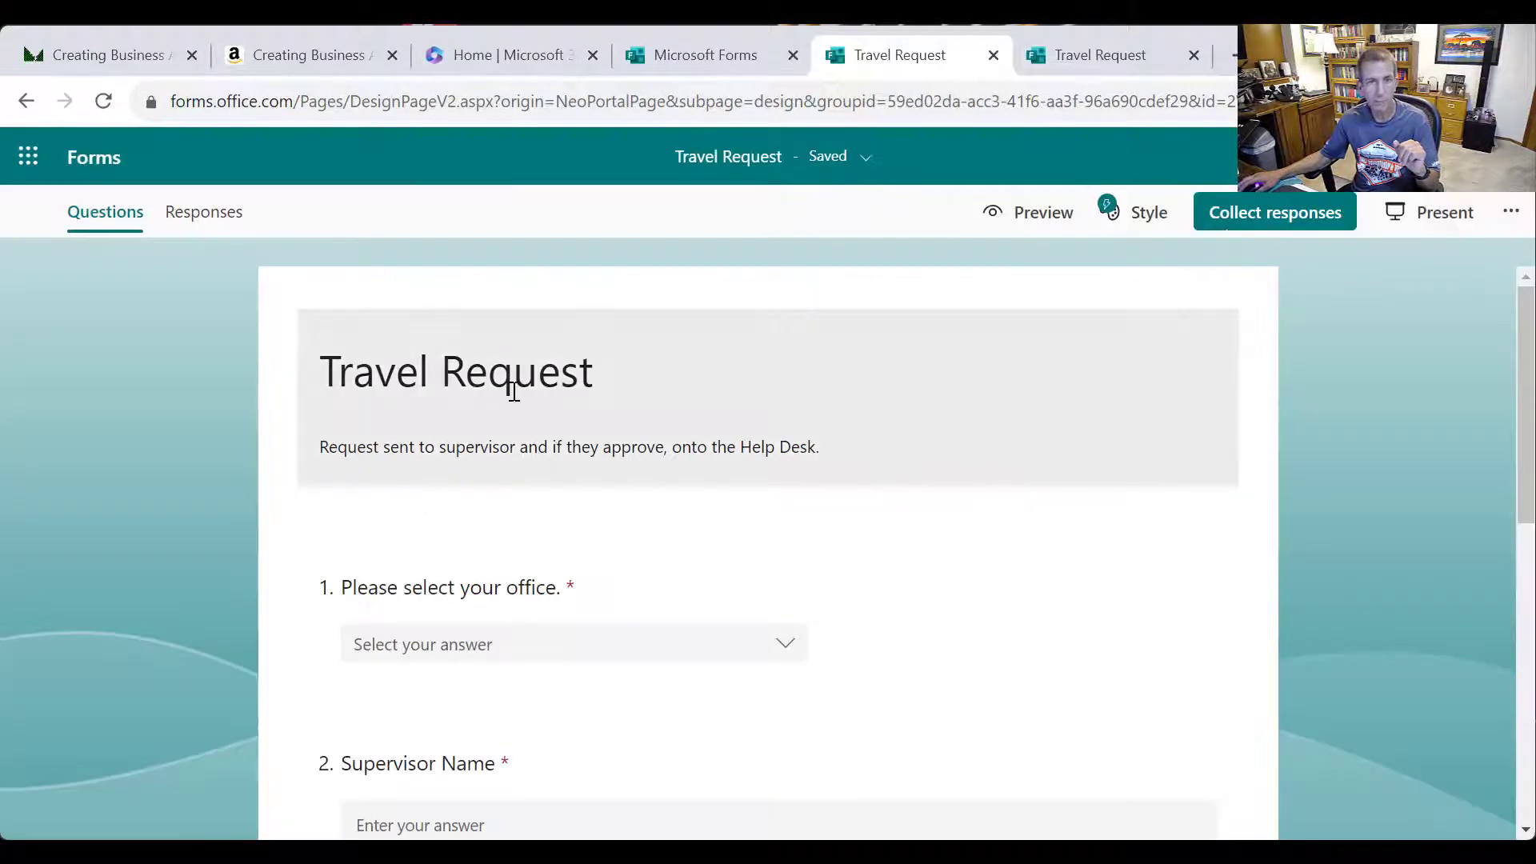
Open Power Automate from Microsoft 365, dismiss the reauthentication warning, and go to My flows
click(459, 97)
click(457, 70)
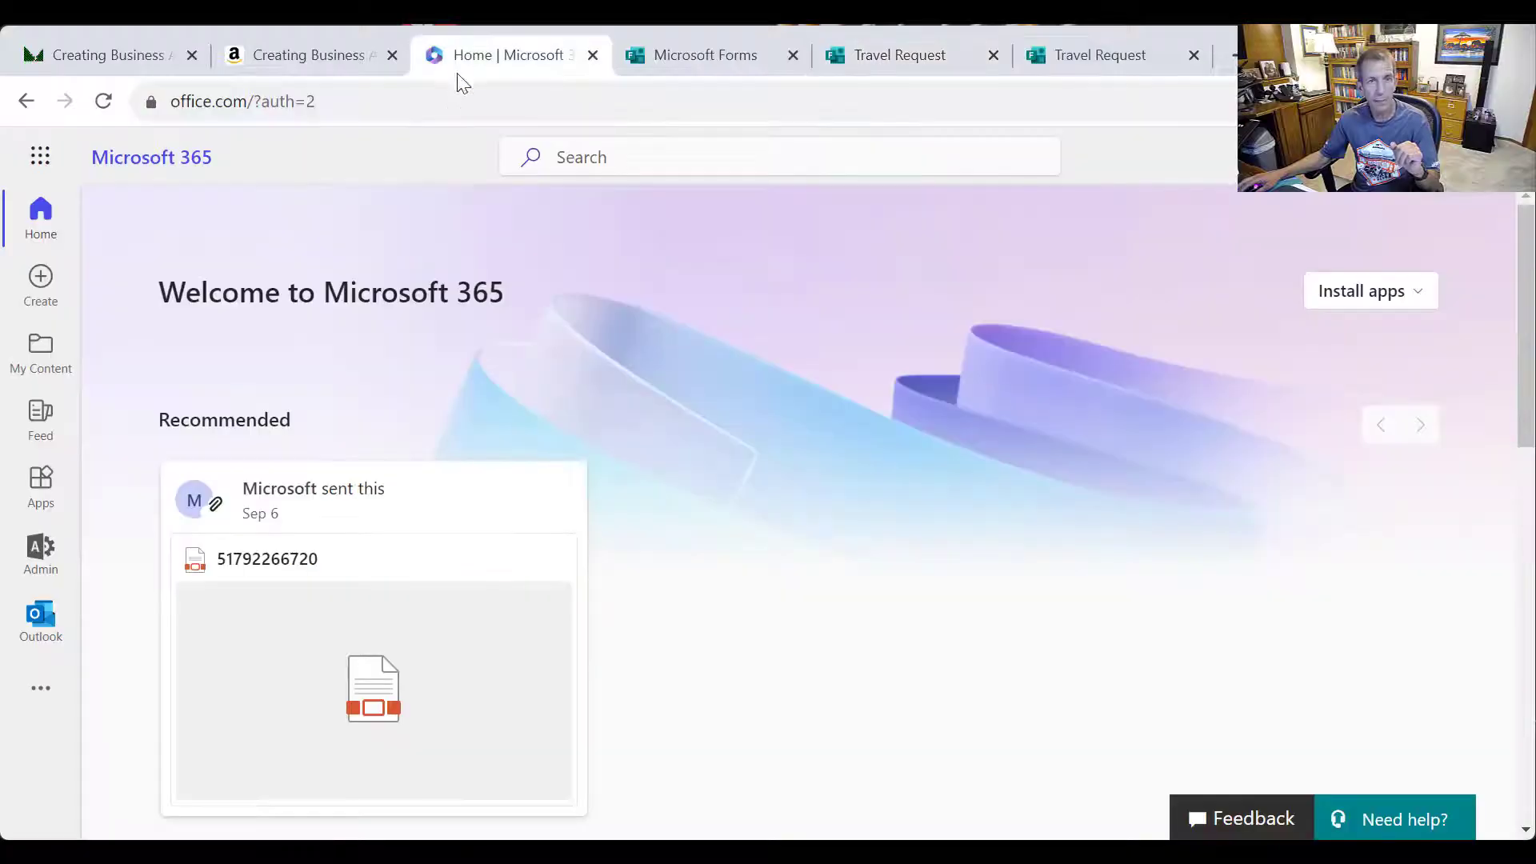
click(36, 158)
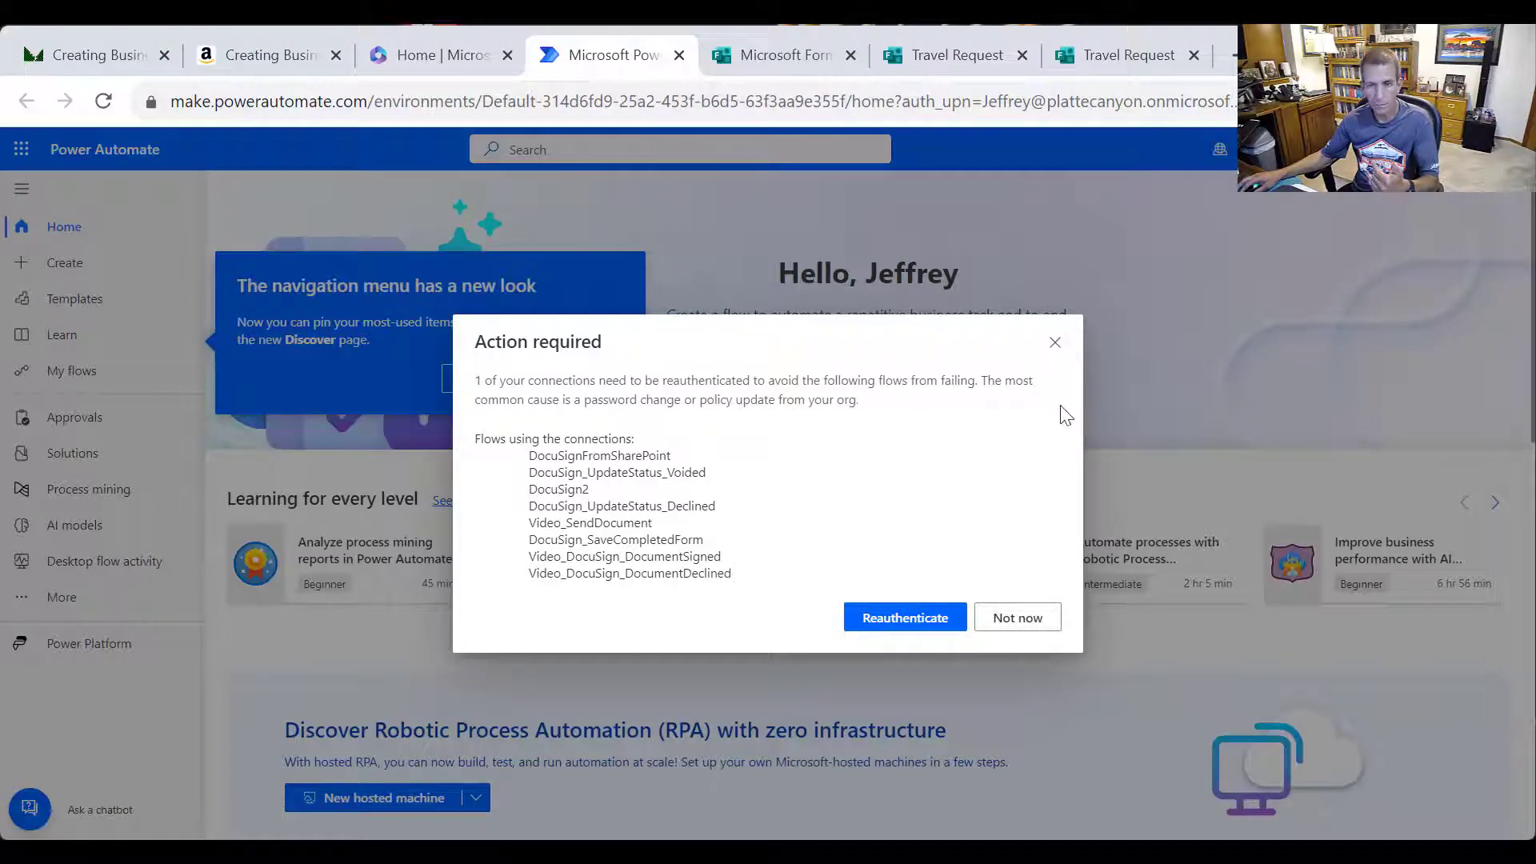
click(1055, 343)
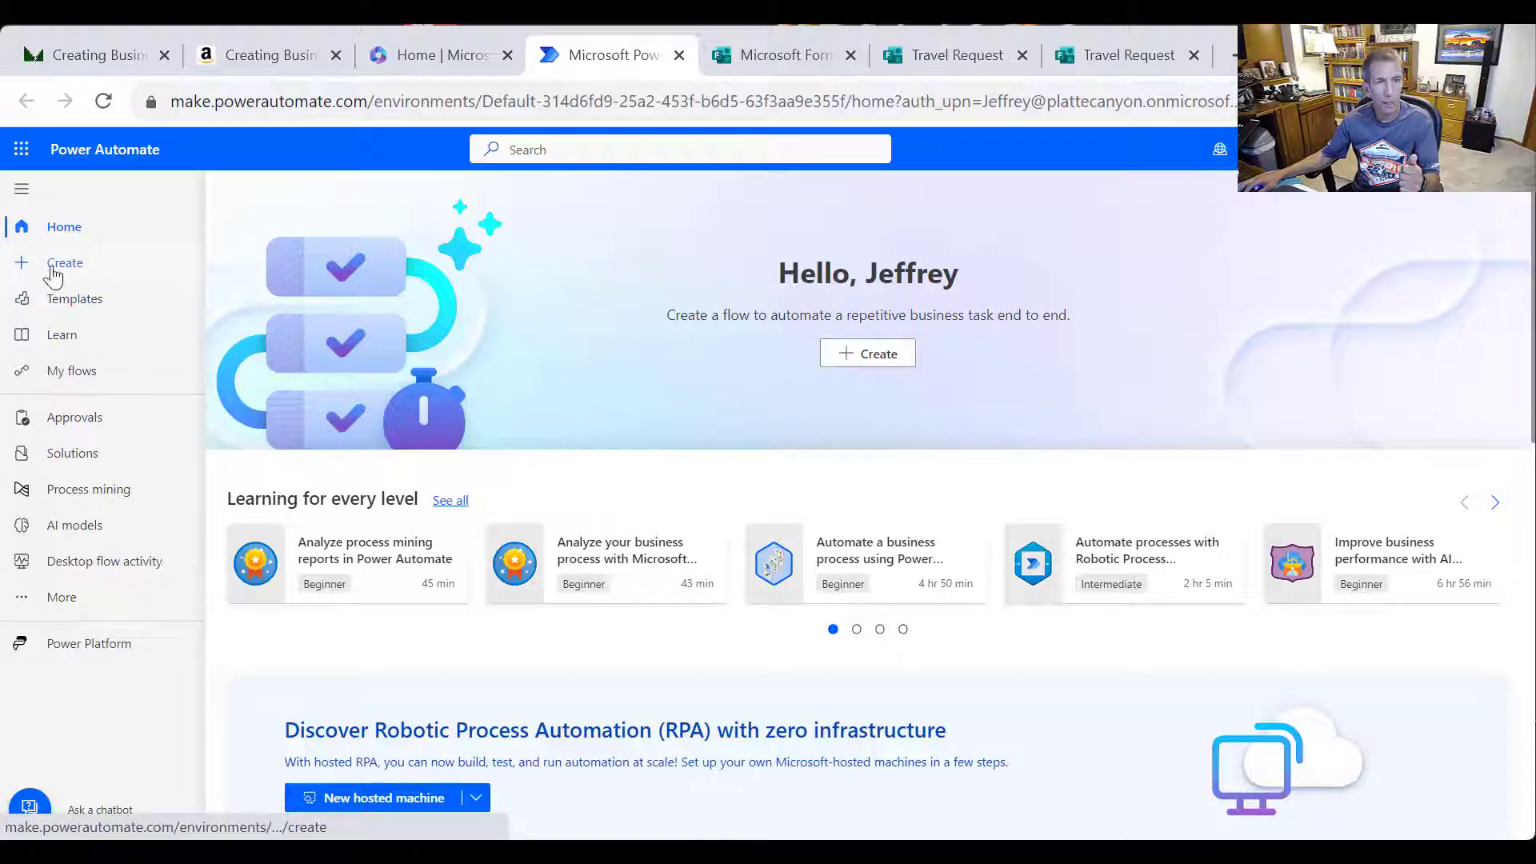
click(53, 274)
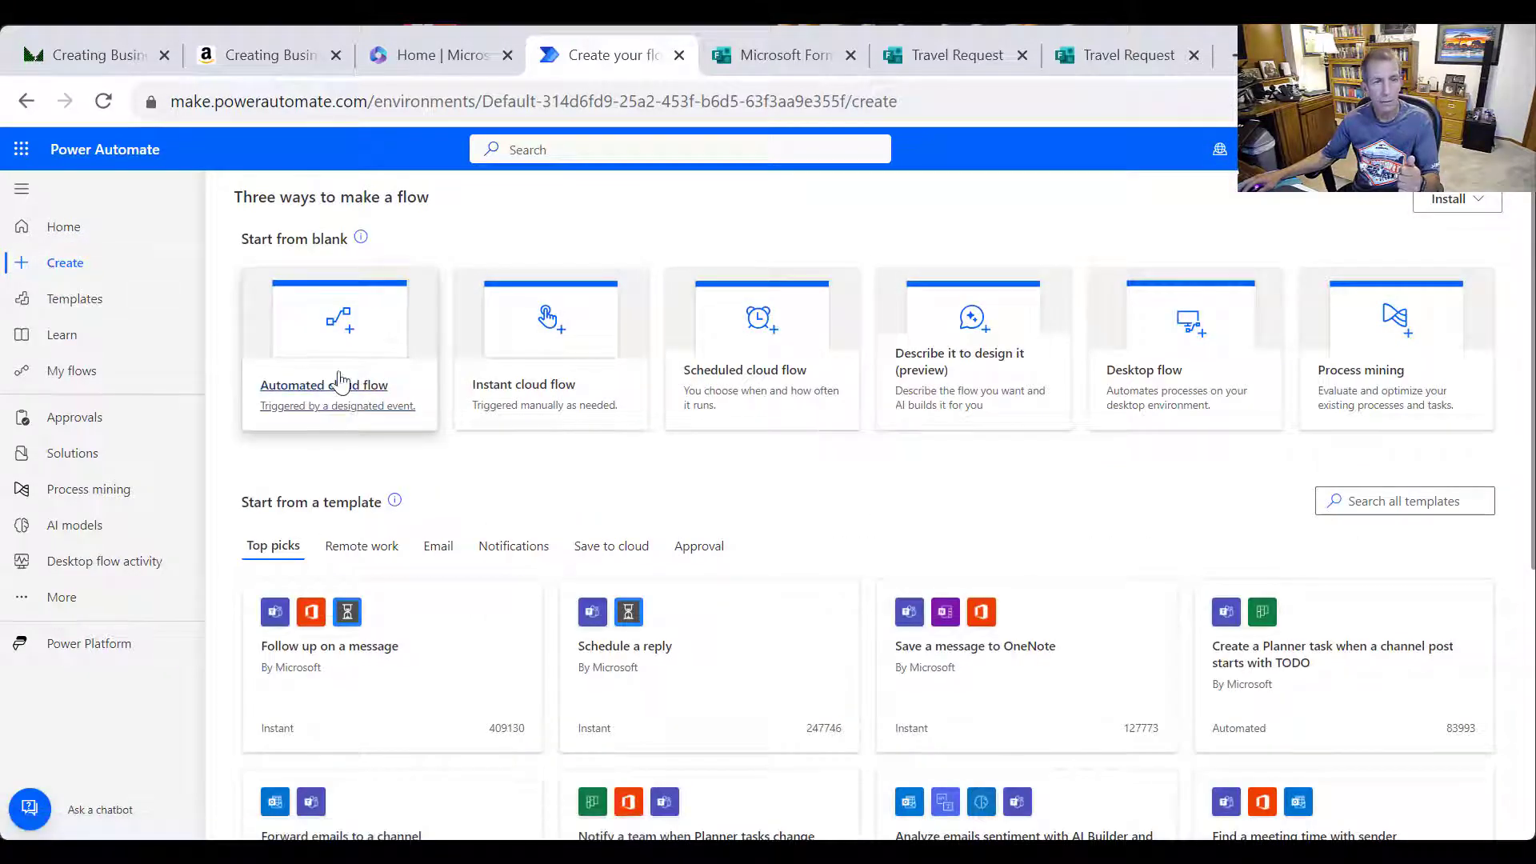
click(92, 371)
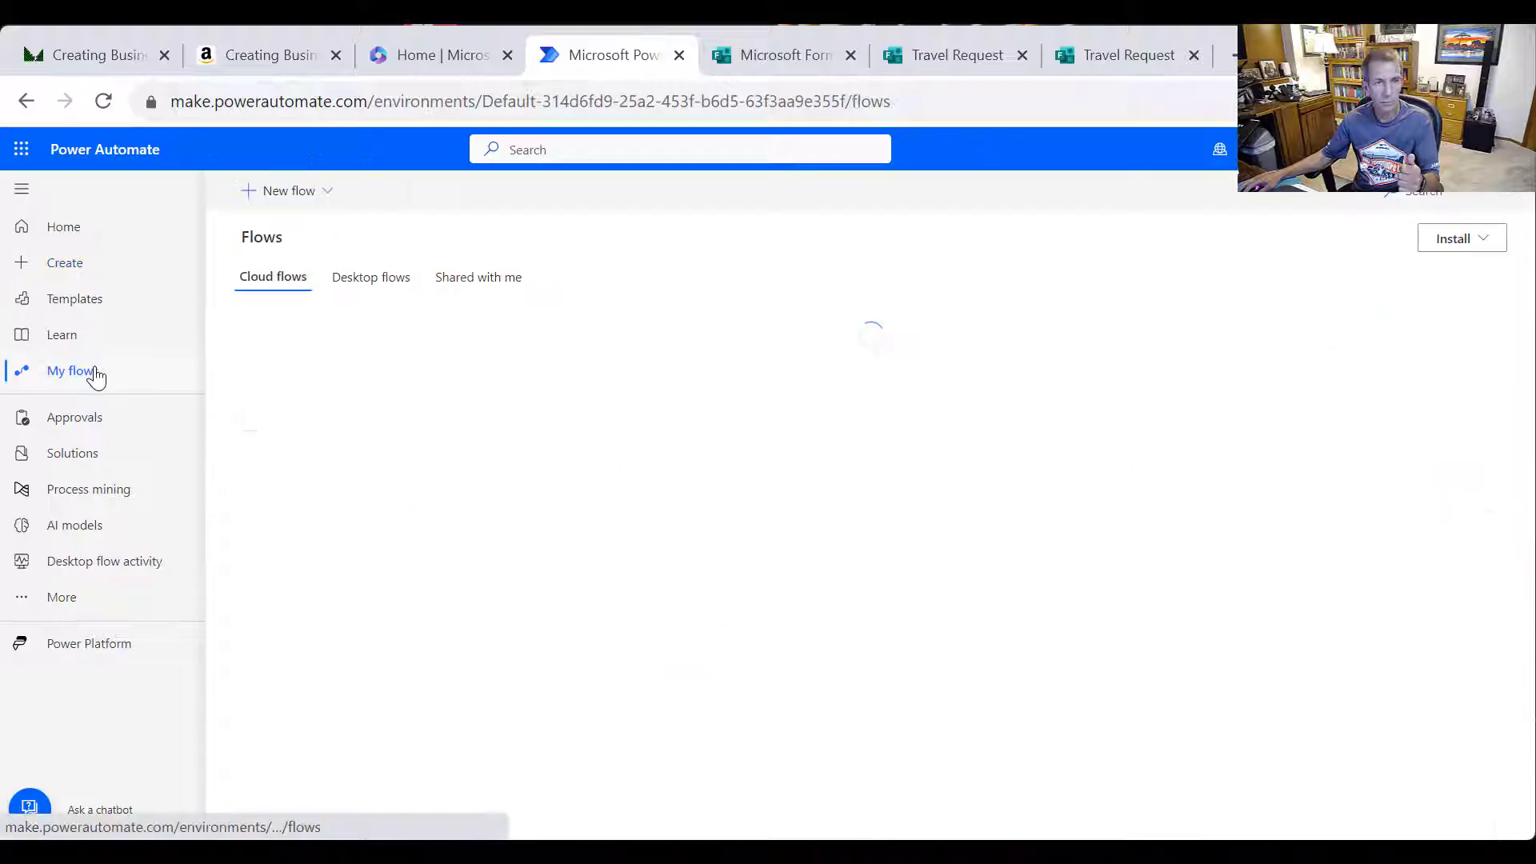
Start a new automated cloud flow named 'Video_TravelRequestForm'
click(328, 200)
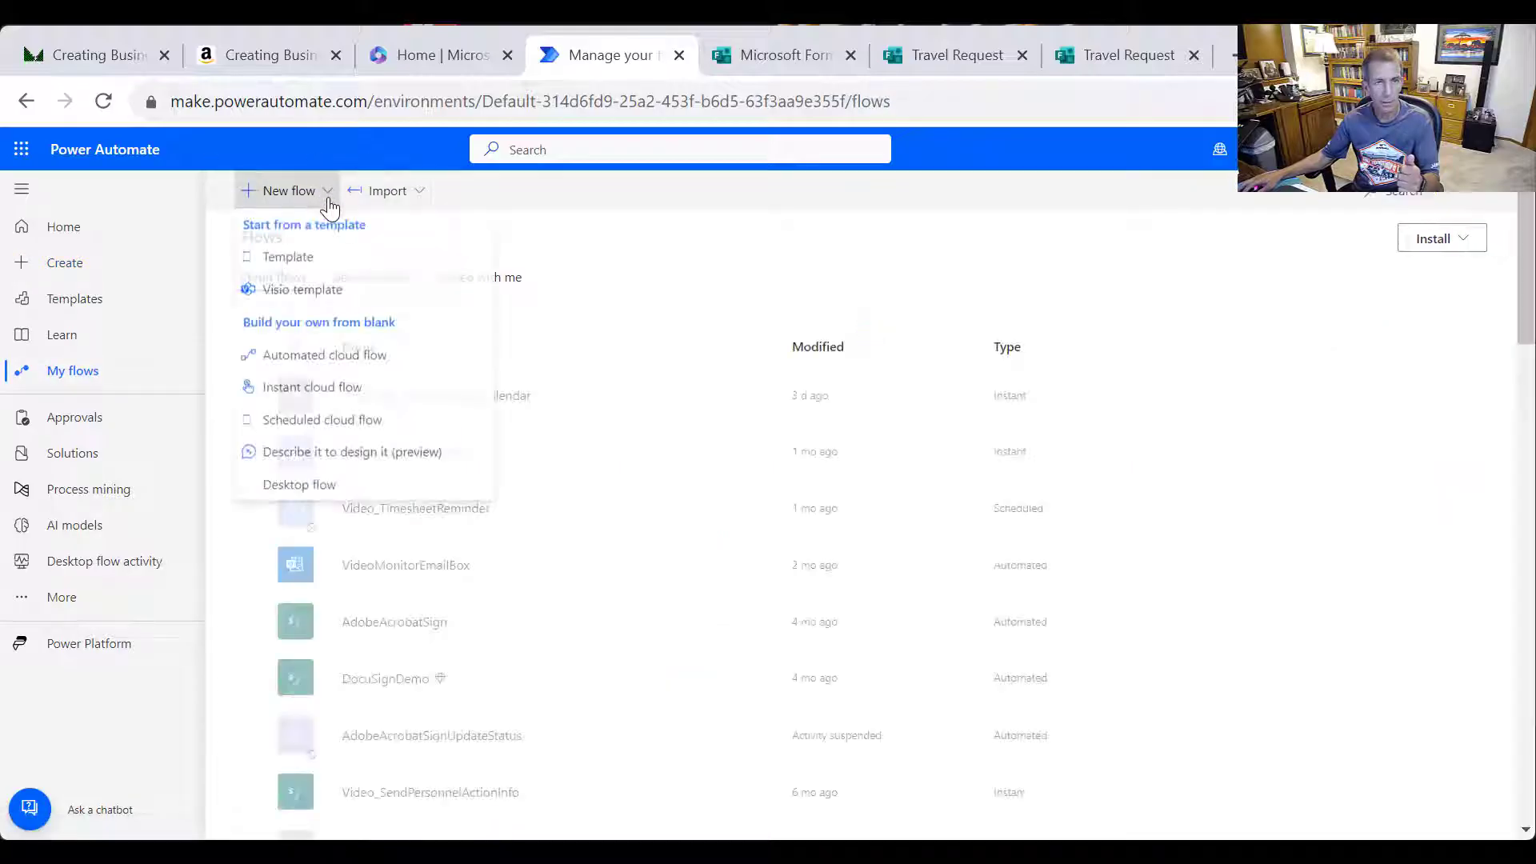
click(336, 358)
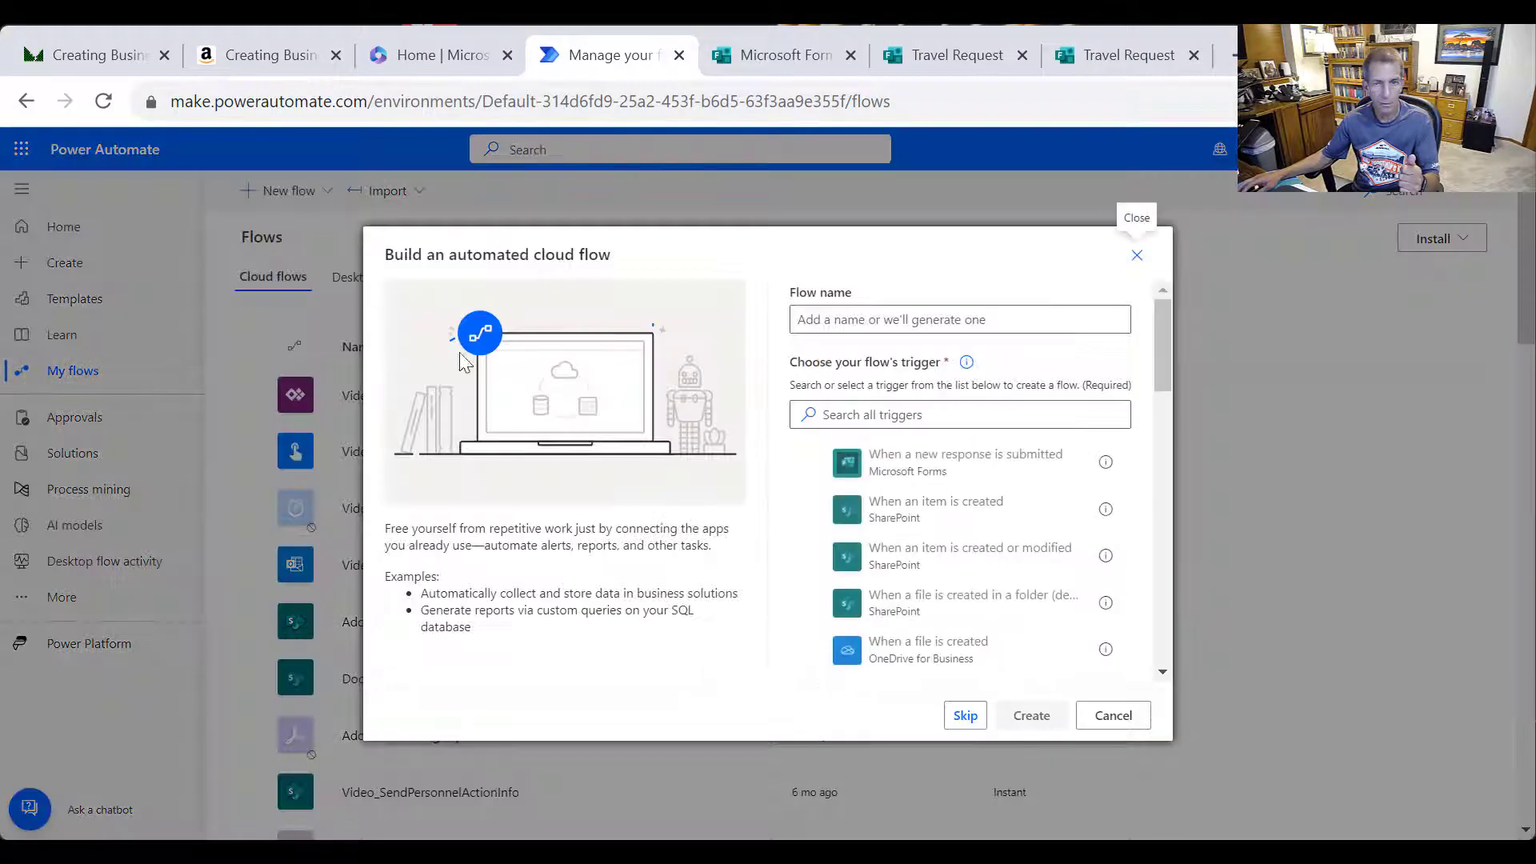
click(932, 318)
text(Video_T)
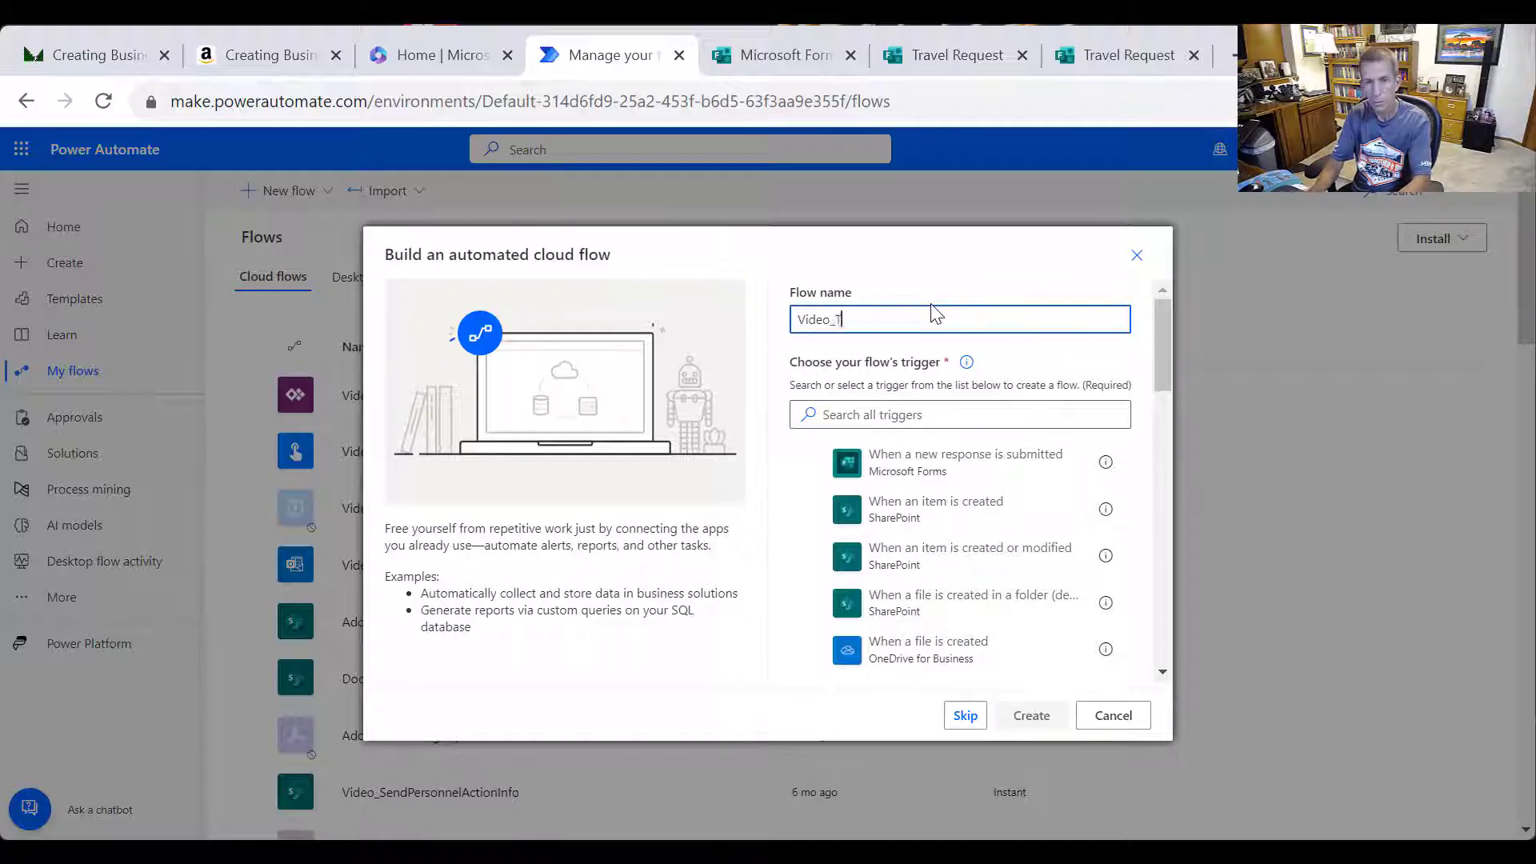
text(ravelRequestForm)
Create the flow on a Forms new-response trigger with the Travel Request form ID pasted as a custom Form Id
click(926, 477)
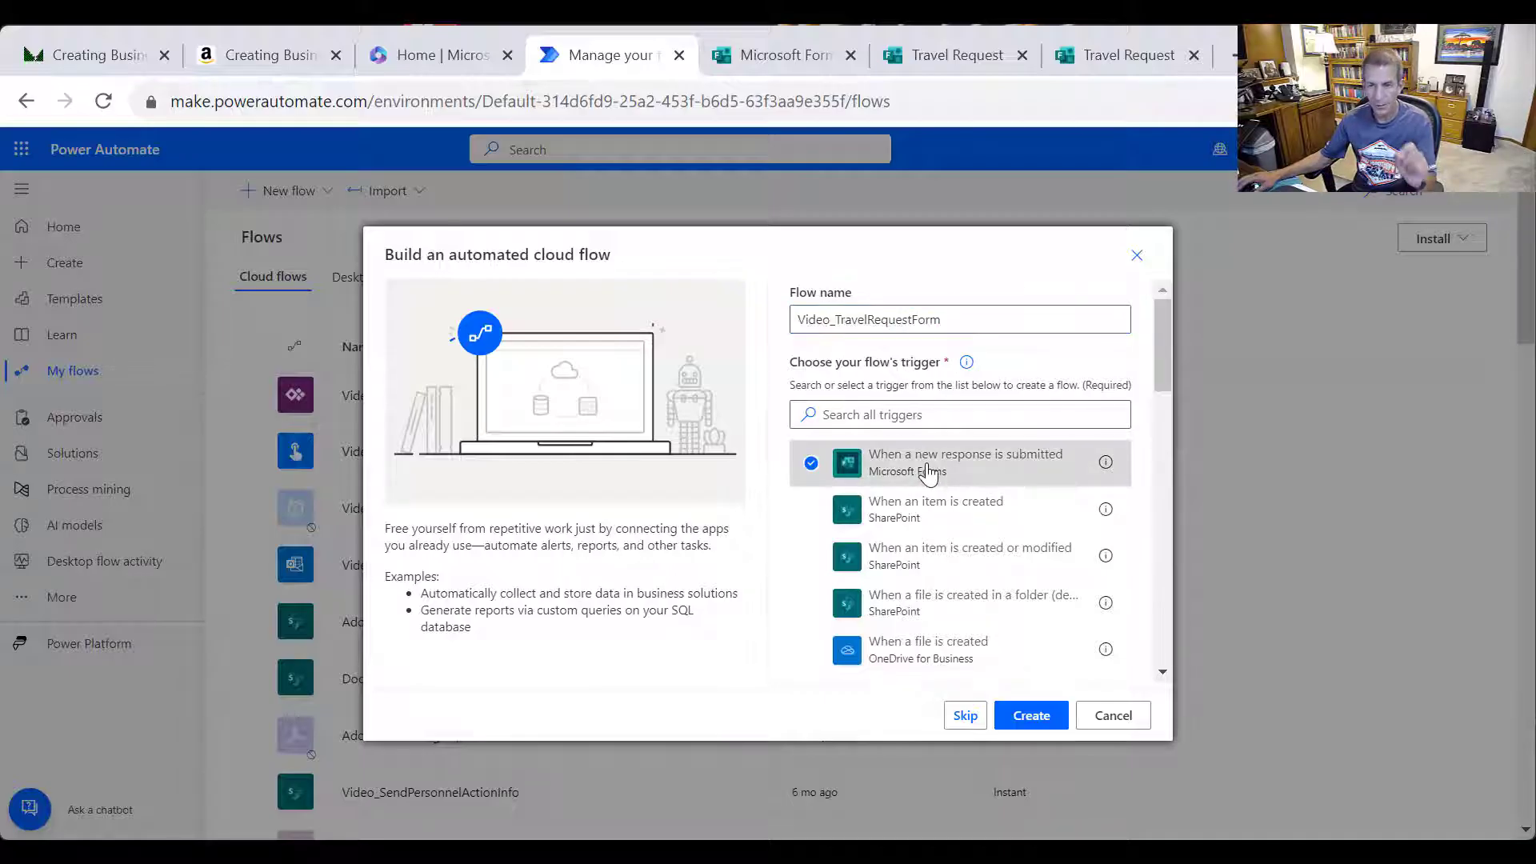
click(1030, 715)
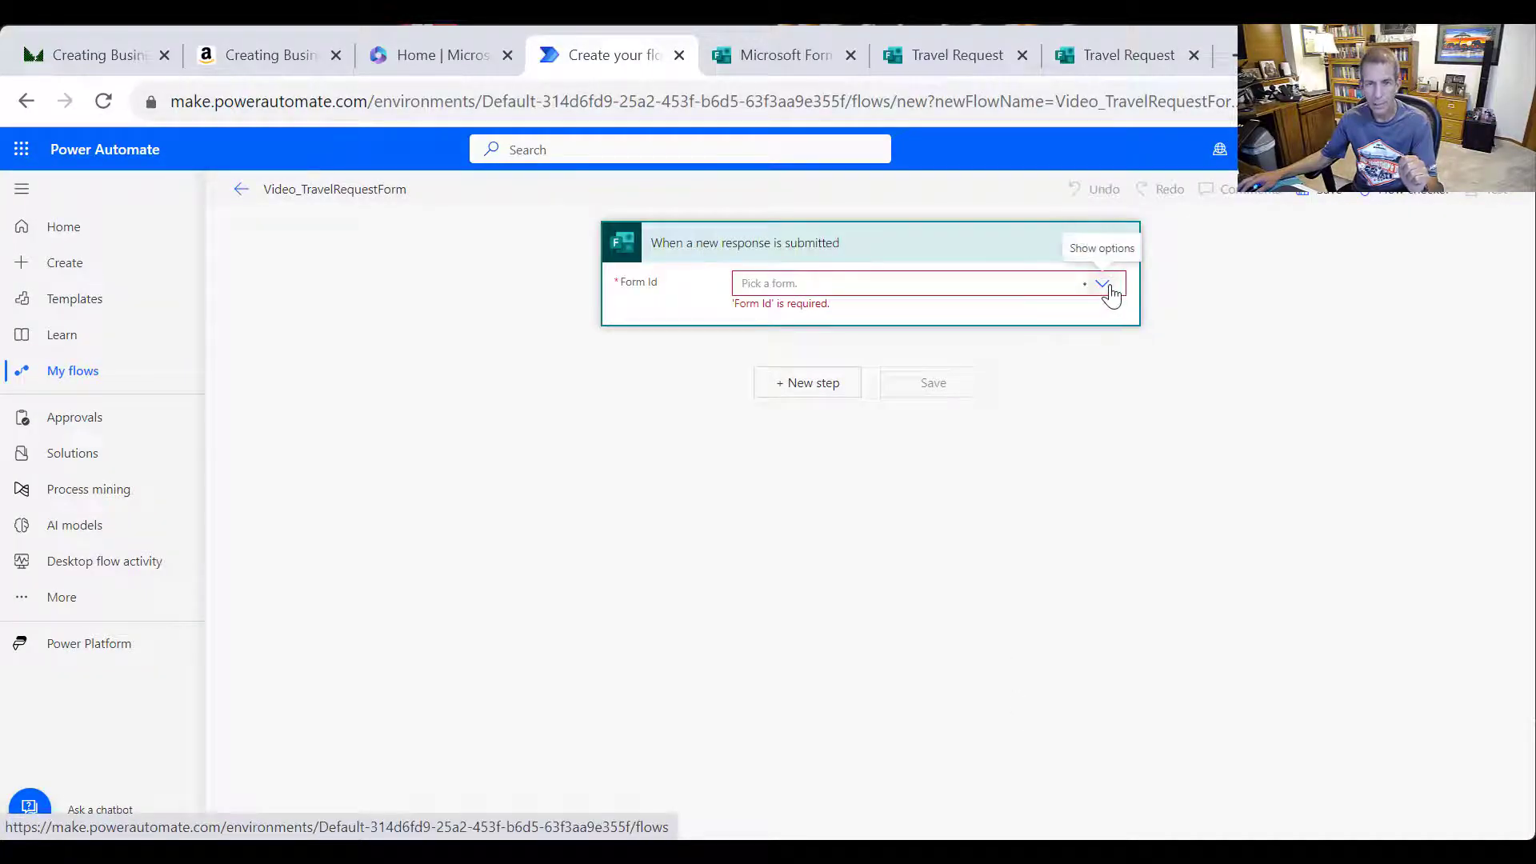
click(1108, 286)
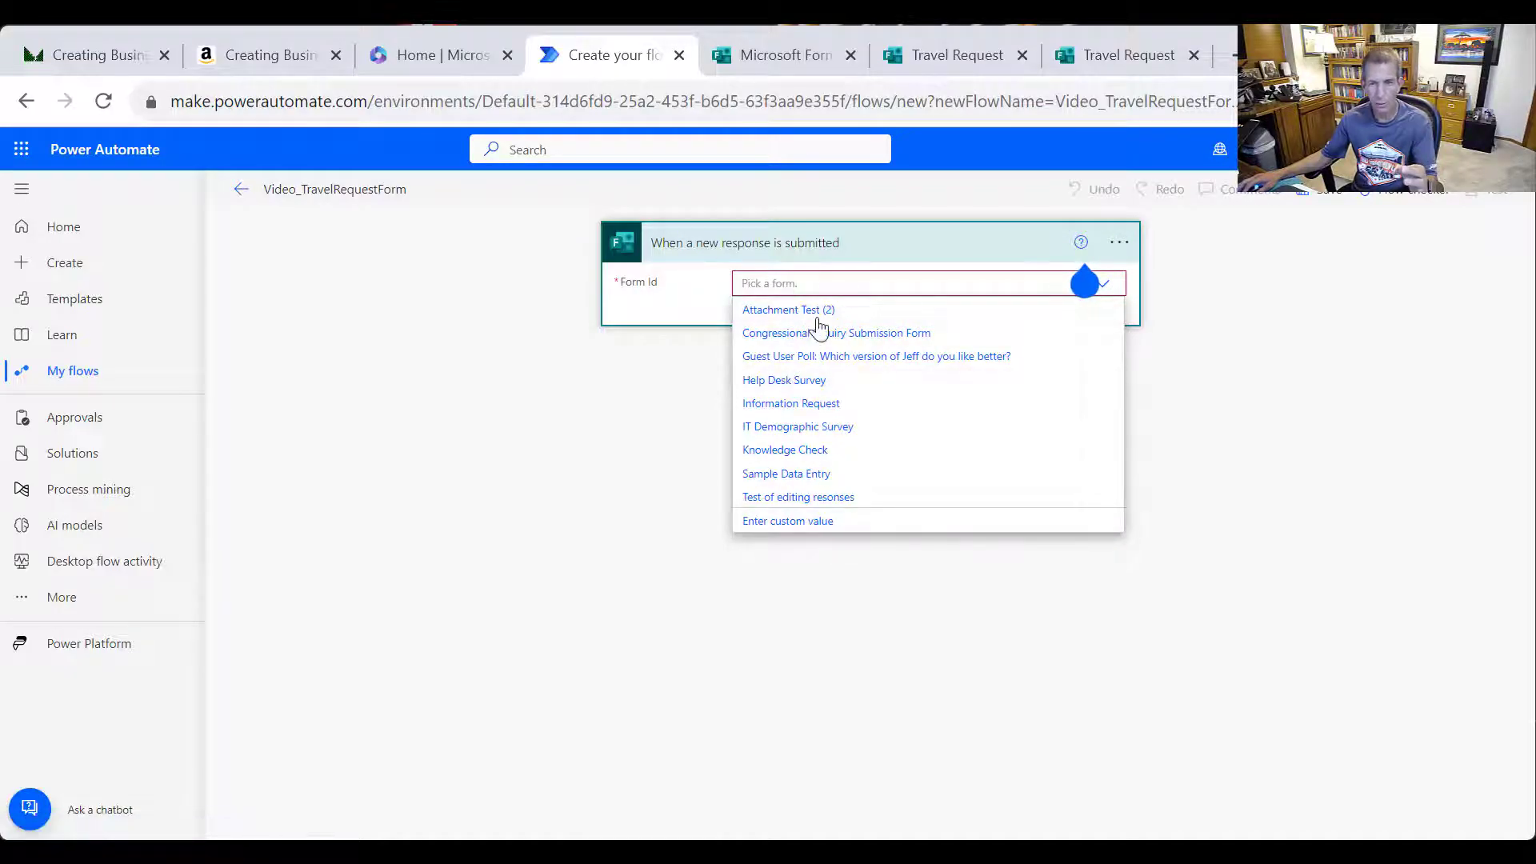
click(788, 528)
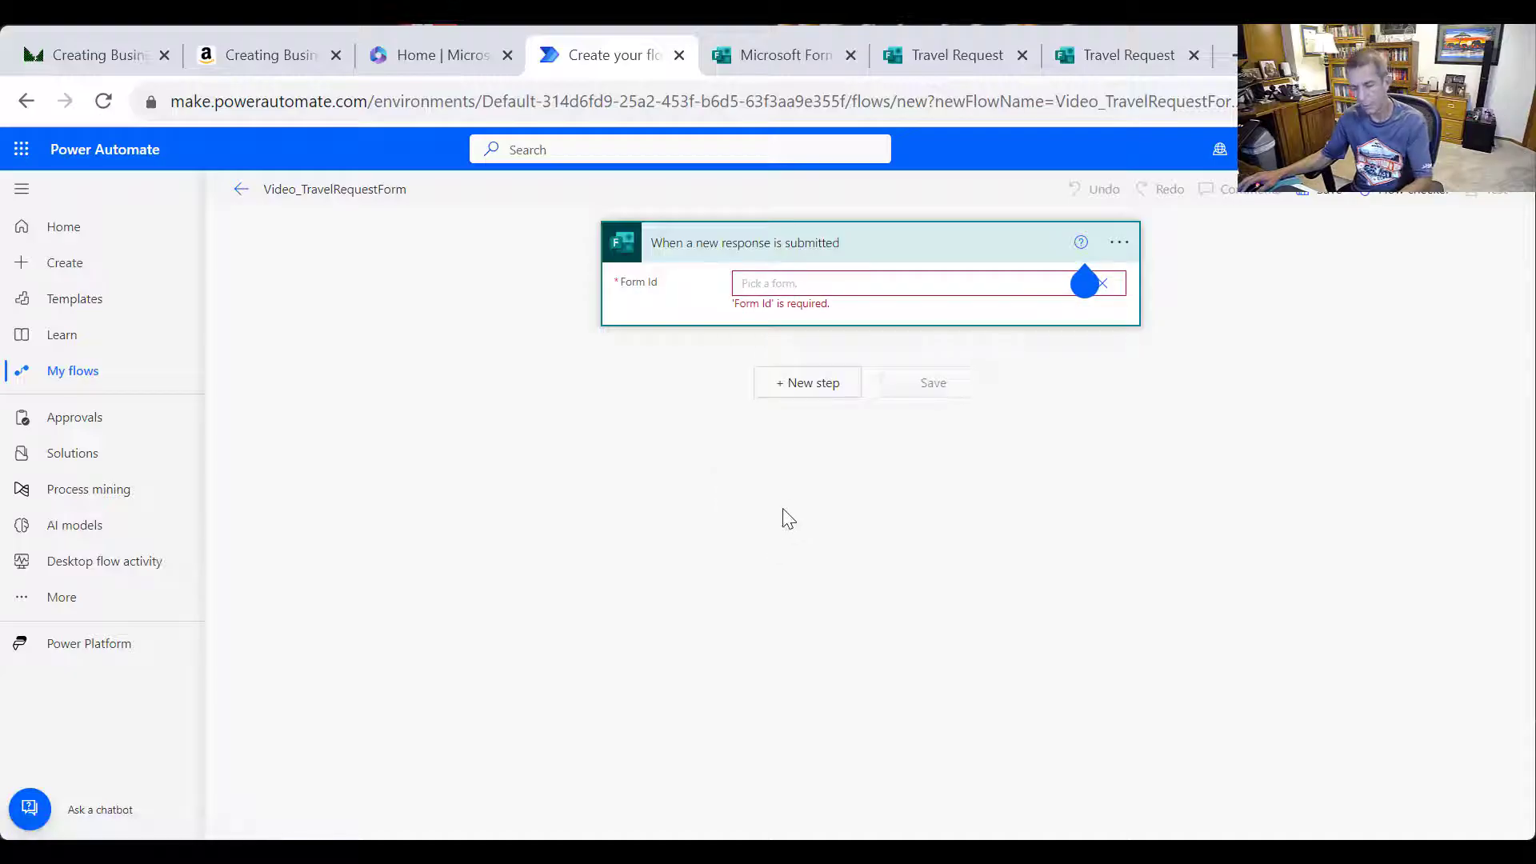
text(2W9NMallP0W21WPzqp41X9oC7VnDrPZBqj-WppDN7yIUOURRWVNHRERJWFIHUzJLUERQUUczWDFLUiQlQCN0PWcu)
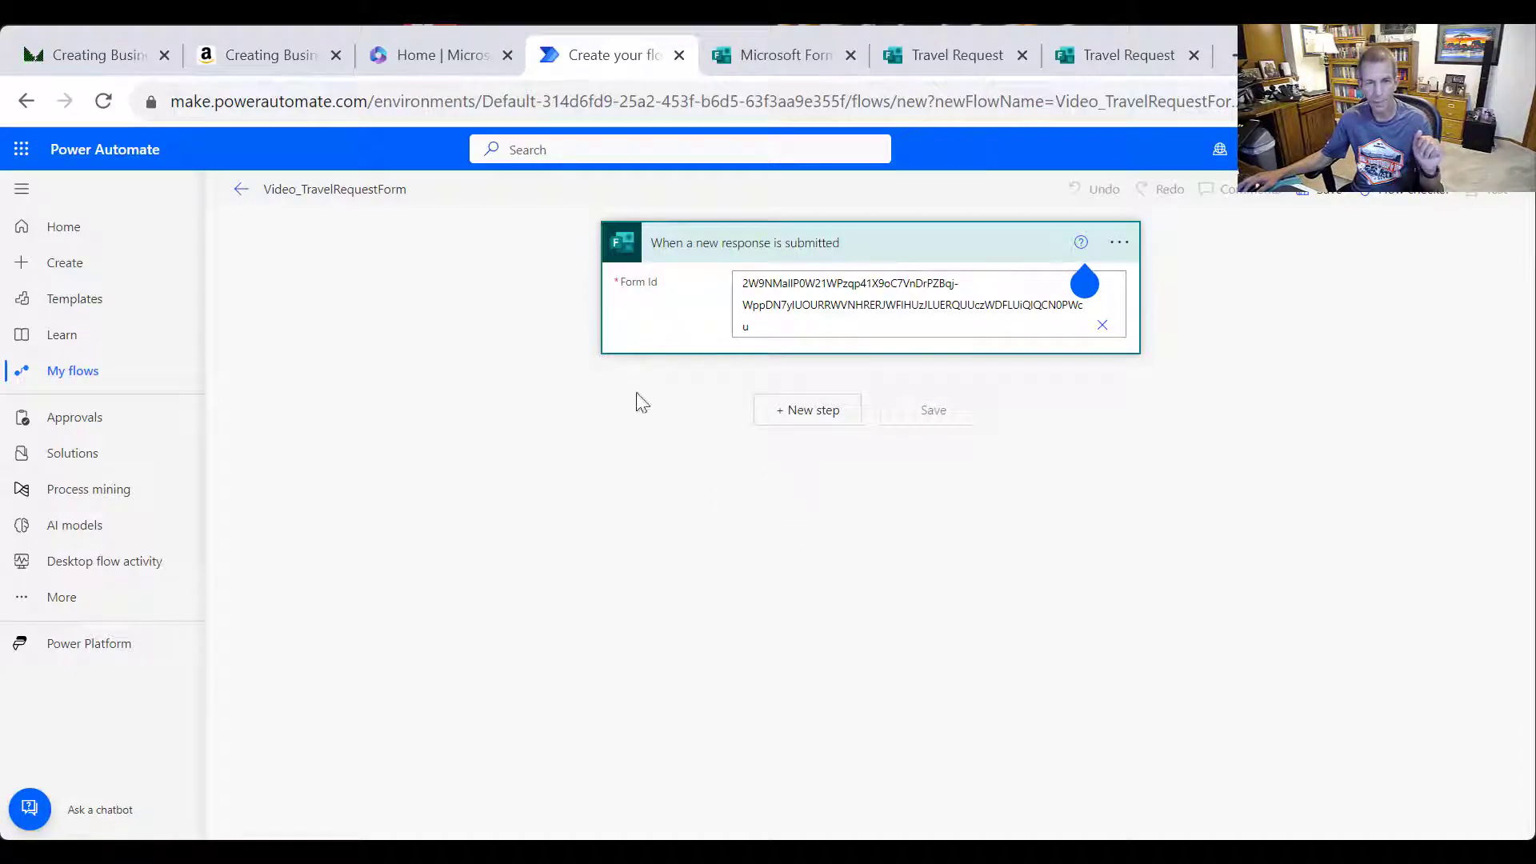
Add a Forms Get response details action after the trigger
click(828, 419)
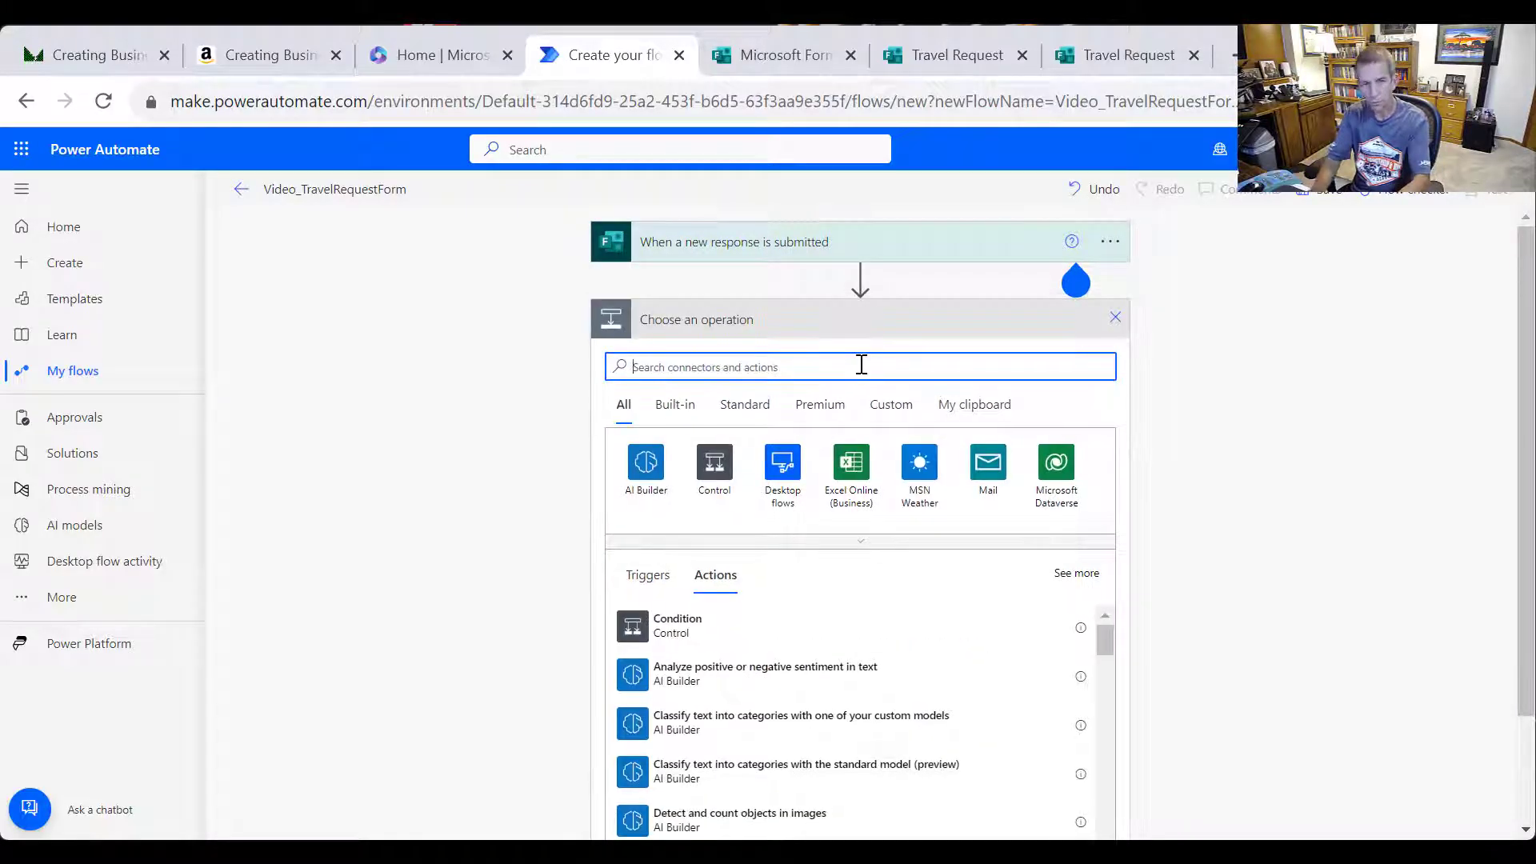
text(Fr)
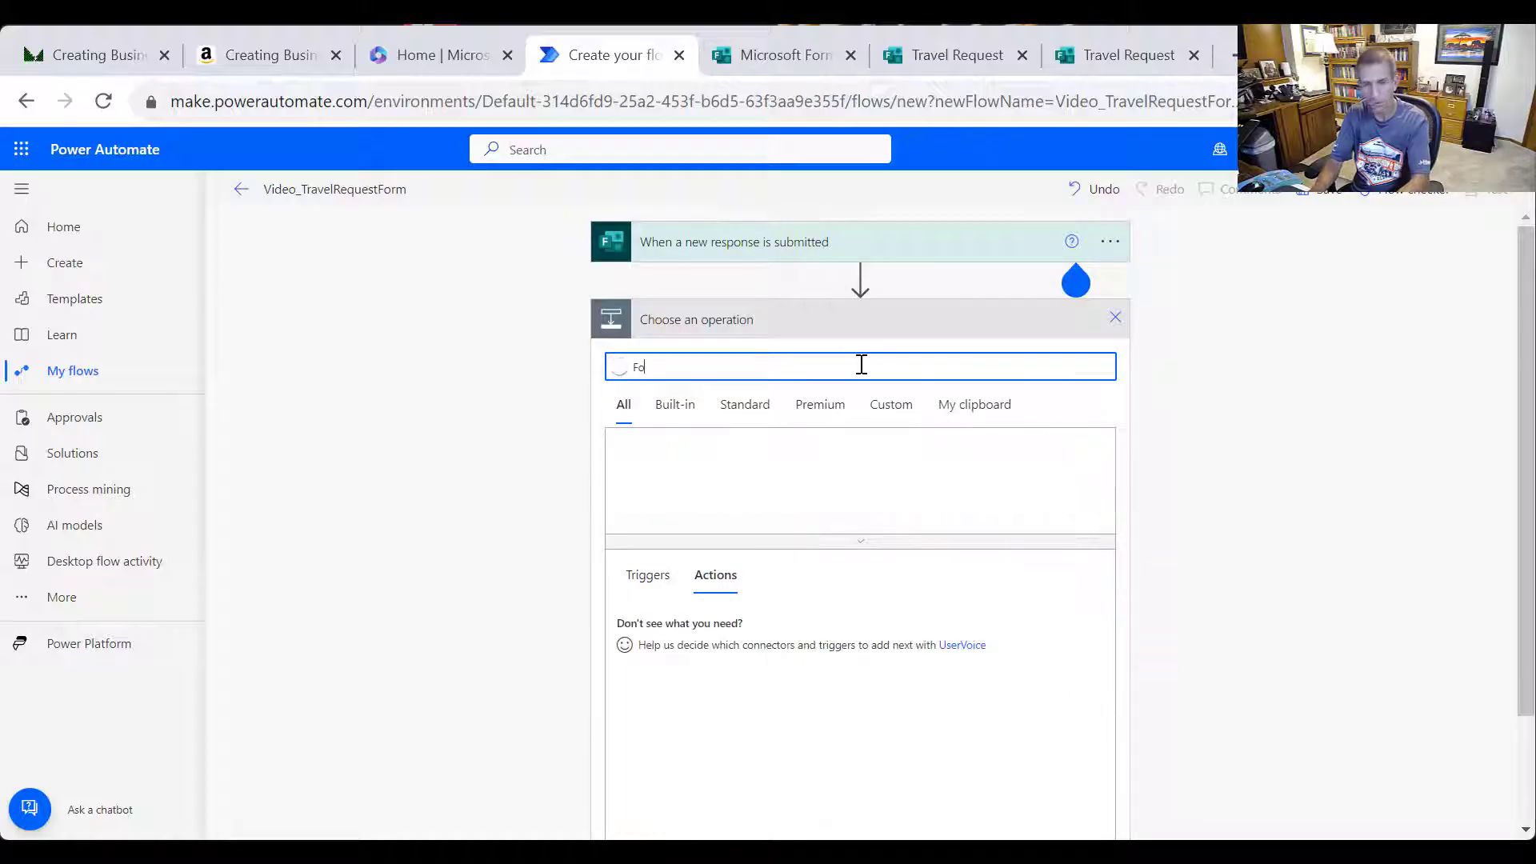
text(rm)
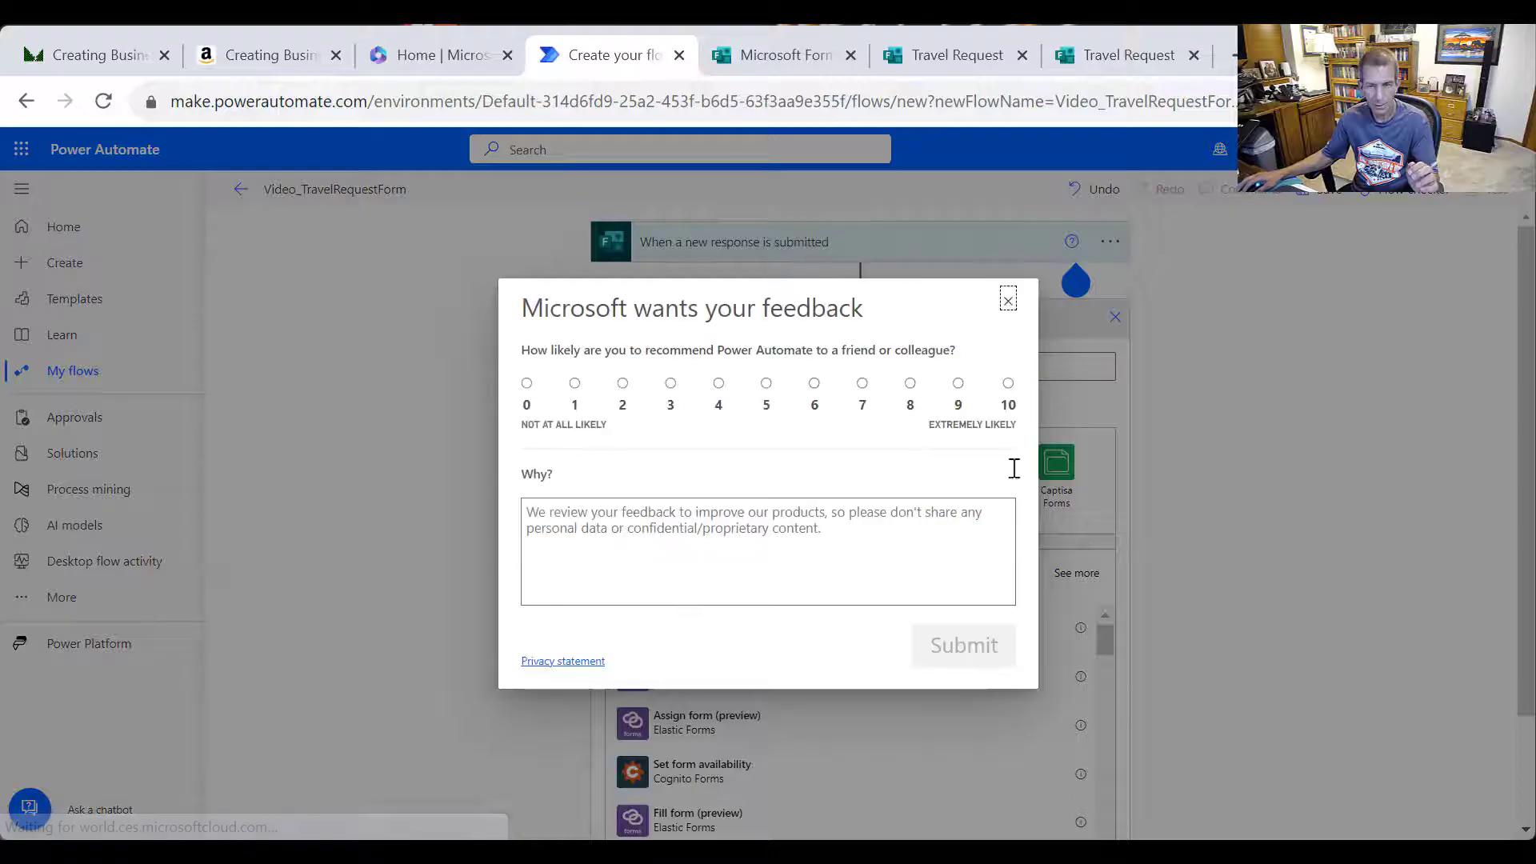
click(1005, 300)
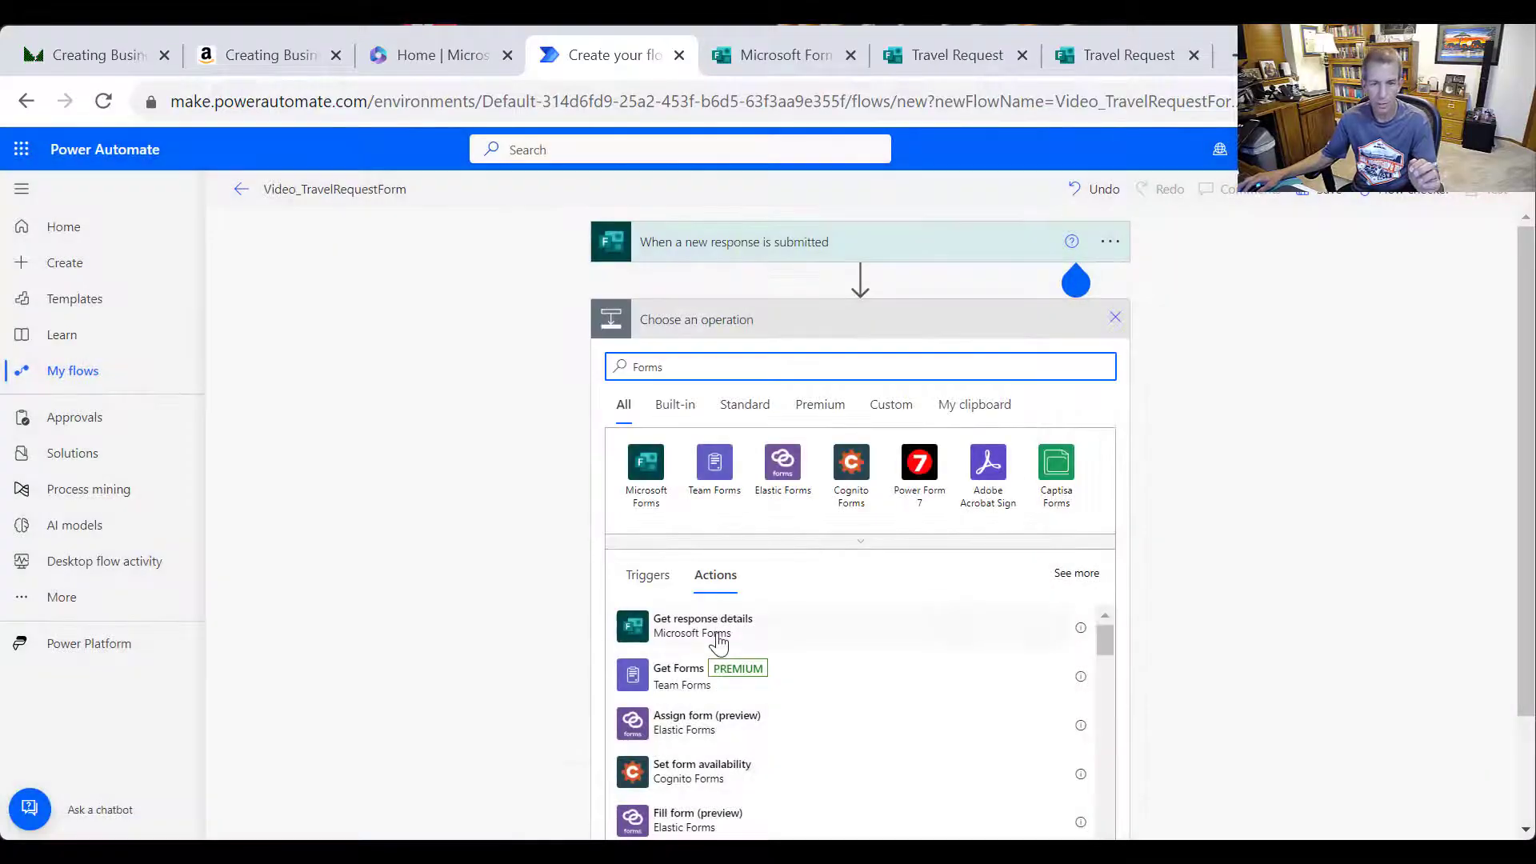
click(718, 636)
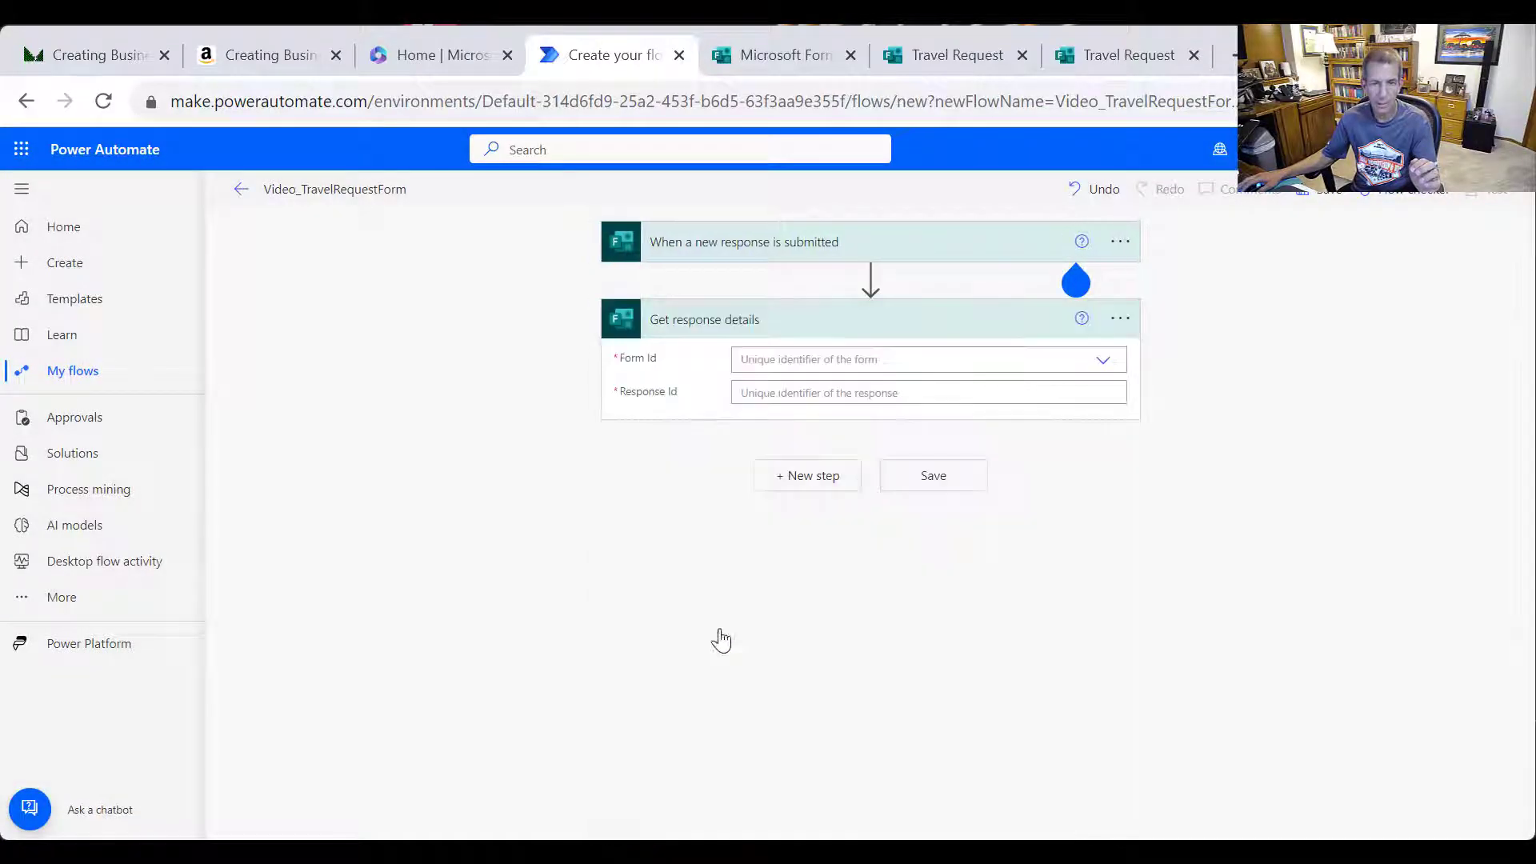
Set Get response details to the pasted custom form ID and the trigger's Response Id
click(1013, 359)
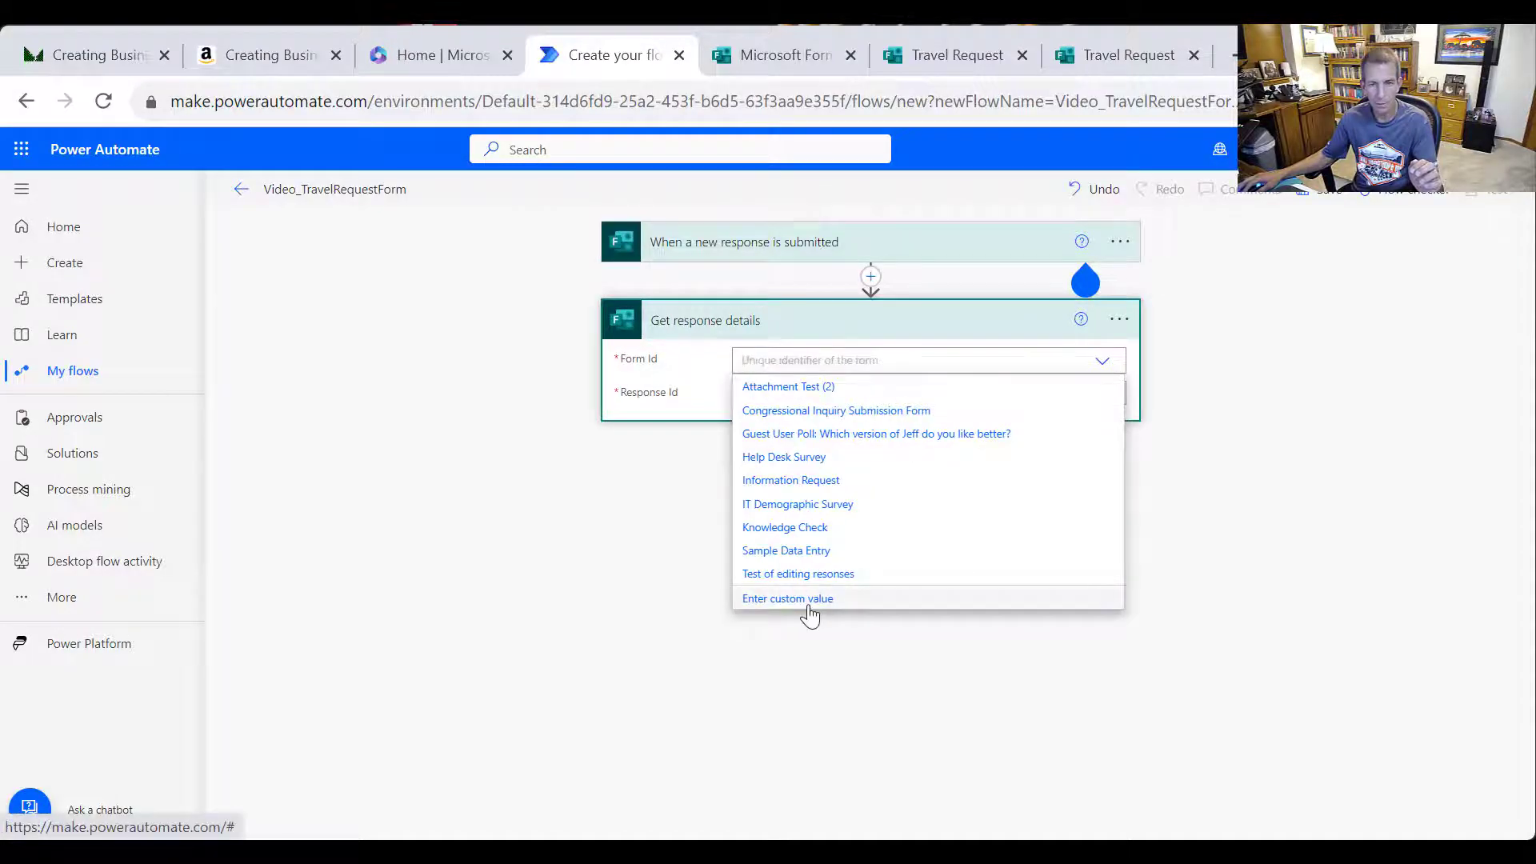
click(808, 602)
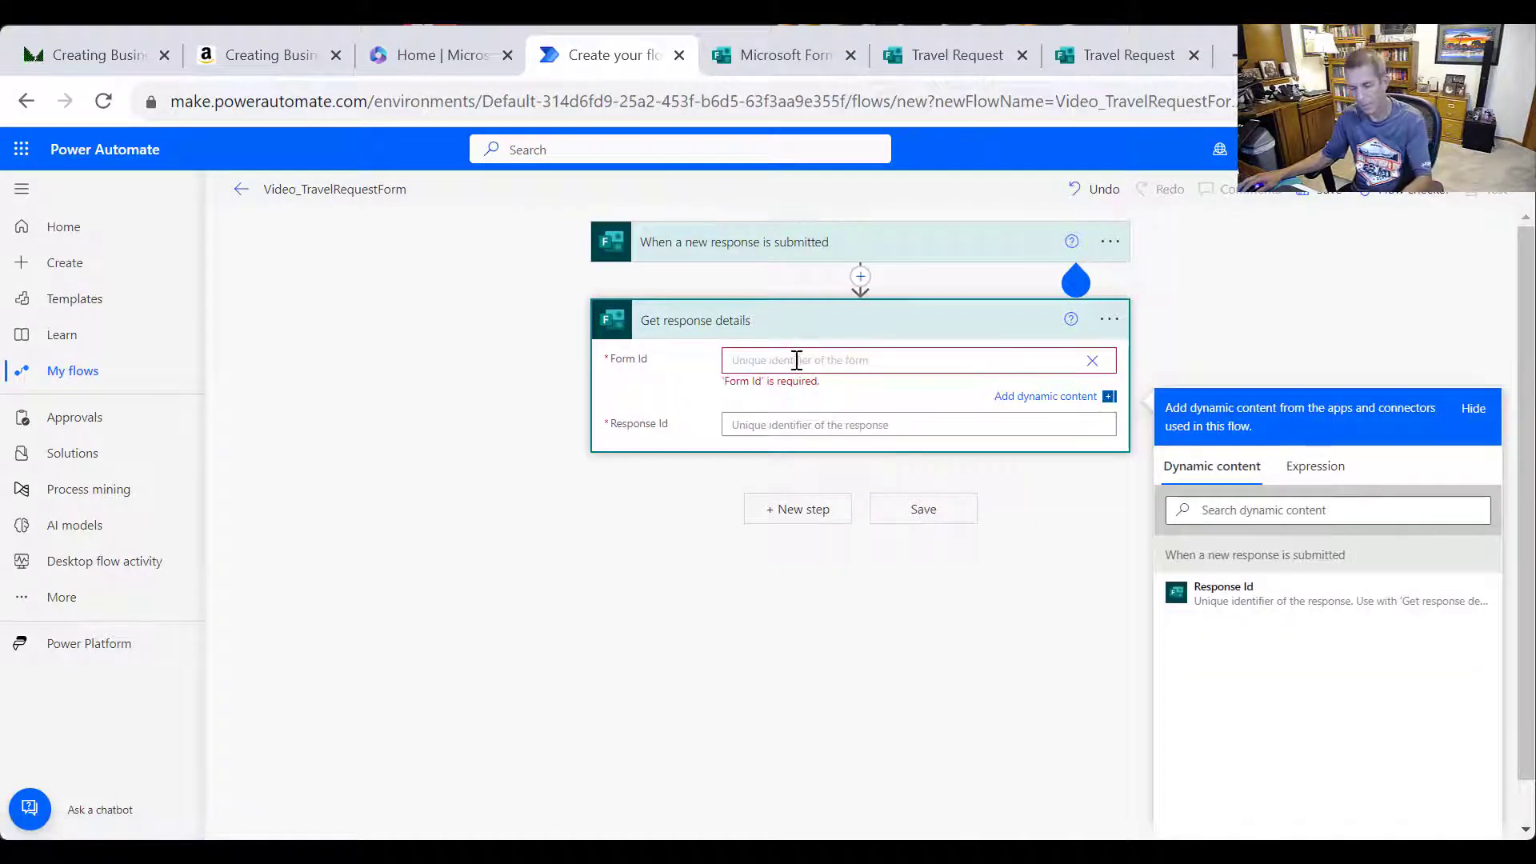
text(2W9NMalIFTW21WPzqp41X9oC7VnDrPZBqj-WppDN7yIUOURRWVNHRERJWFIHUzJLUERQUUczWDFLUiQlQCN0PWcu)
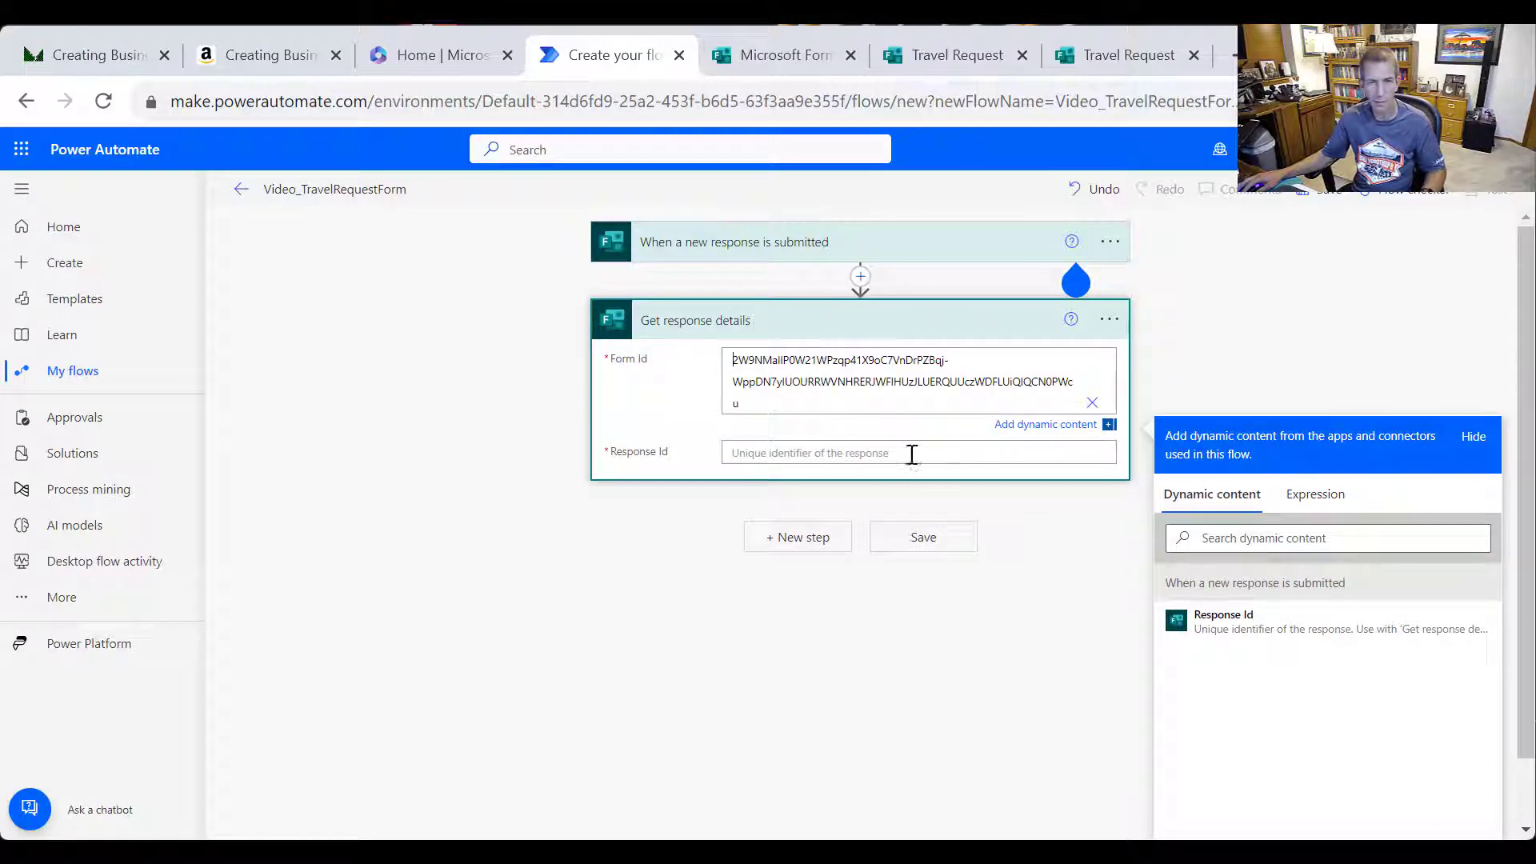
click(868, 453)
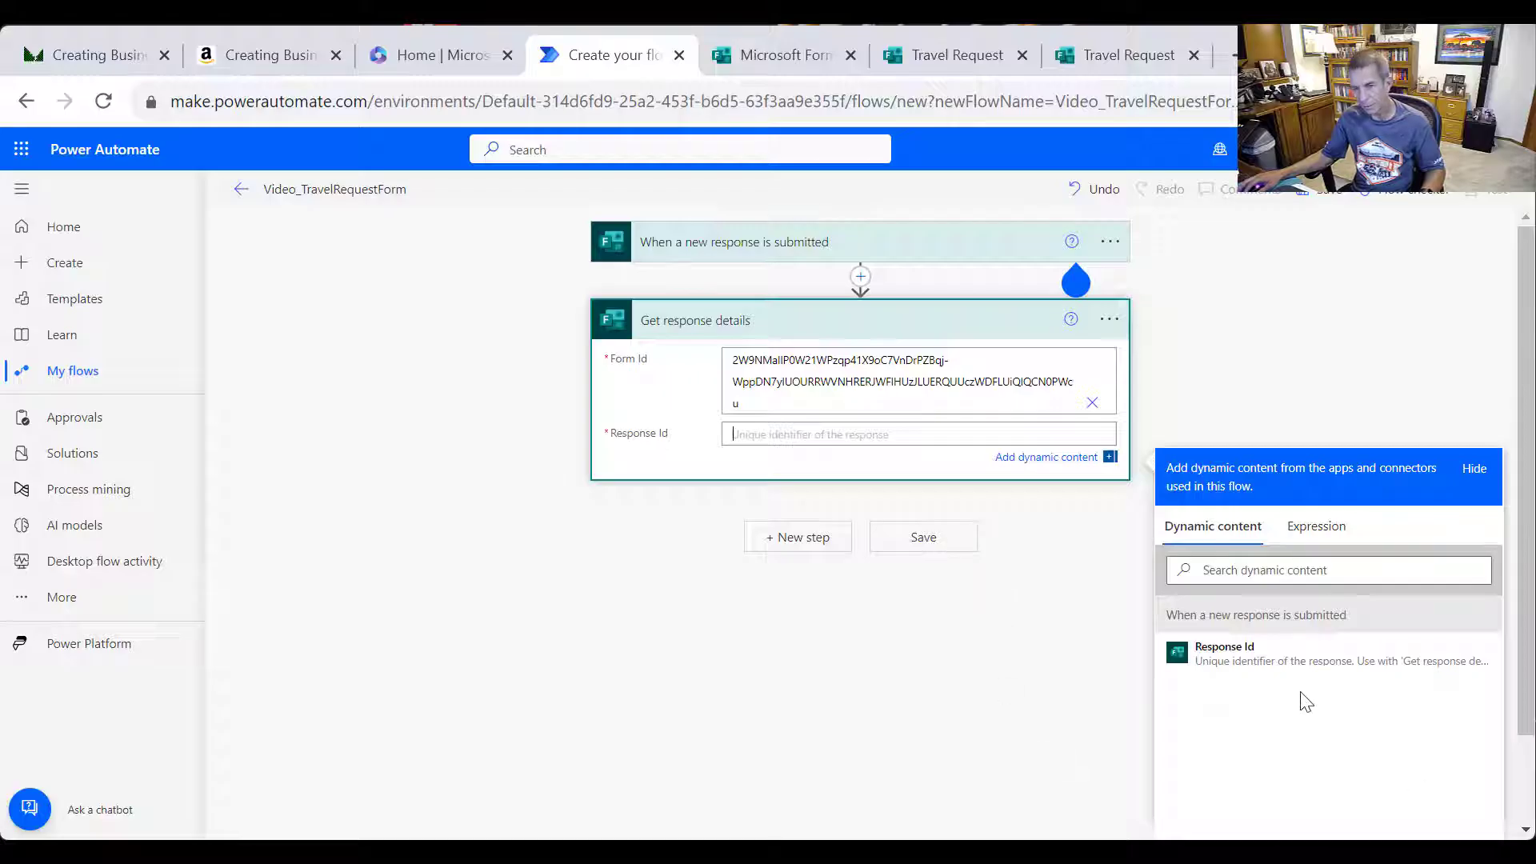
click(1262, 672)
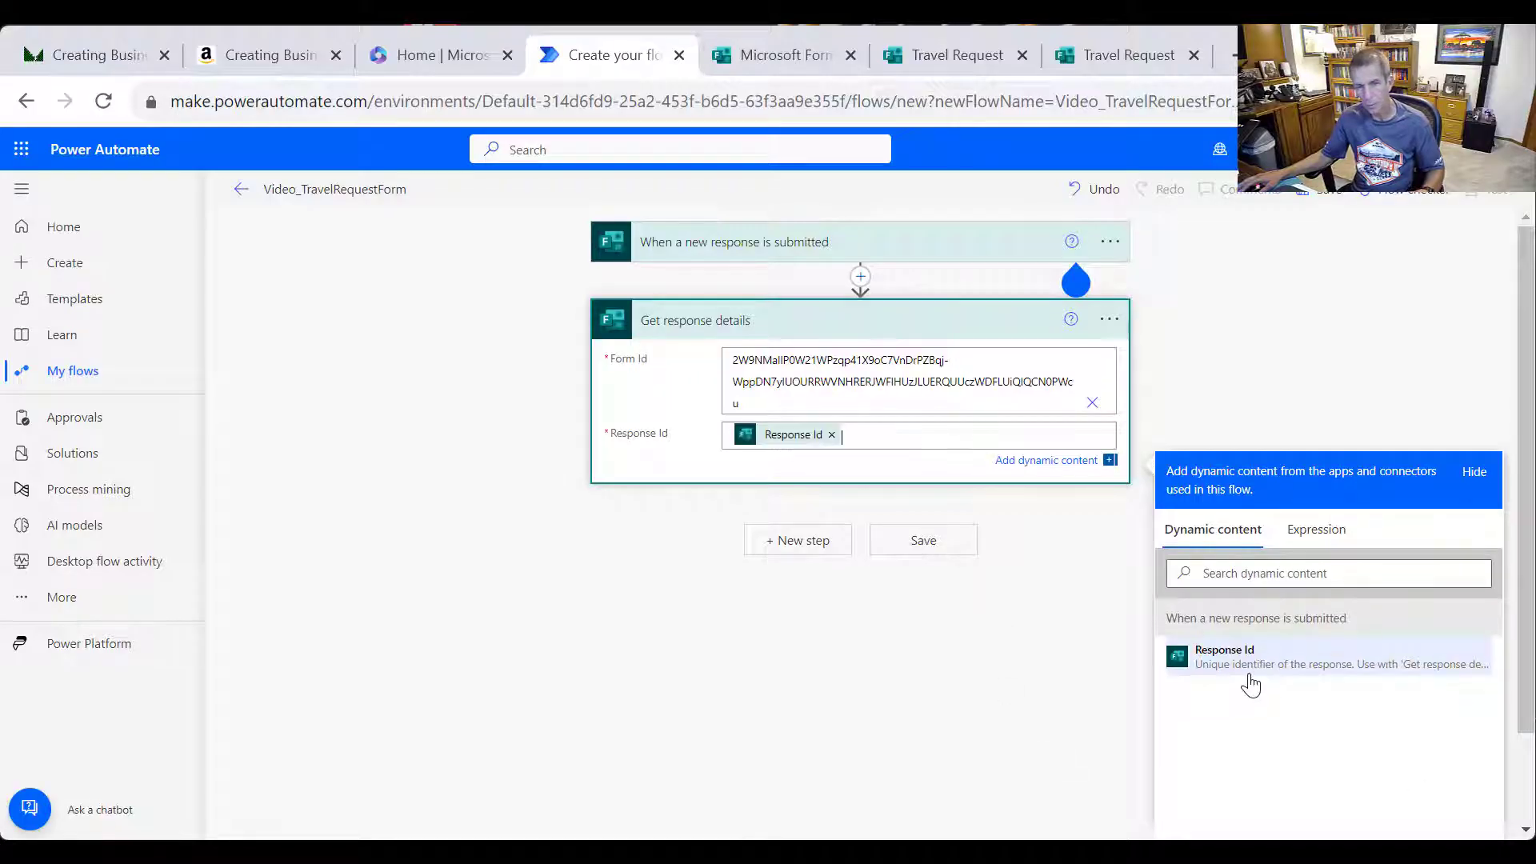
click(878, 682)
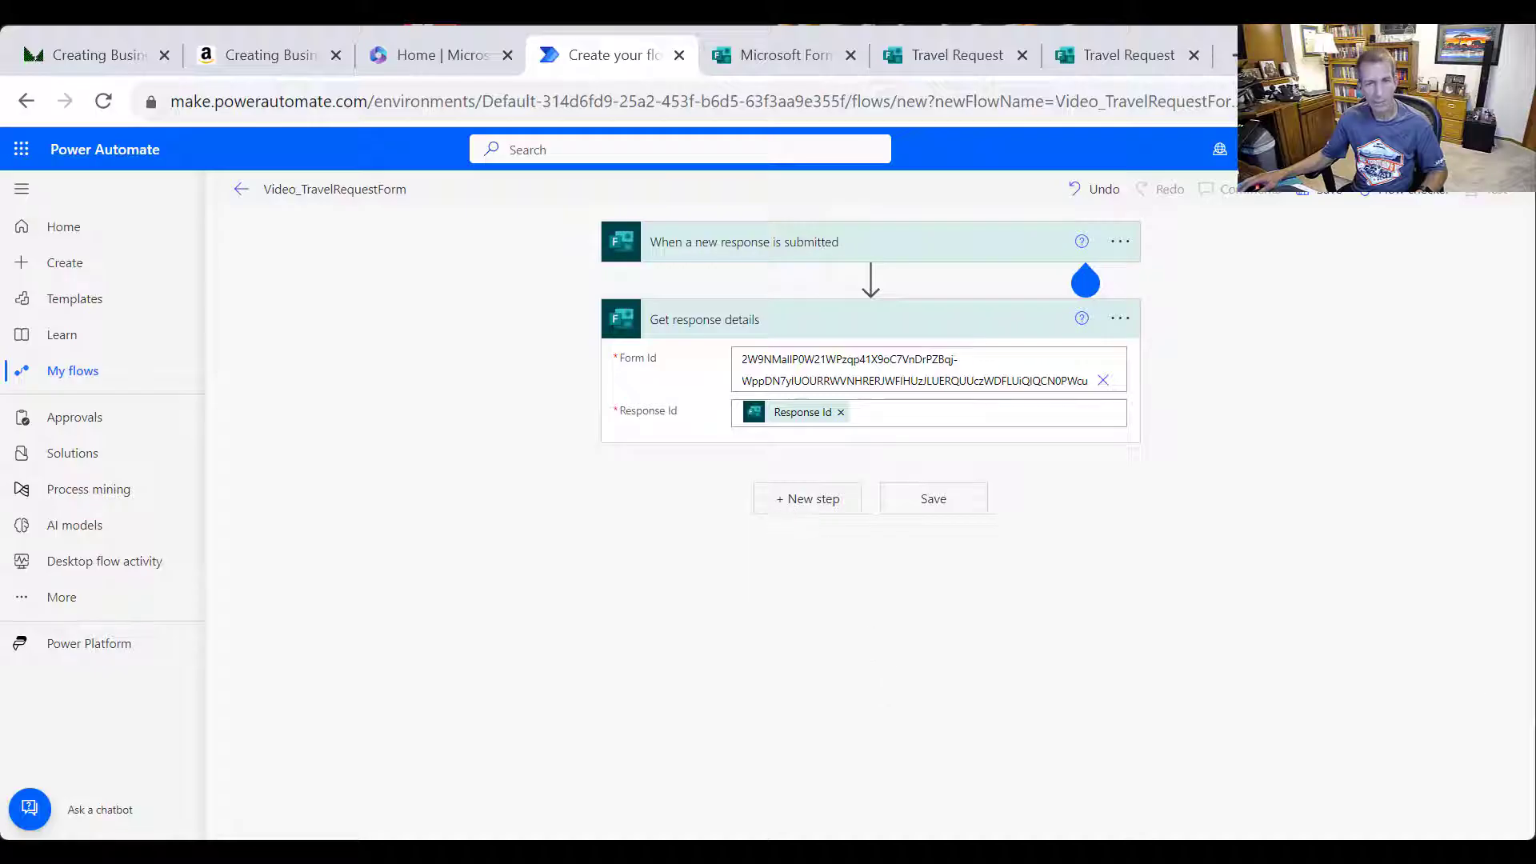
click(788, 503)
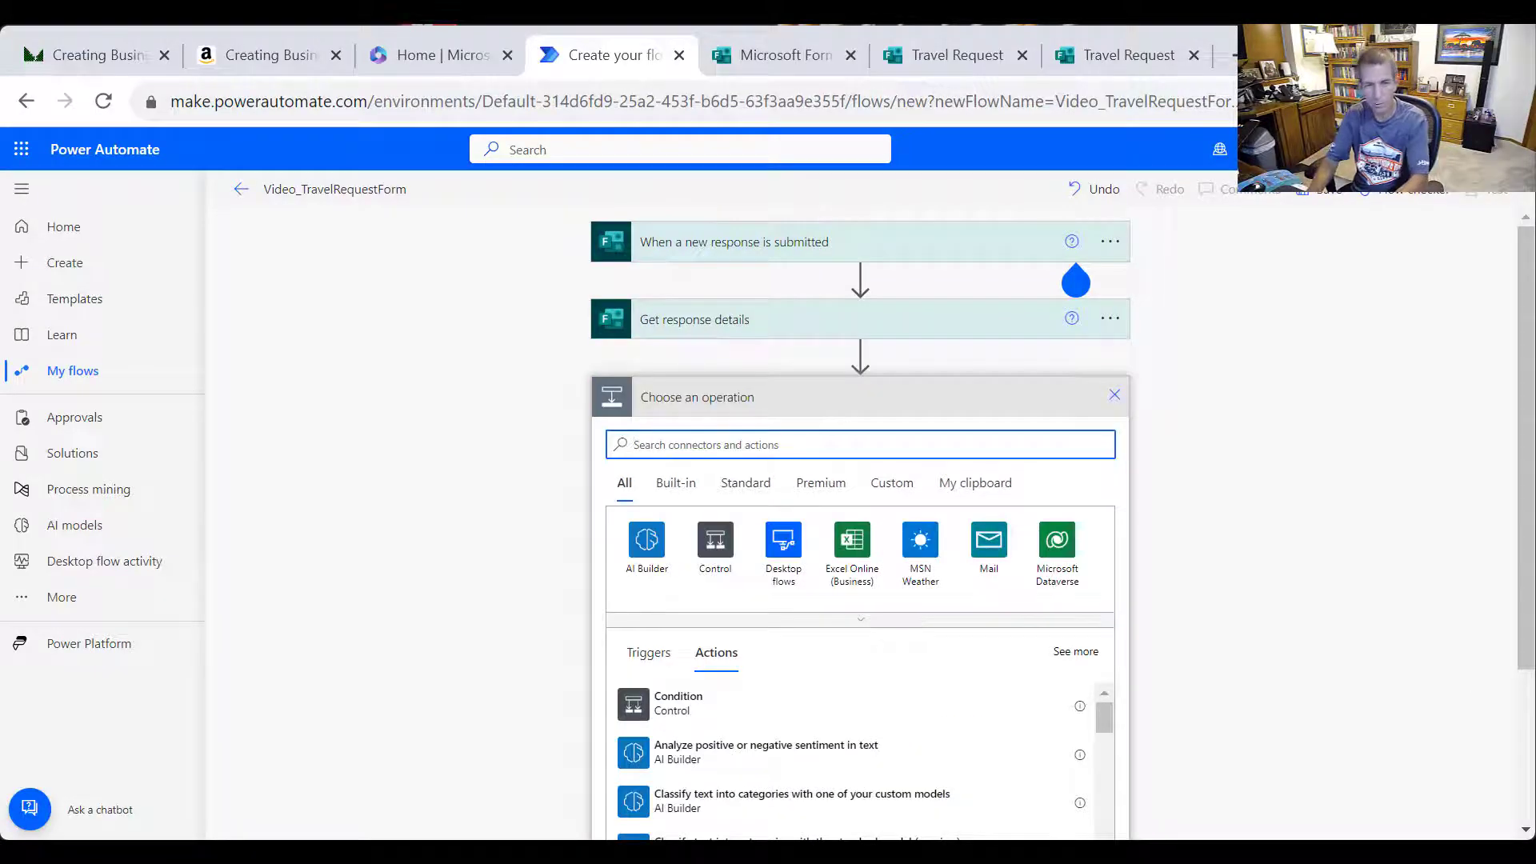
Search 'Outlook 365' and add the Office 365 Outlook Send an email (V2) action
text(Office 36)
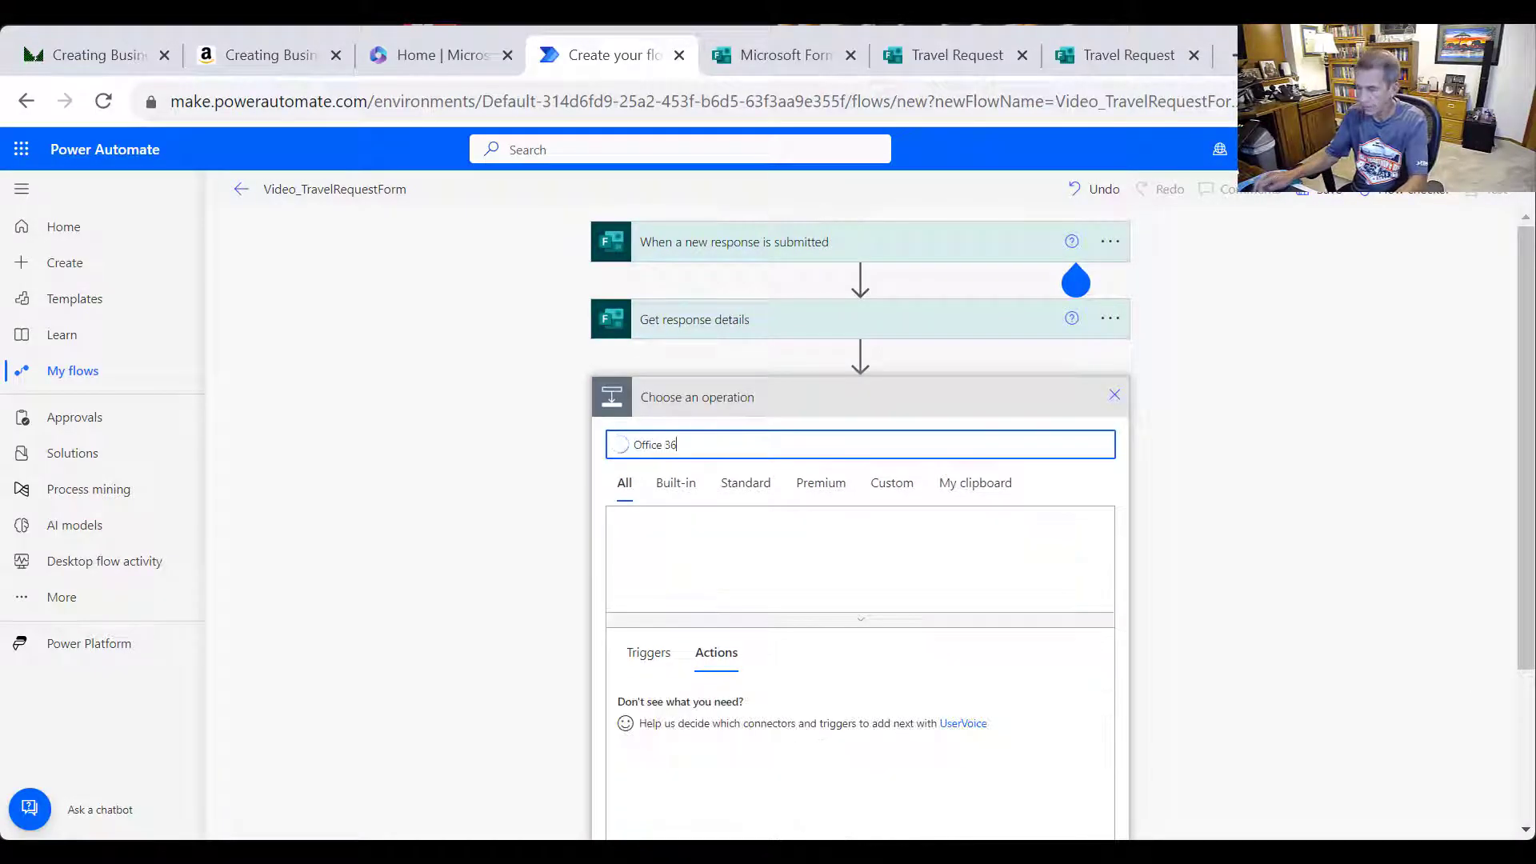
key(BackSpace)
key(BackSpace)
key(BackSpace)
key(BackSpace)
key(BackSpace)
key(BackSpace)
key(BackSpace)
key(BackSpace)
key(BackSpace)
text(Outlook 365)
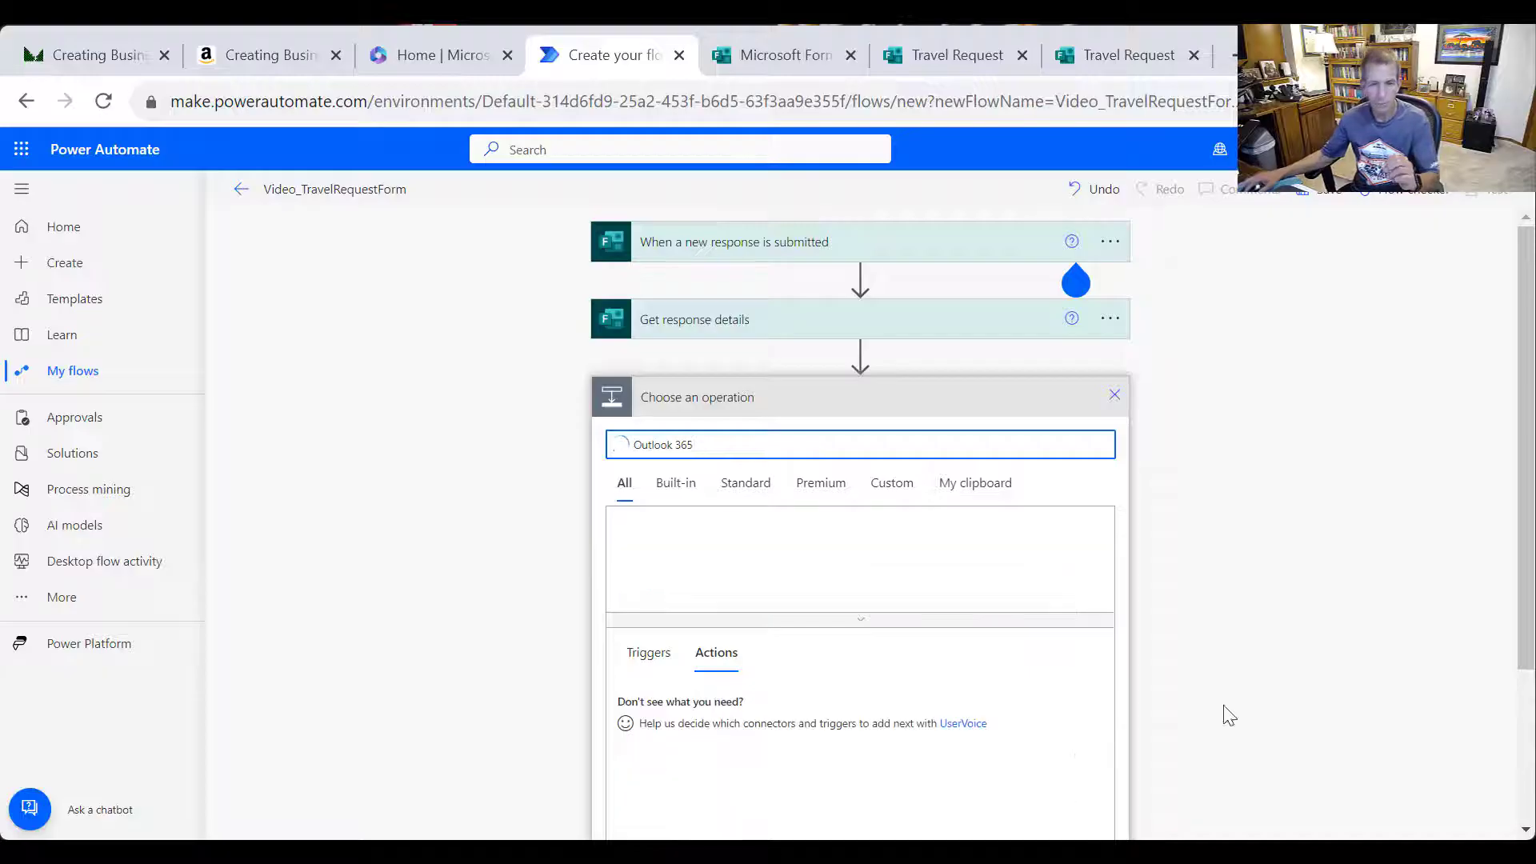
click(634, 537)
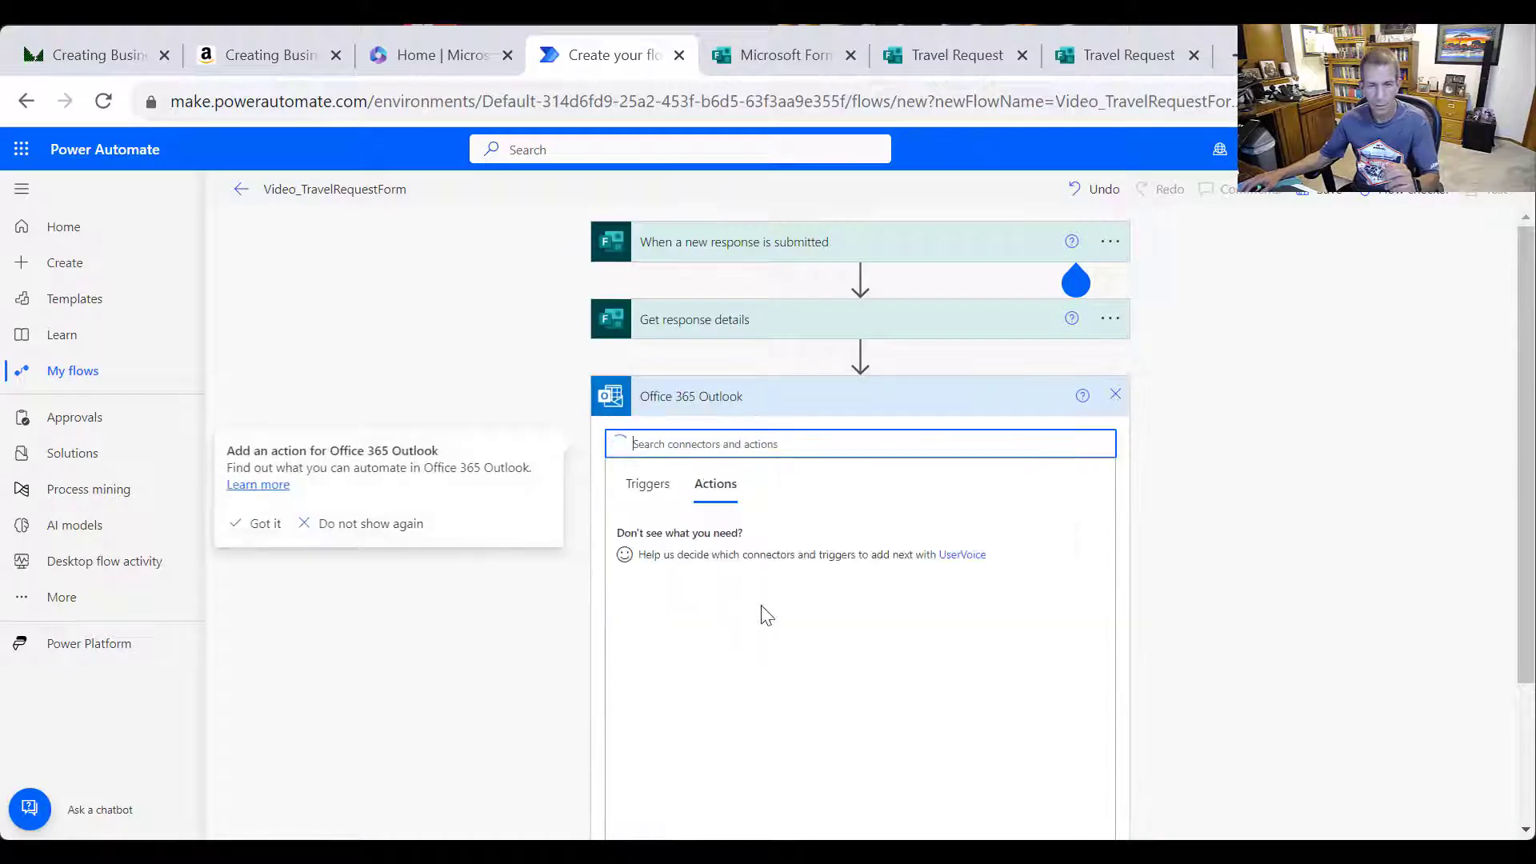
scroll(880, 652, down, 3)
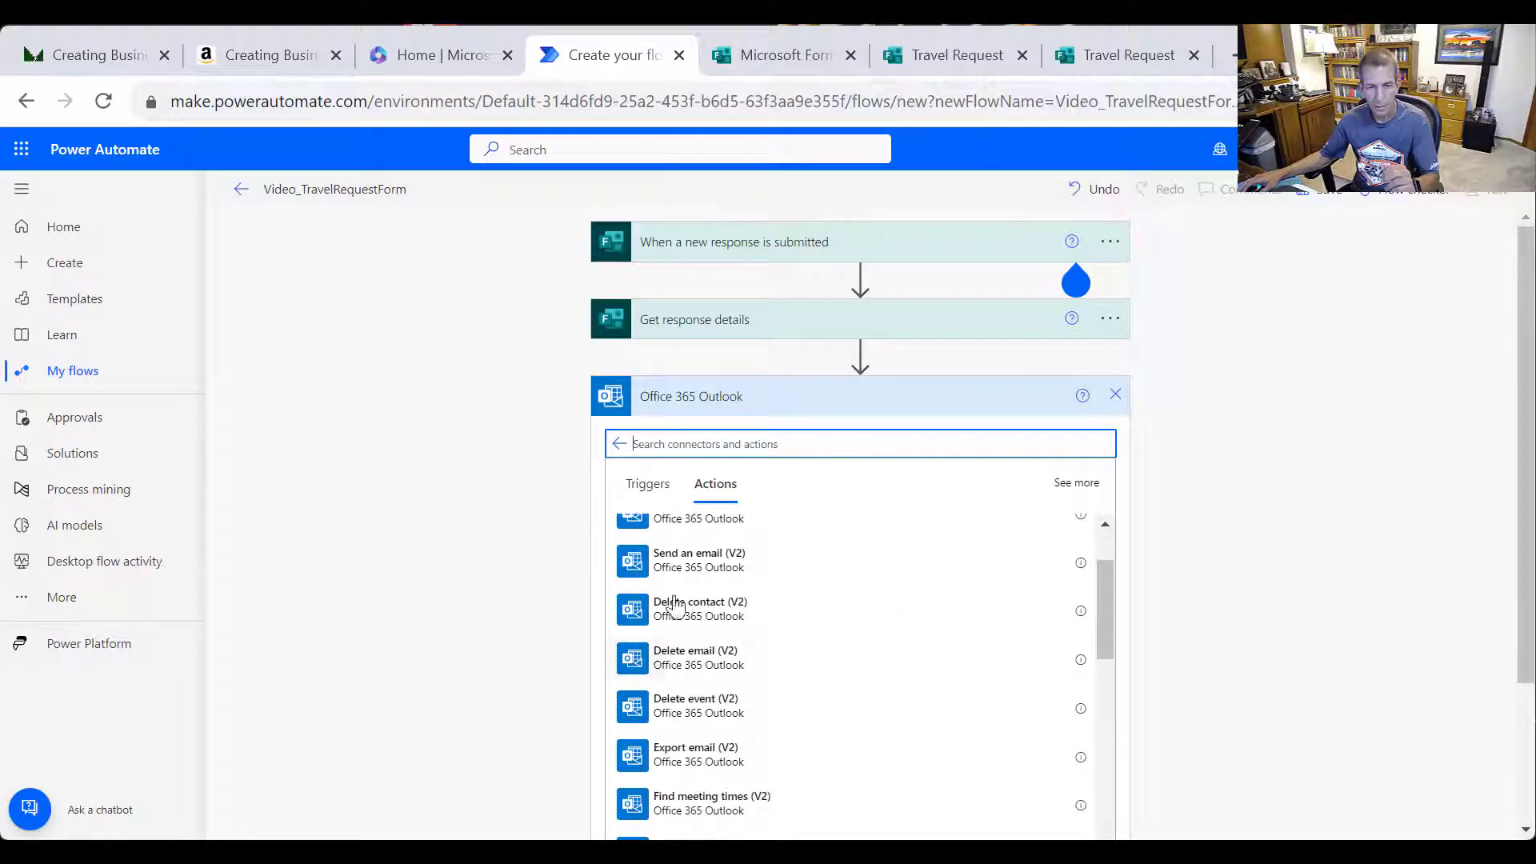
click(699, 564)
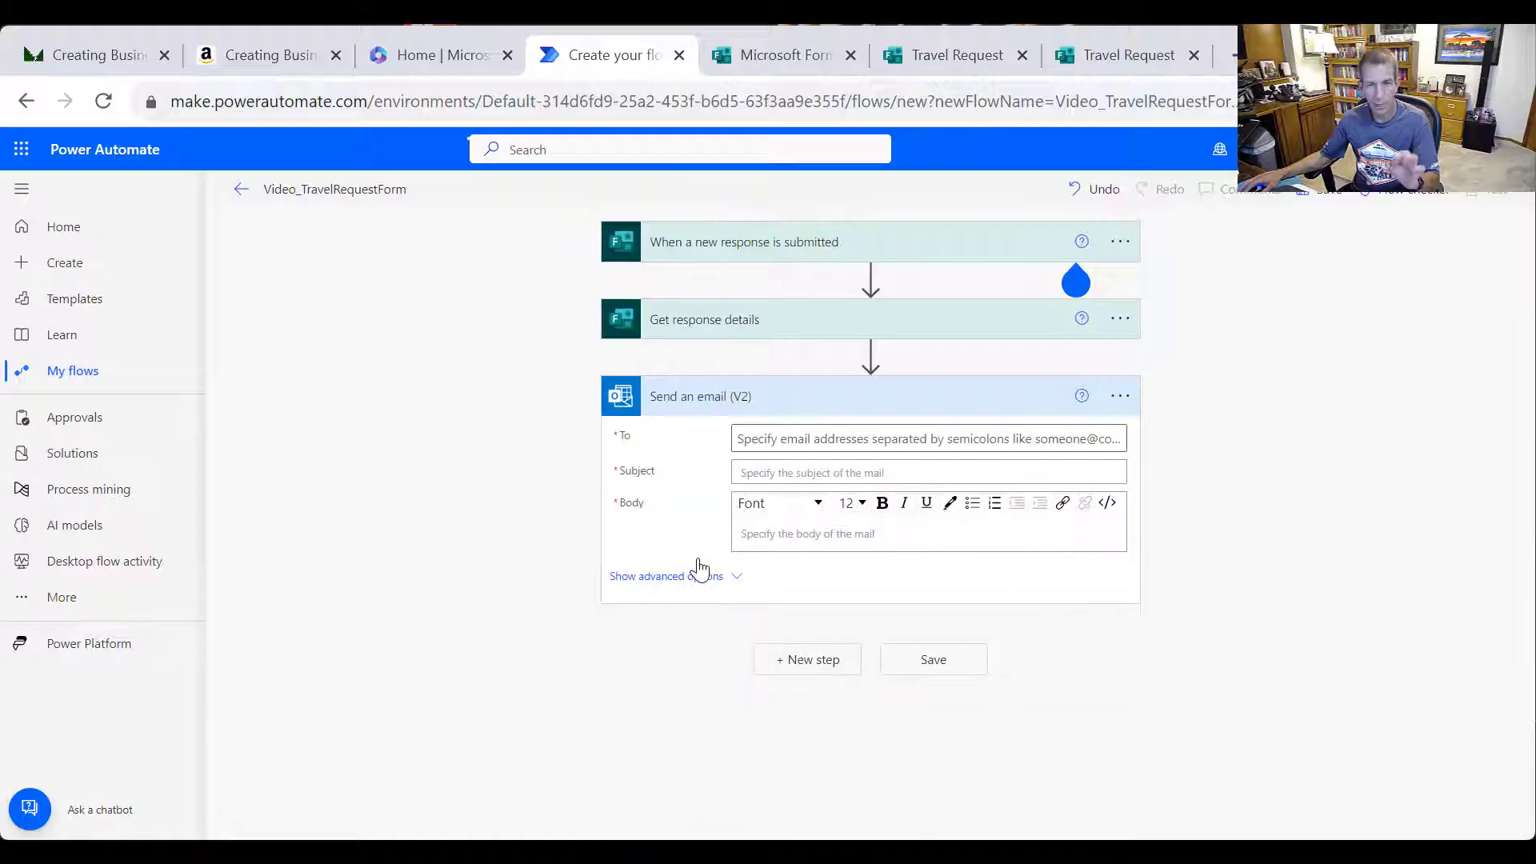
click(872, 438)
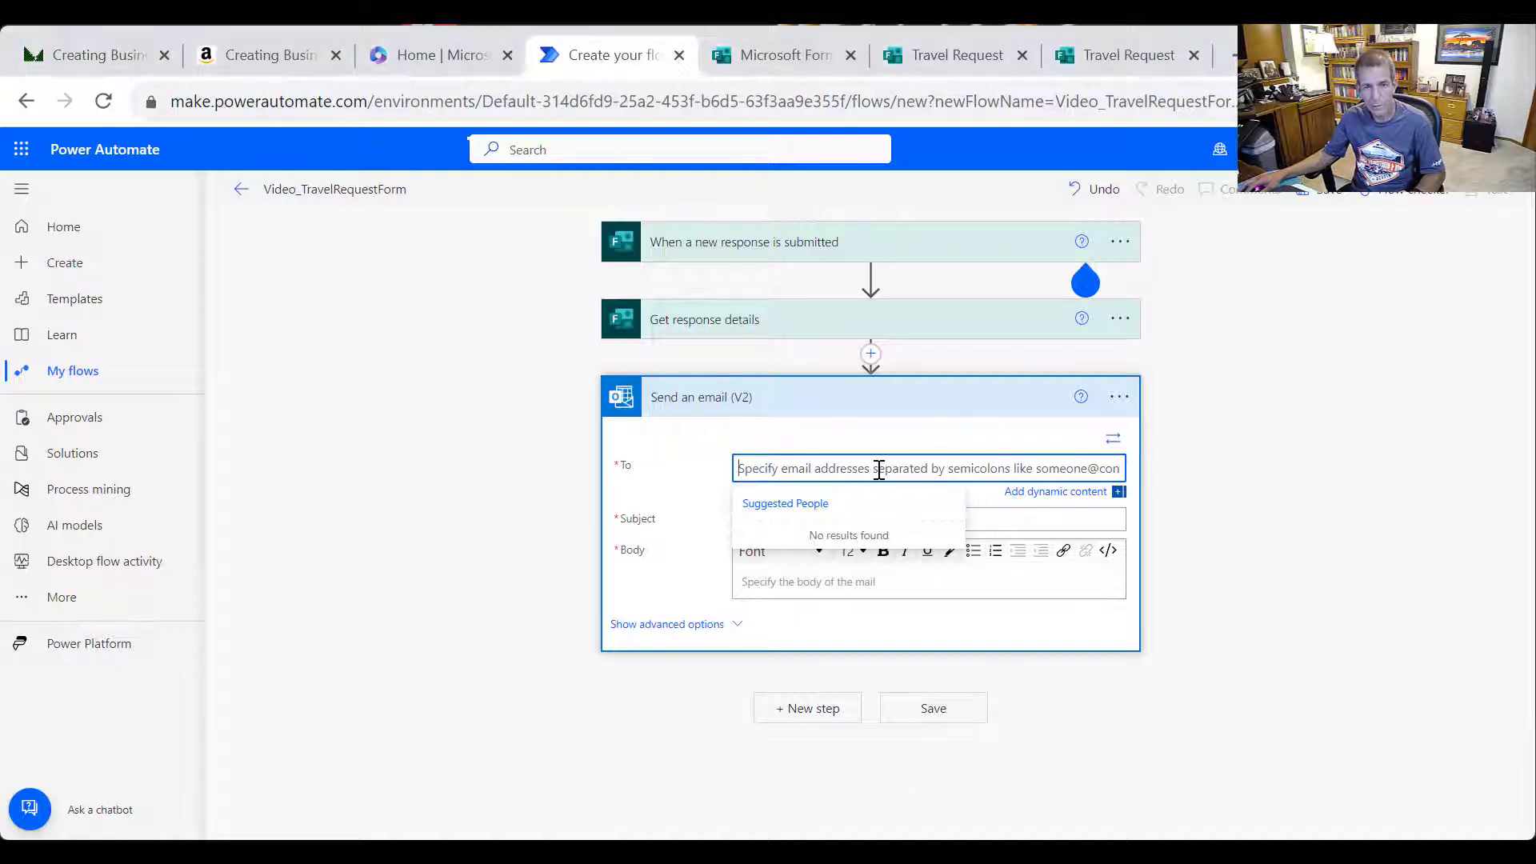
Send the email to Supervisor Email with subject 'Travel Request for' plus Responders' Email
click(1056, 492)
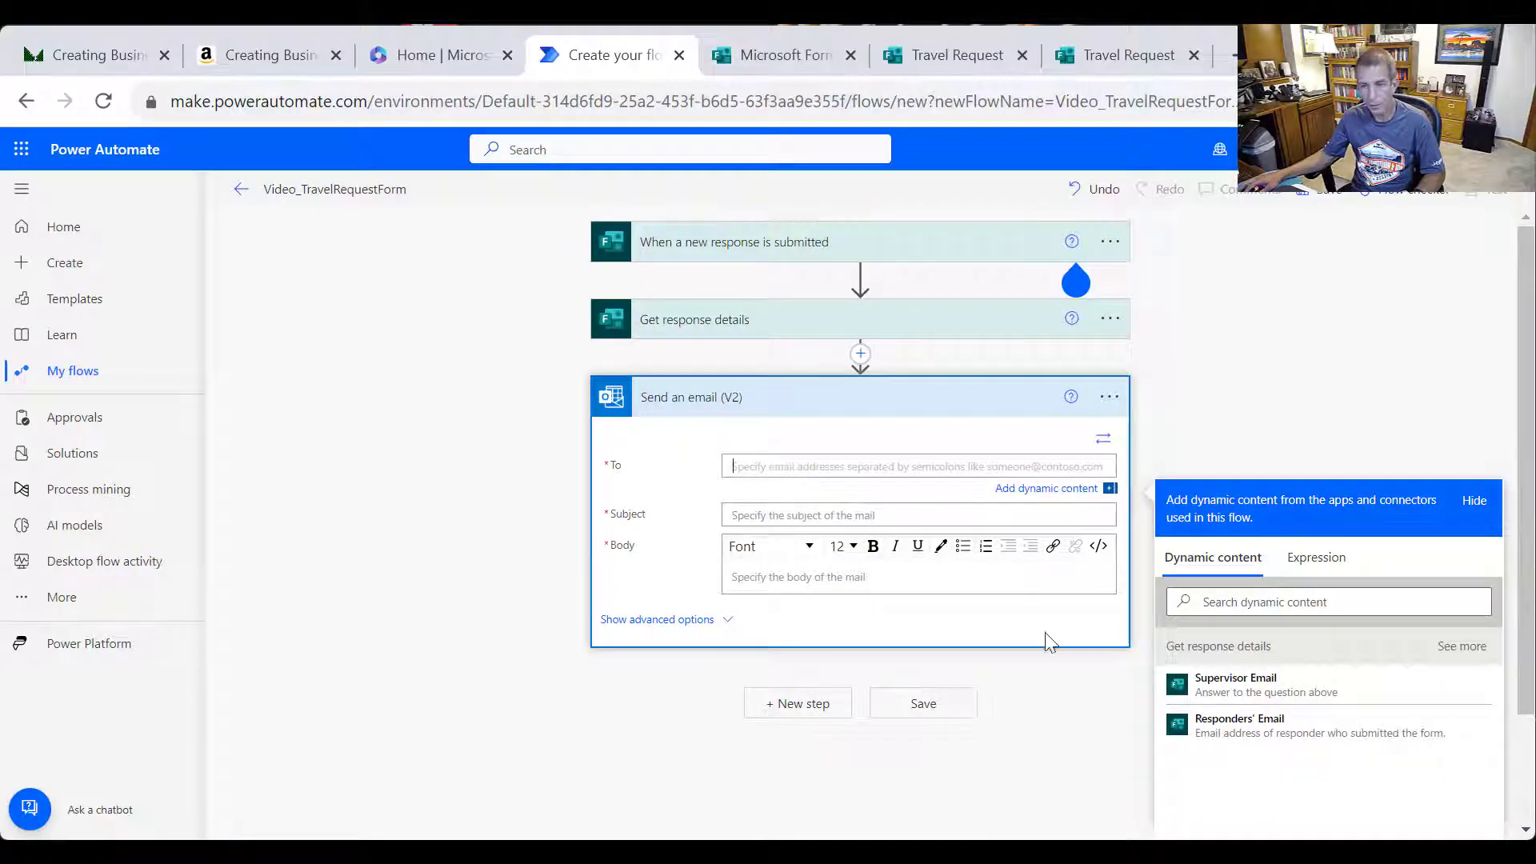
click(1239, 687)
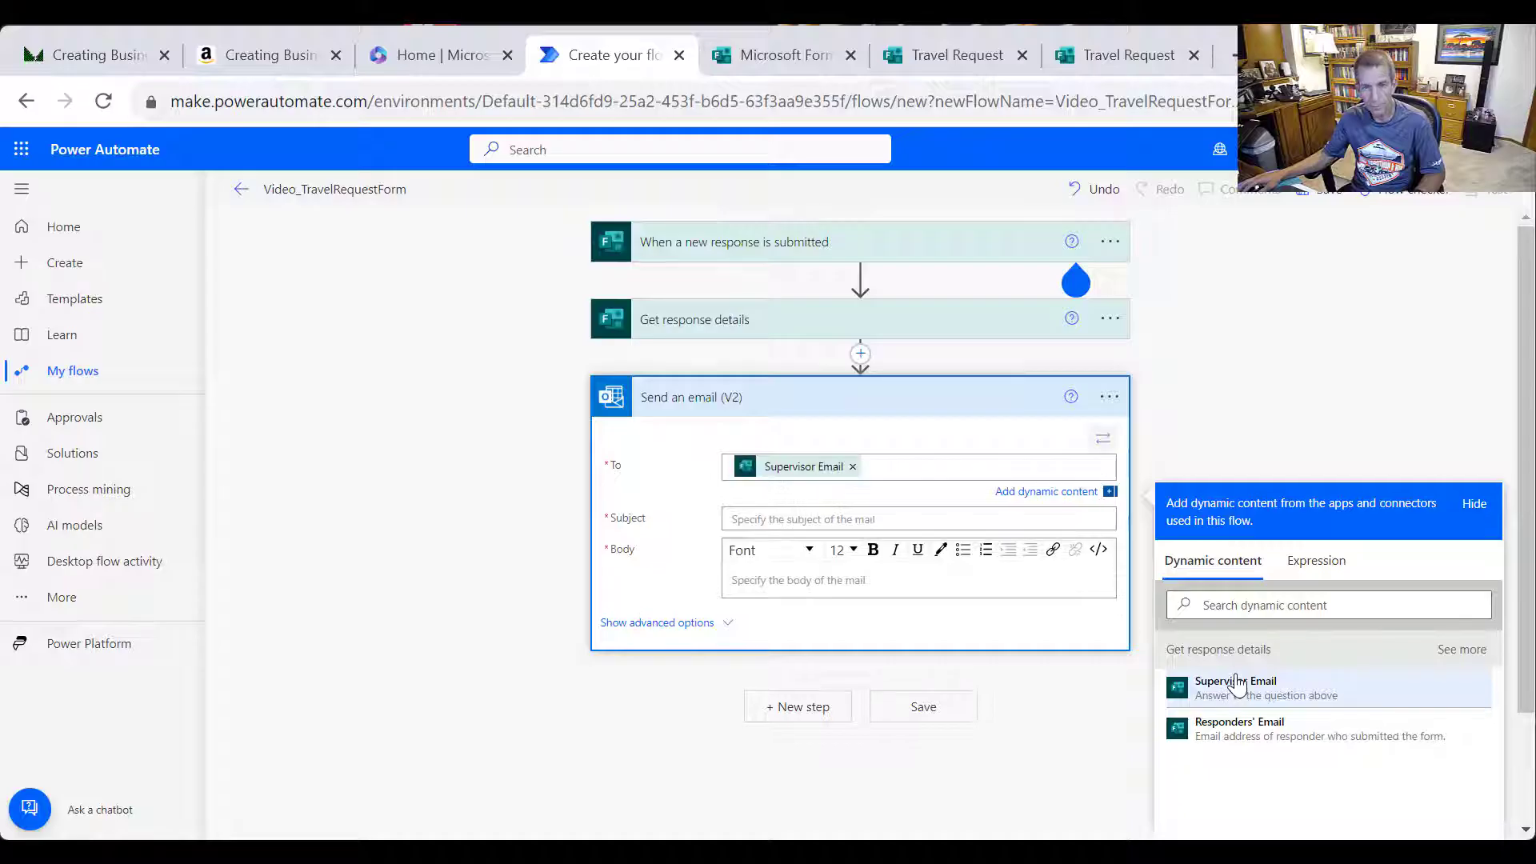
click(874, 520)
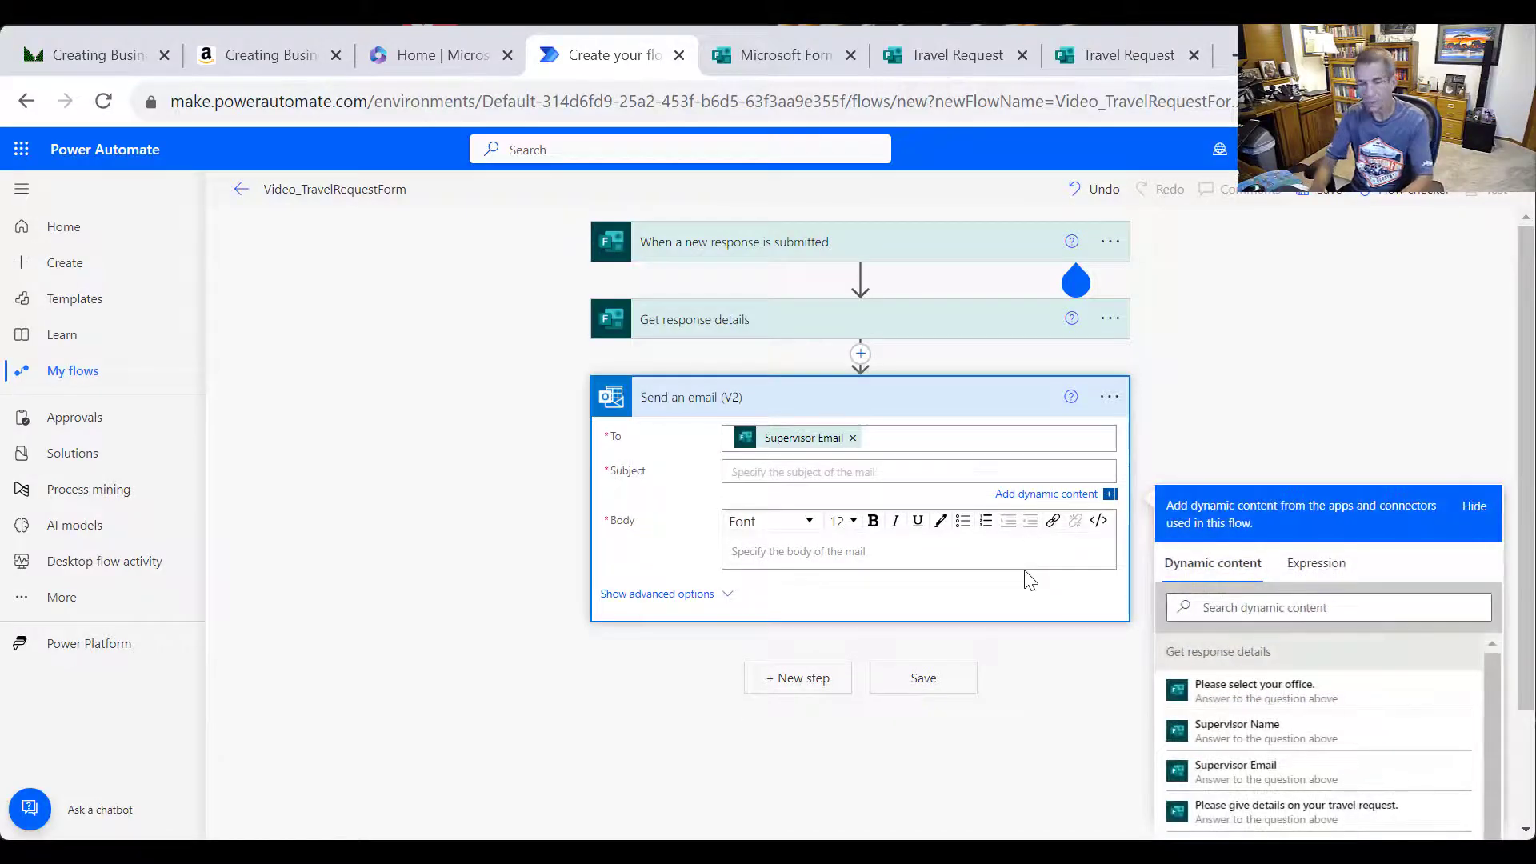
text(Travel Request for)
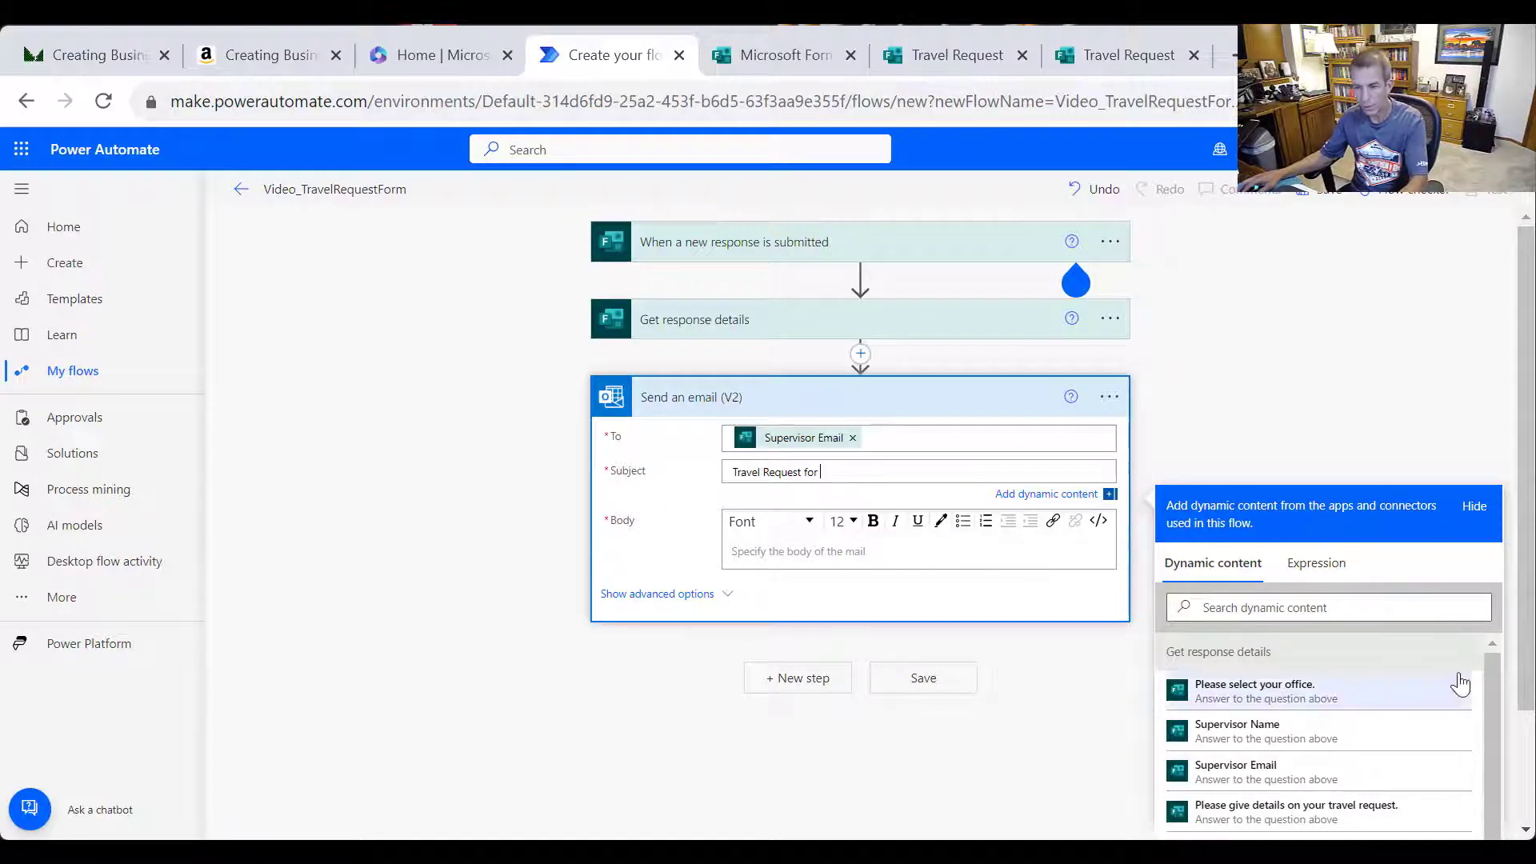
scroll(1512, 703, down, 1)
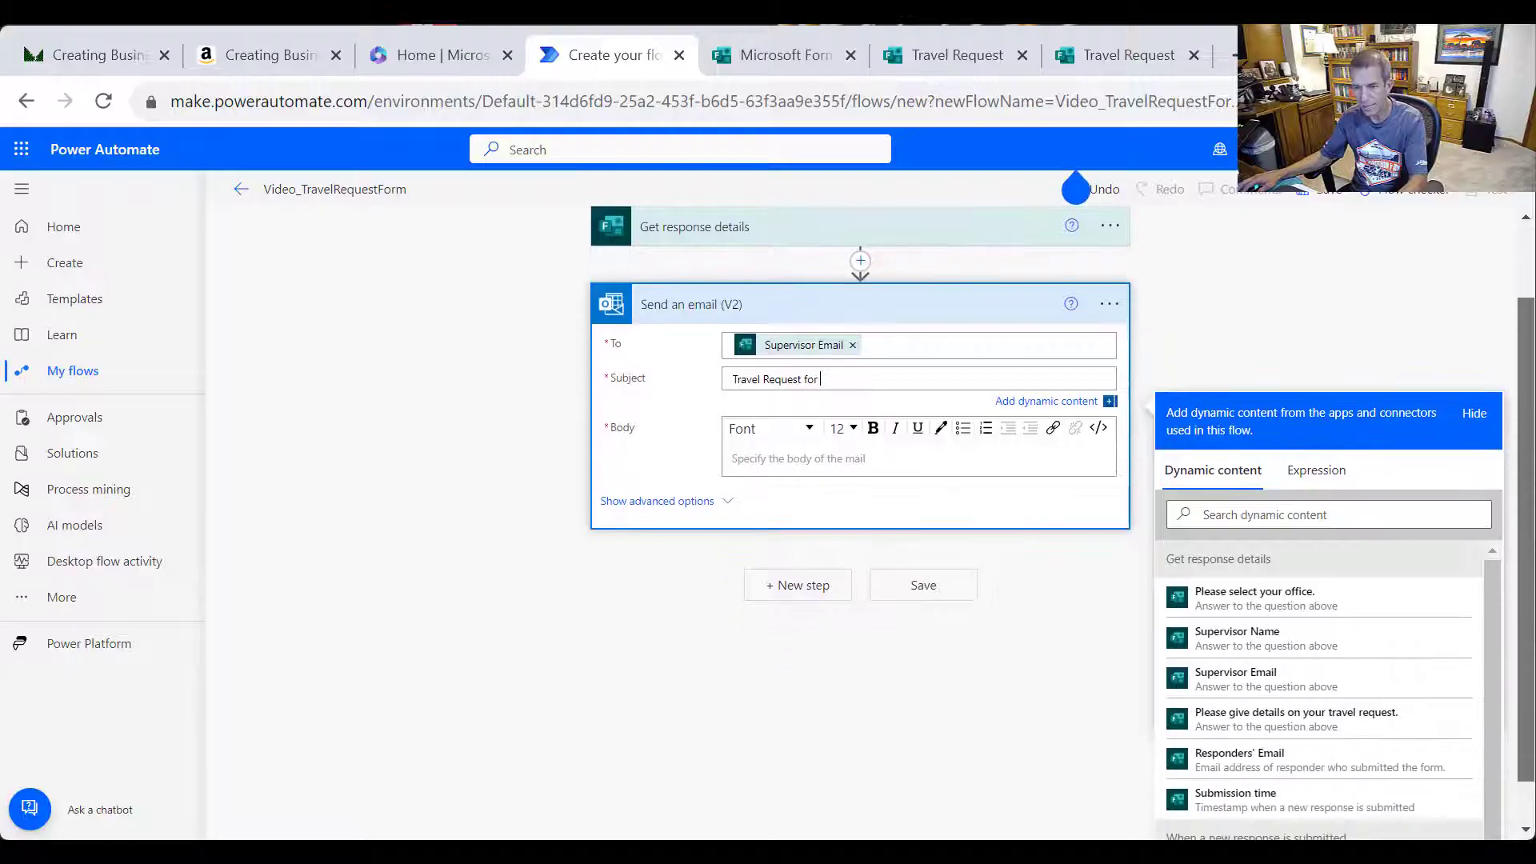
click(1274, 756)
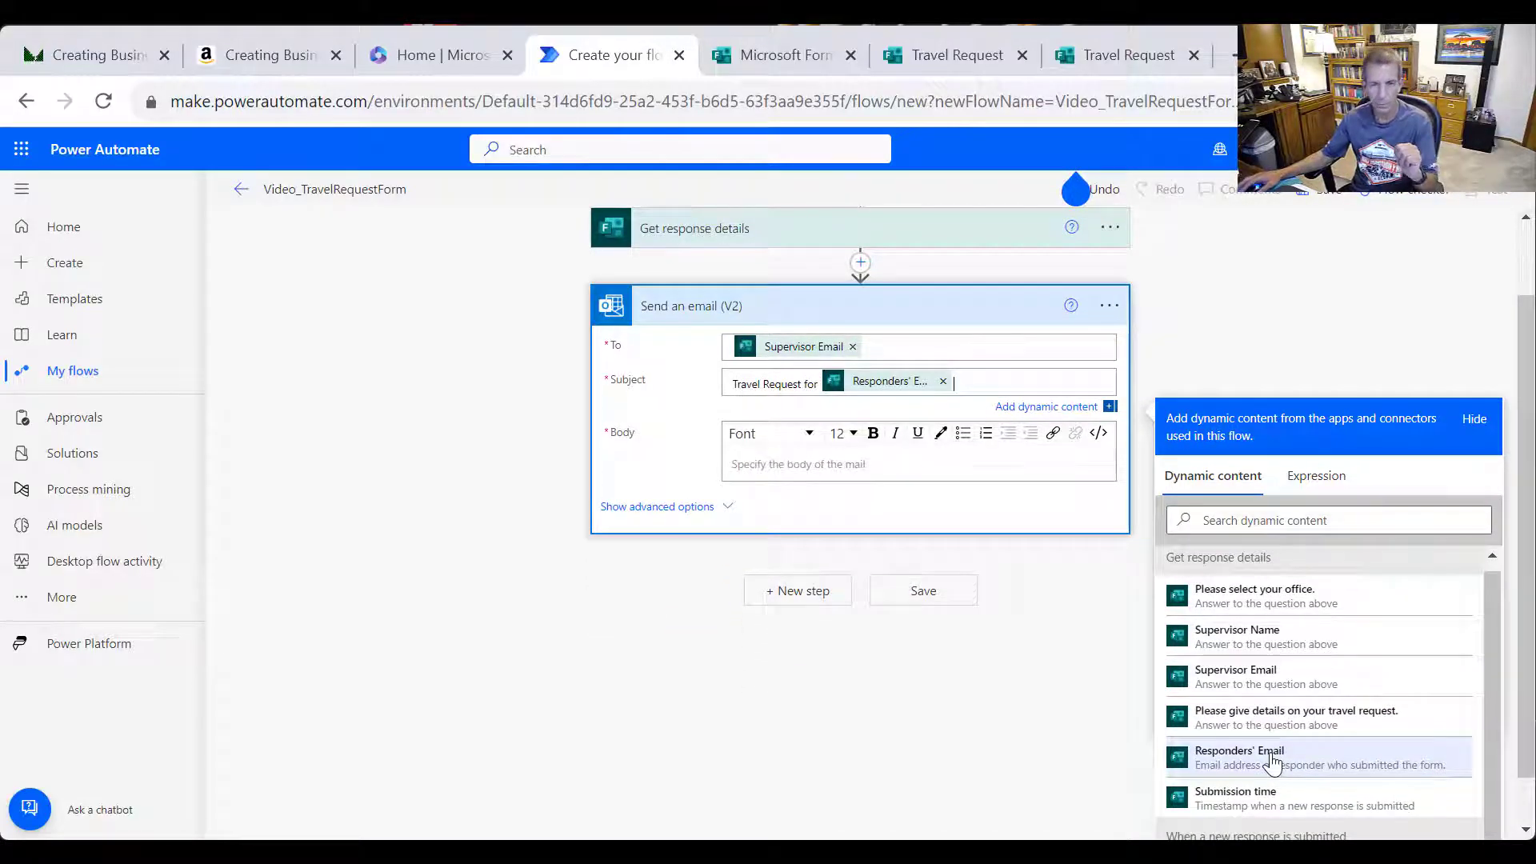
click(872, 460)
scroll(1268, 584, up, 1)
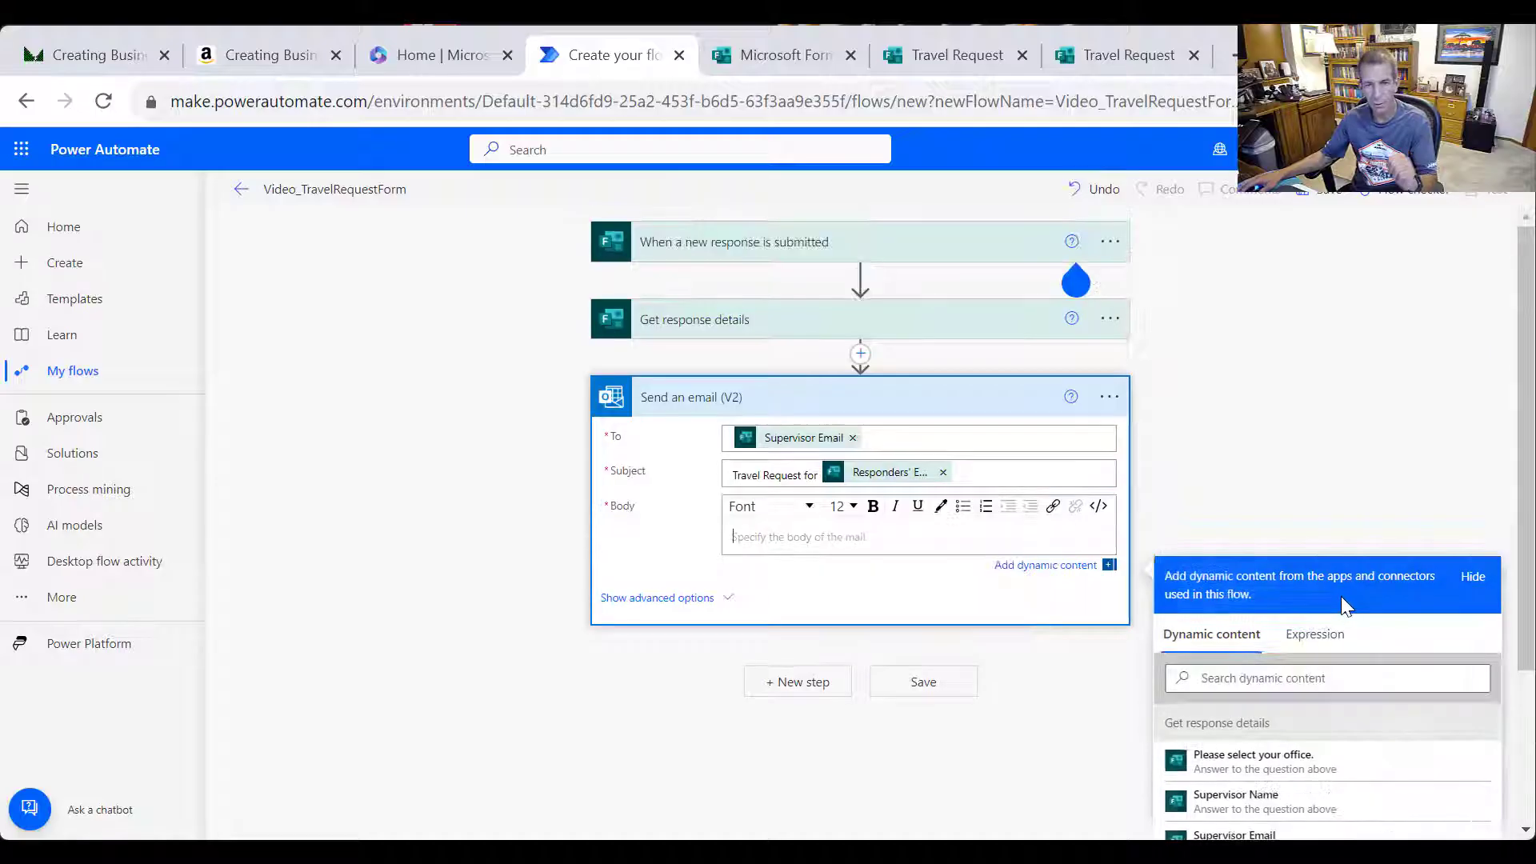
Start the body with 'Dear' plus Supervisor Name, then the coordinate-and-forward-to-Help-Desk paragraph
text(Dear)
click(1252, 796)
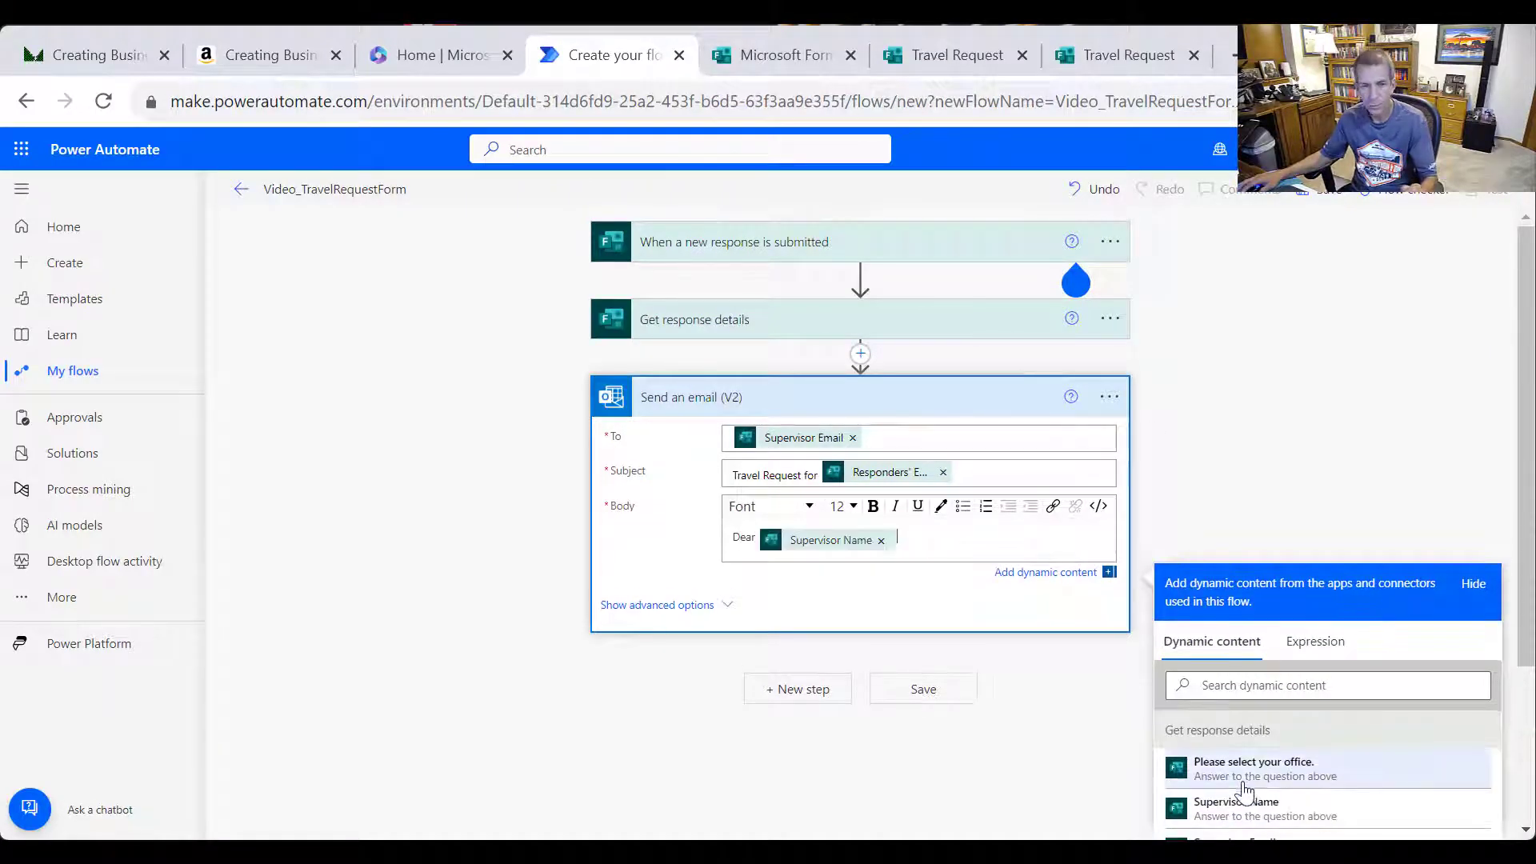
key(Return)
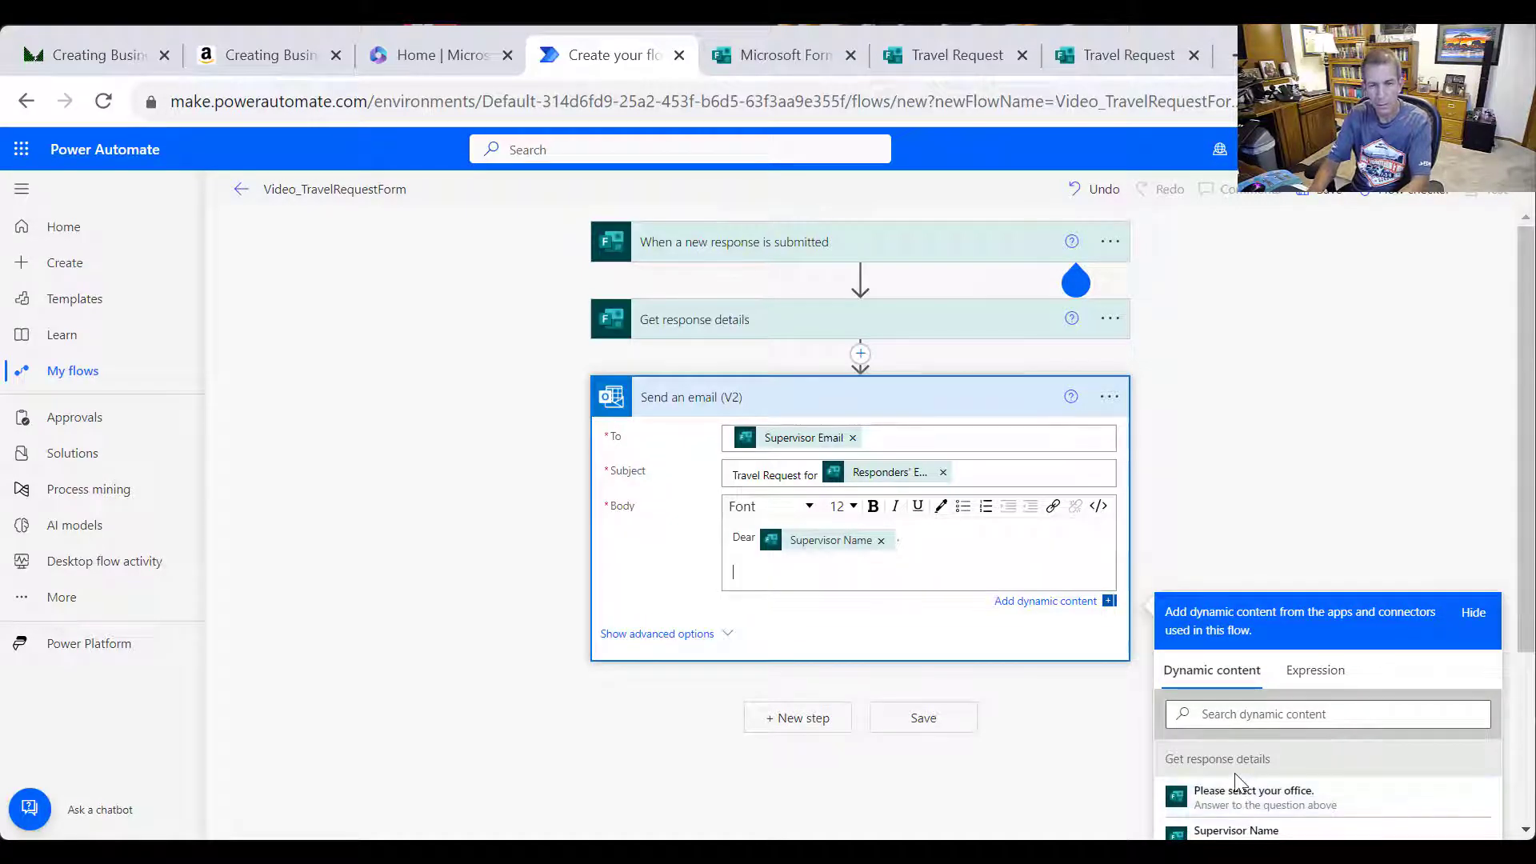
text(P)
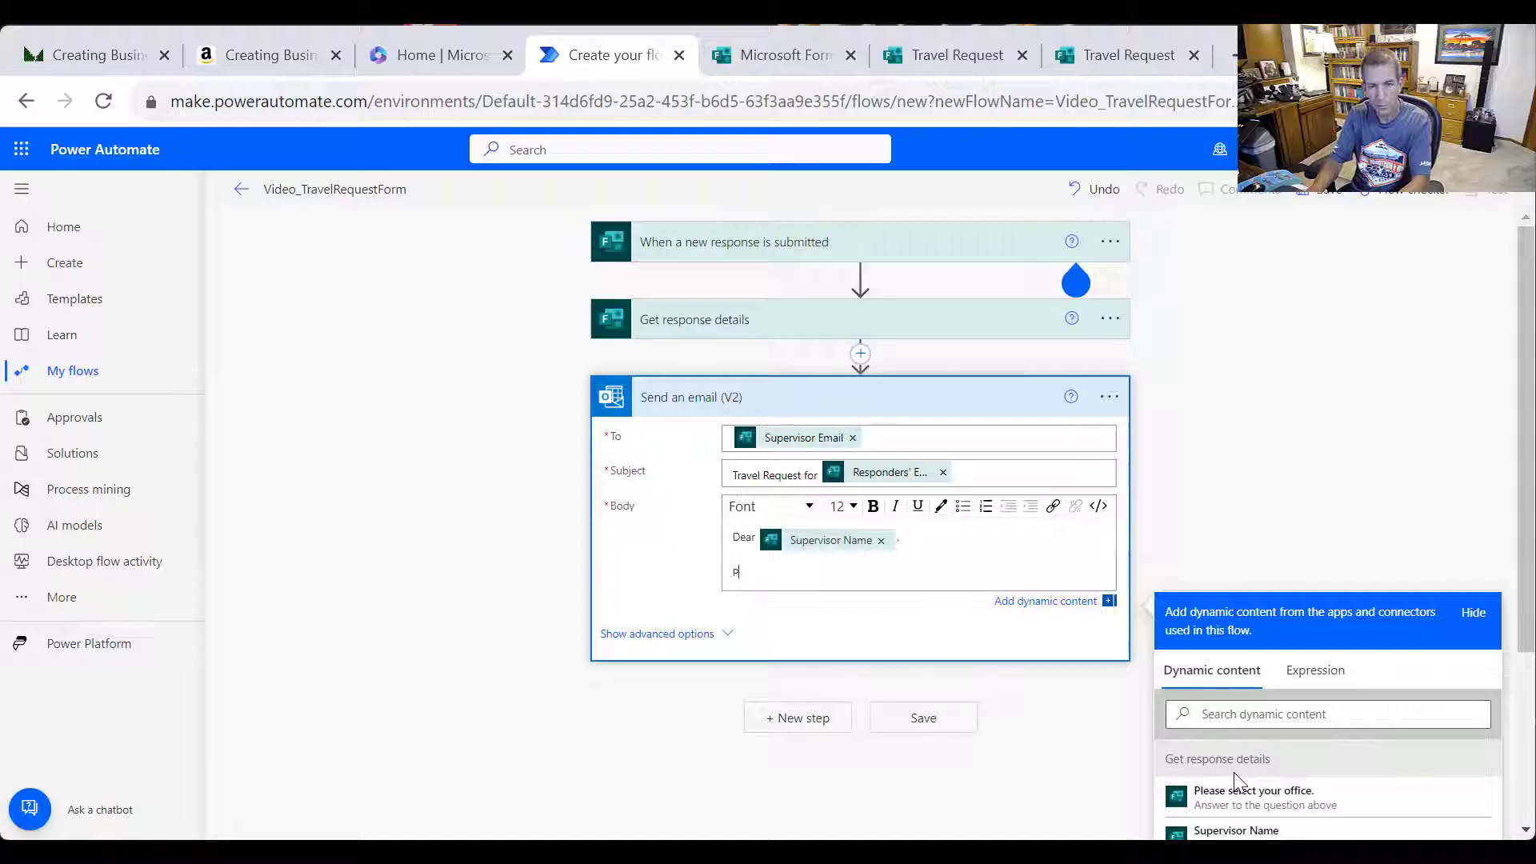
text(olase coordinate with )
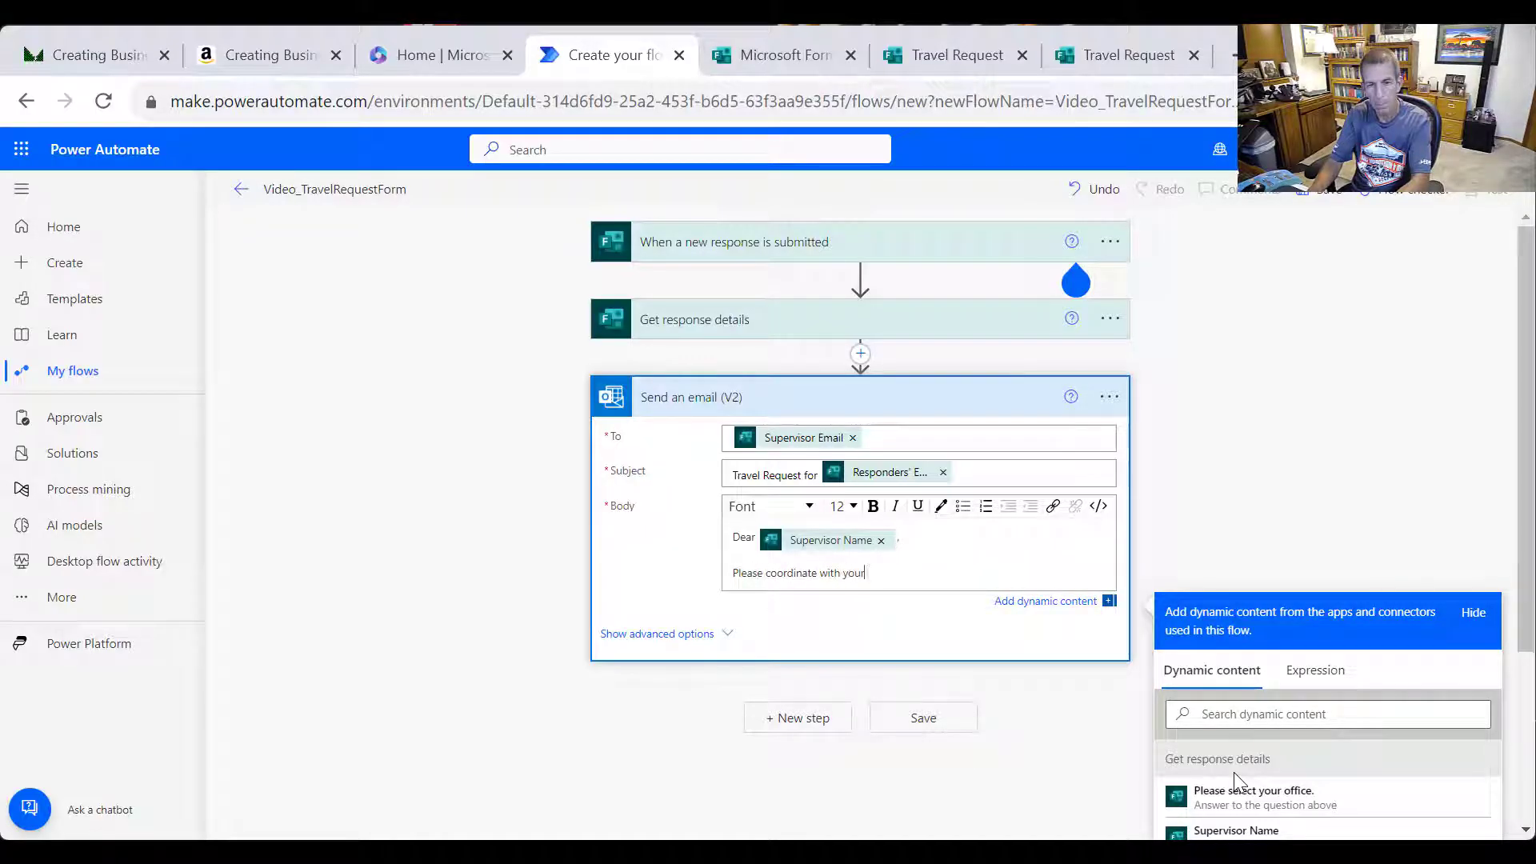
text(your executive and, if approved, please forwar)
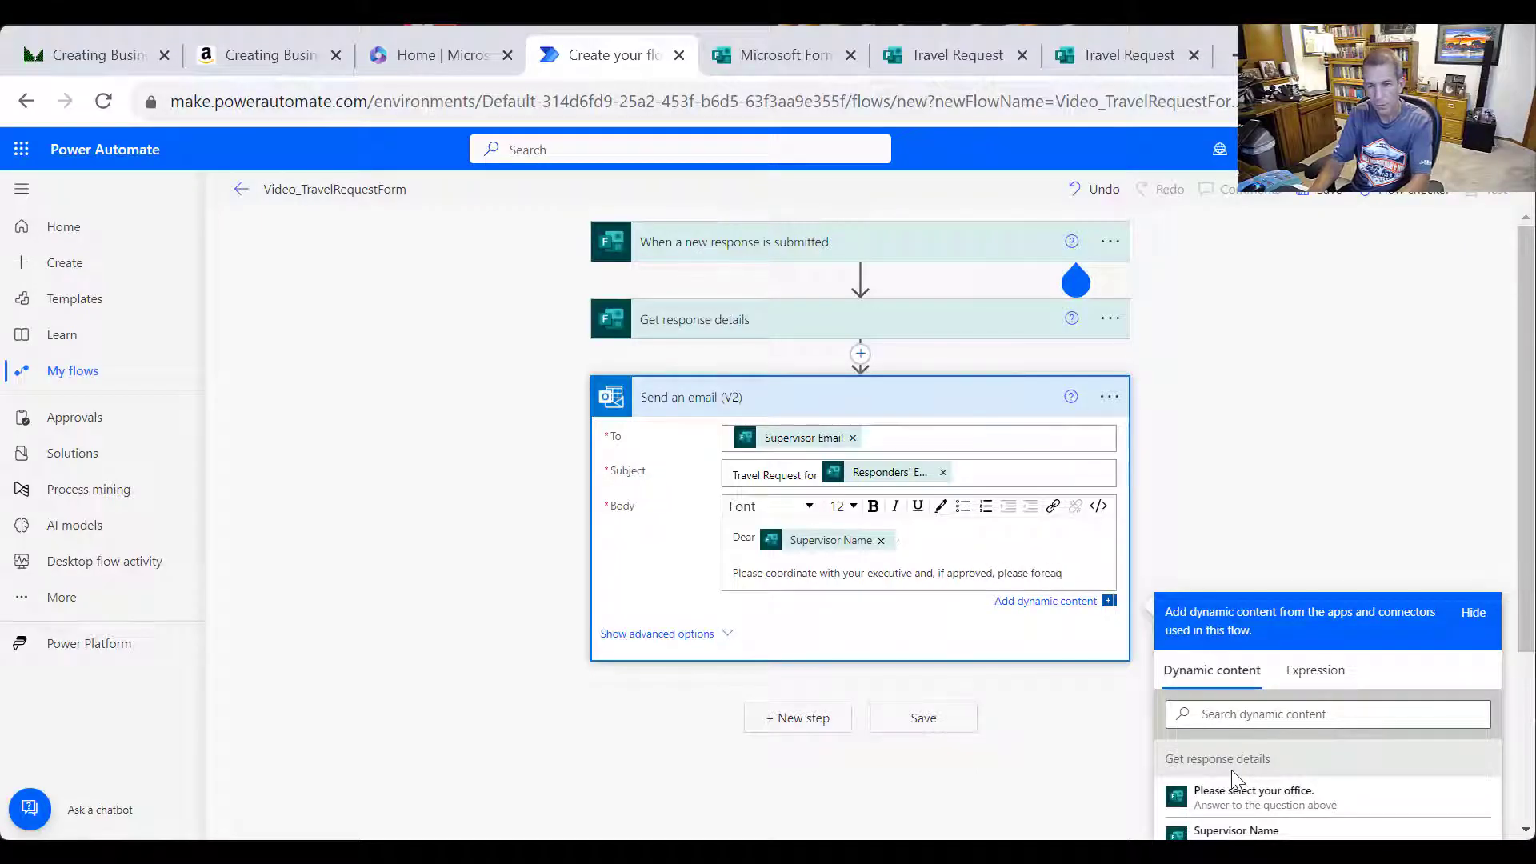
text( this email to the Help Desk)
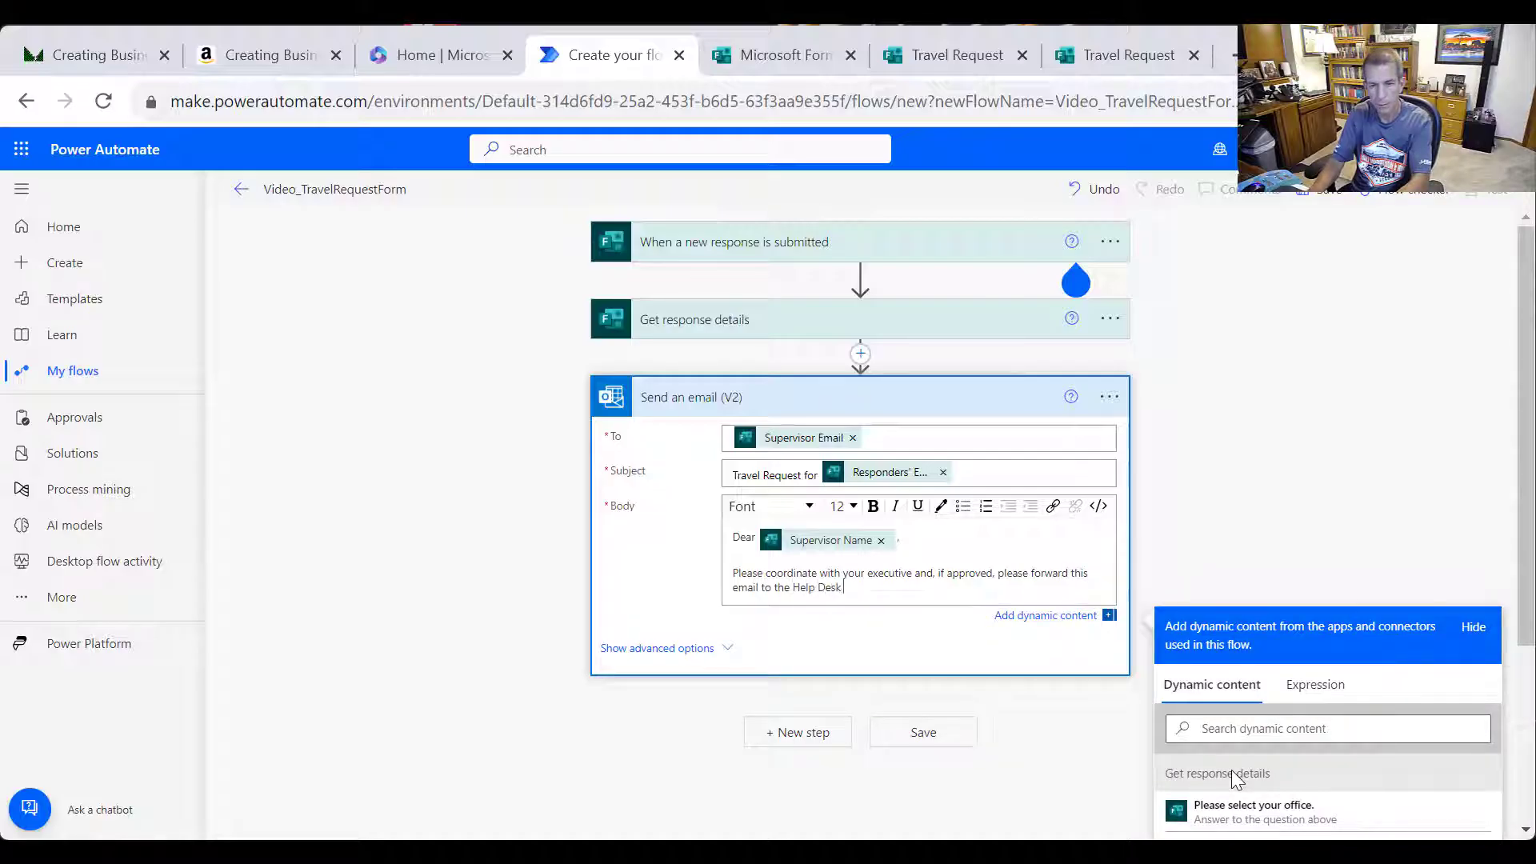
text(your justification.)
key(Return)
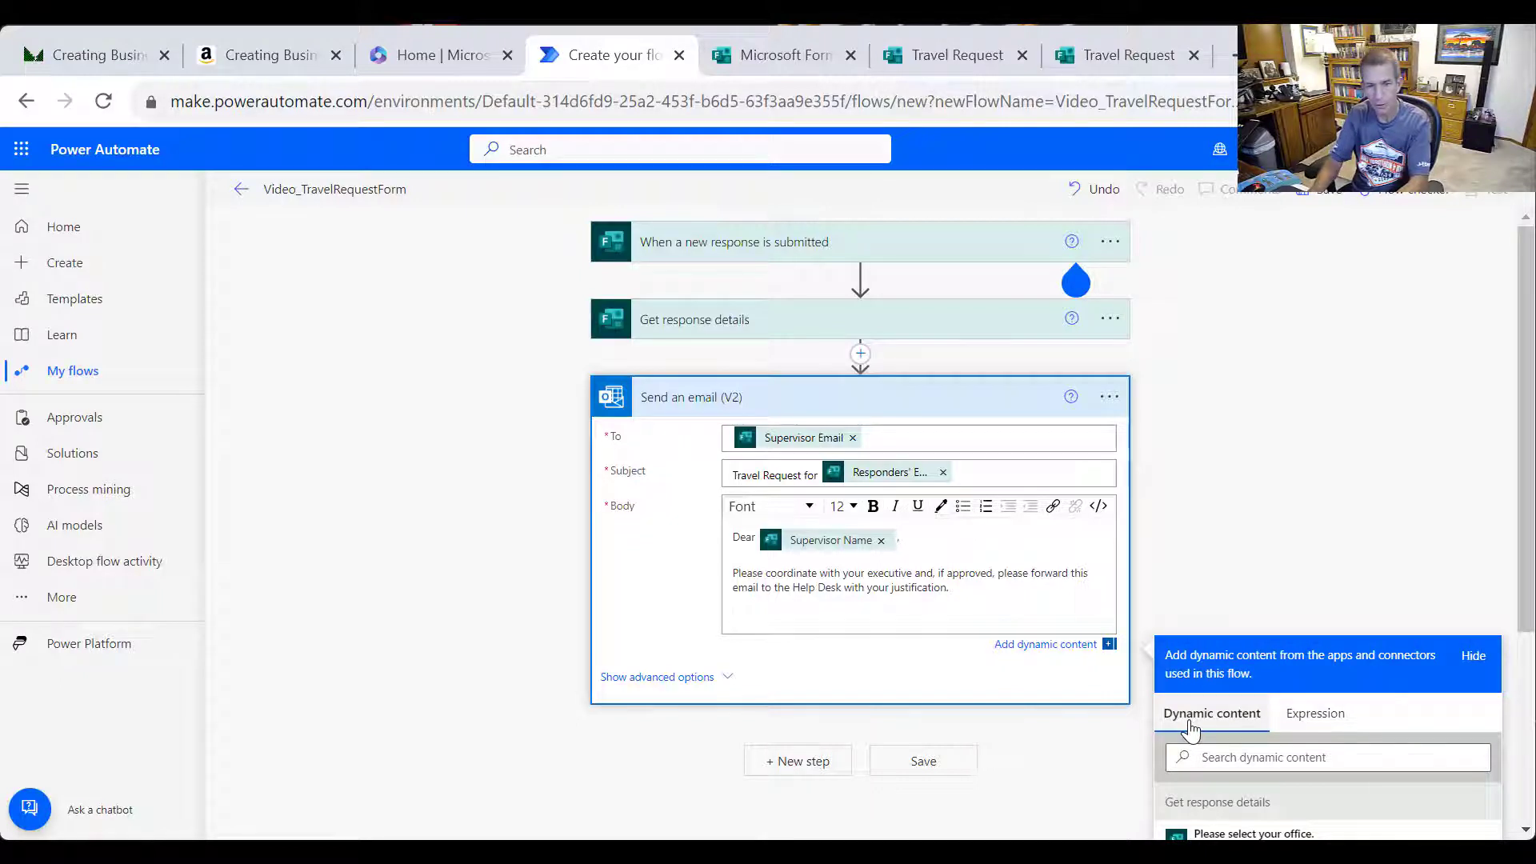
Add 'Office/Executive:' with the office answer and 'Details:' with the travel details answer to the body
text(Office/E)
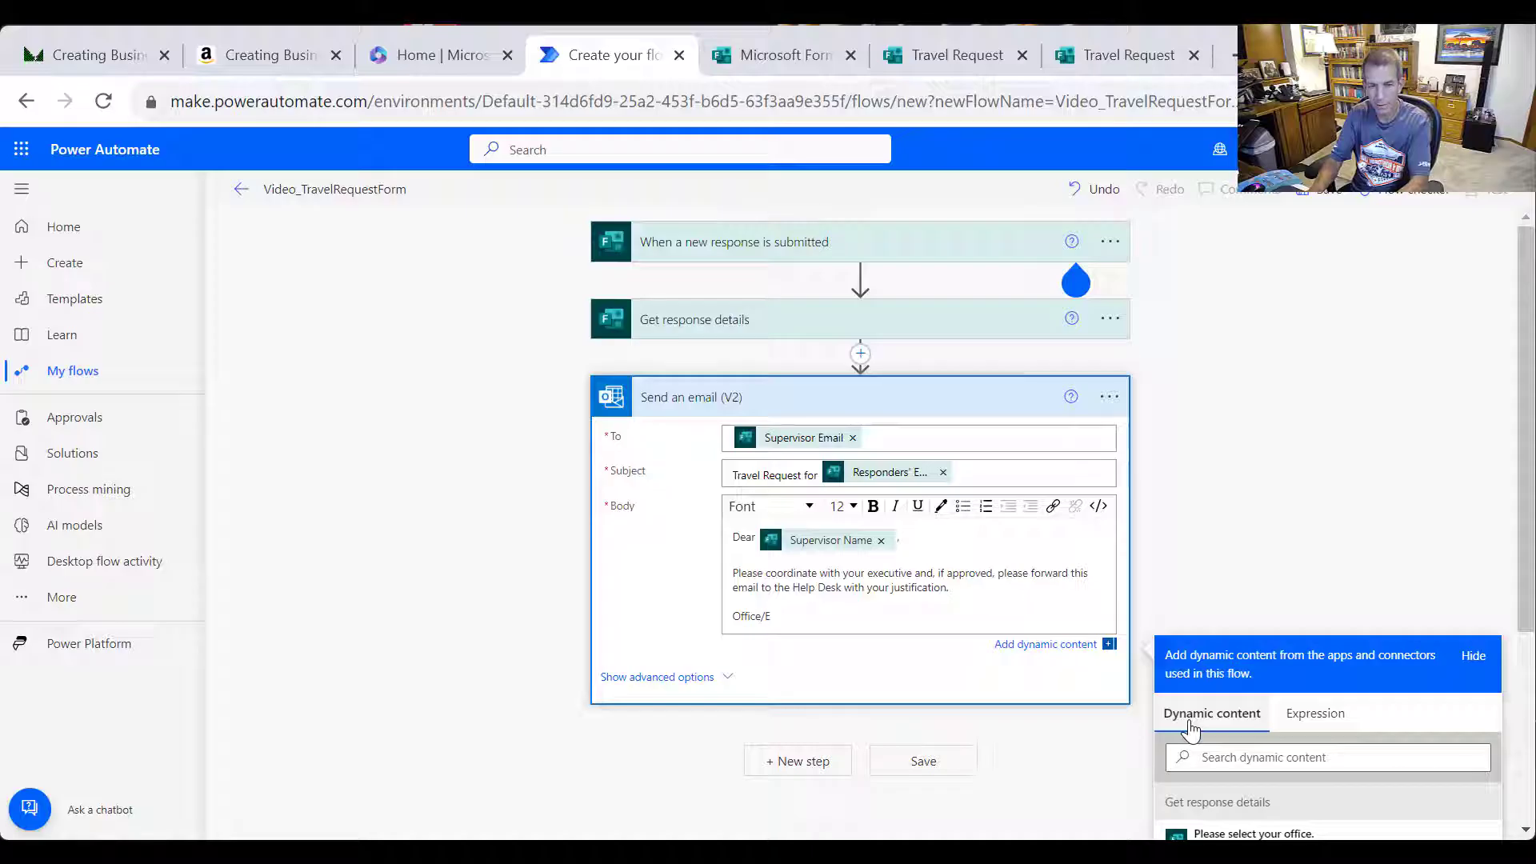
text(xecutive:)
scroll(1520, 664, down, 3)
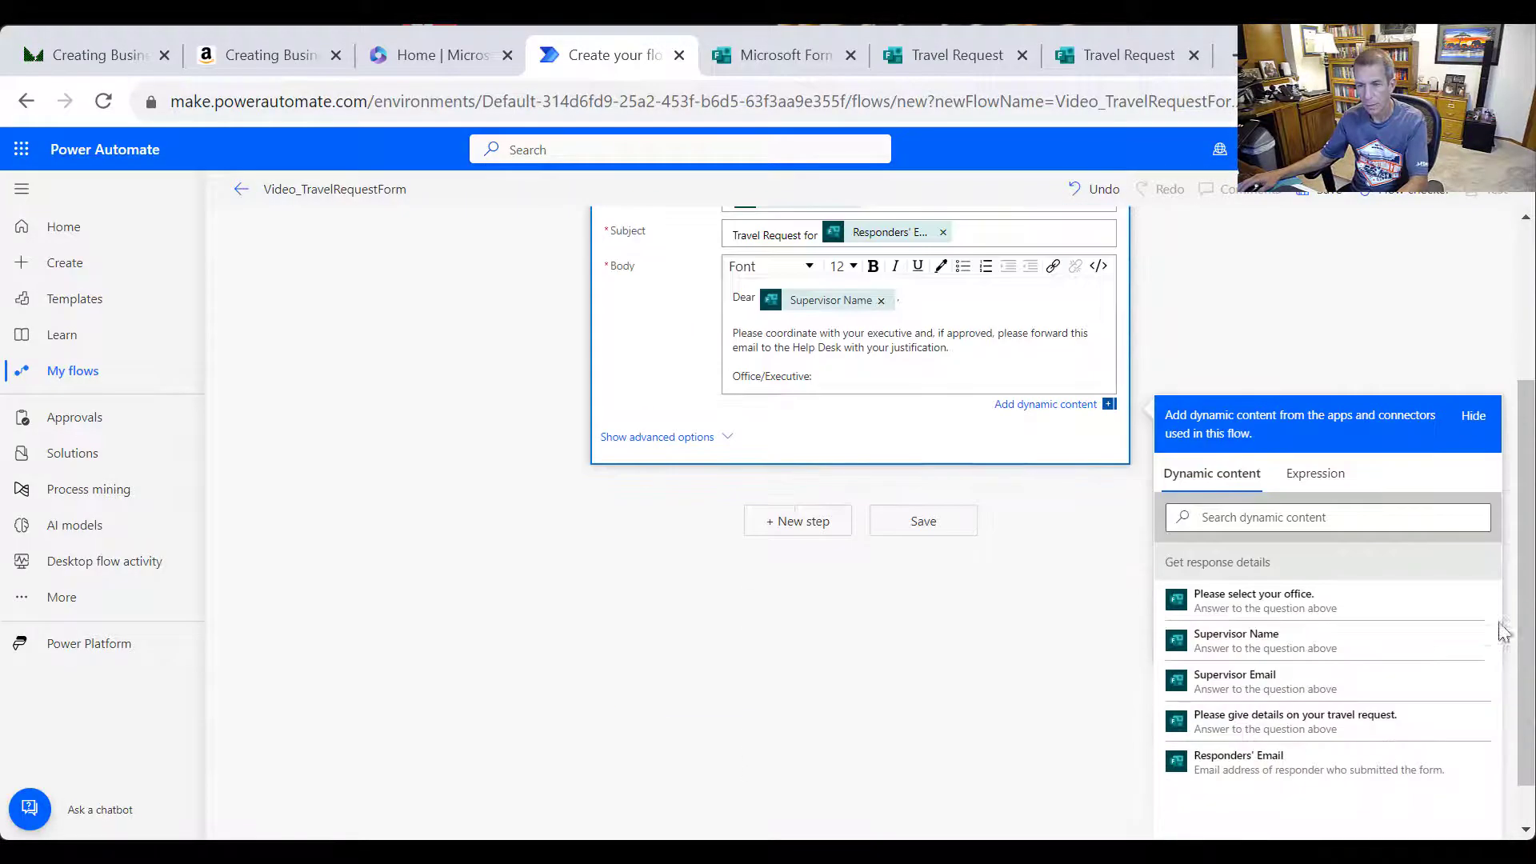
click(1309, 602)
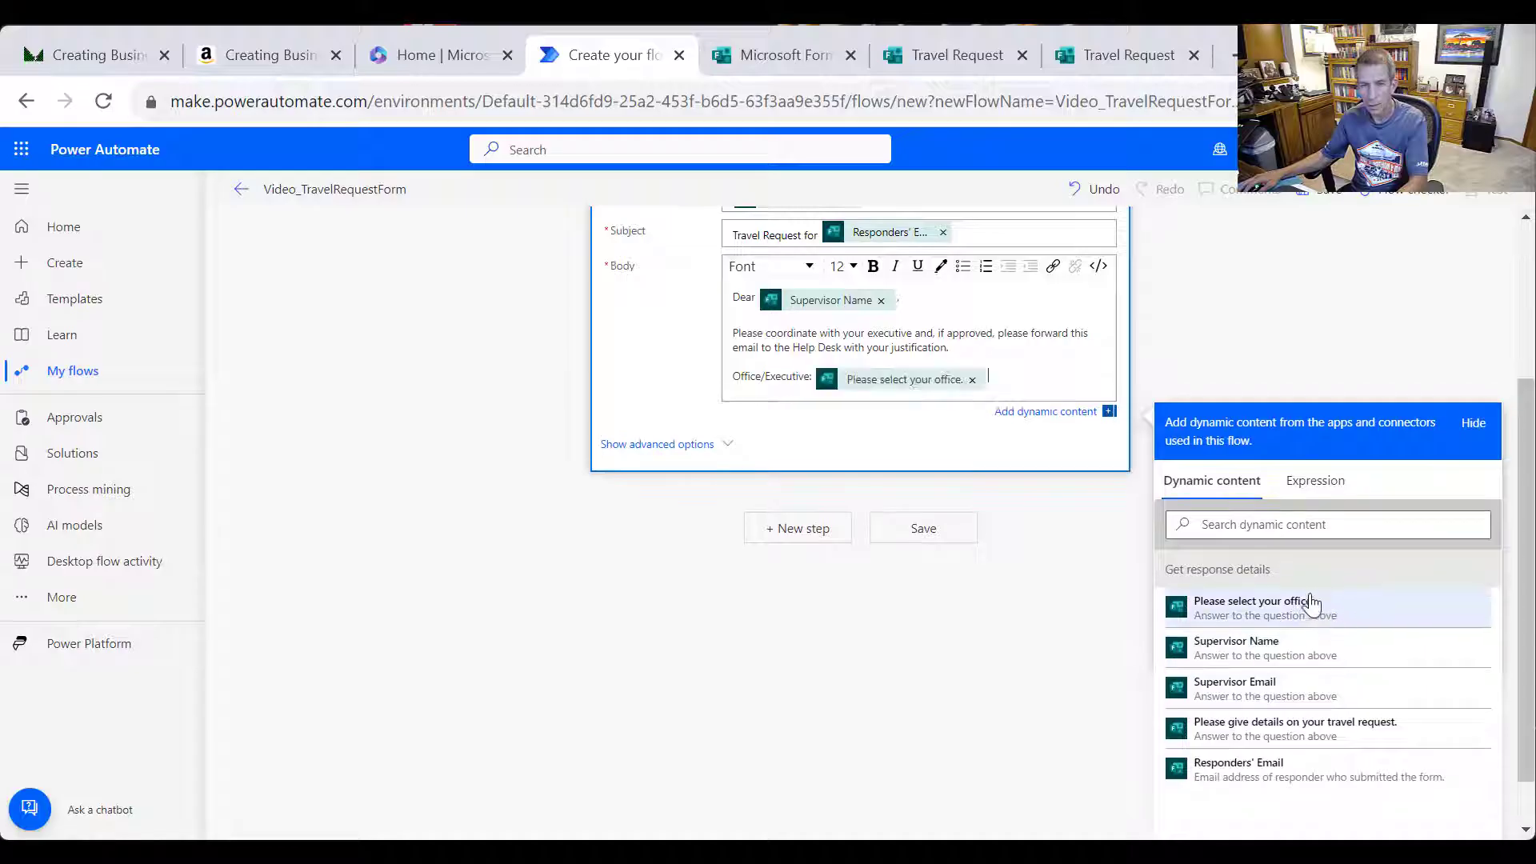
key(Return)
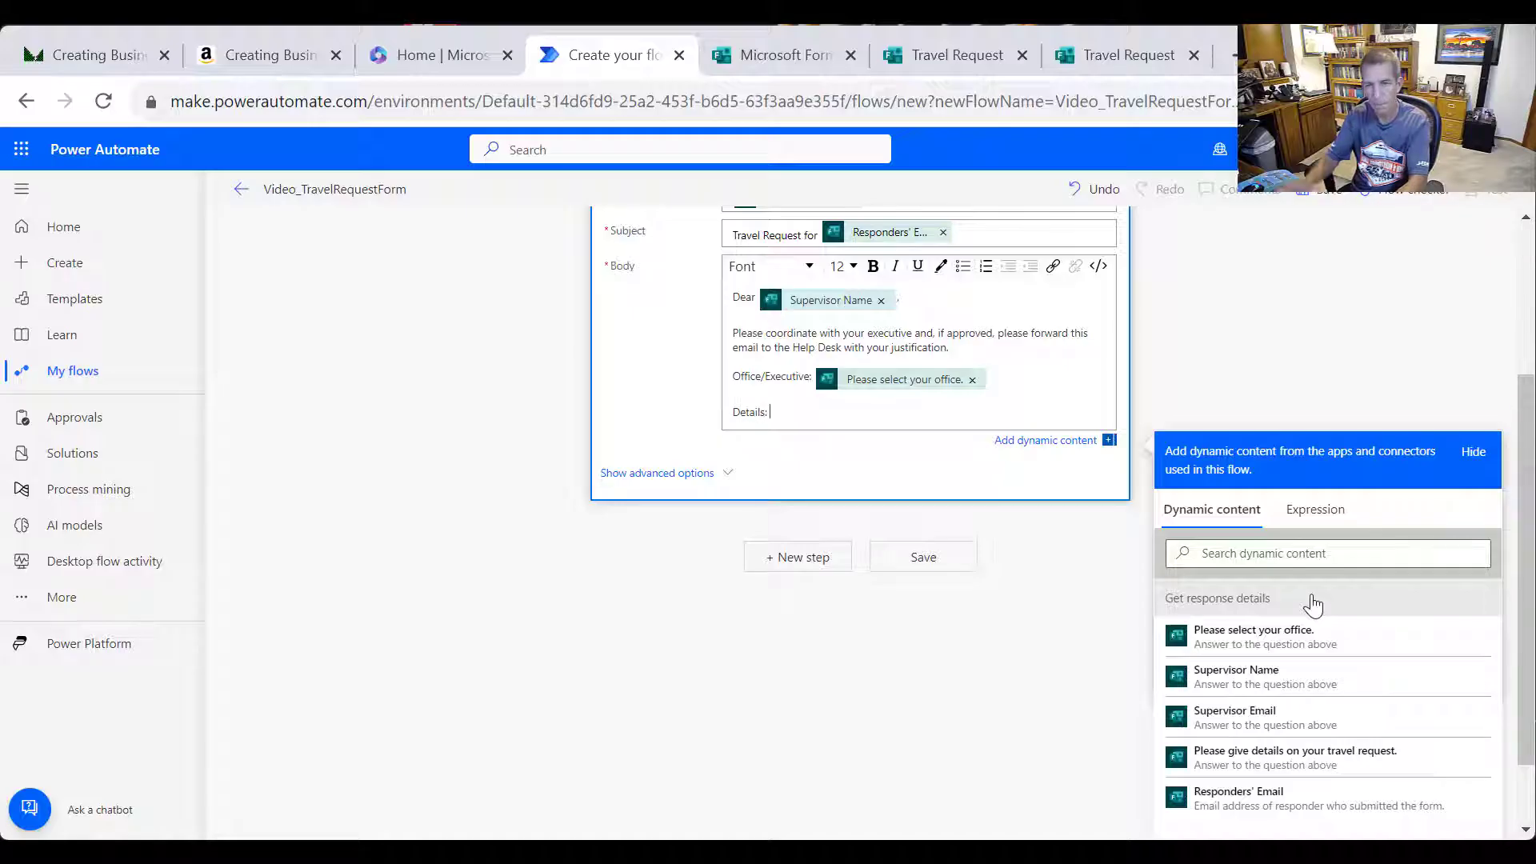
click(1354, 766)
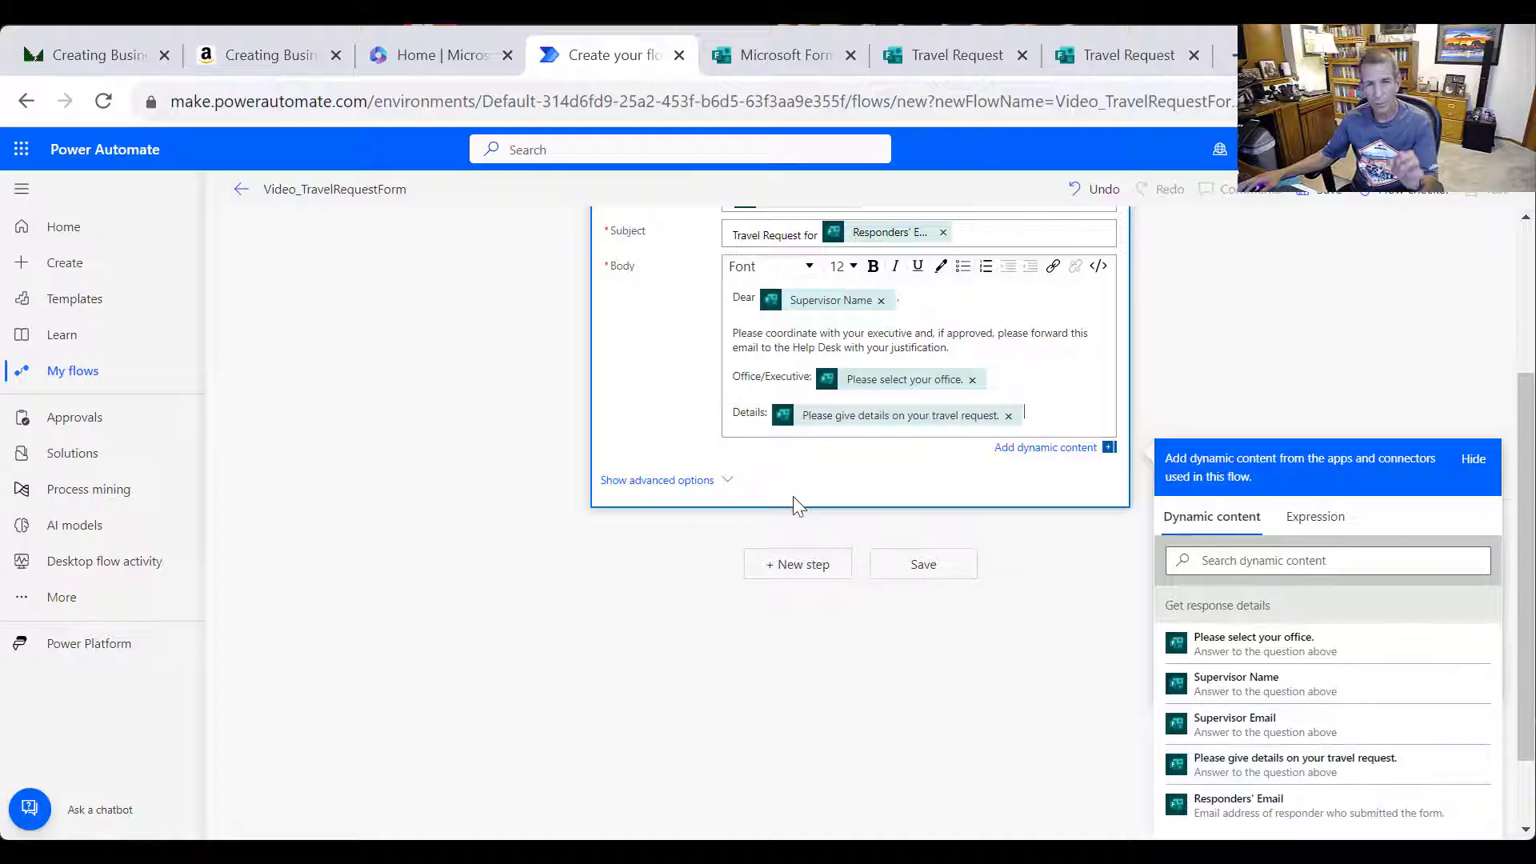
scroll(697, 532, up, 3)
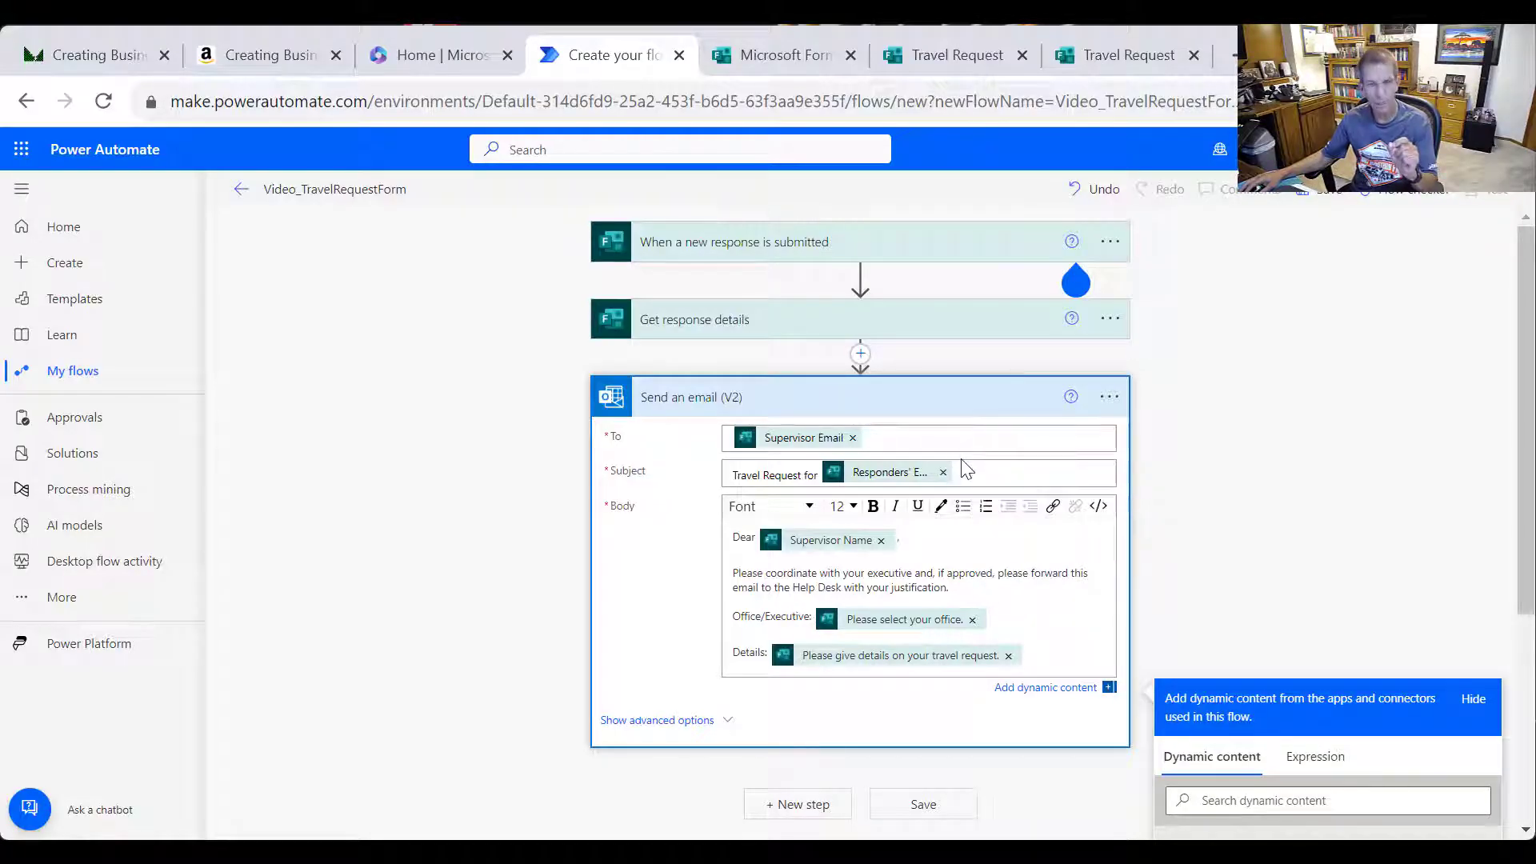
mouse_move(1015, 257)
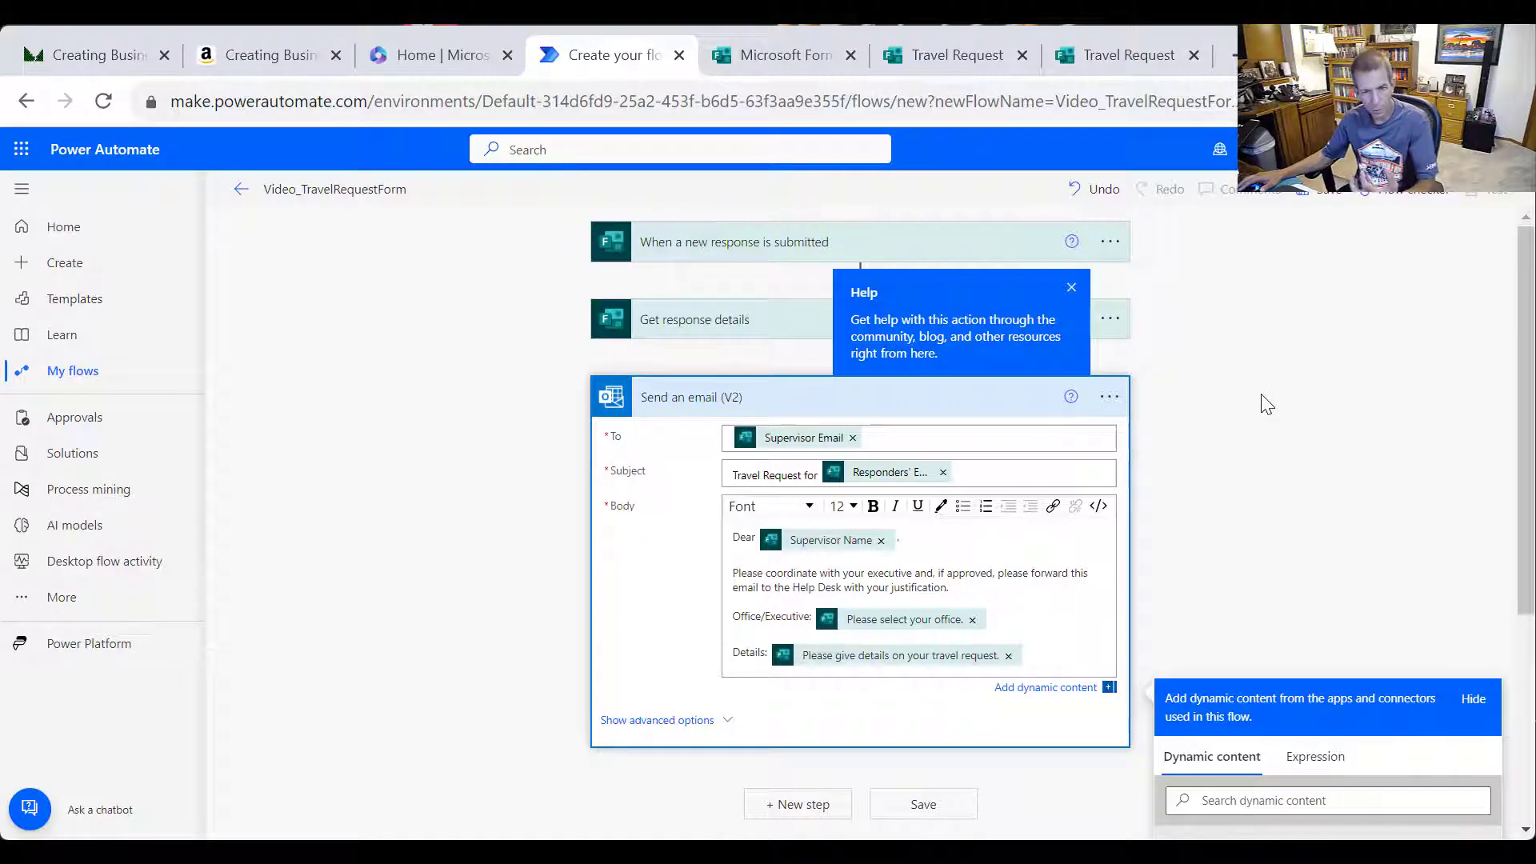
Show the Send an email (V2) advanced options, leaving From (Send as), CC and BCC empty
click(703, 720)
scroll(735, 734, down, 2)
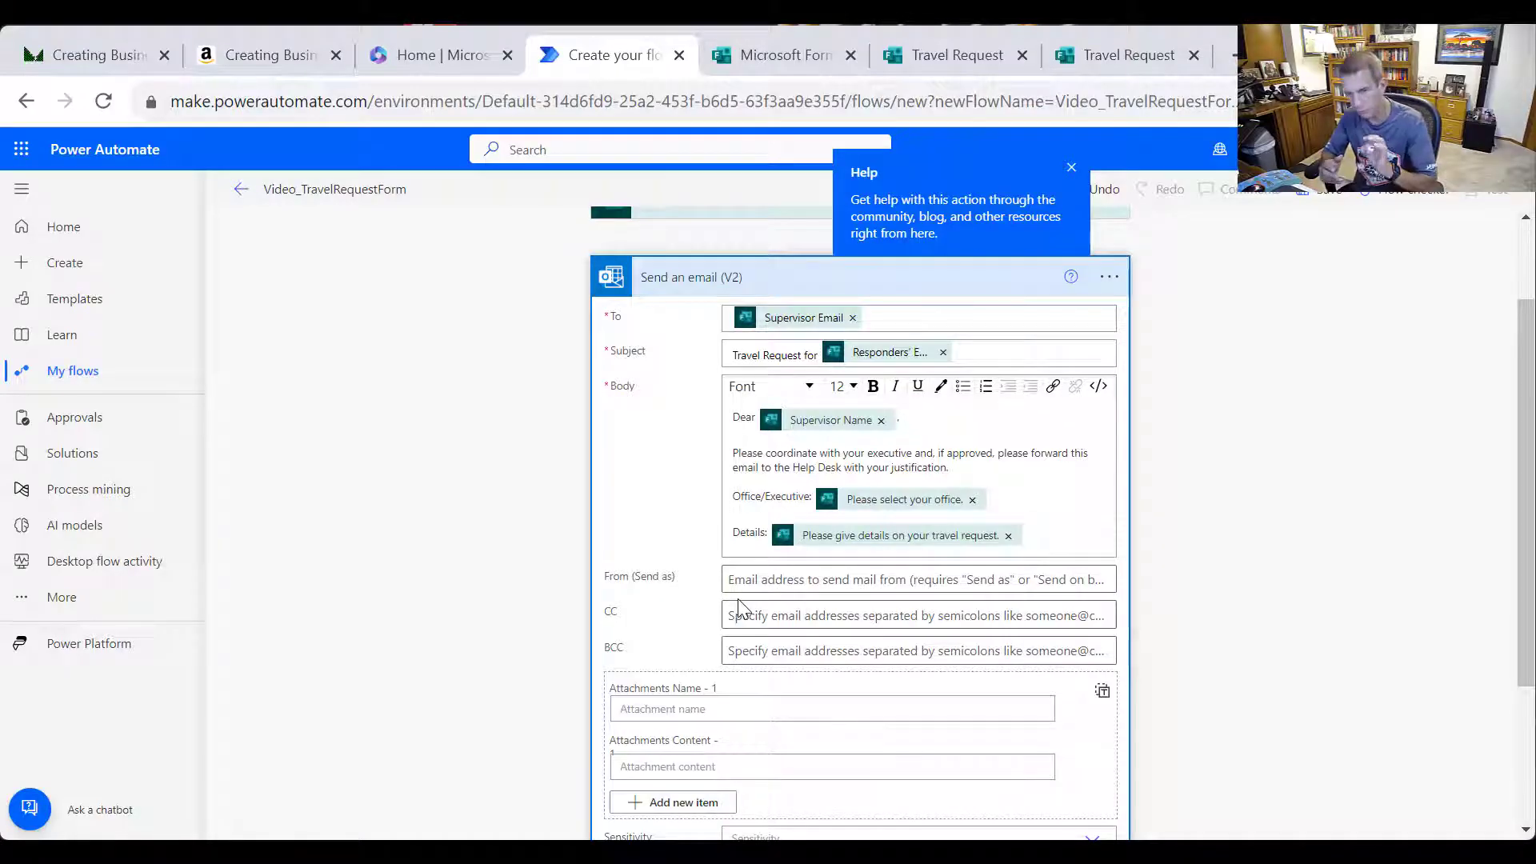
click(793, 581)
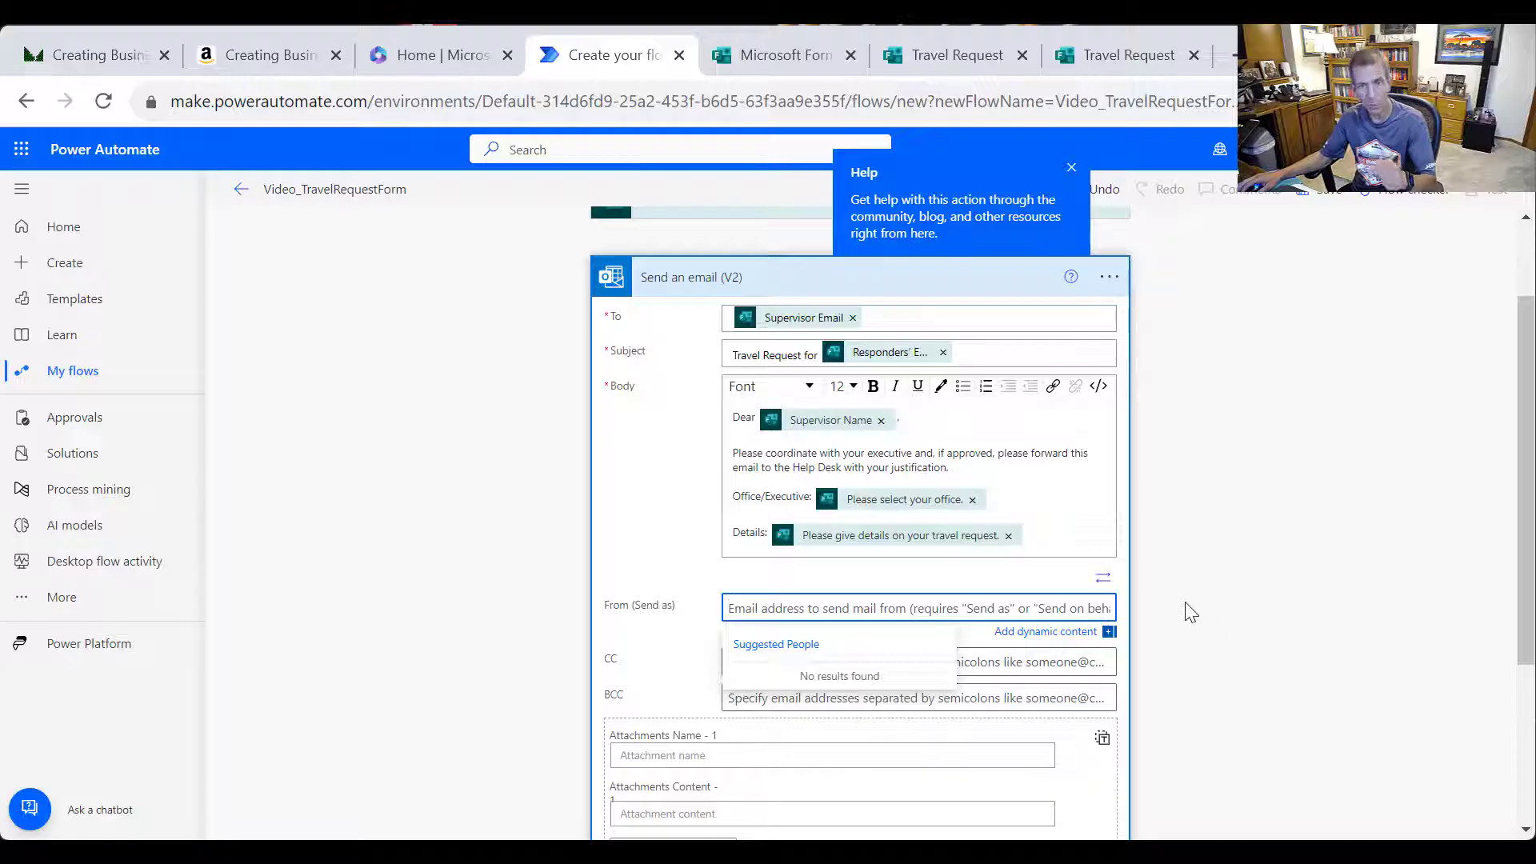
click(1309, 614)
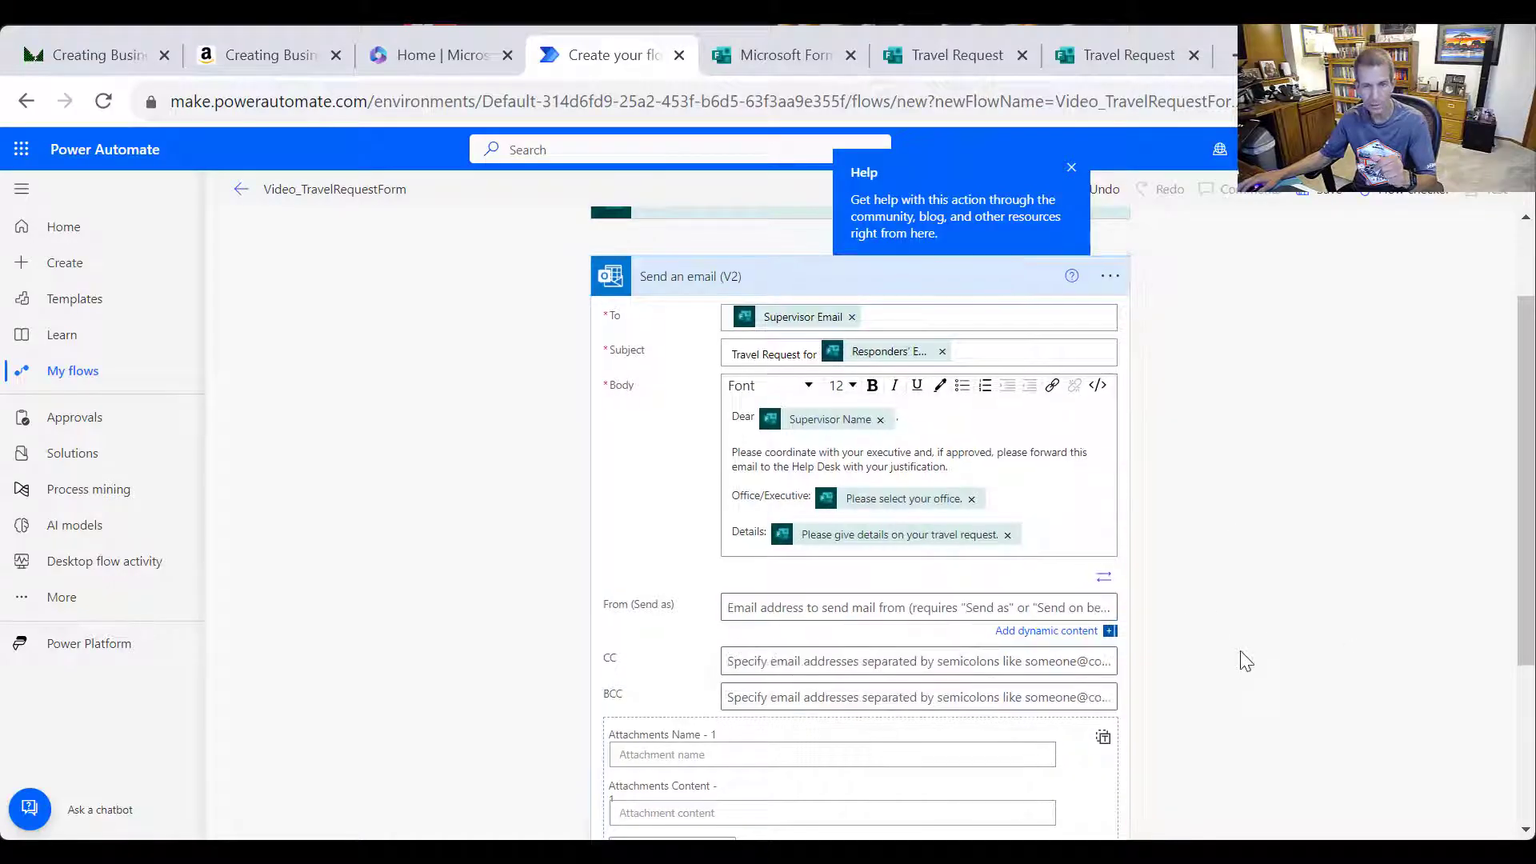
scroll(1221, 645, down, 3)
scroll(1216, 632, up, 5)
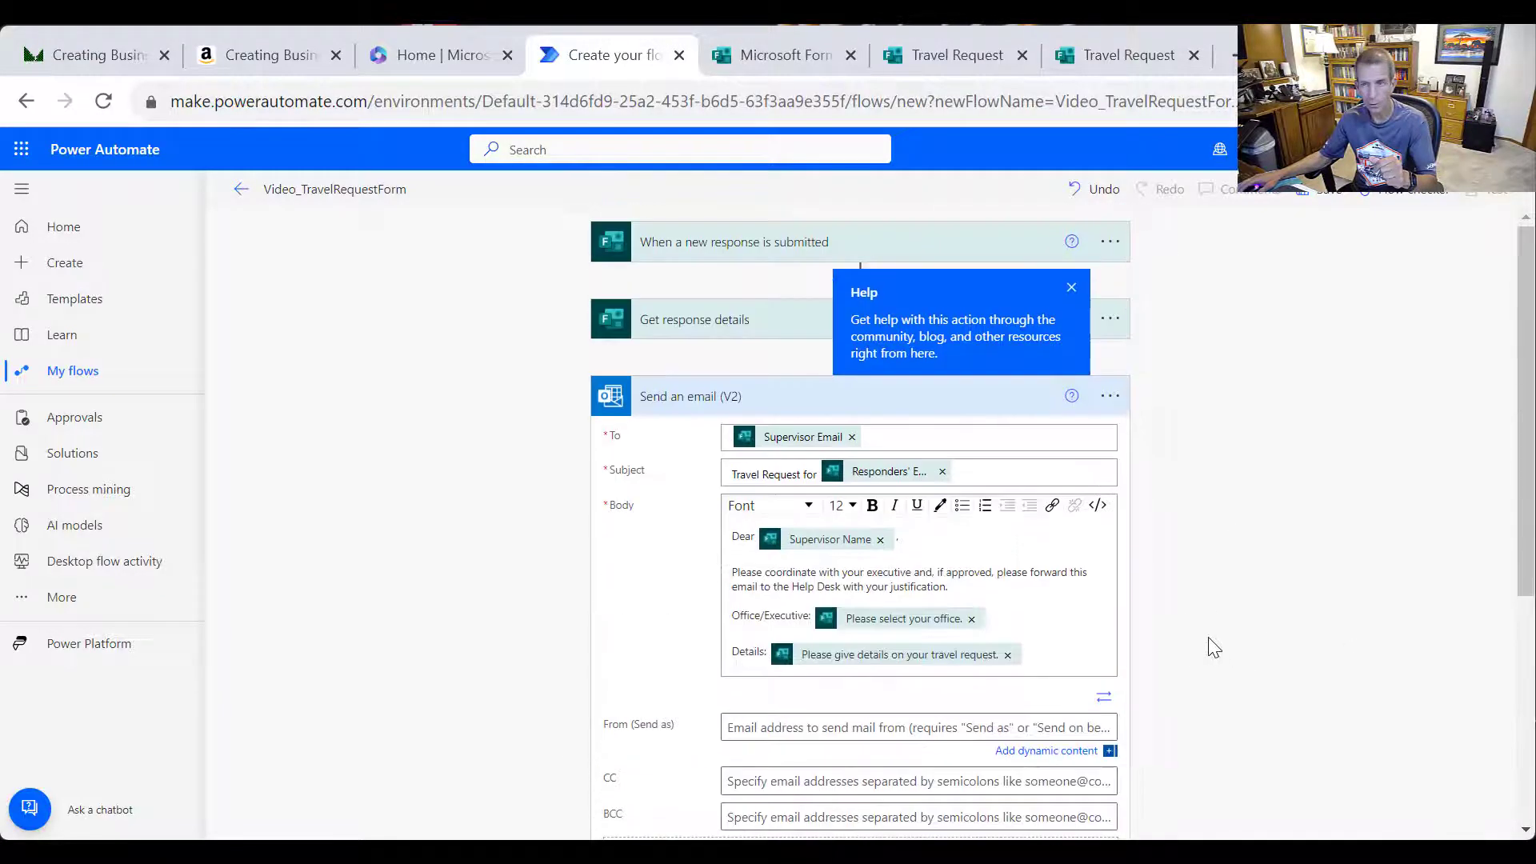
Save the Video_TravelRequestForm flow and return to its details page
click(1327, 202)
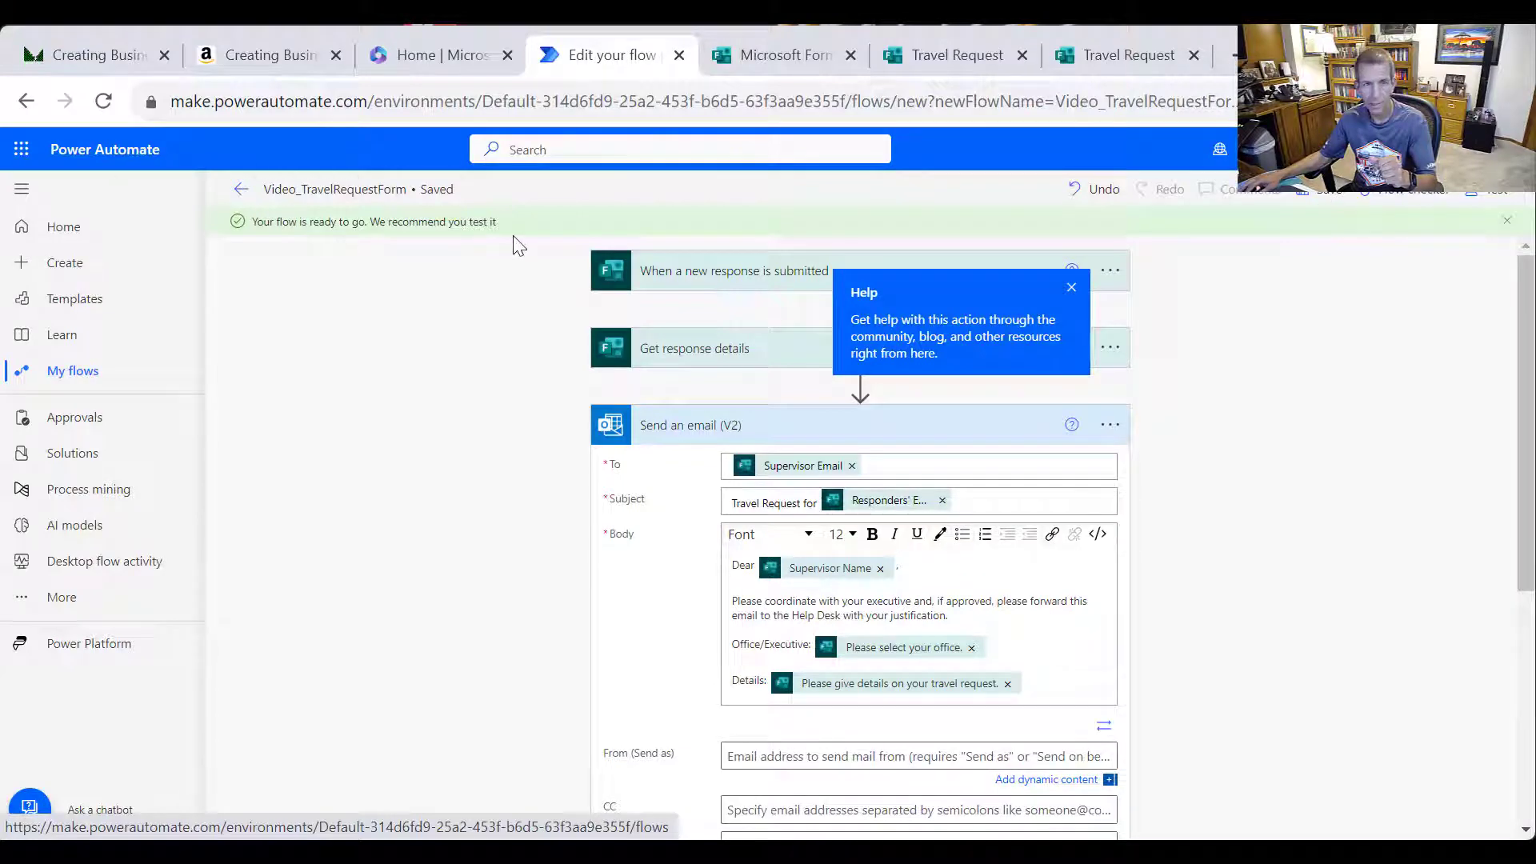
click(242, 192)
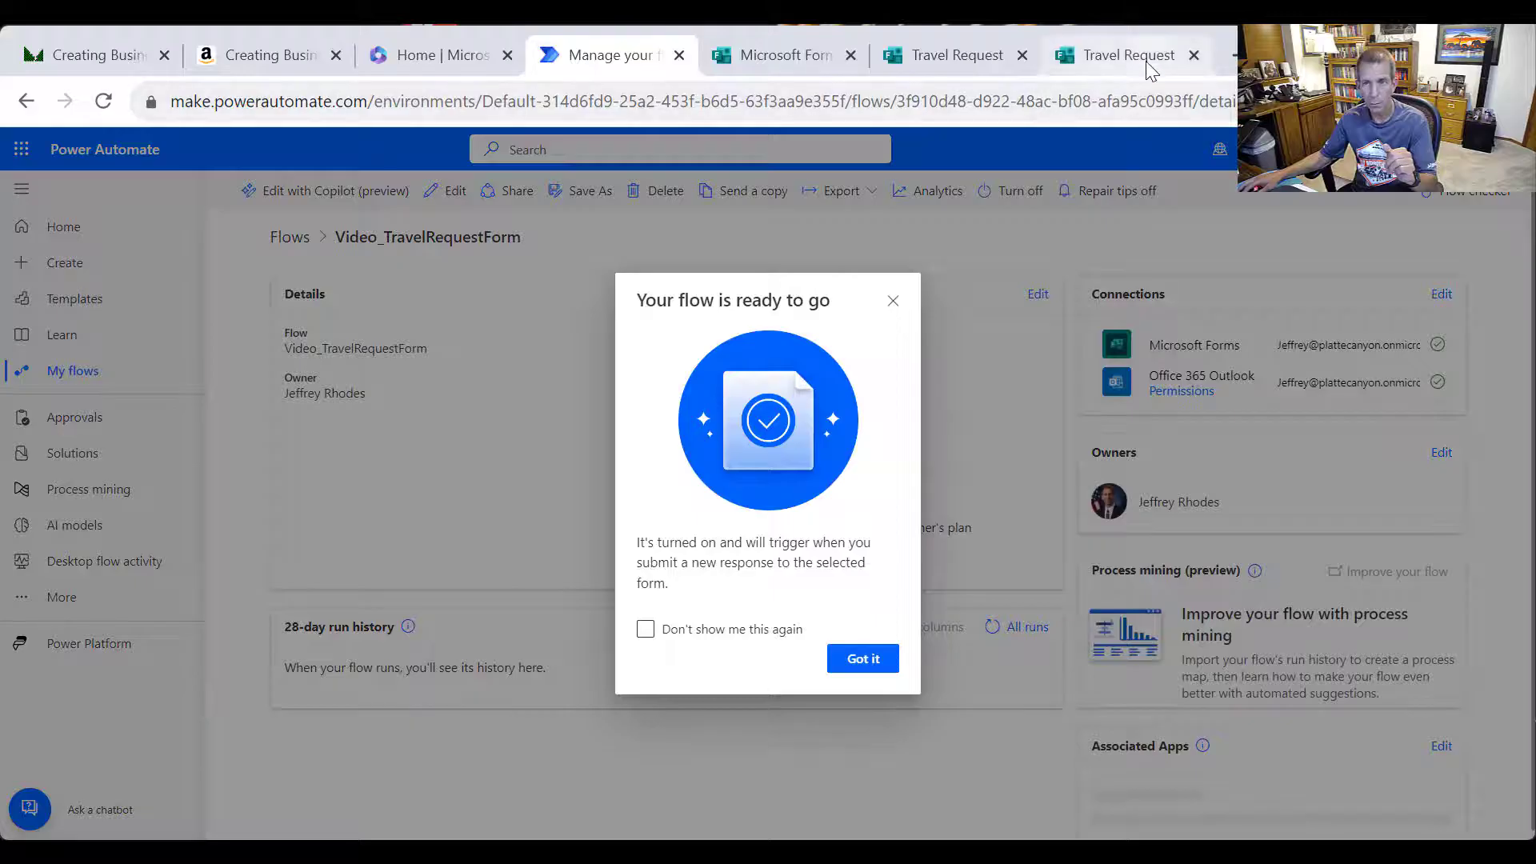
On the Travel Request form, choose the IT office and enter the supervisor's name and e-mail
click(1129, 54)
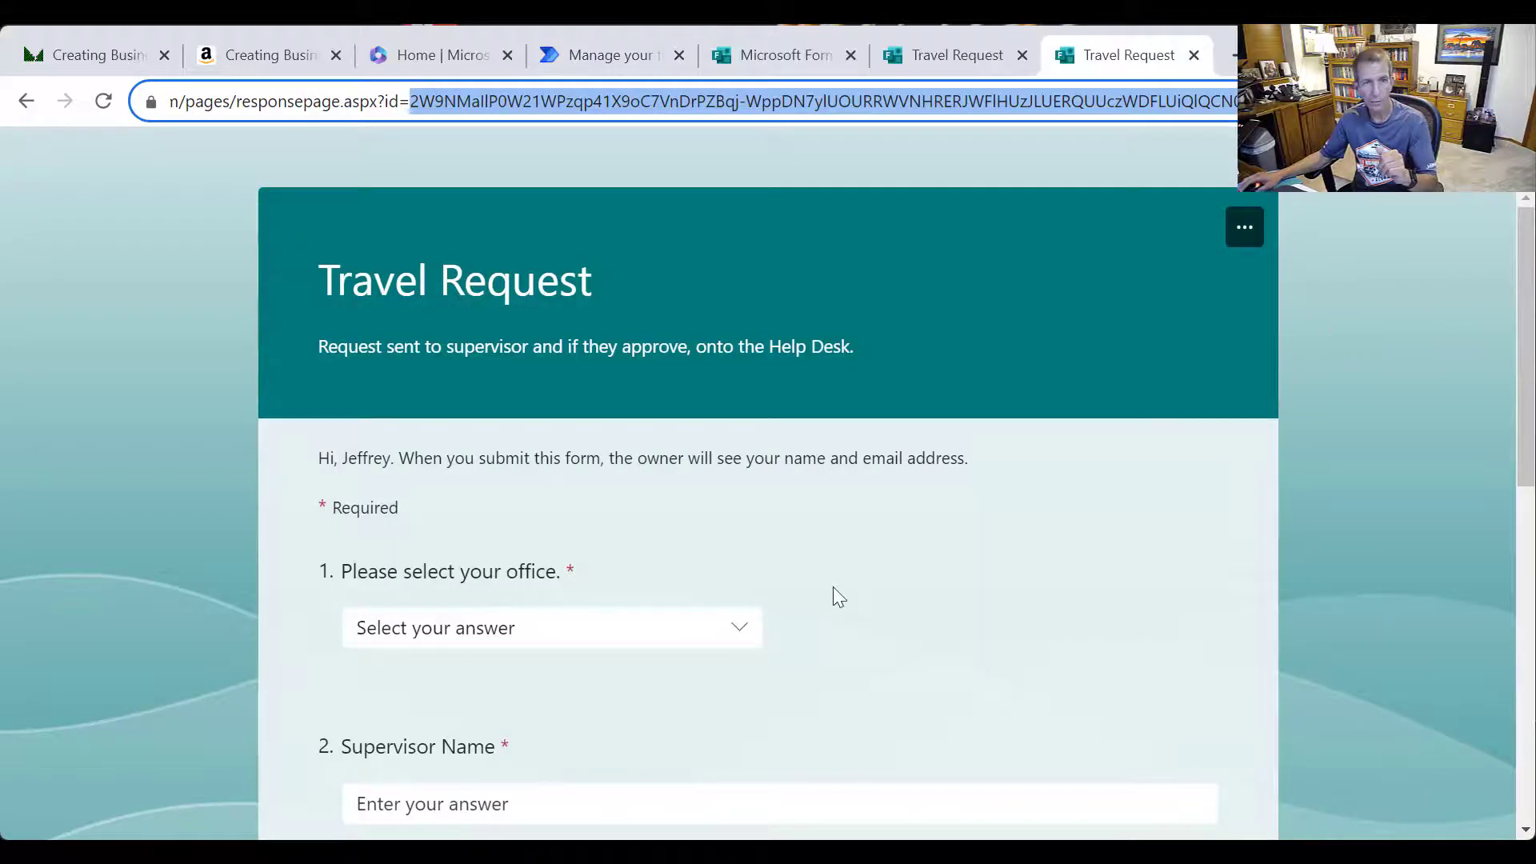
scroll(864, 533, down, 2)
click(608, 508)
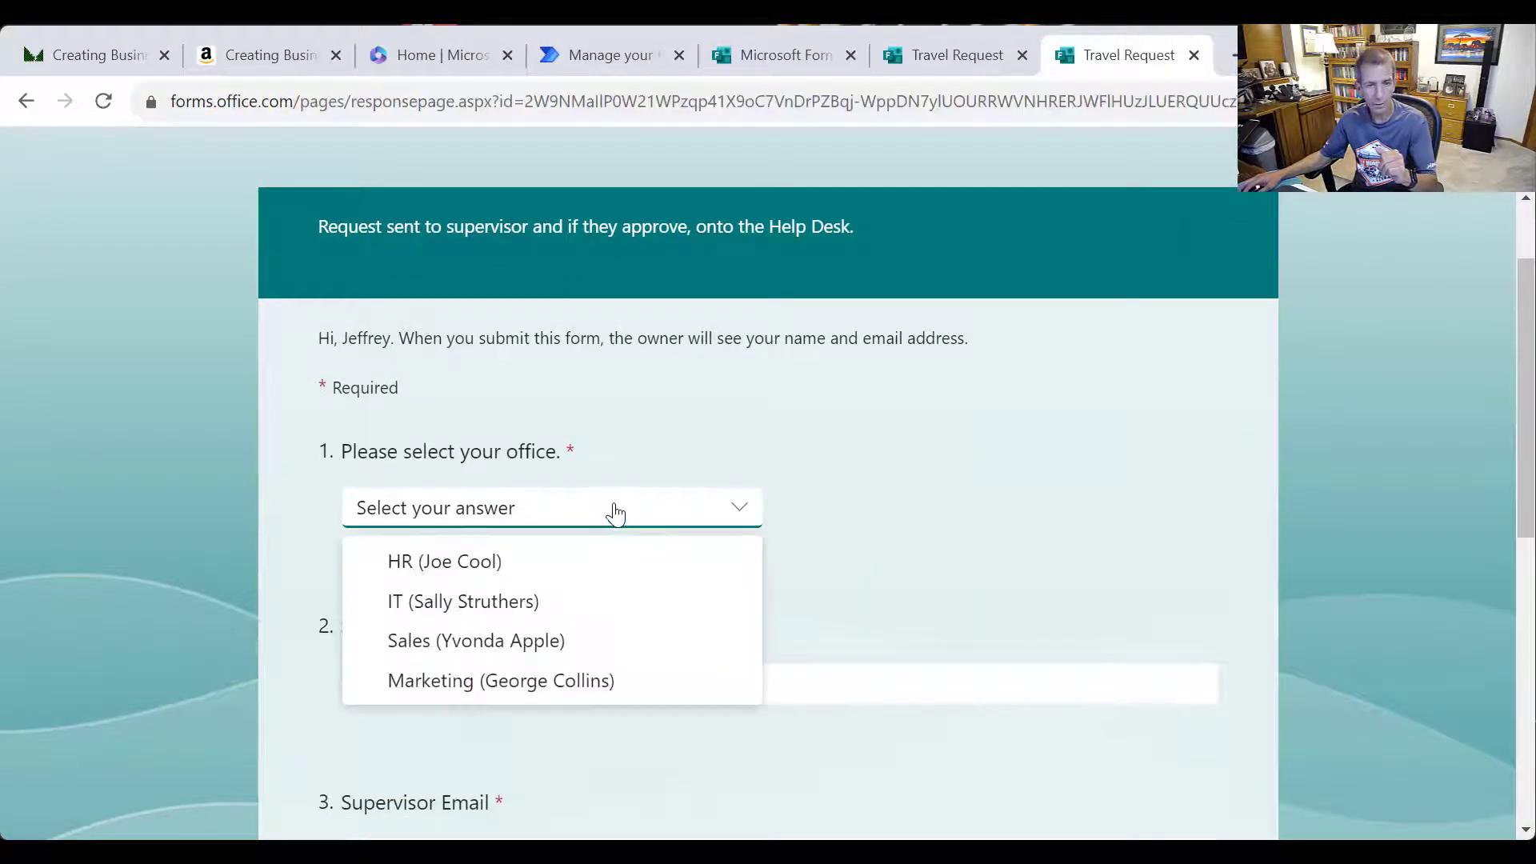
click(518, 598)
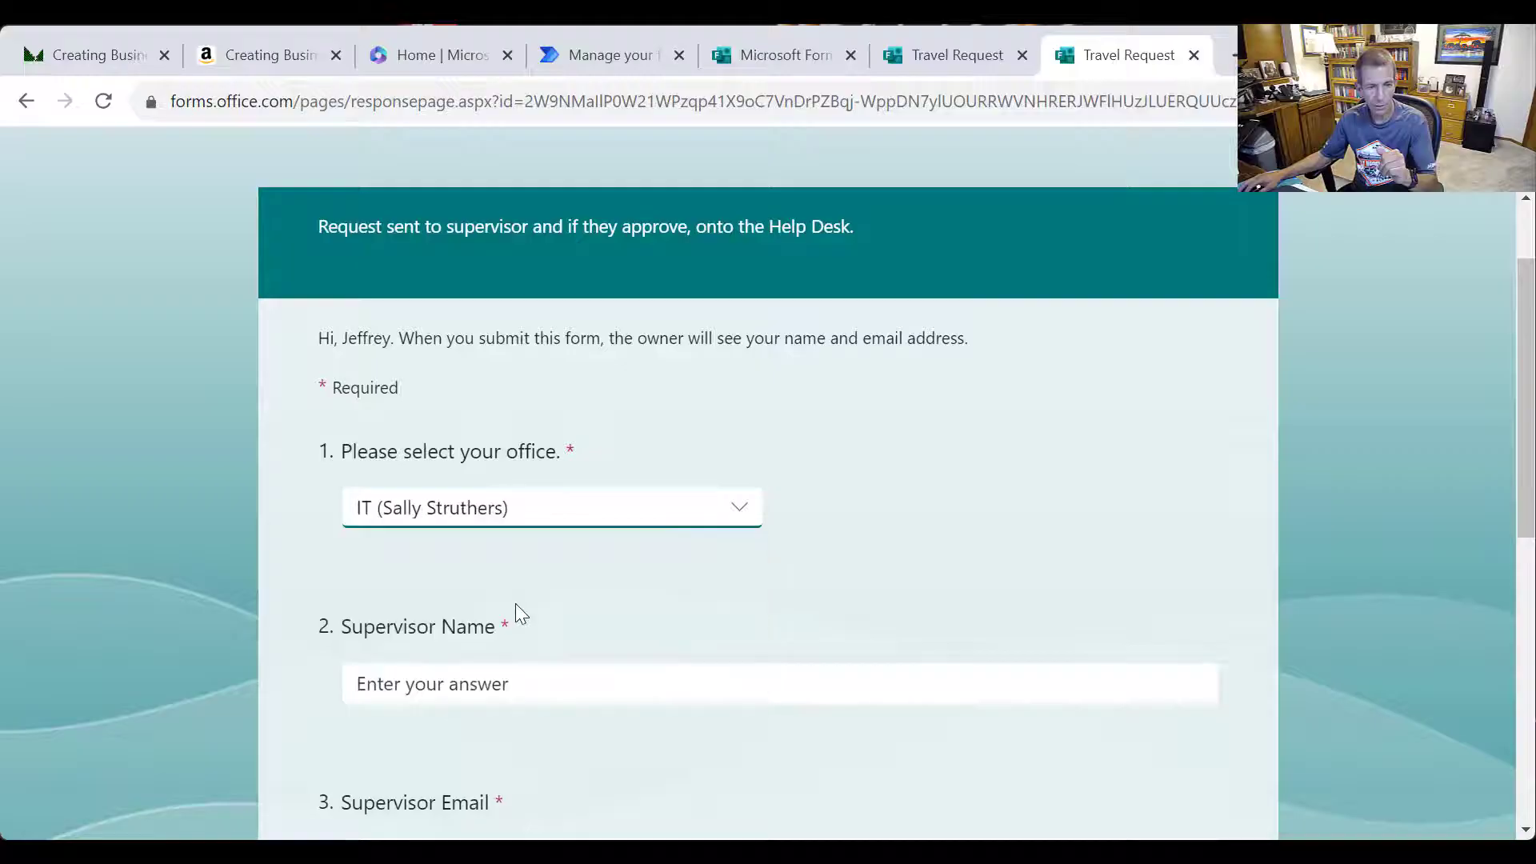
click(529, 684)
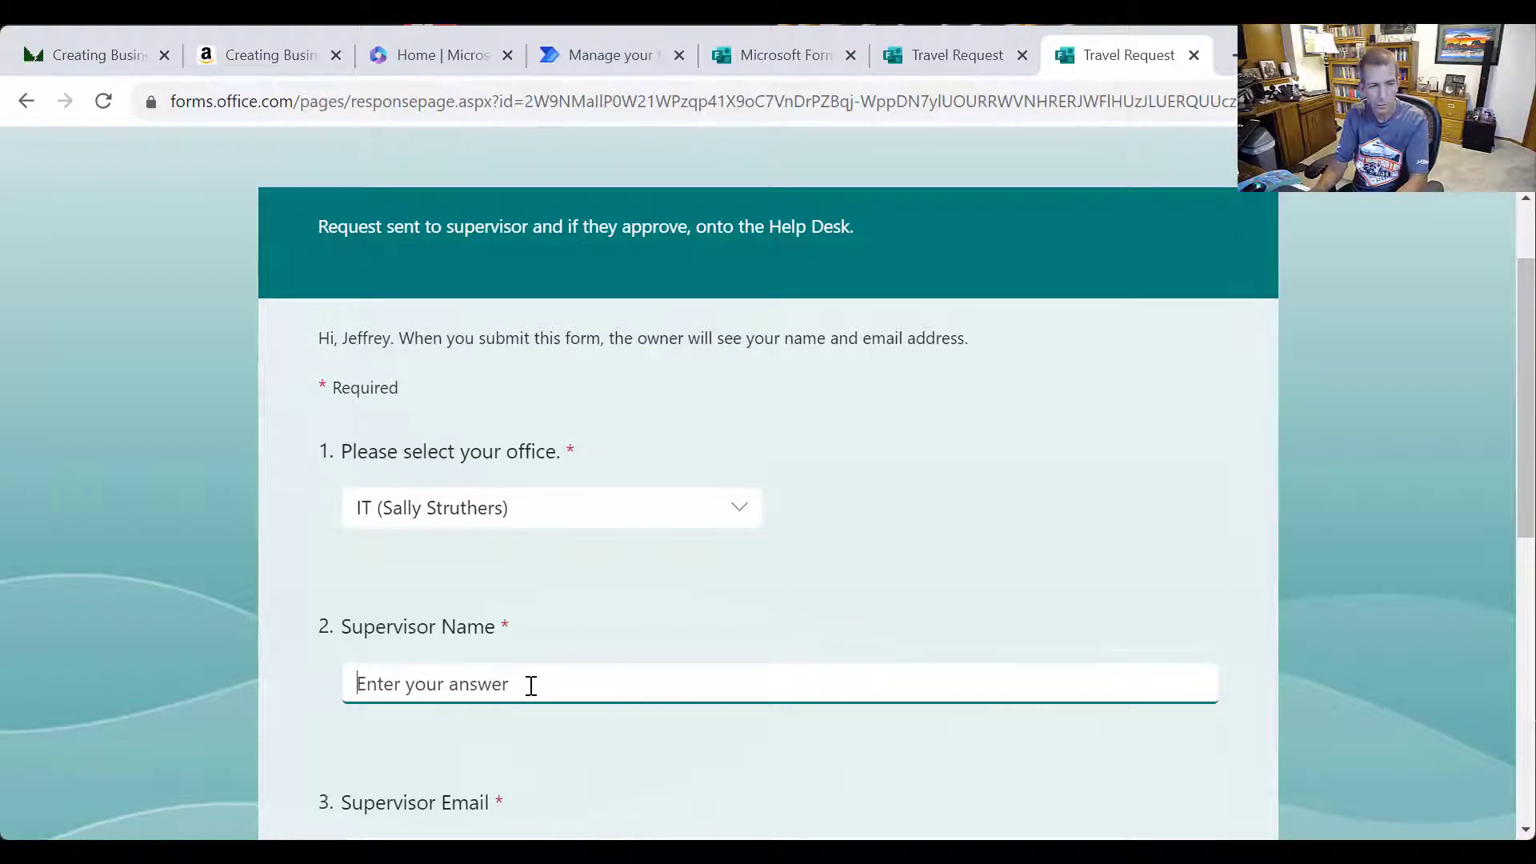
text(Paul MJ)
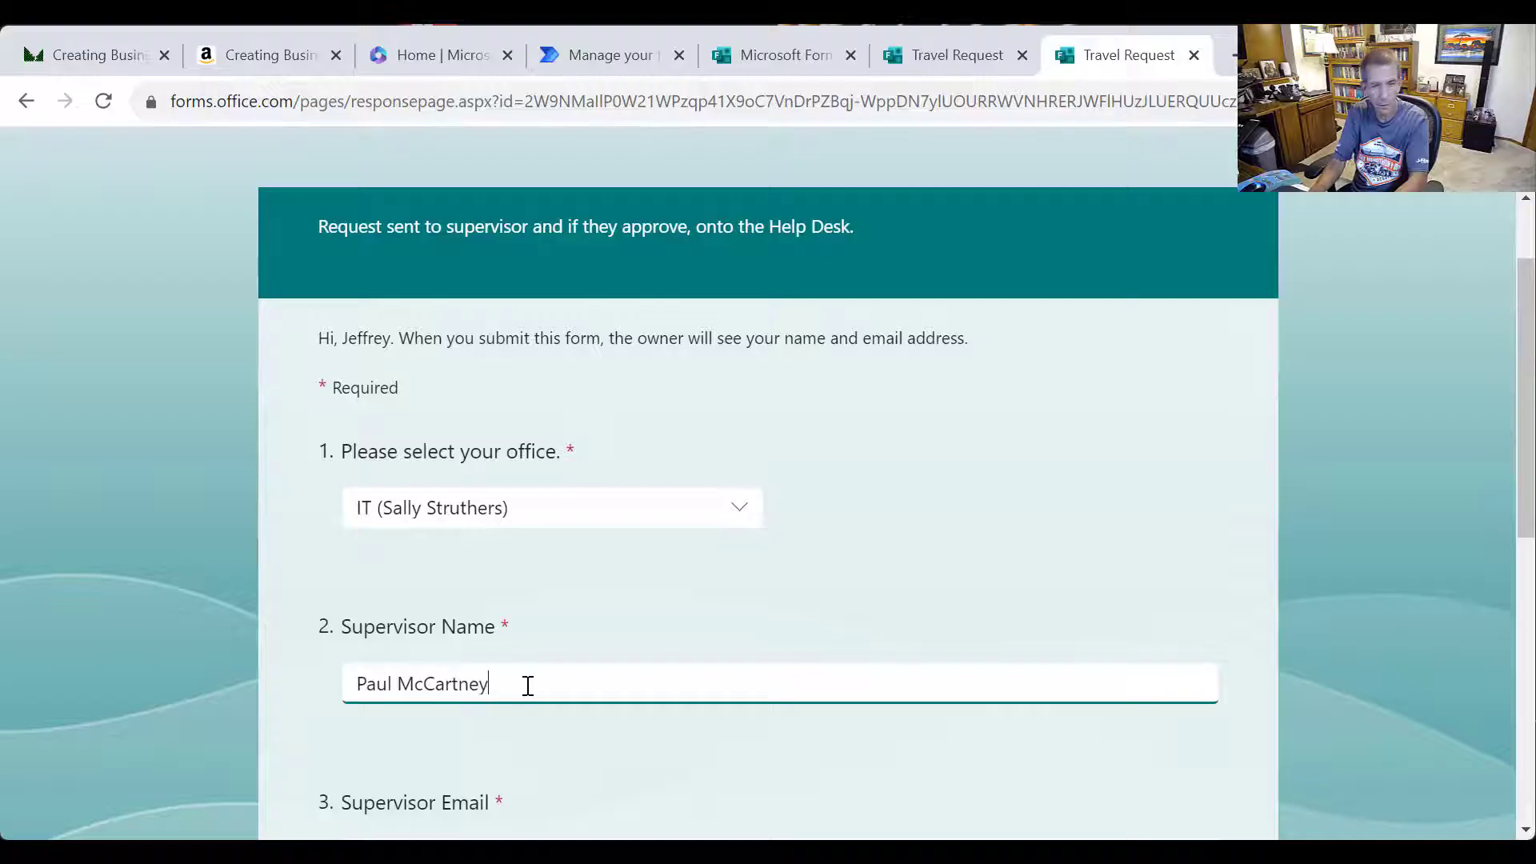
key(Tab)
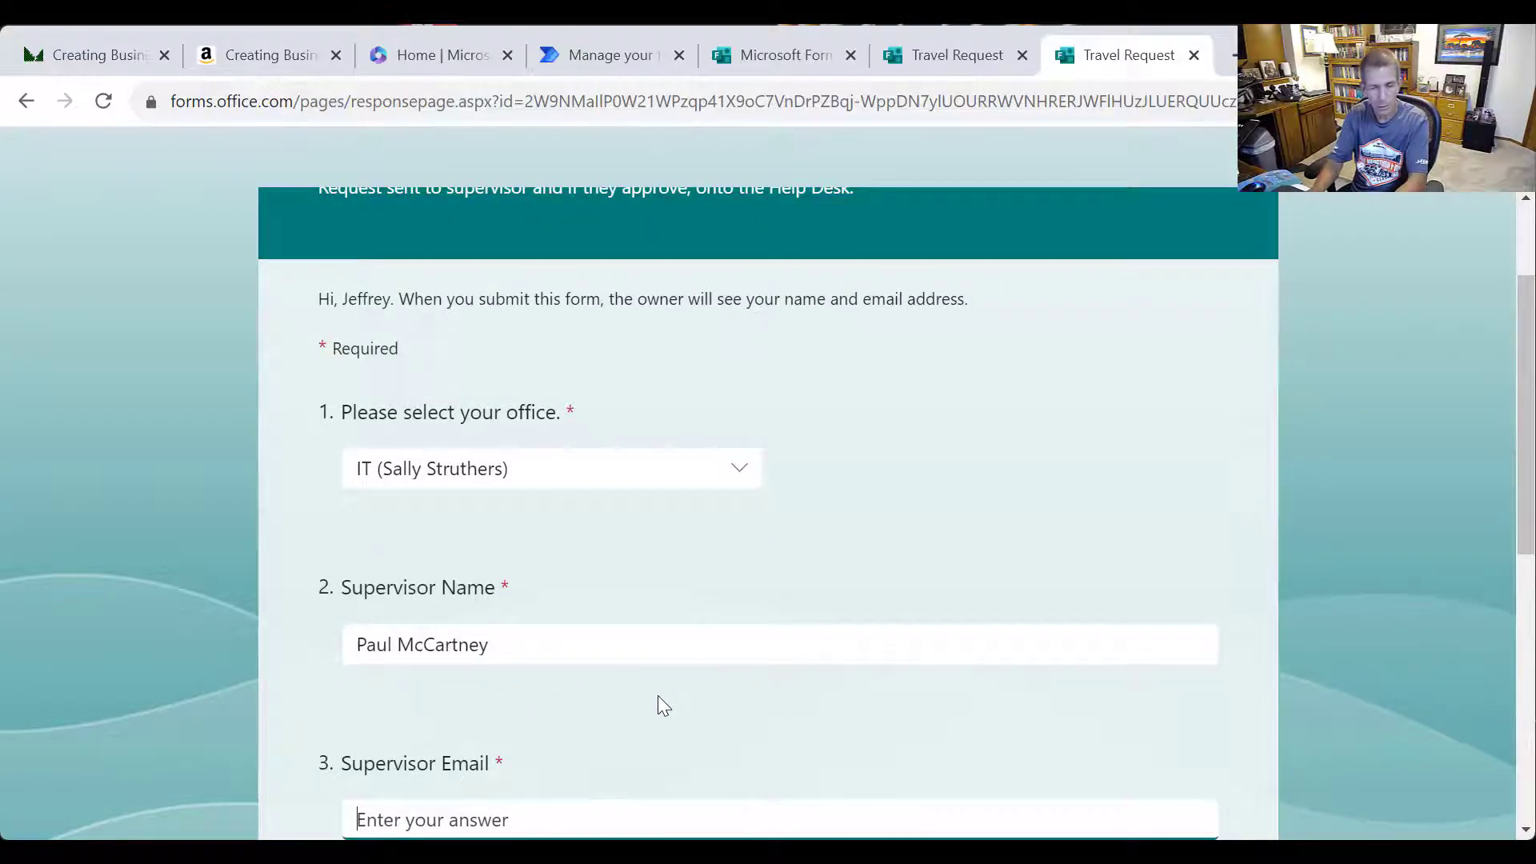
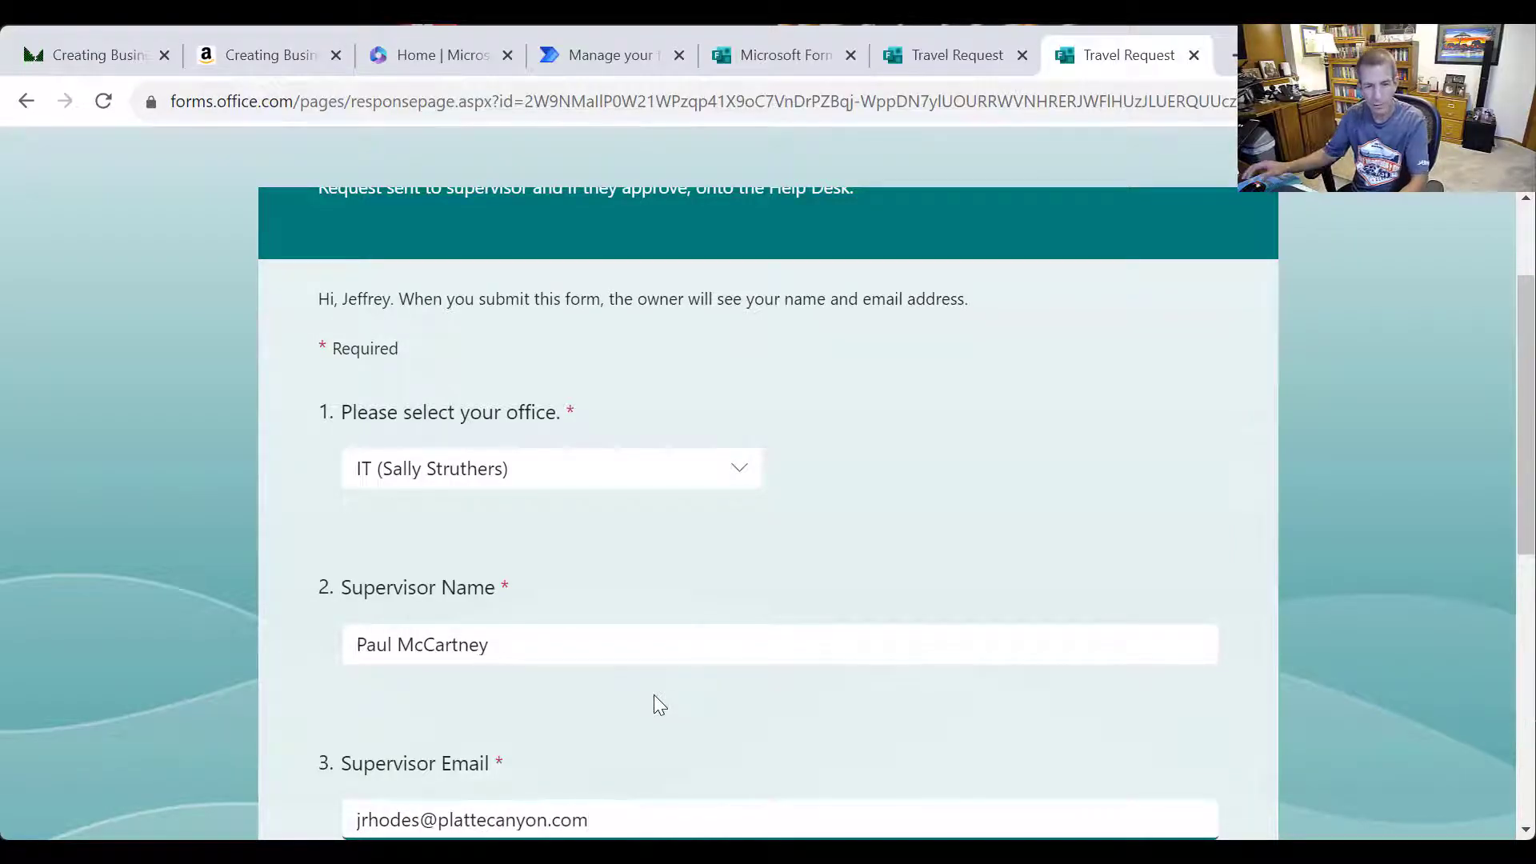
Enter travel details as Details, Line 2, Line 3, Line 4 on separate lines and submit
scroll(728, 692, down, 3)
click(689, 750)
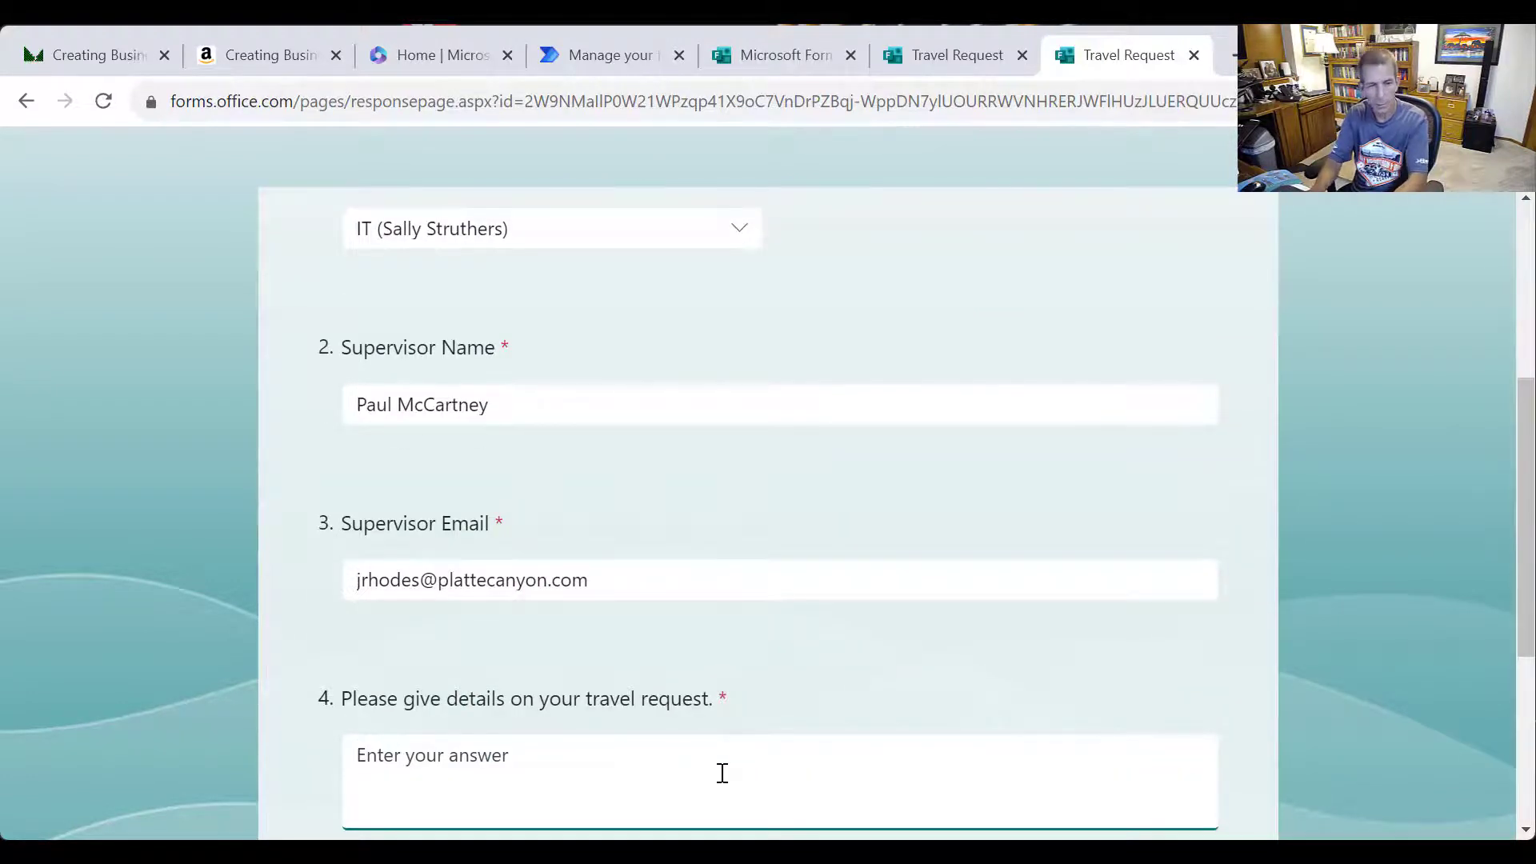
text(Details)
key(Return)
text(Line)
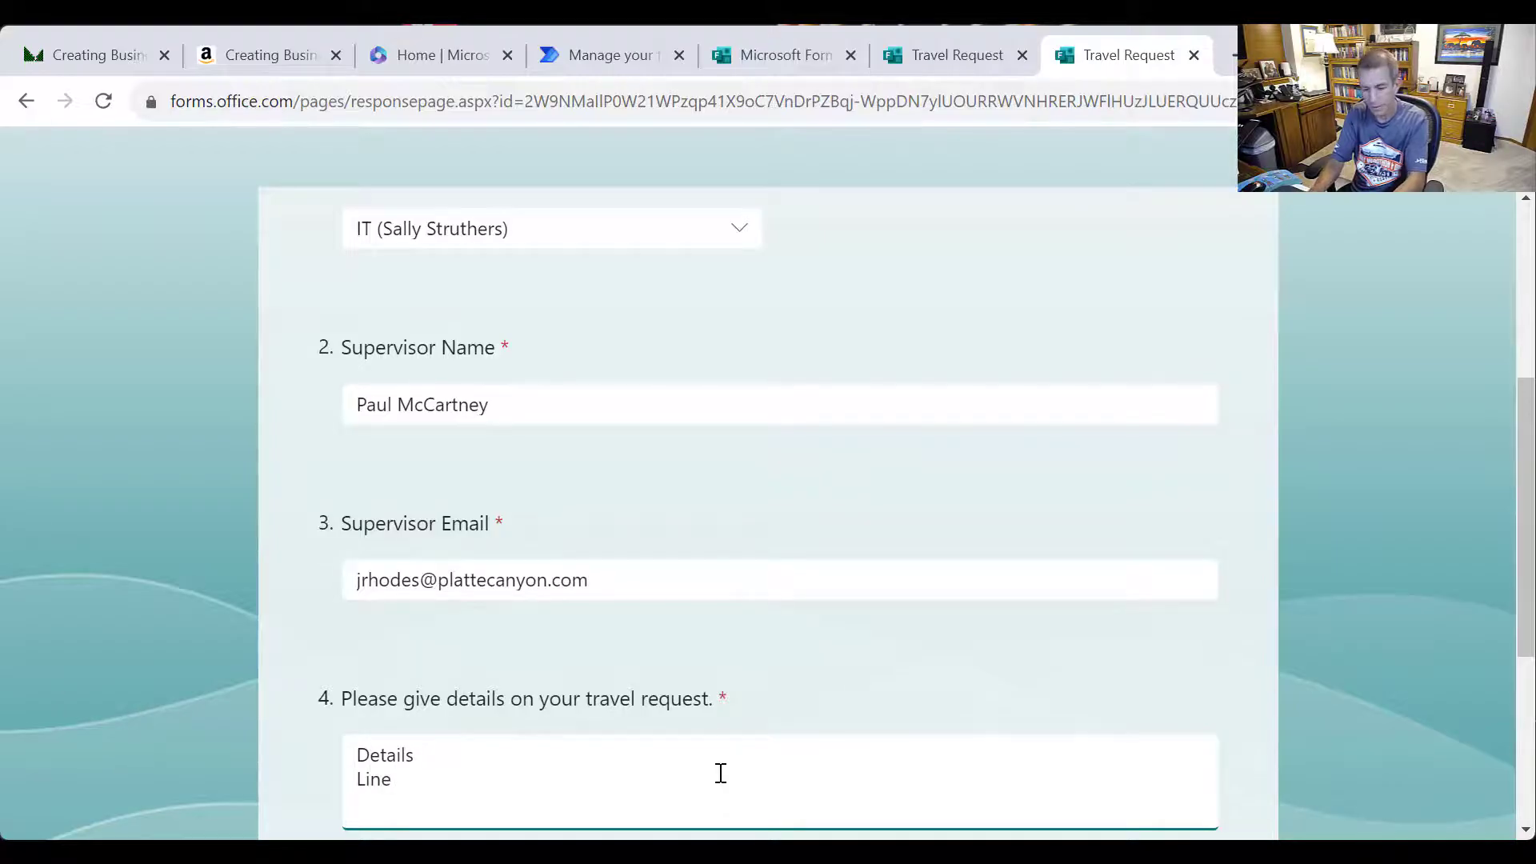
text( 2 Line 3)
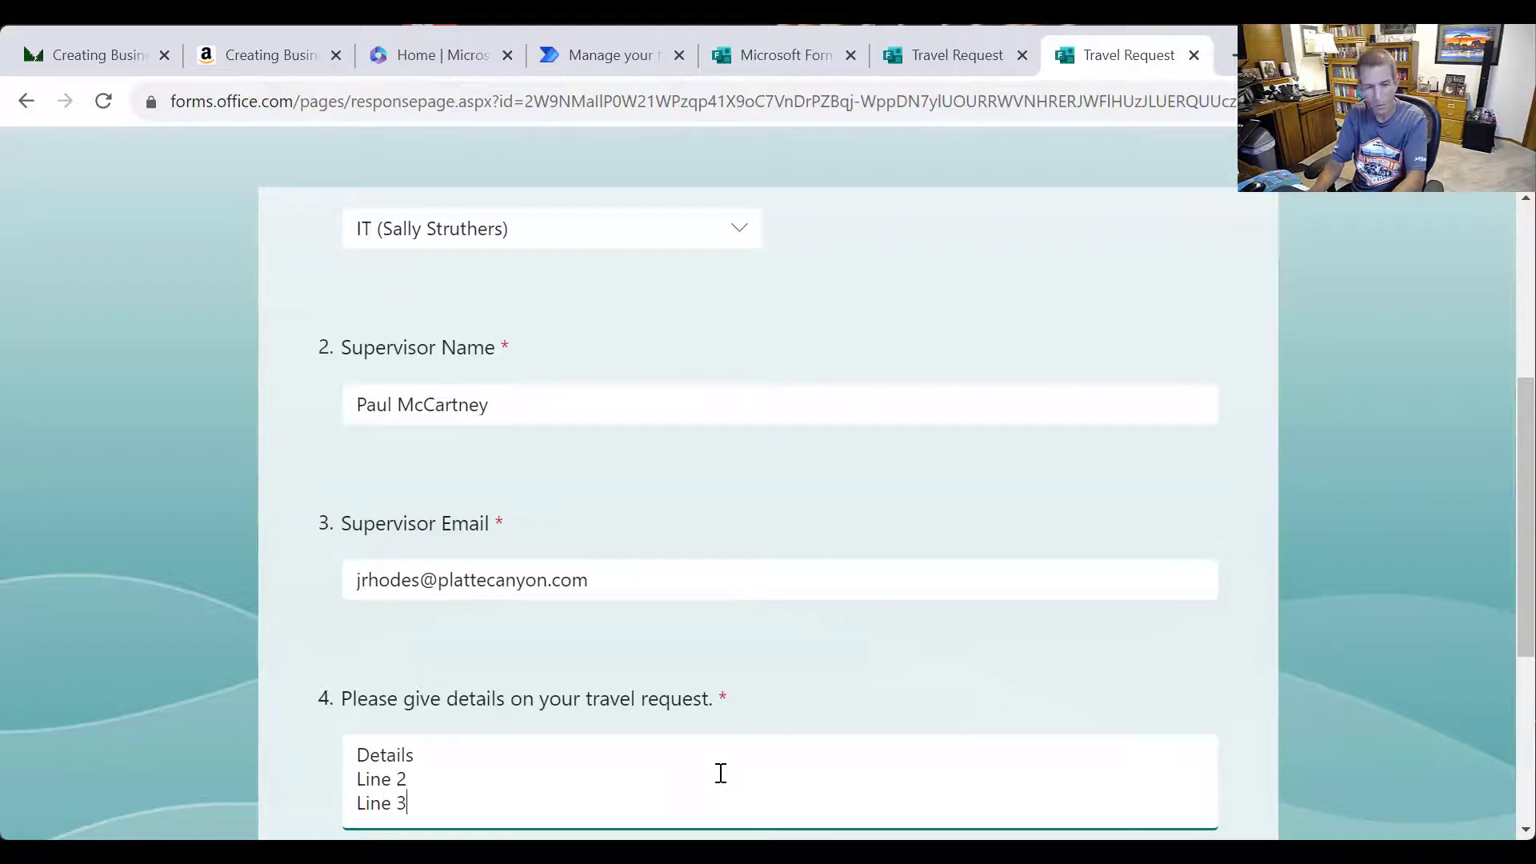
key(Return)
text(Line 4)
scroll(688, 720, down, 3)
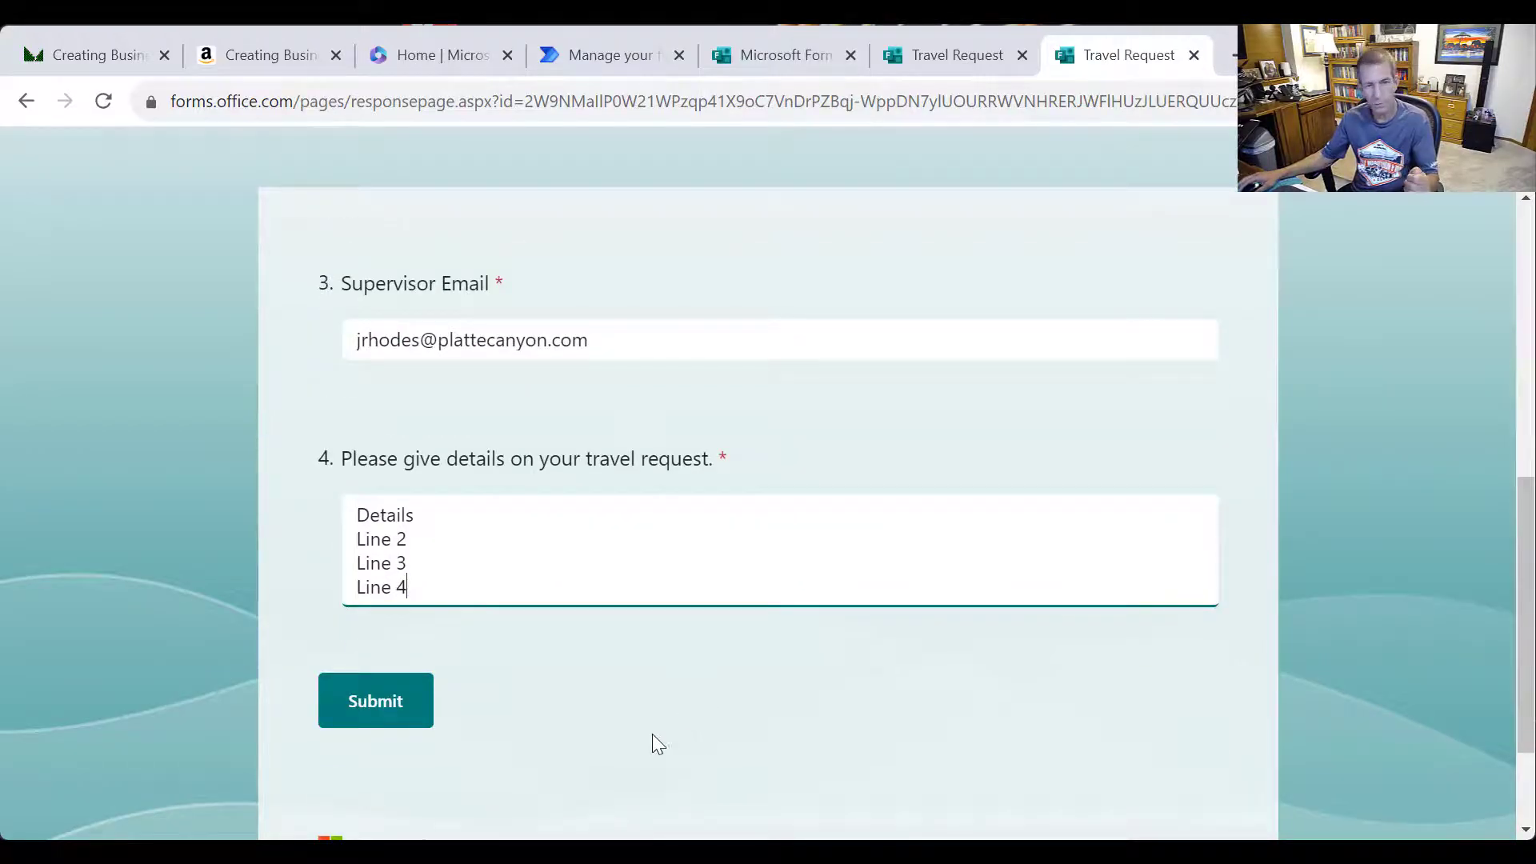
click(379, 700)
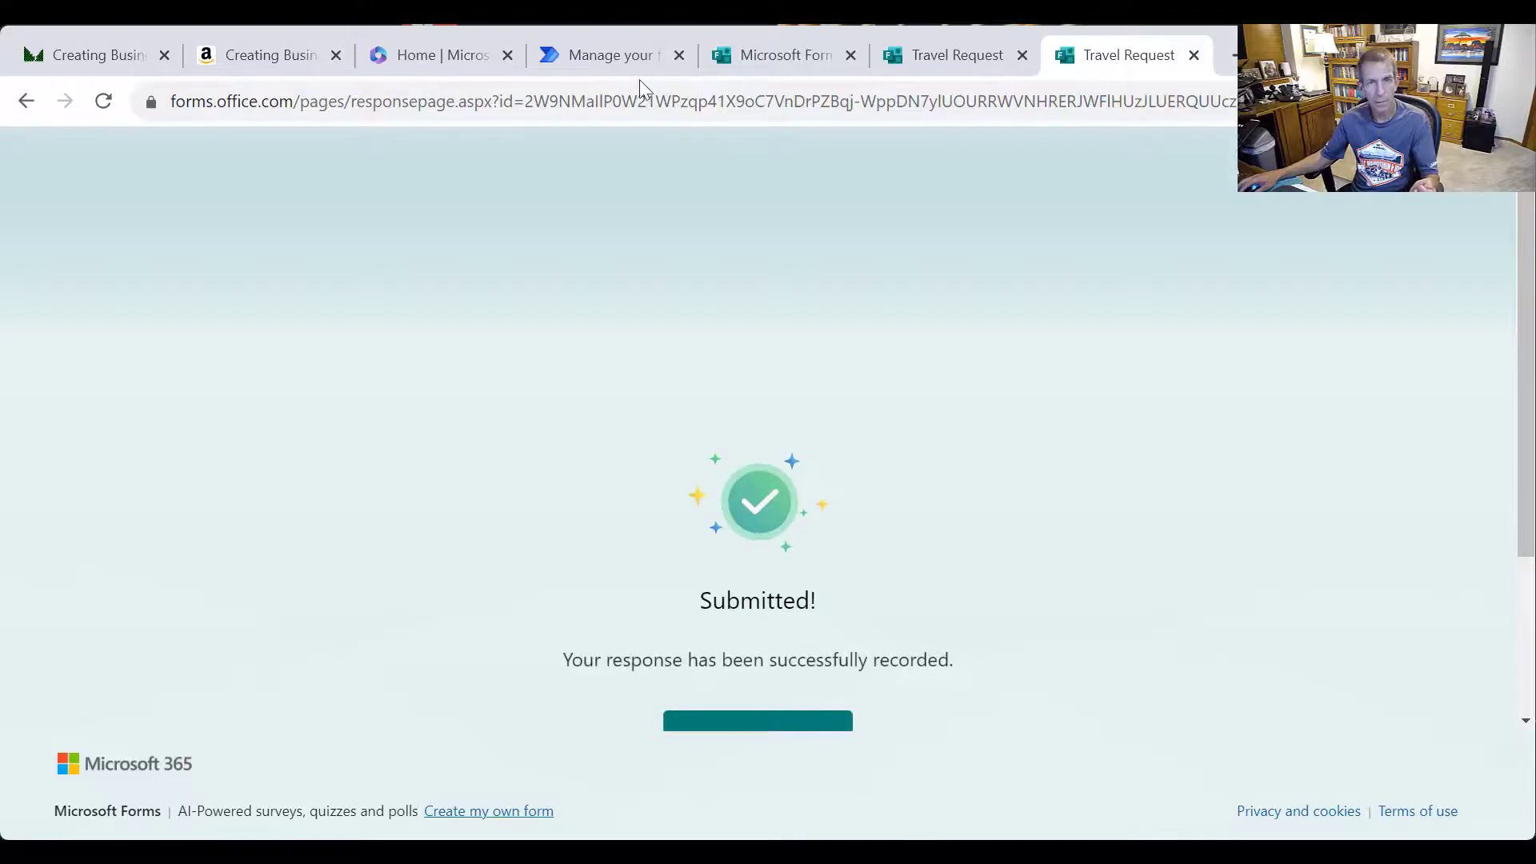
Reload the flow's details page so the new run appears in run history
click(587, 64)
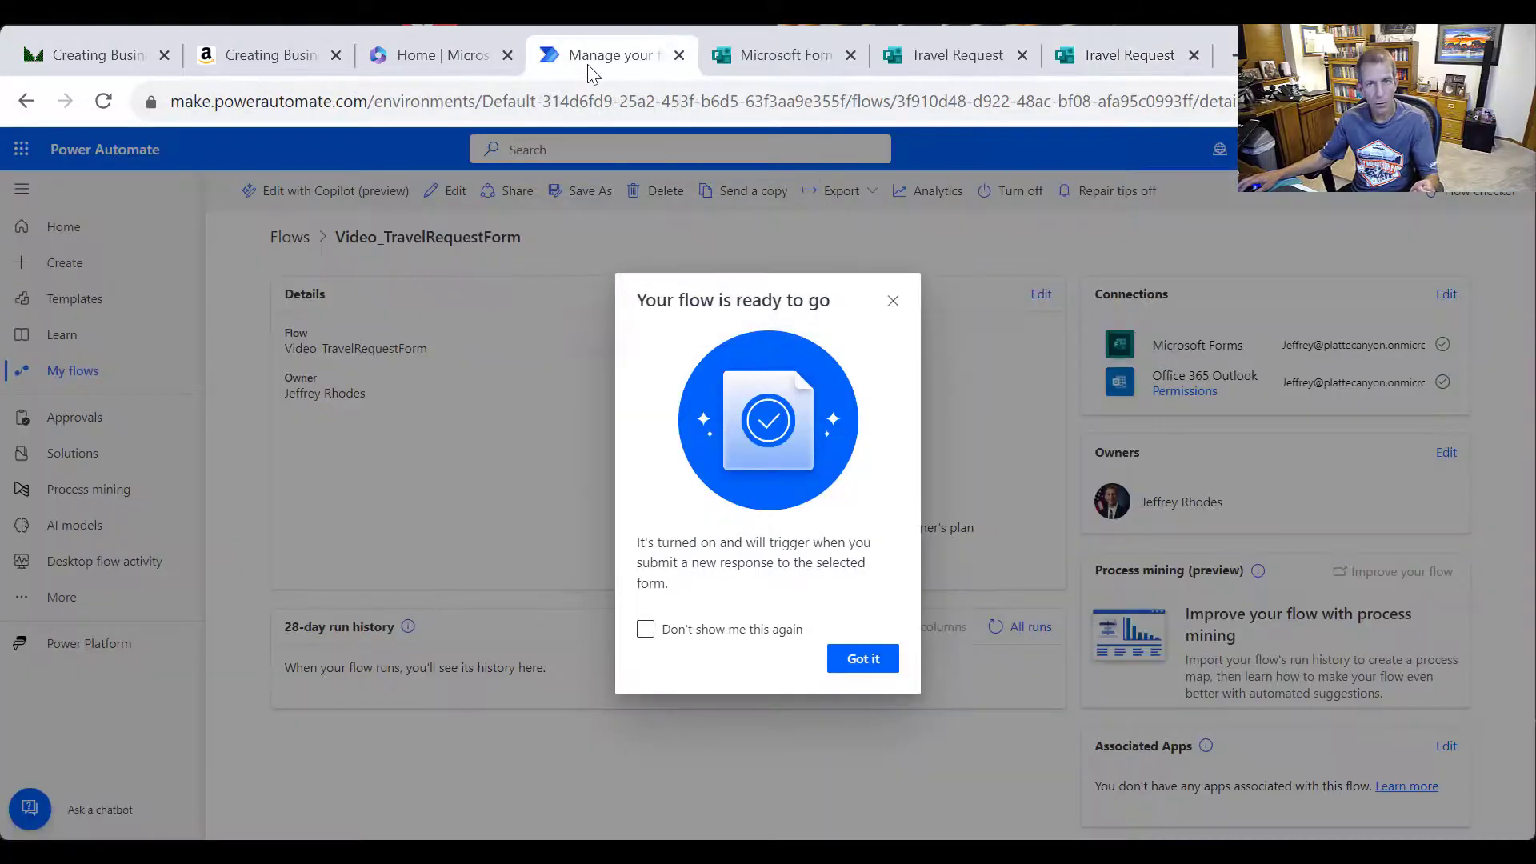
click(860, 661)
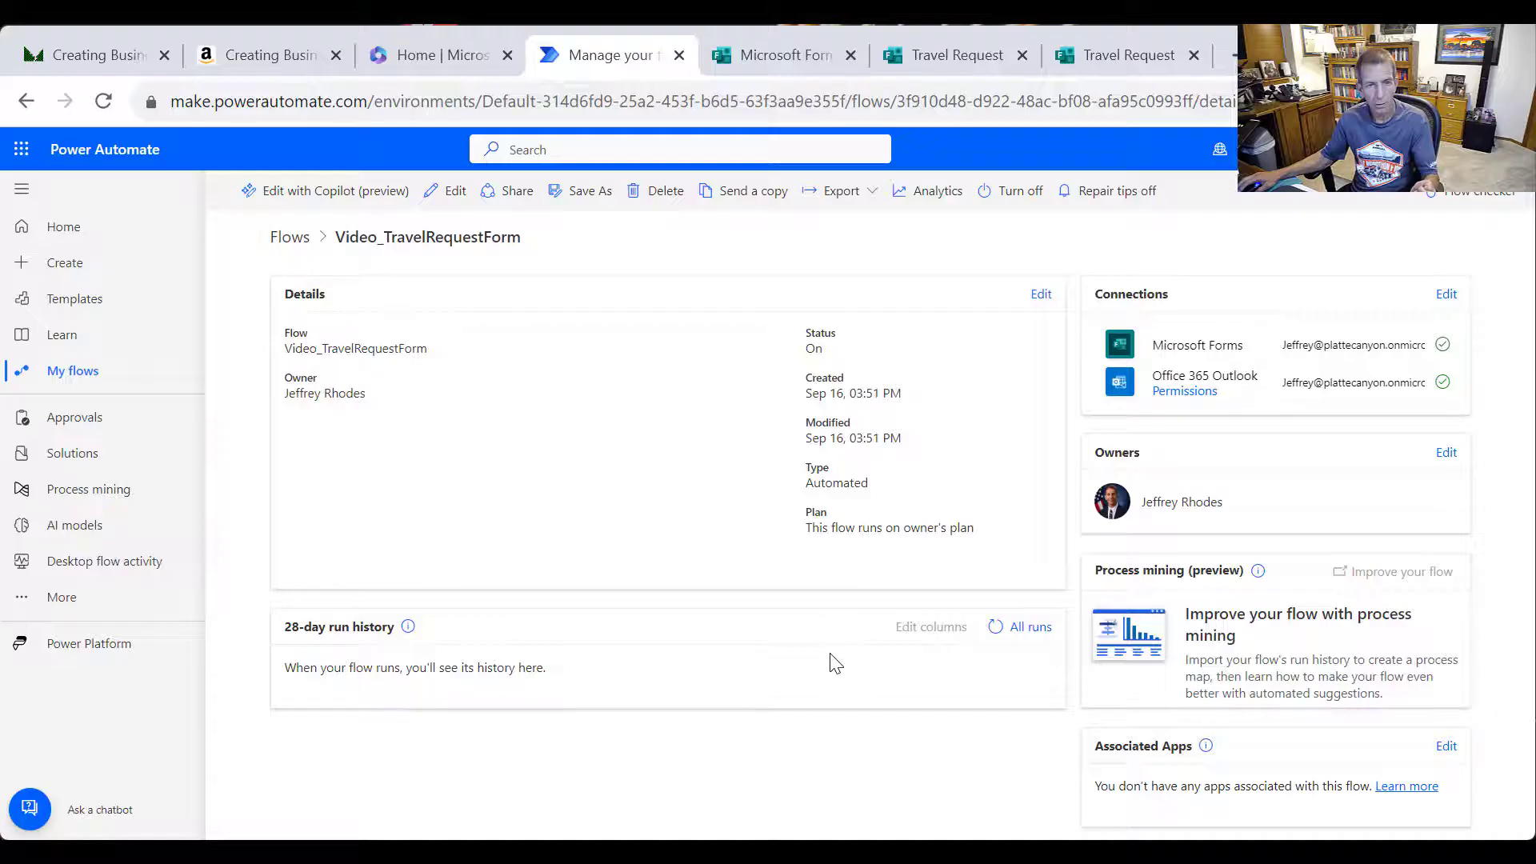
right_click(631, 702)
click(745, 384)
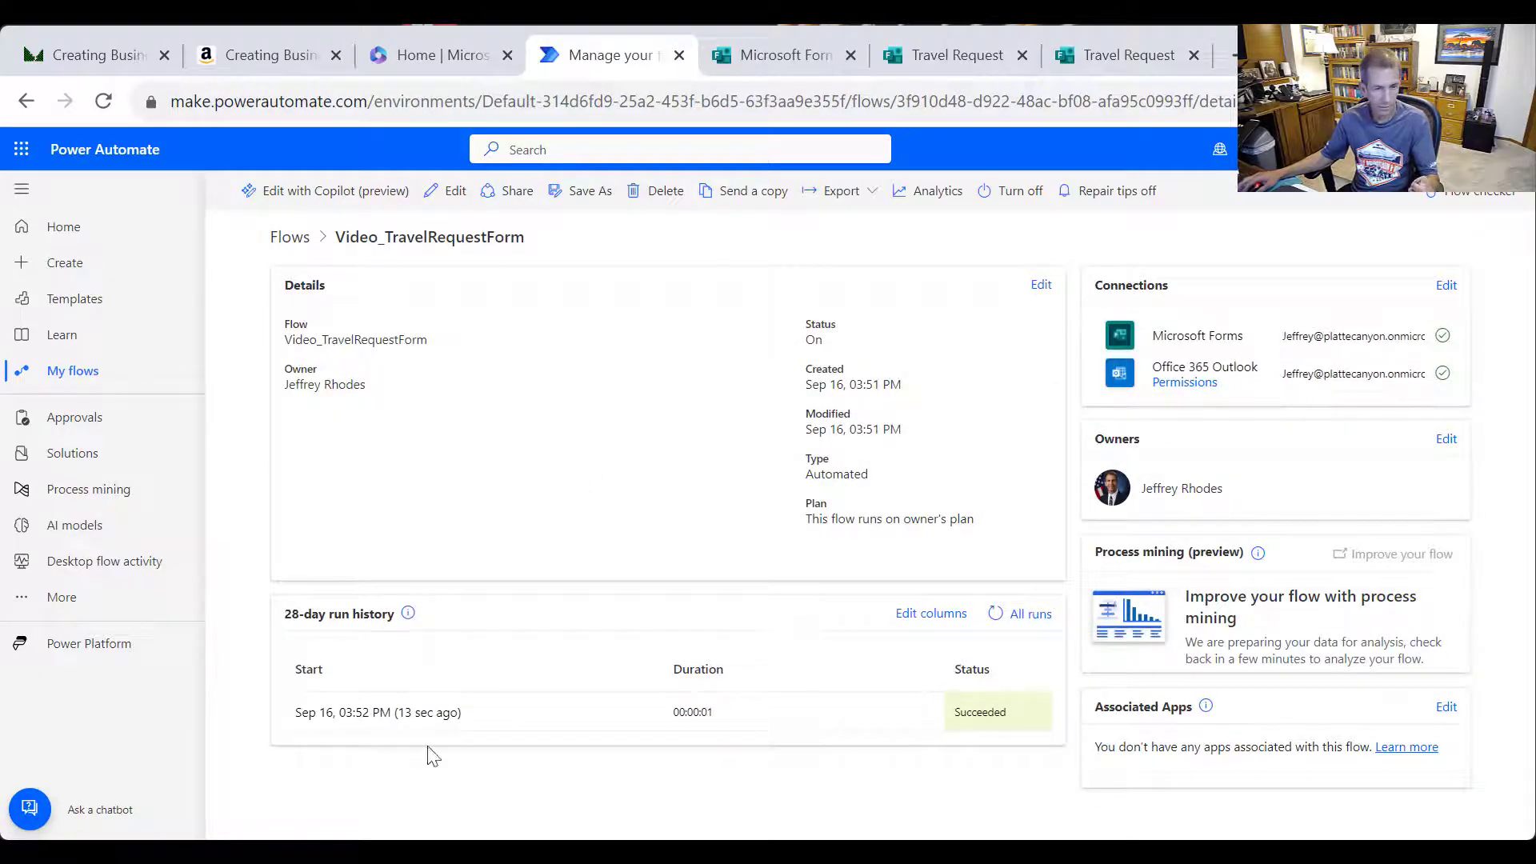
Open the latest successful run and expand Get response details to view the submitted answers
click(427, 716)
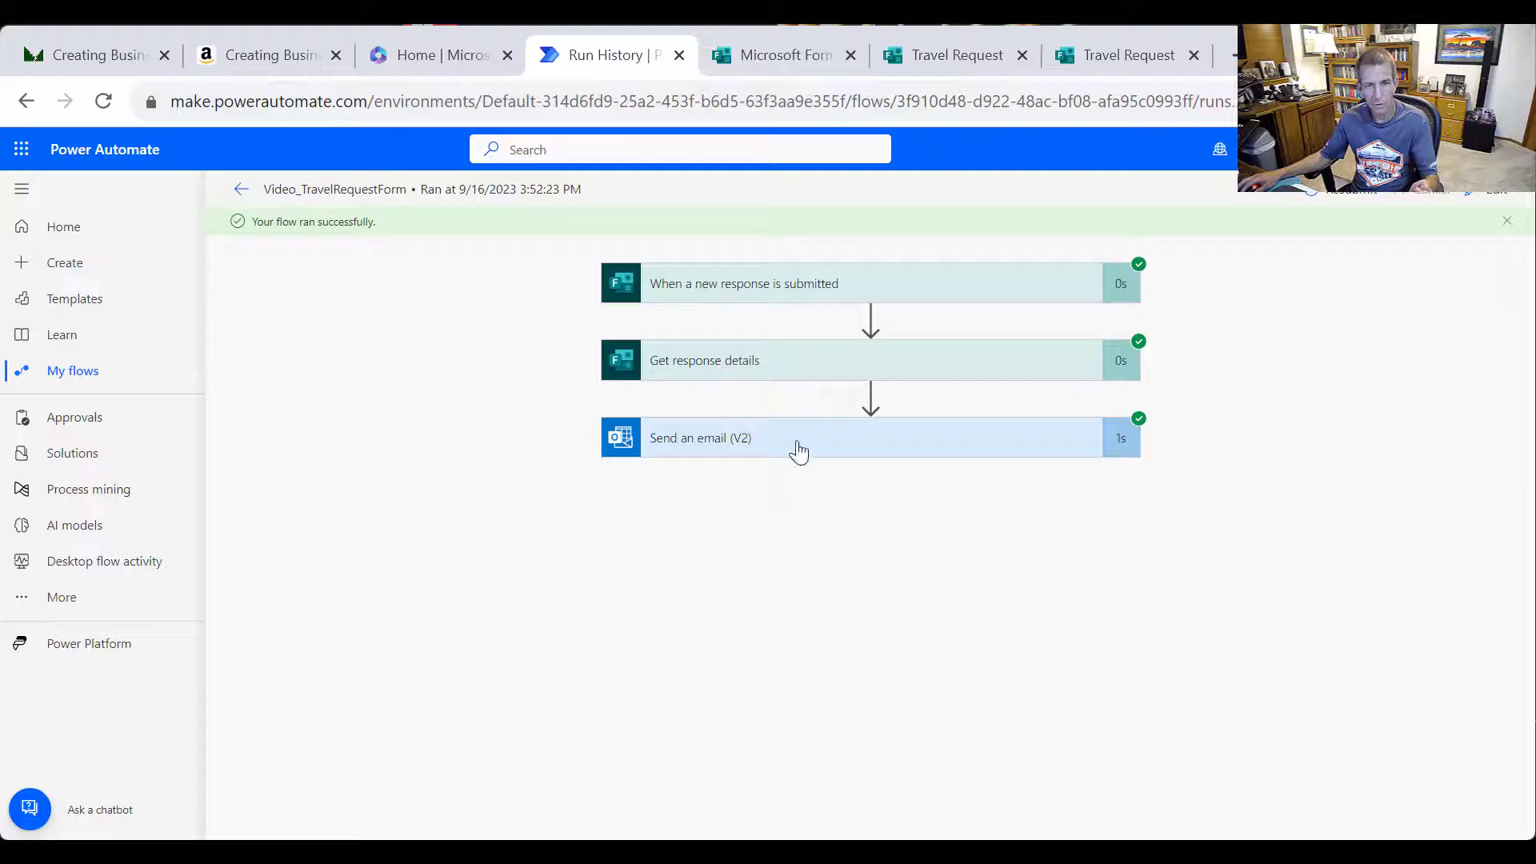
click(792, 361)
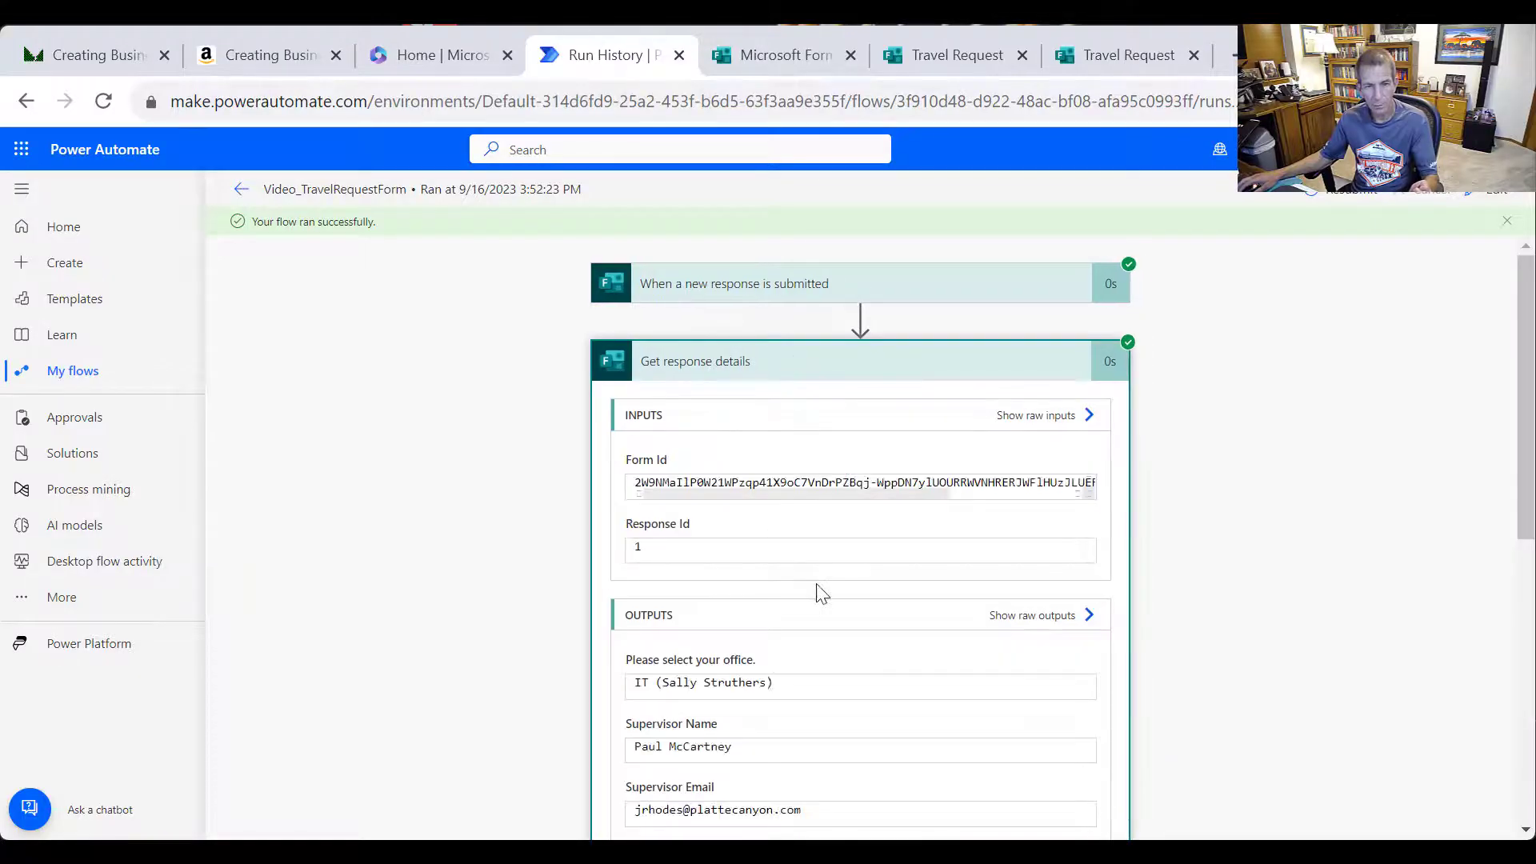
scroll(822, 596, down, 3)
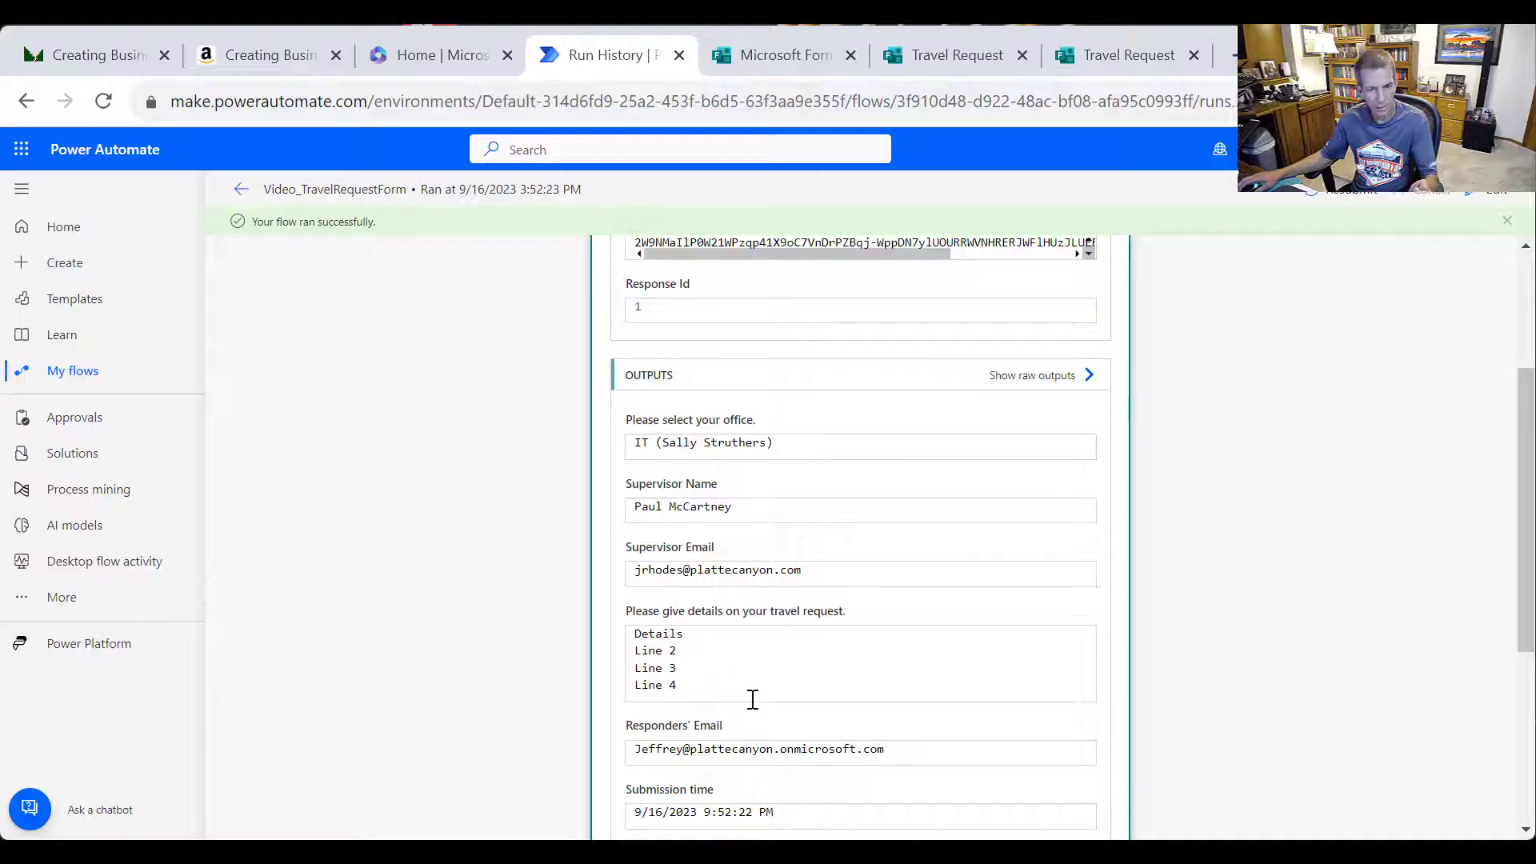
scroll(1406, 559, up, 2)
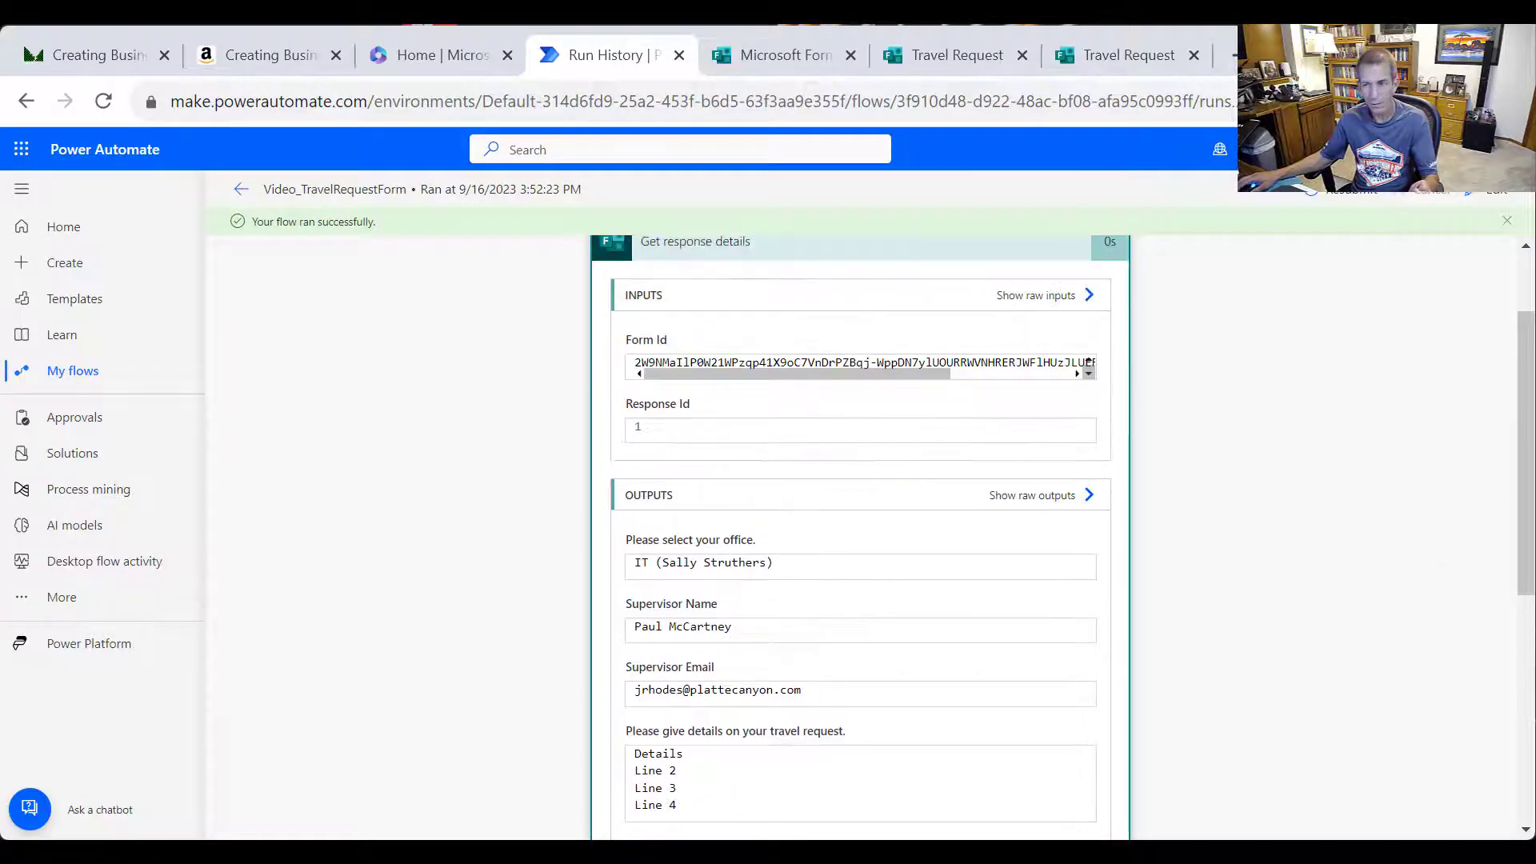
Collapse Get response details and review the To, Subject and Body inputs of Send an email (V2)
click(825, 251)
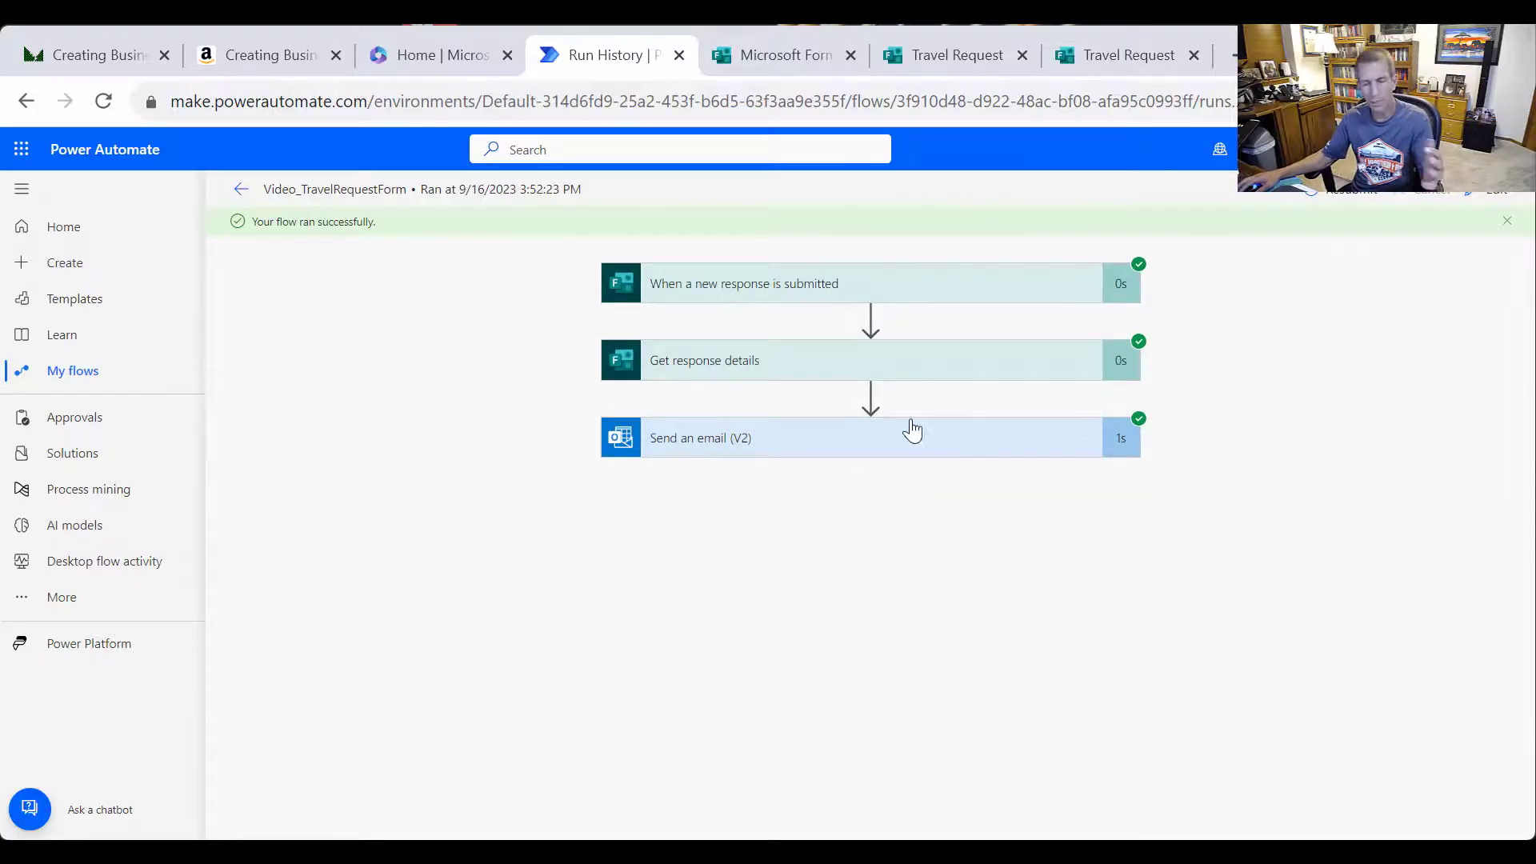
click(848, 452)
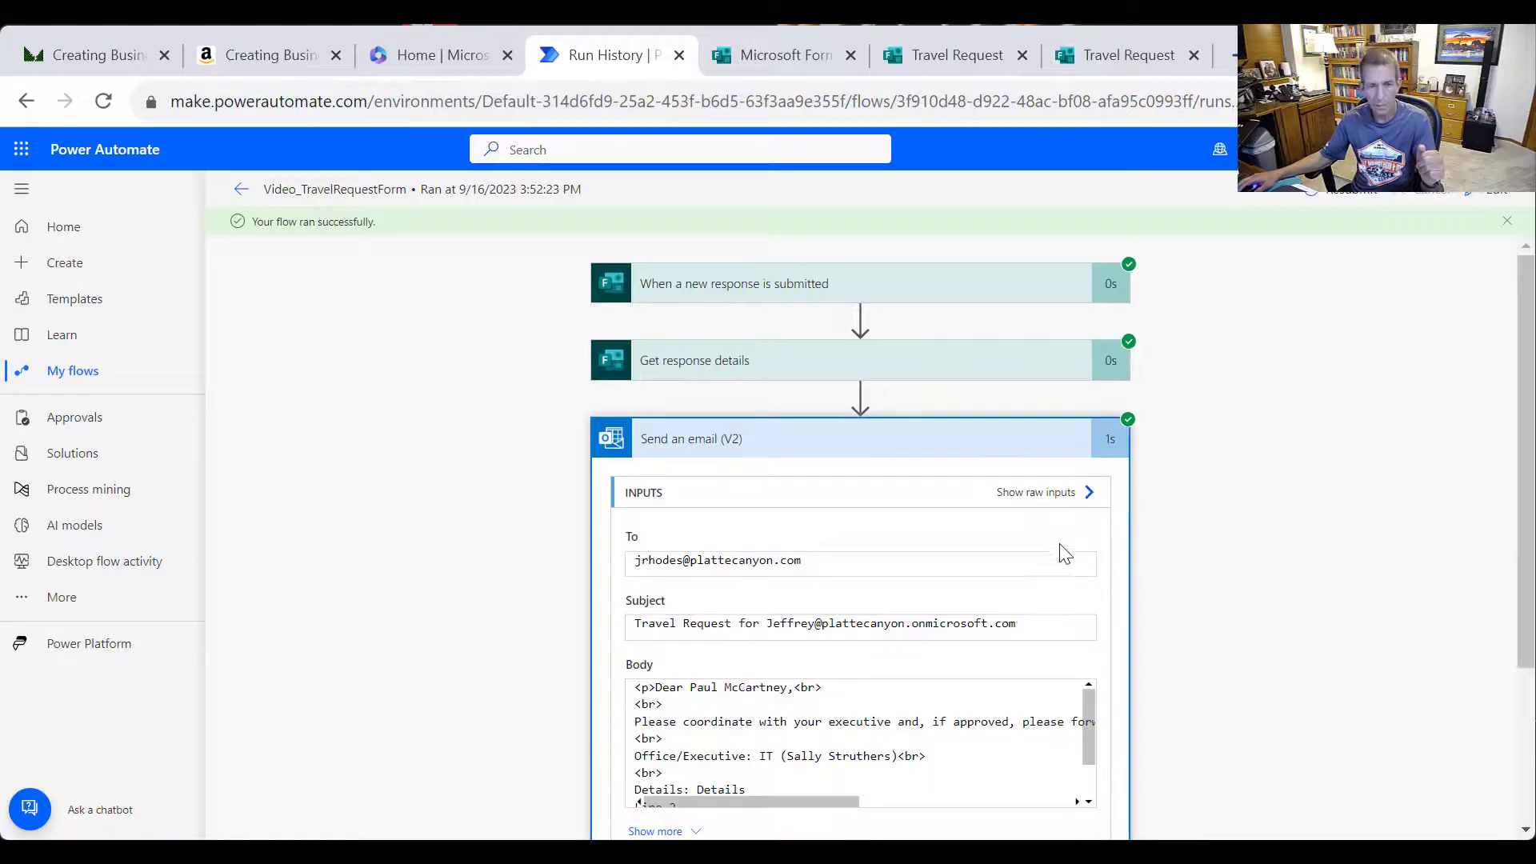
scroll(920, 587, down, 3)
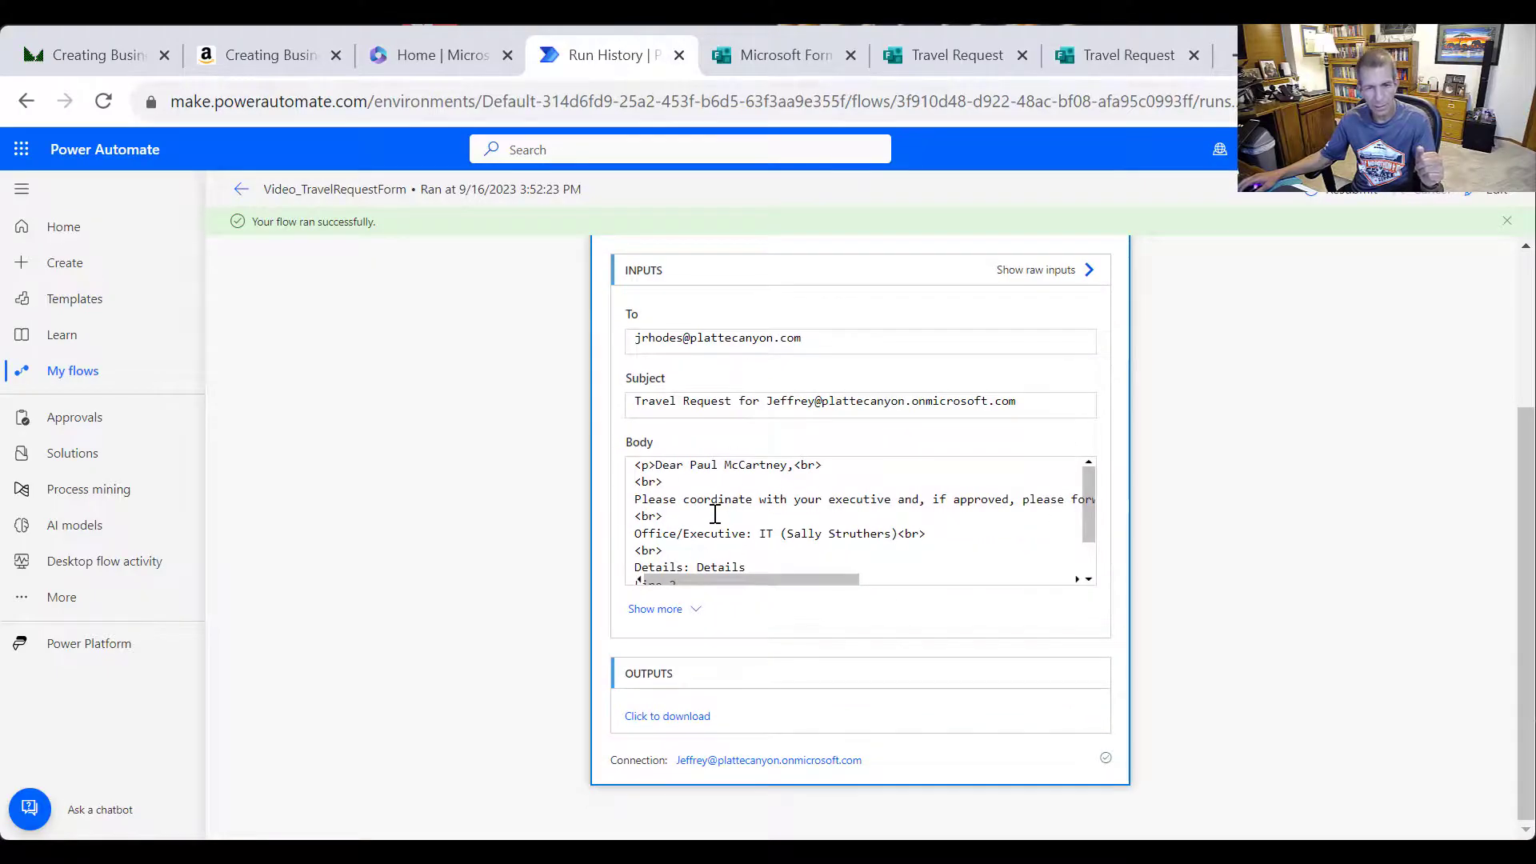
scroll(797, 580, down, 2)
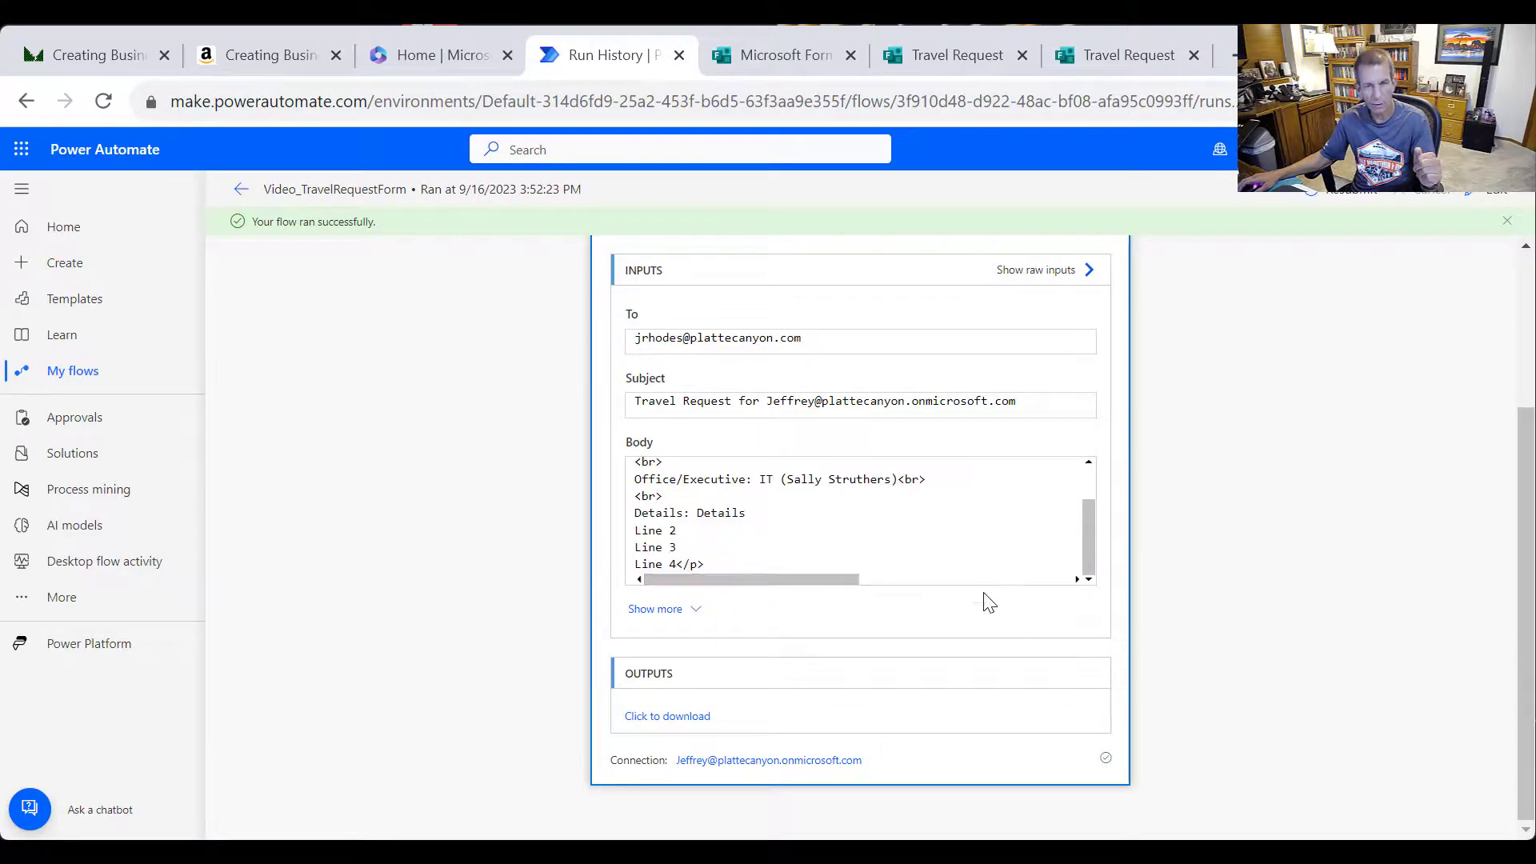
scroll(1119, 518, up, 3)
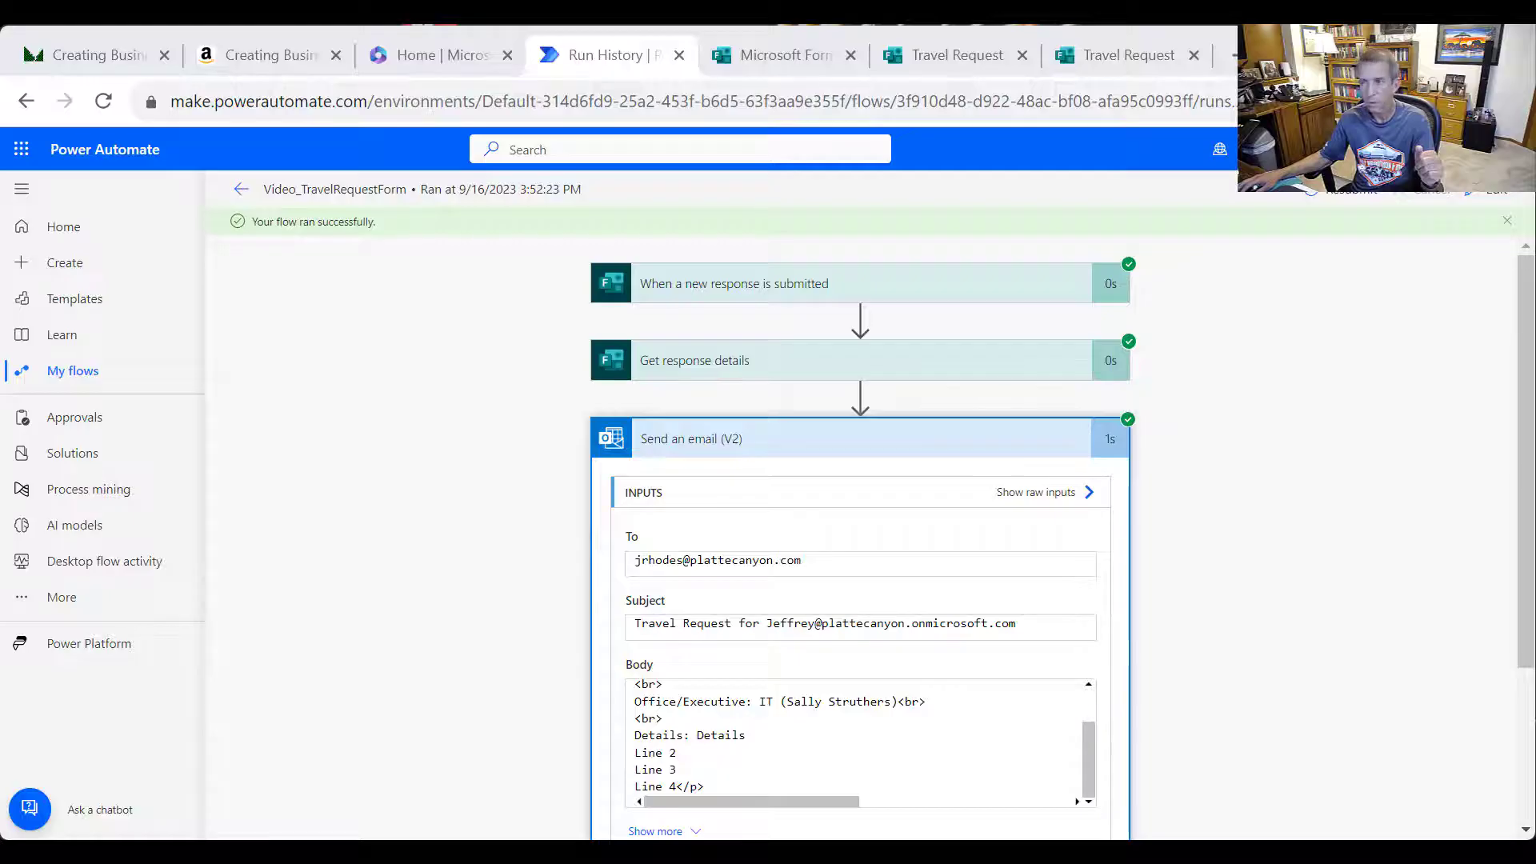
key(alt+Tab)
Move the Outlook email into view and highlight its sender line and Office/Executive value 'IT'
drag(768, 193, 564, 67)
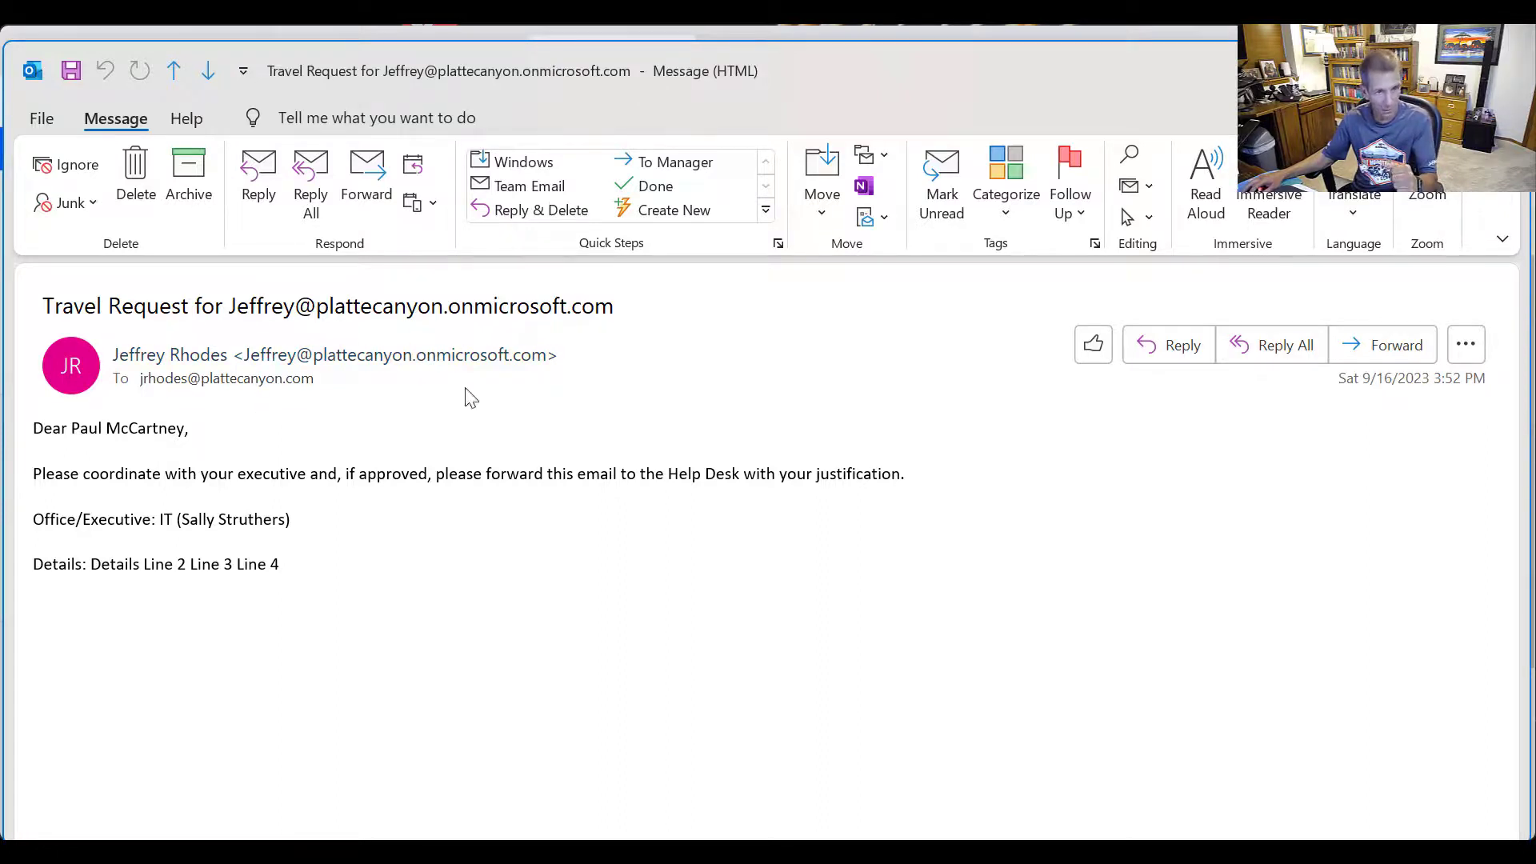
click(480, 355)
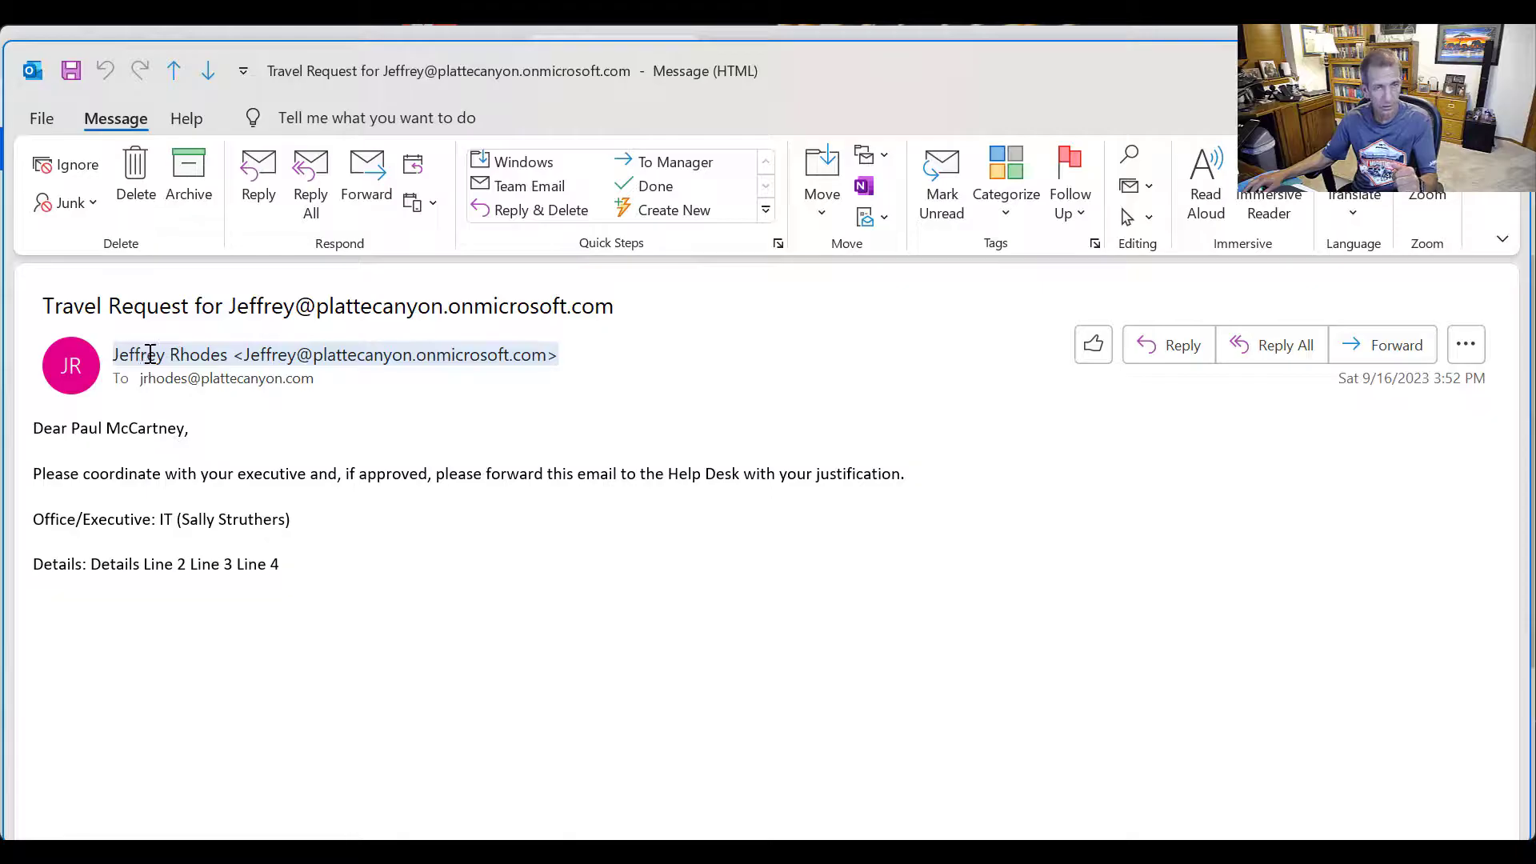
mouse_move(151, 357)
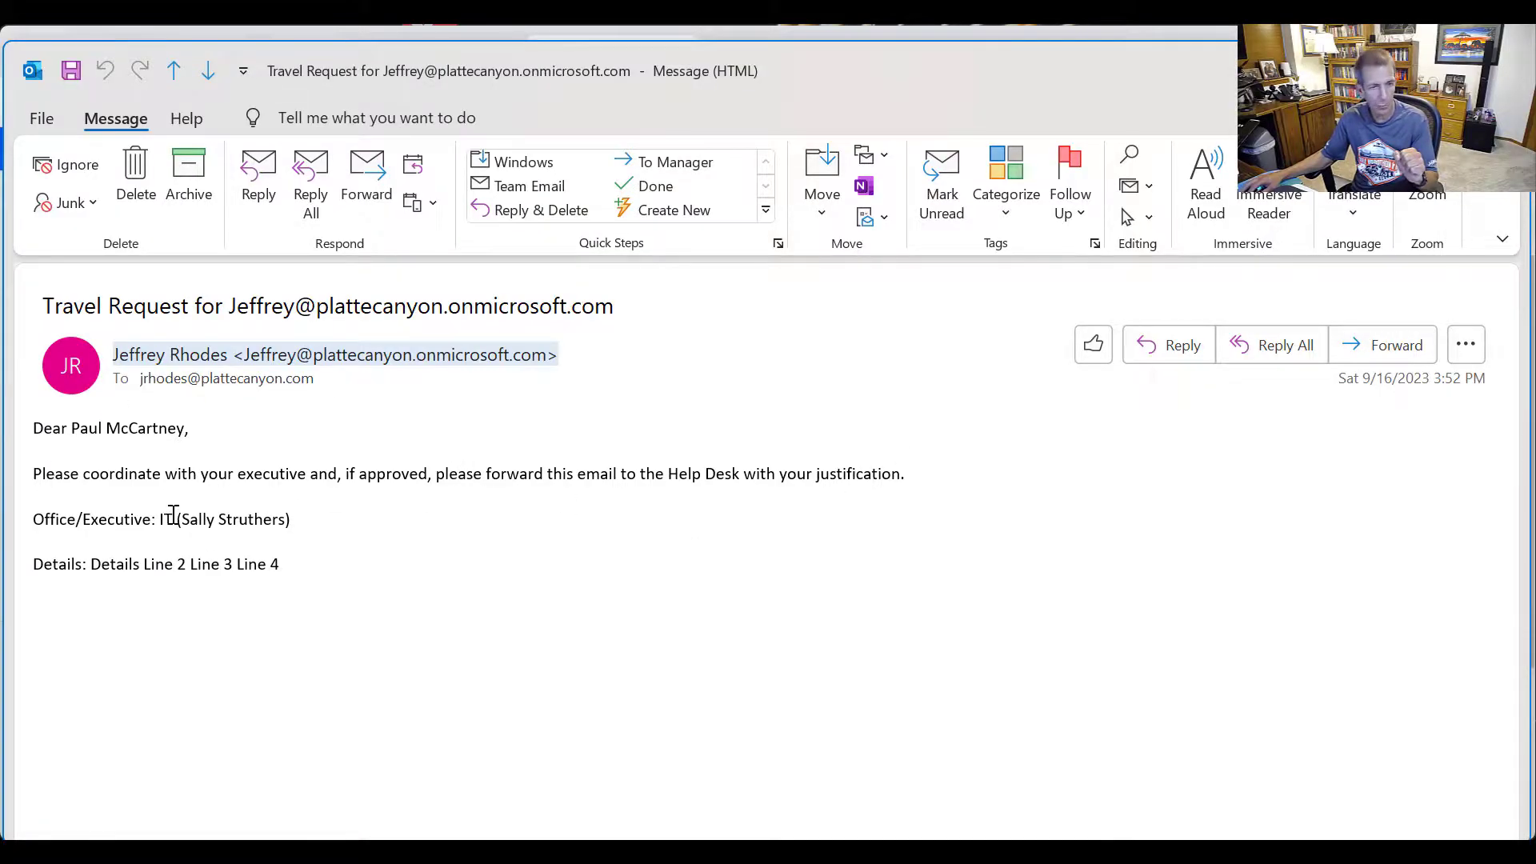
drag(162, 517, 306, 516)
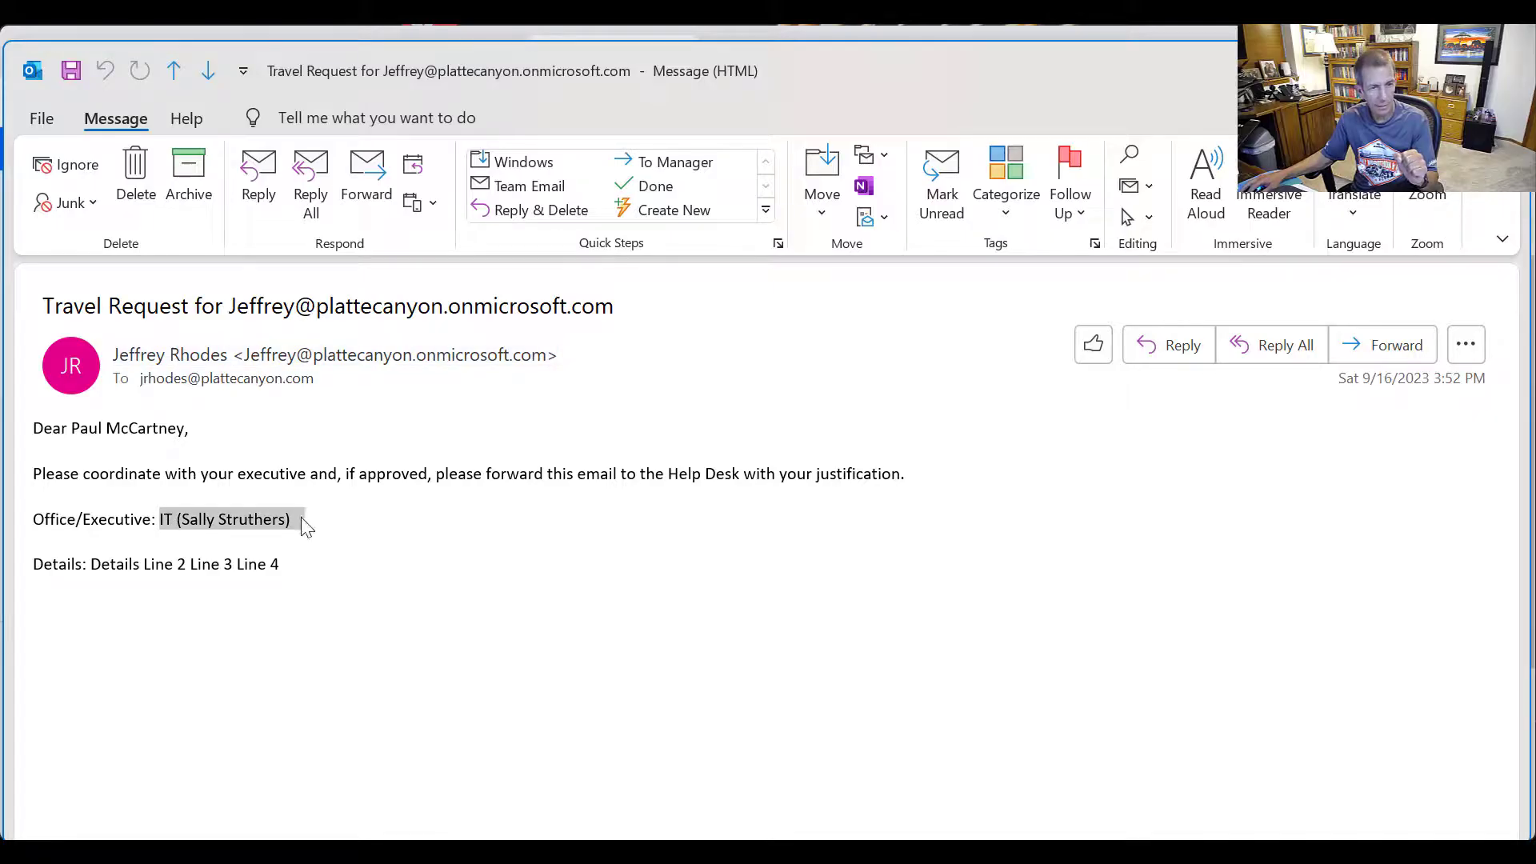
click(93, 563)
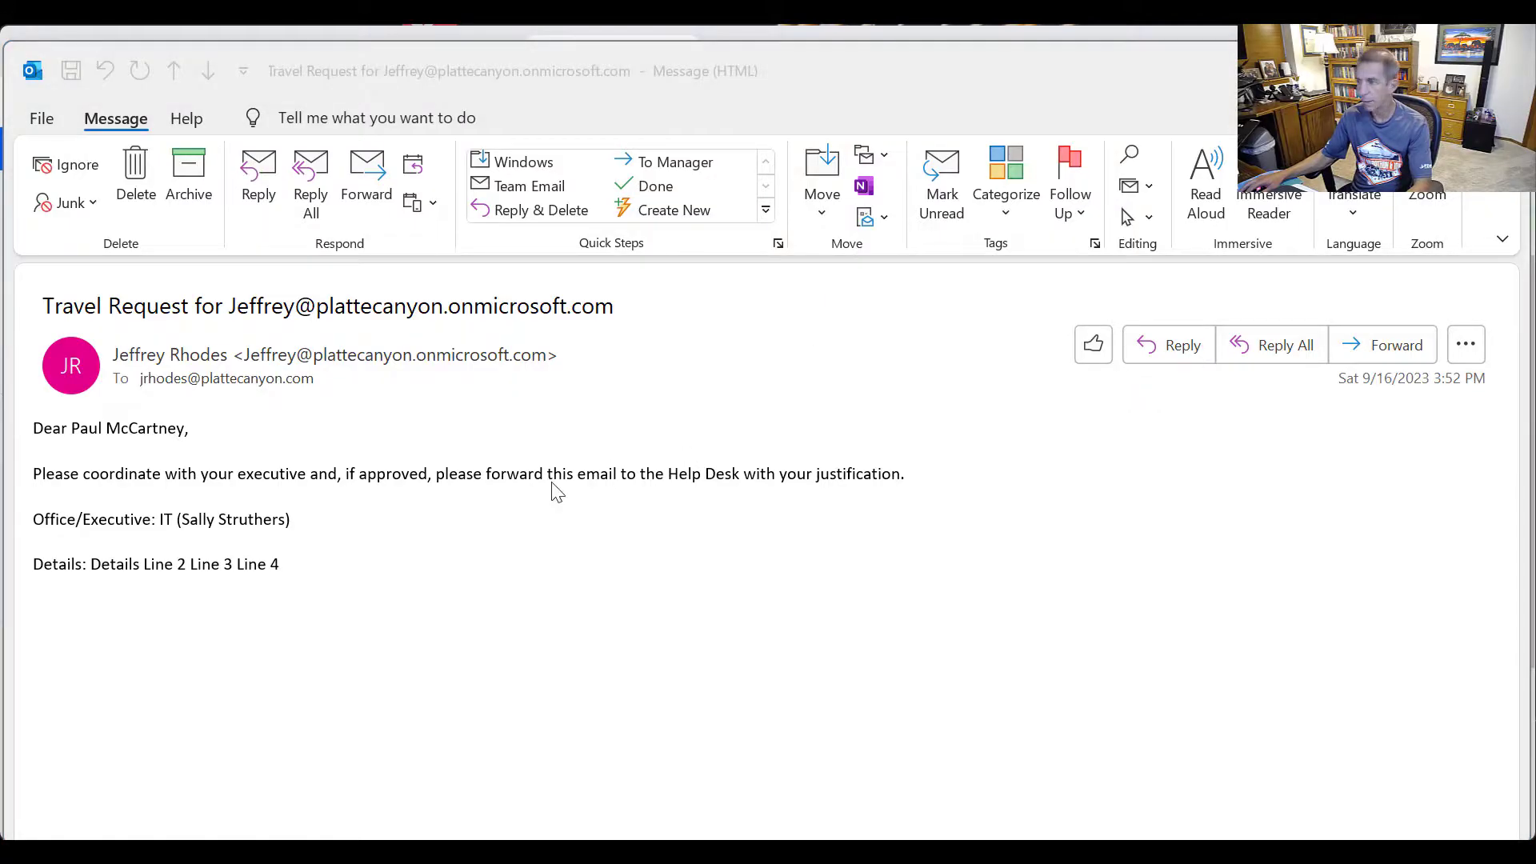
Return to the run history and view the sent Body's Details lines, split without <br> tags
key(alt+Tab)
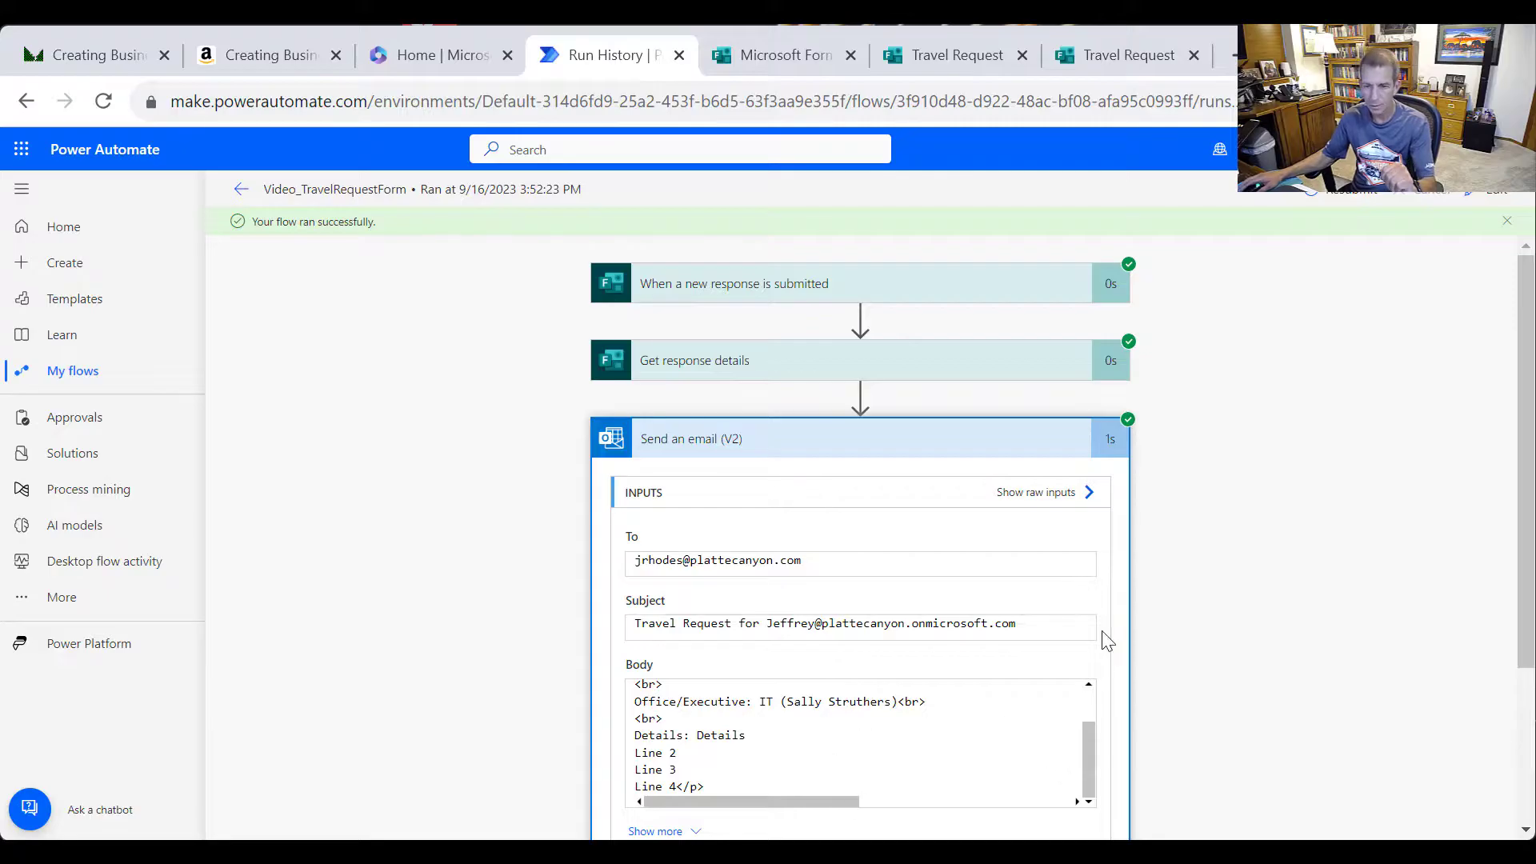
scroll(1076, 646, down, 1)
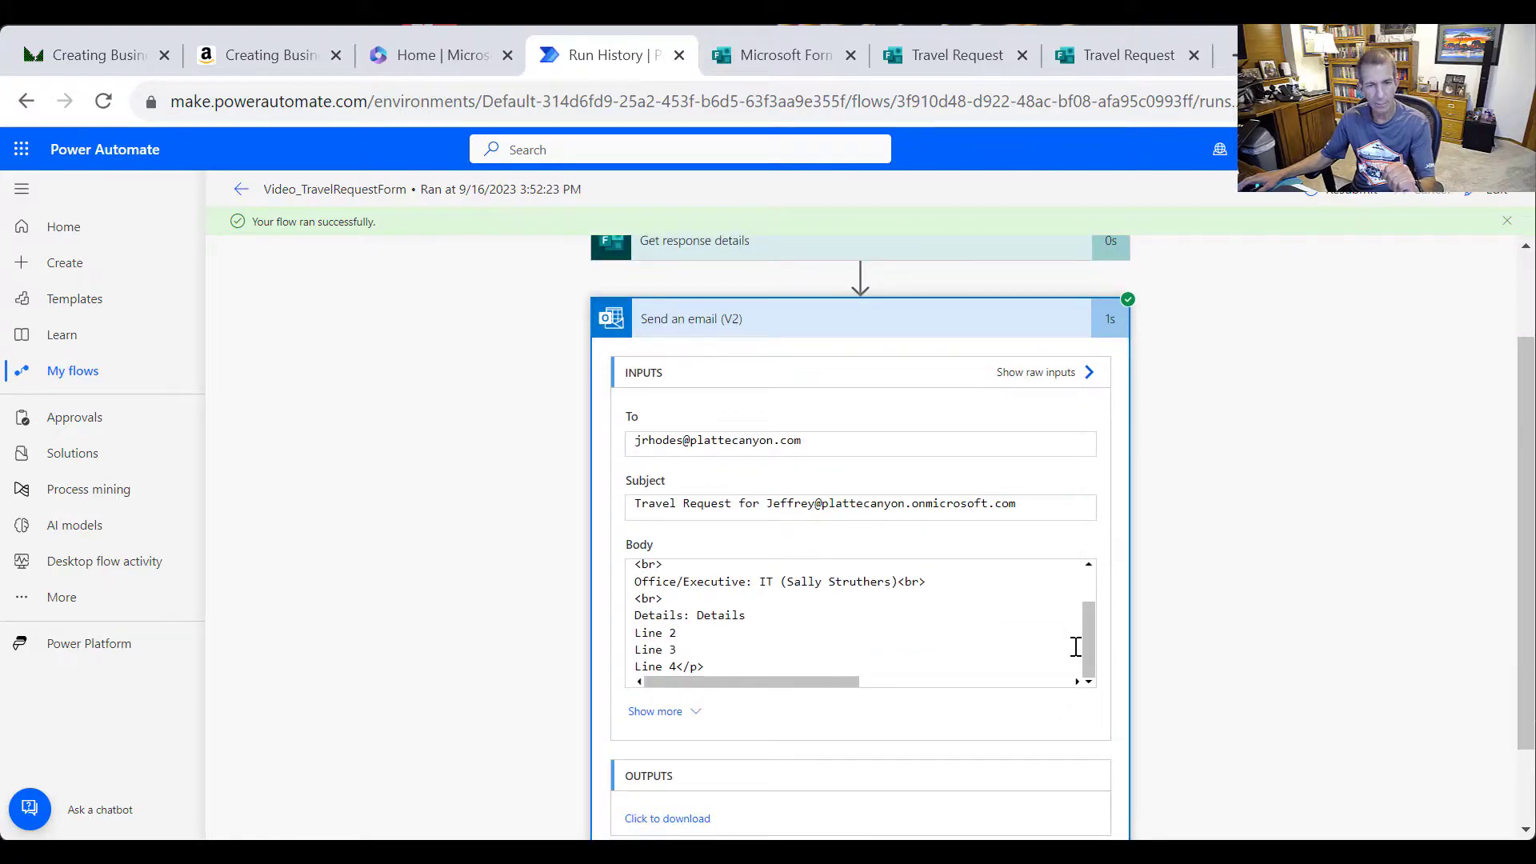